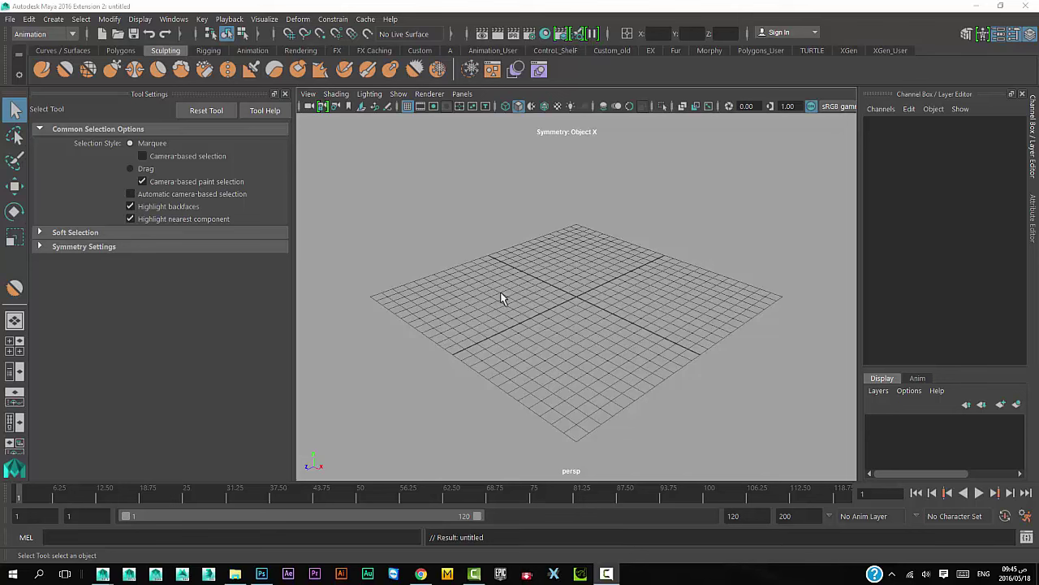
Step: Tumble the perspective view of the empty grid and narrow the Tool Settings panel to widen the viewport
mouse_move(500, 294)
left_mouse_down("alt")
mouse_move(499, 271)
mouse_move(480, 274)
mouse_move(495, 262)
mouse_move(476, 264)
mouse_move(513, 289)
mouse_move(524, 313)
mouse_move(499, 284)
left_mouse_up("alt")
middle_click_drag(499, 284, 495, 277, "alt")
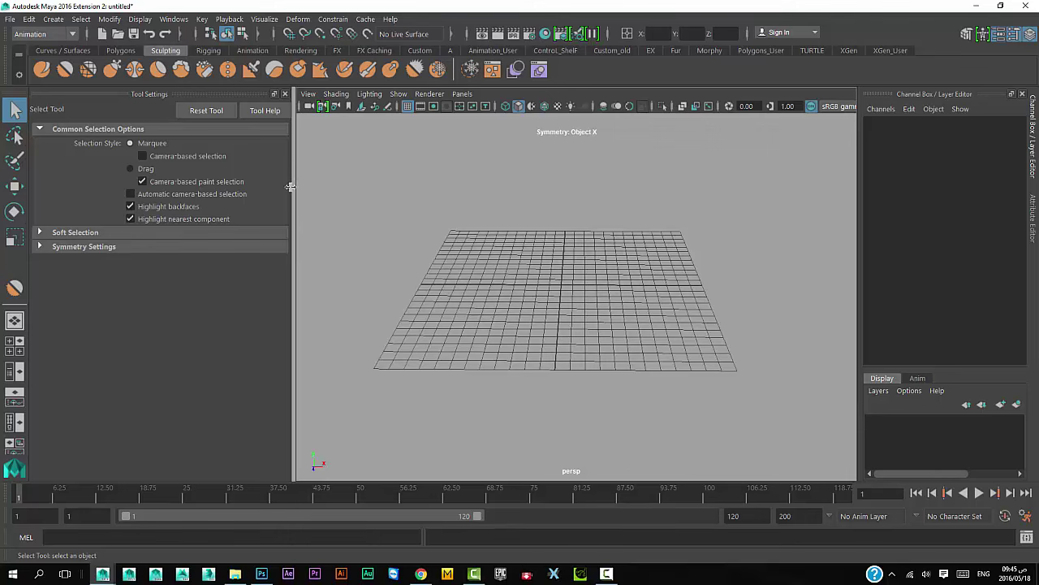
left_click_drag(291, 186, 257, 186)
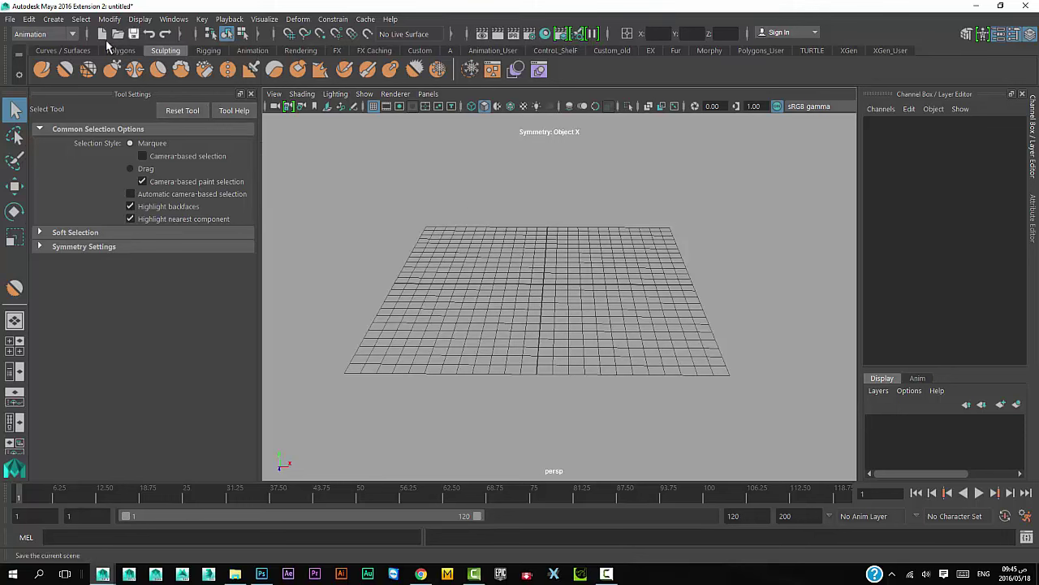
Step: Open the Shape Editor from Animation Editors and move its window to the upper right
left_click(173, 19)
mouse_move(209, 54)
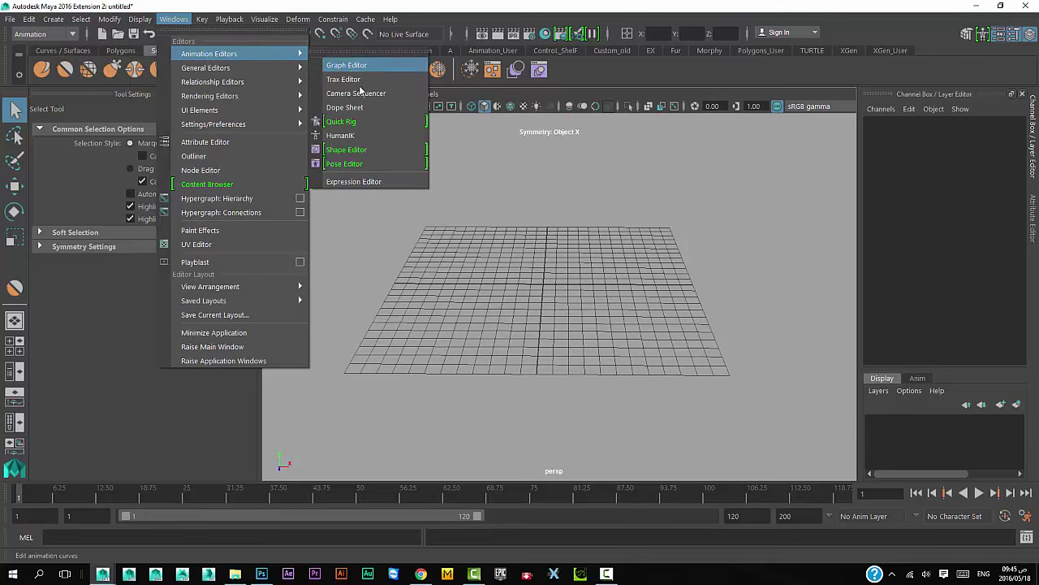
left_click(376, 151)
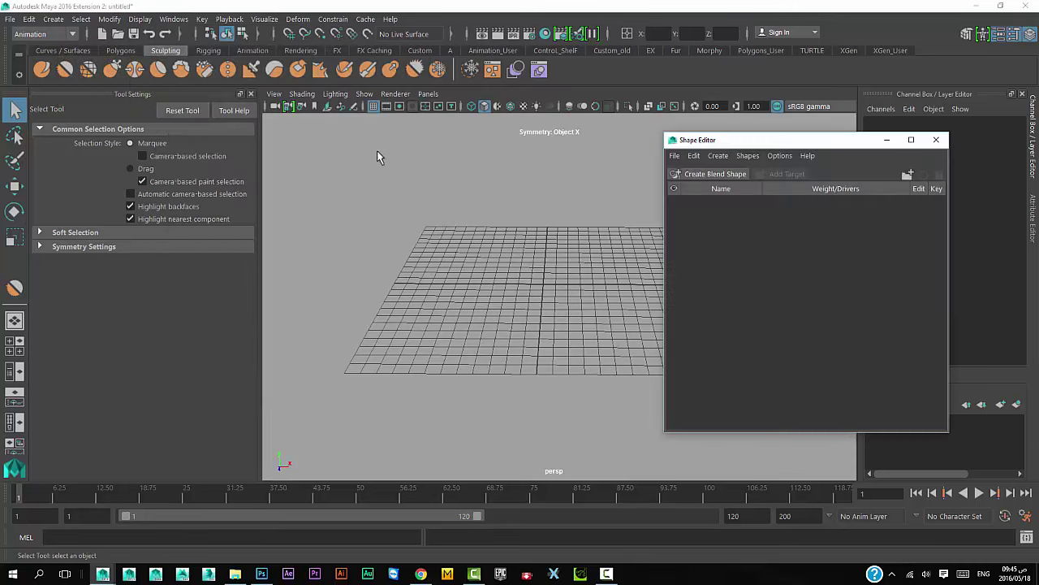
mouse_move(796, 143)
left_mouse_down()
mouse_move(832, 89)
mouse_move(823, 91)
left_mouse_up()
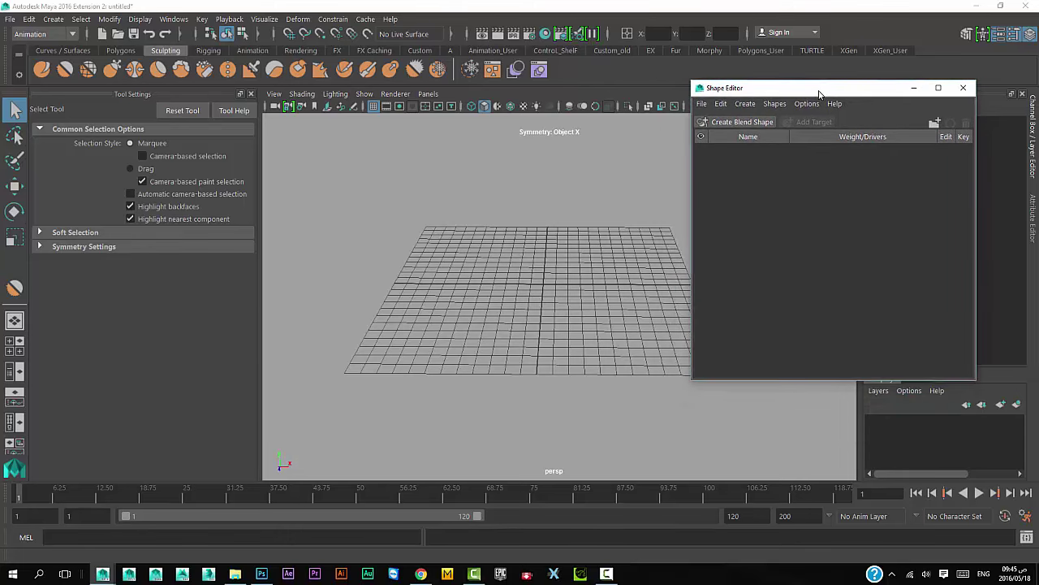
Step: Orbit around the grid and switch to the Move tool
mouse_move(379, 334)
left_mouse_down("alt")
mouse_move(504, 323)
mouse_move(455, 326)
left_mouse_up("alt")
left_click_drag(436, 289, 454, 292, "alt")
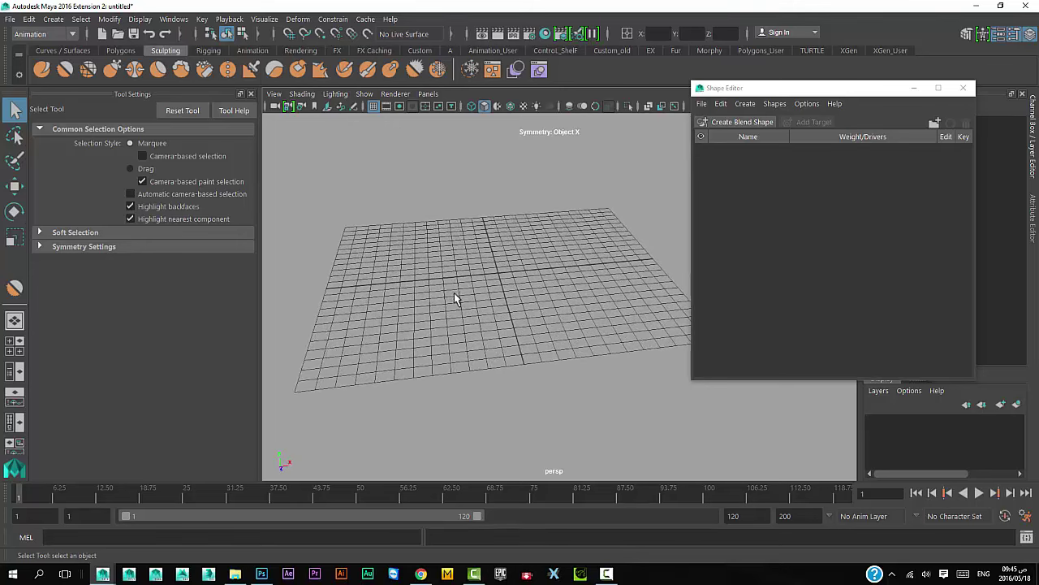
left_click_drag(438, 247, 455, 243, "alt")
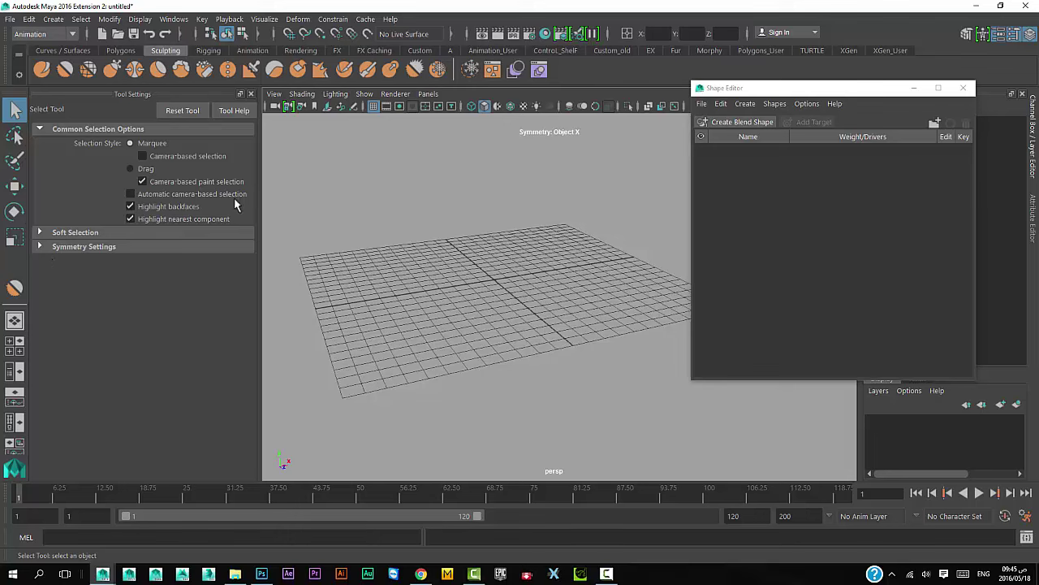
left_click(15, 187)
left_click_drag(455, 268, 559, 267, "alt")
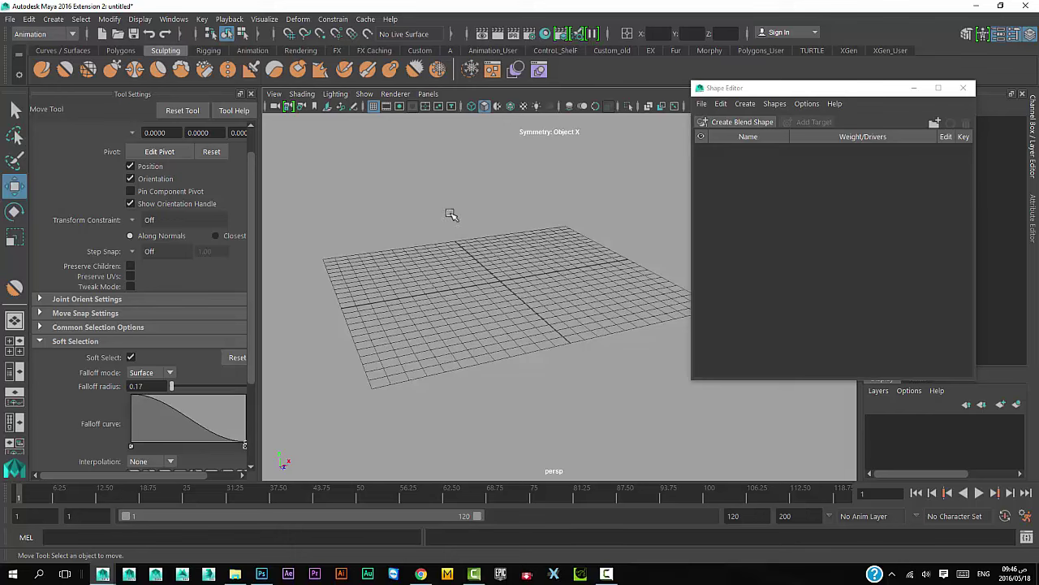
left_click(10, 18)
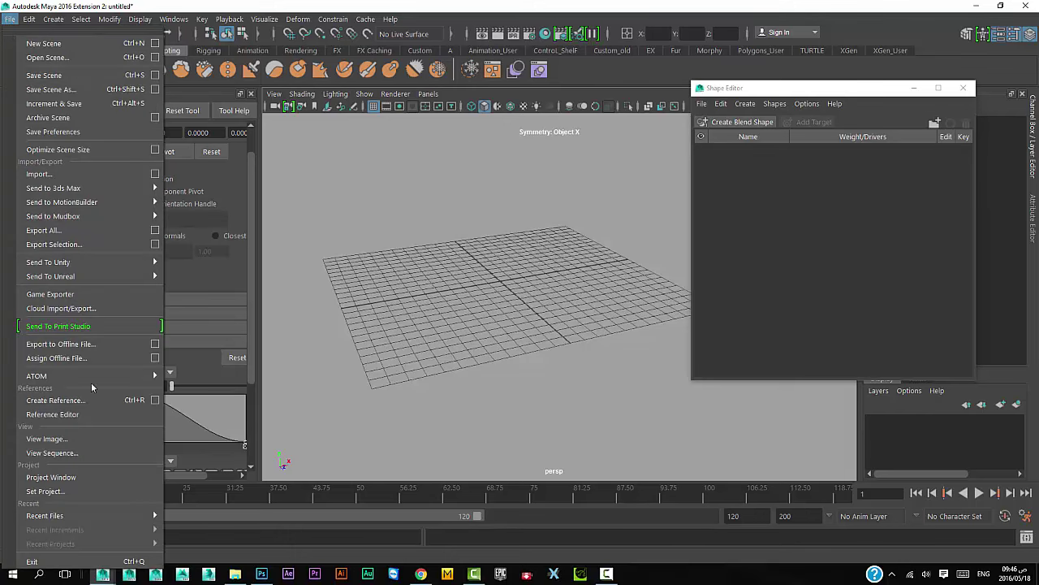
Step: Open the recent Head TEST3.mb scene without saving the empty one, dismissing the error
mouse_move(45, 515)
left_click(295, 518)
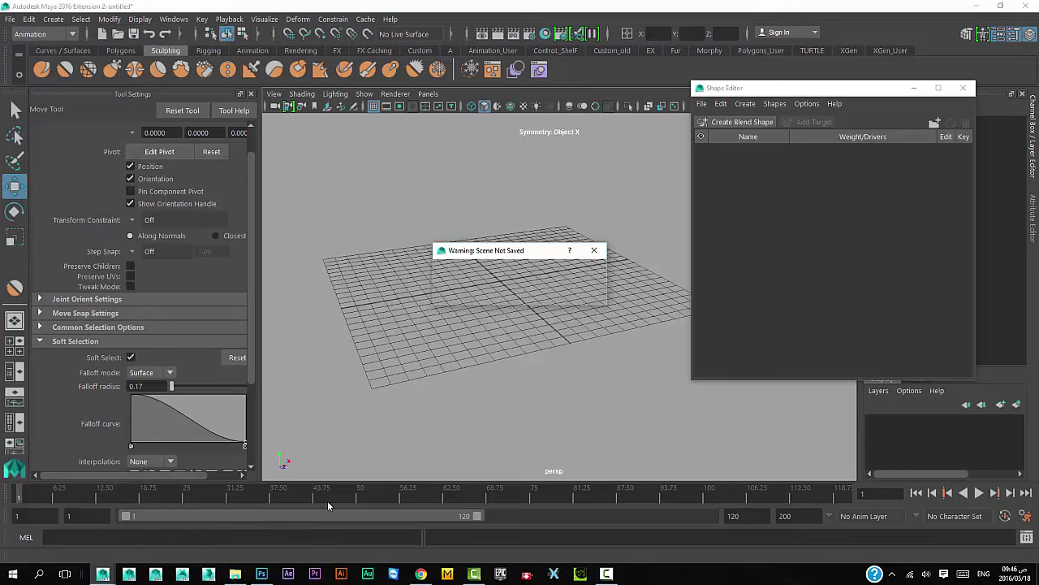
left_click(506, 292)
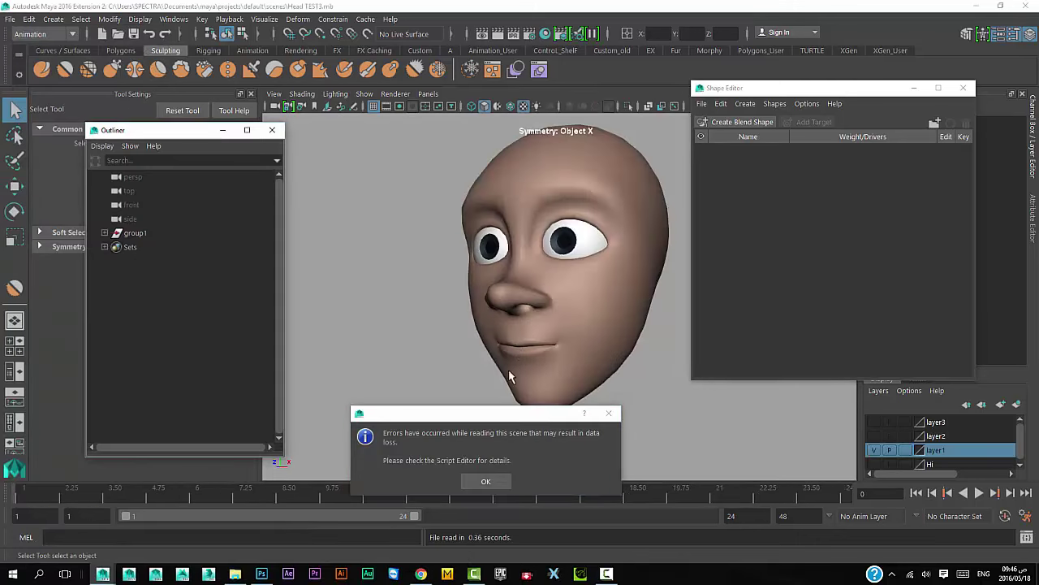
left_click(486, 480)
Step: Select the cartoon head and orbit to an upright three-quarter view
mouse_move(438, 368)
left_mouse_down("alt")
mouse_move(518, 348)
mouse_move(587, 406)
mouse_move(442, 334)
mouse_move(593, 376)
mouse_move(538, 360)
mouse_move(566, 379)
mouse_move(528, 376)
mouse_move(519, 390)
mouse_move(487, 379)
left_mouse_up("alt")
left_click(587, 406)
left_click(594, 376)
scroll(523, 381, "up", 3)
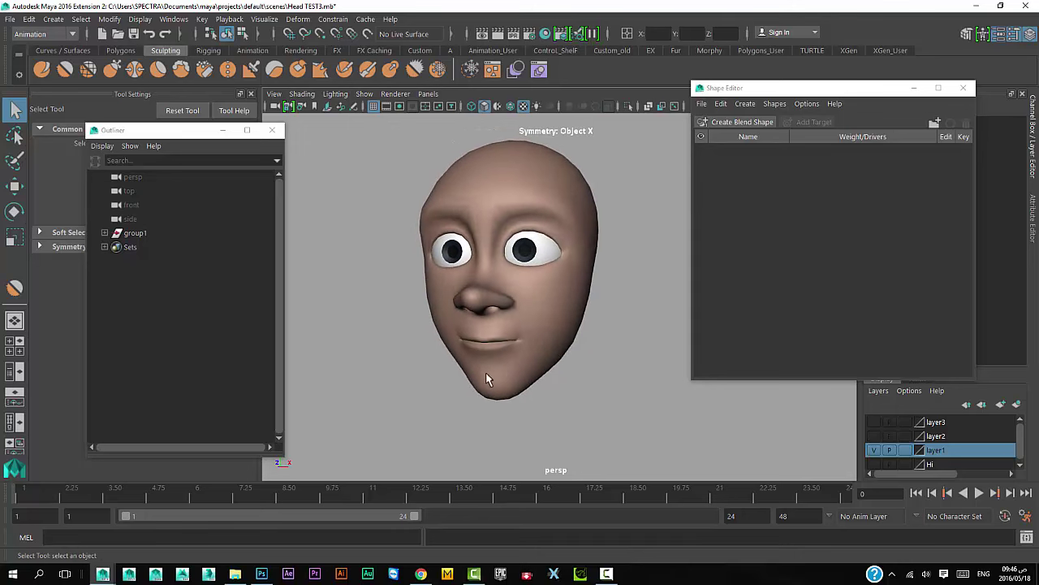
left_click(530, 351)
left_click_drag(530, 351, 576, 378, "alt")
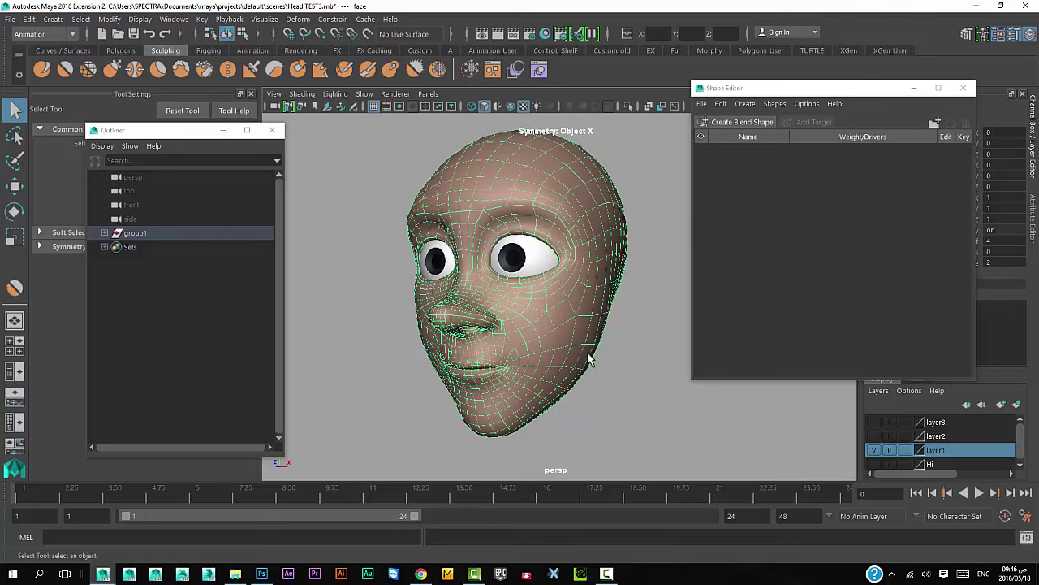
left_click_drag(572, 395, 575, 384, "alt")
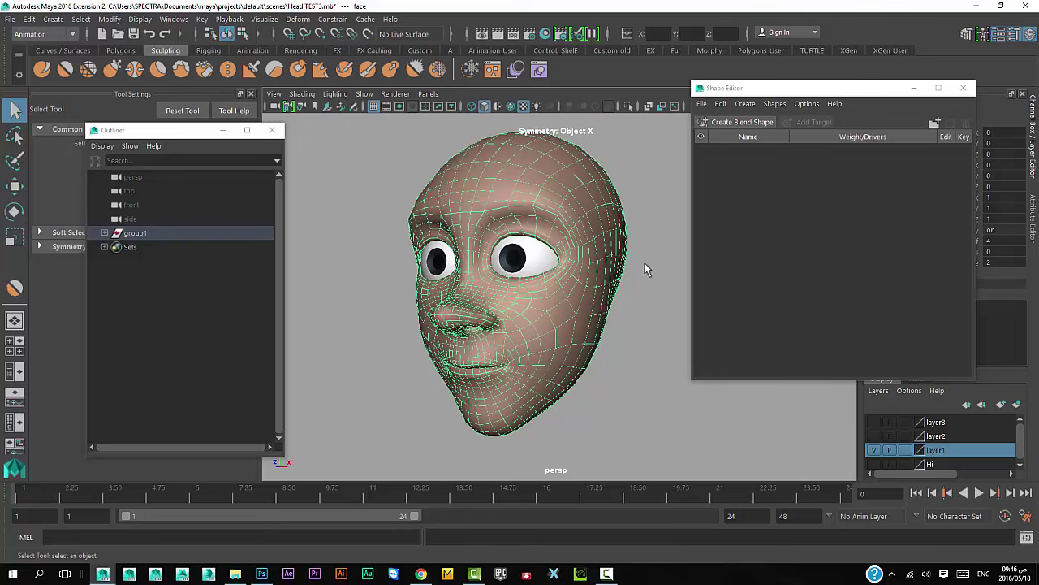
Step: Create blendShape1 on the selected head, deselect it, and add target face1 in edit mode
left_click(751, 124)
mouse_move(557, 318)
left_mouse_down("alt")
mouse_move(565, 327)
mouse_move(515, 339)
mouse_move(572, 344)
mouse_move(525, 342)
mouse_move(499, 302)
mouse_move(571, 308)
mouse_move(494, 283)
left_mouse_up("alt")
left_click(641, 372)
mouse_move(641, 373)
left_mouse_down("alt")
mouse_move(556, 392)
mouse_move(486, 371)
mouse_move(523, 356)
mouse_move(523, 371)
mouse_move(544, 323)
left_mouse_up("alt")
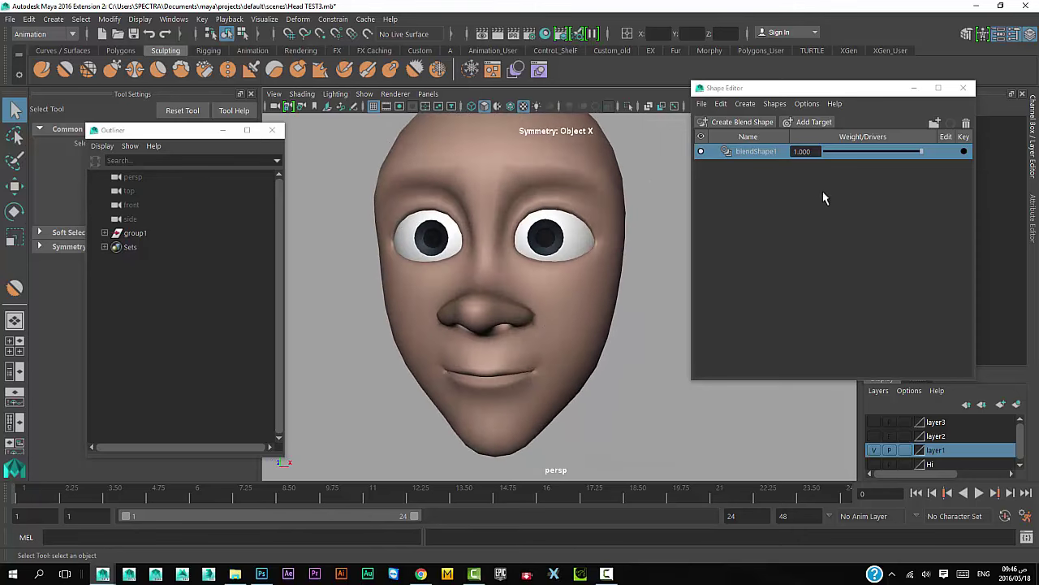
left_click(813, 122)
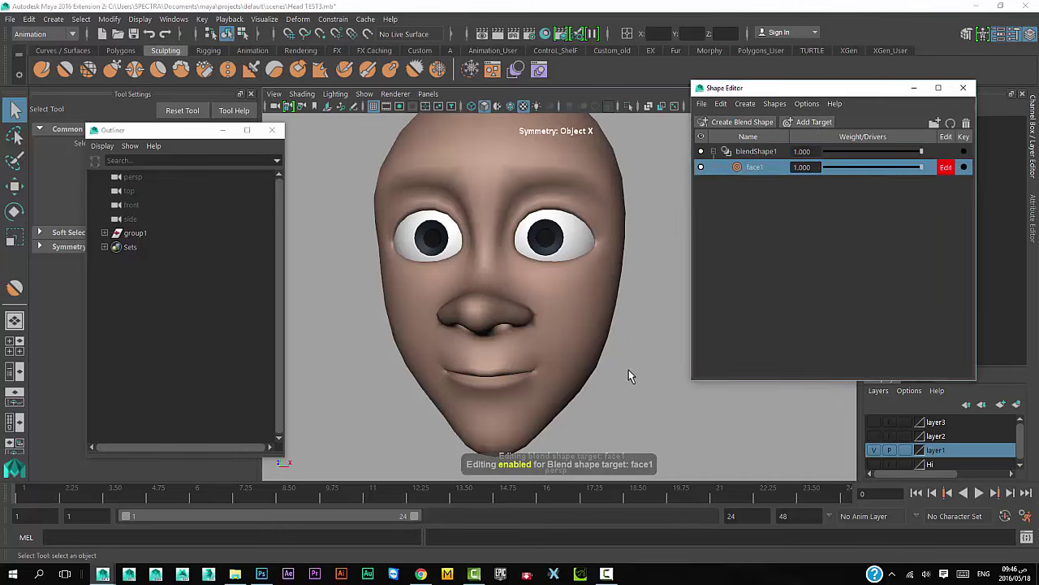
Step: Rename the face1 target to Wi
mouse_move(628, 369)
left_mouse_down("alt")
mouse_move(557, 360)
mouse_move(615, 371)
left_mouse_up("alt")
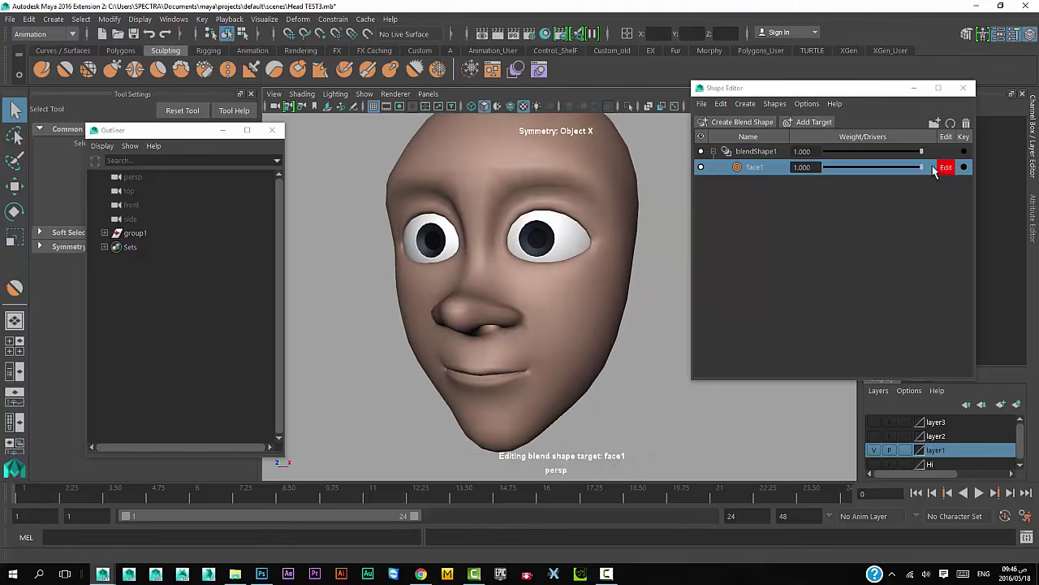
double_click(753, 167)
type("W")
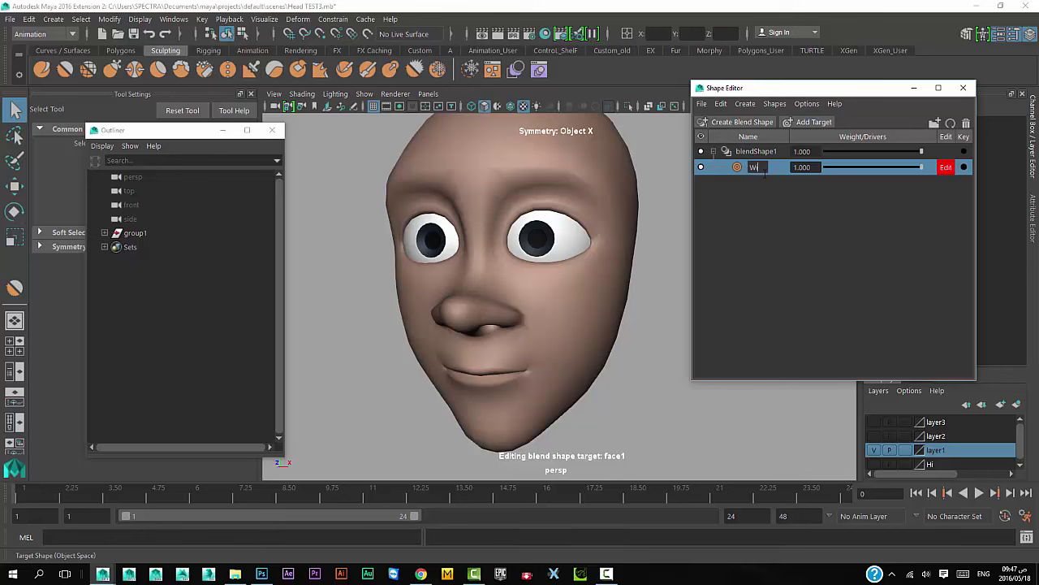
key("Return")
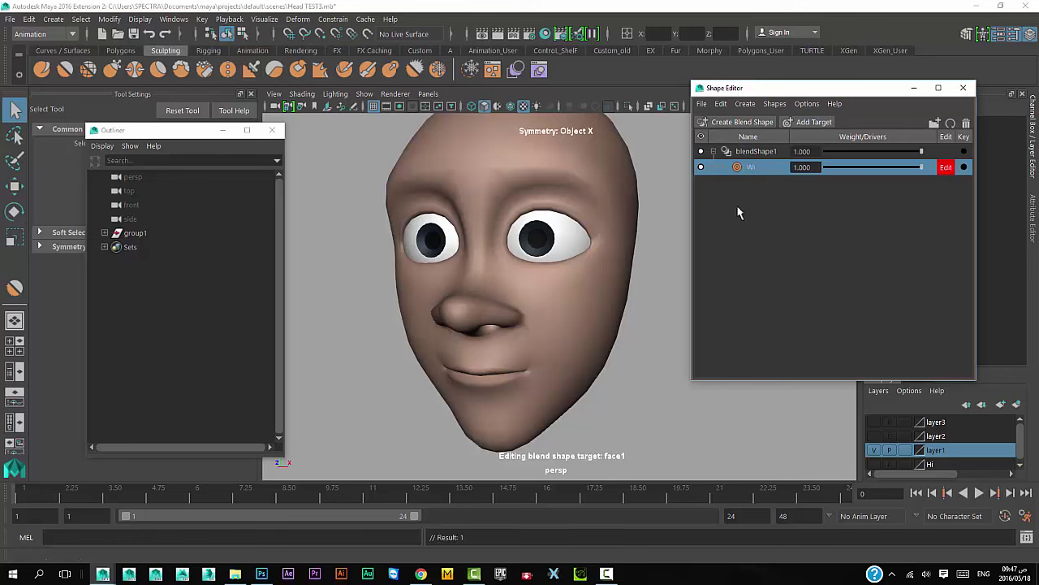
Step: Add a second blend shape target and rename it Ci
left_click_drag(553, 334, 562, 328, "alt")
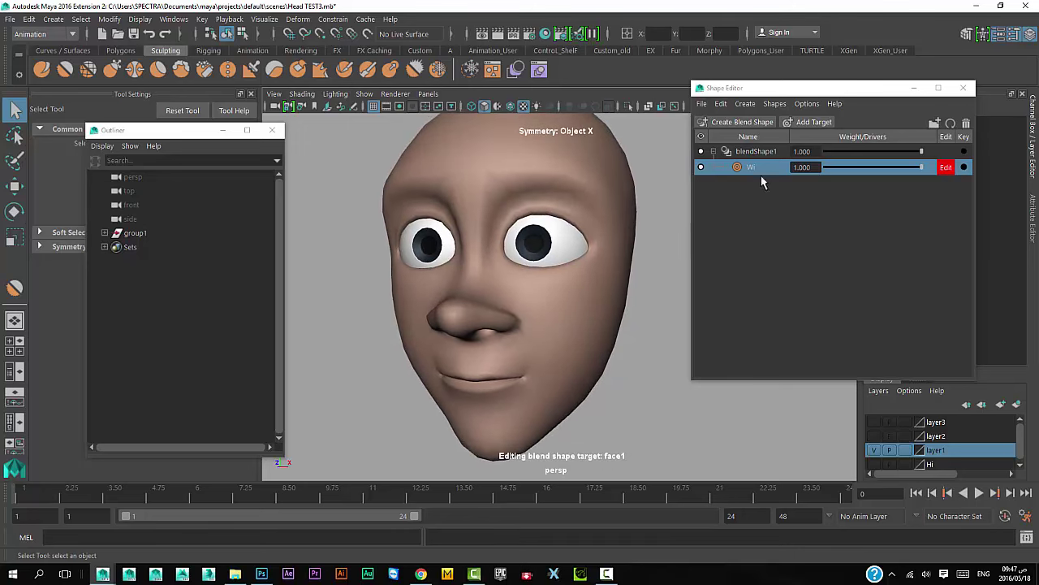
left_click(813, 123)
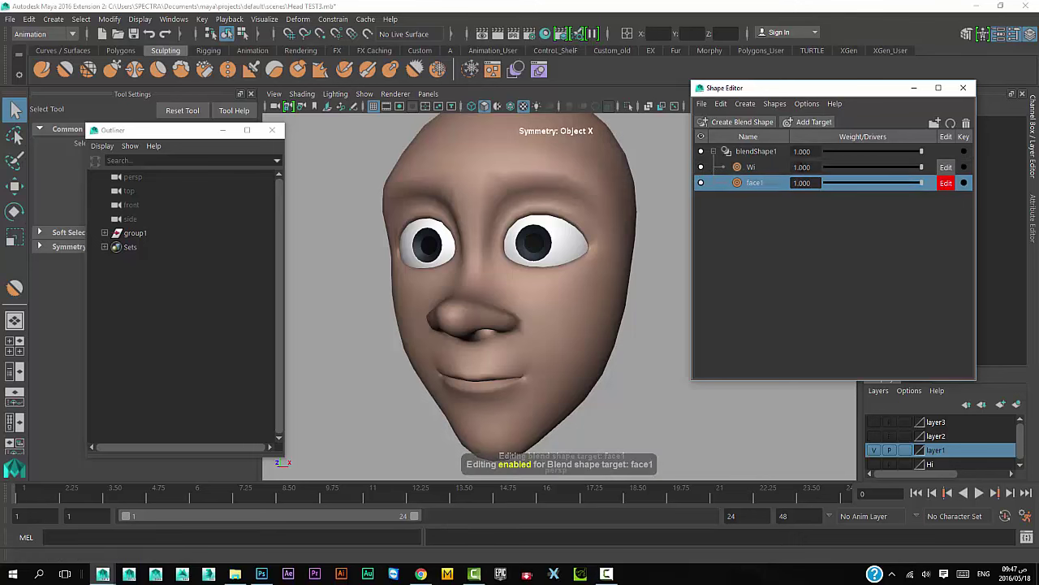
double_click(758, 183)
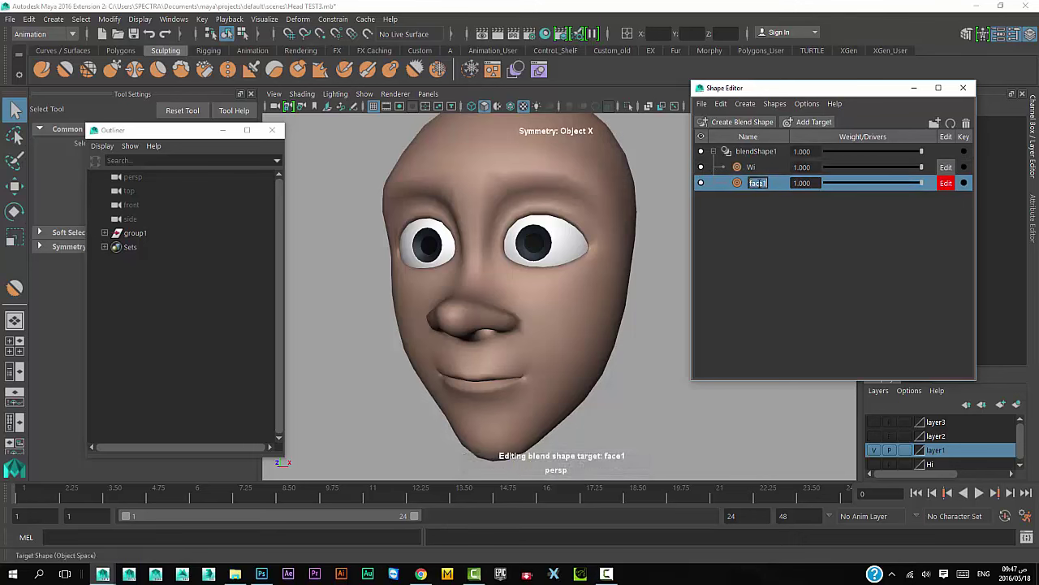
type("Cl")
key("Return")
Step: Set the Ci weight to 1.000, enable editing for Ci, and select the head mesh
left_click(947, 184)
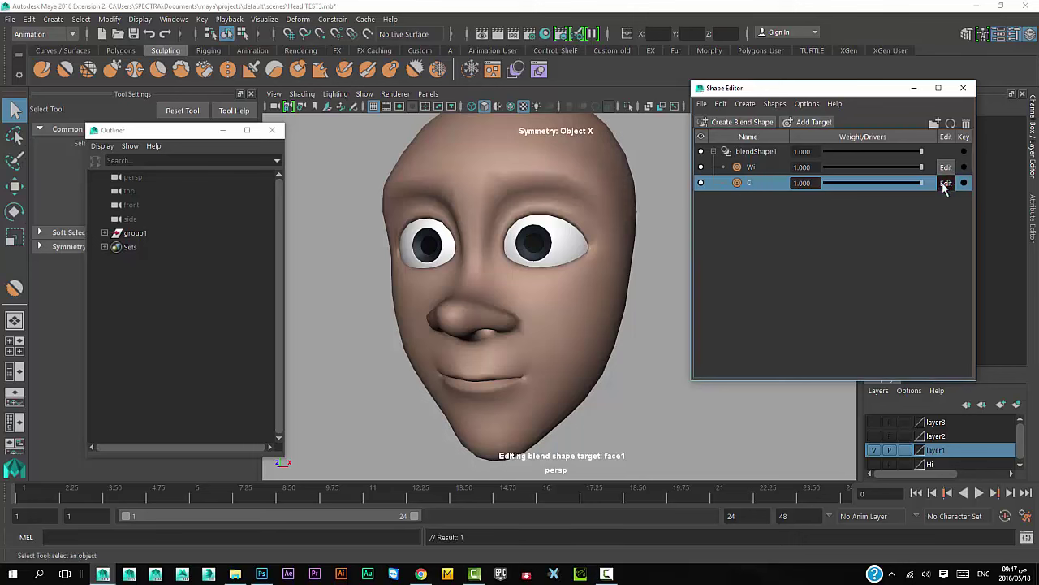
left_click(946, 184)
left_click(946, 184)
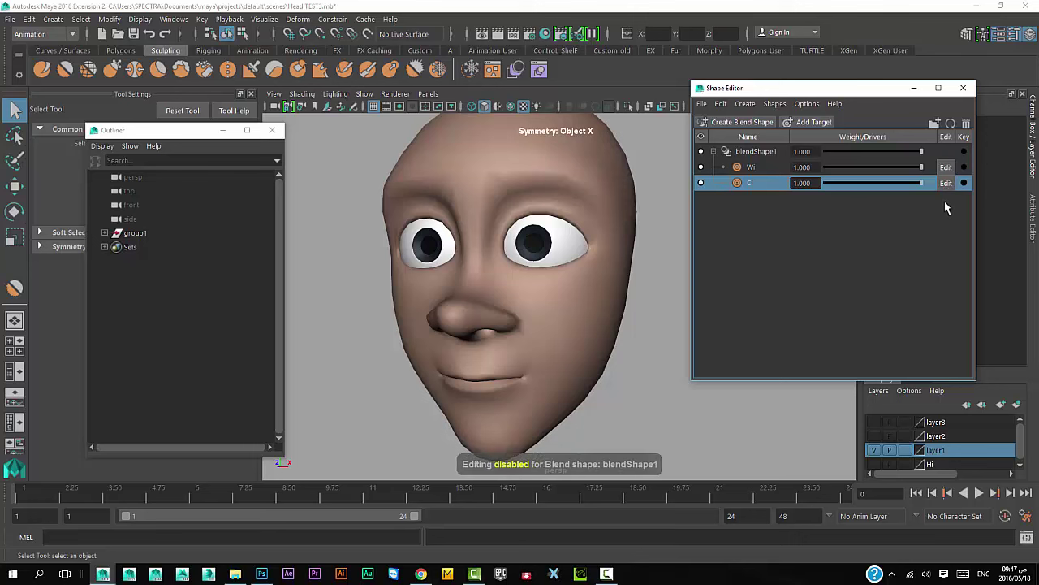
left_click_drag(921, 183, 911, 185)
left_click_drag(821, 185, 921, 185)
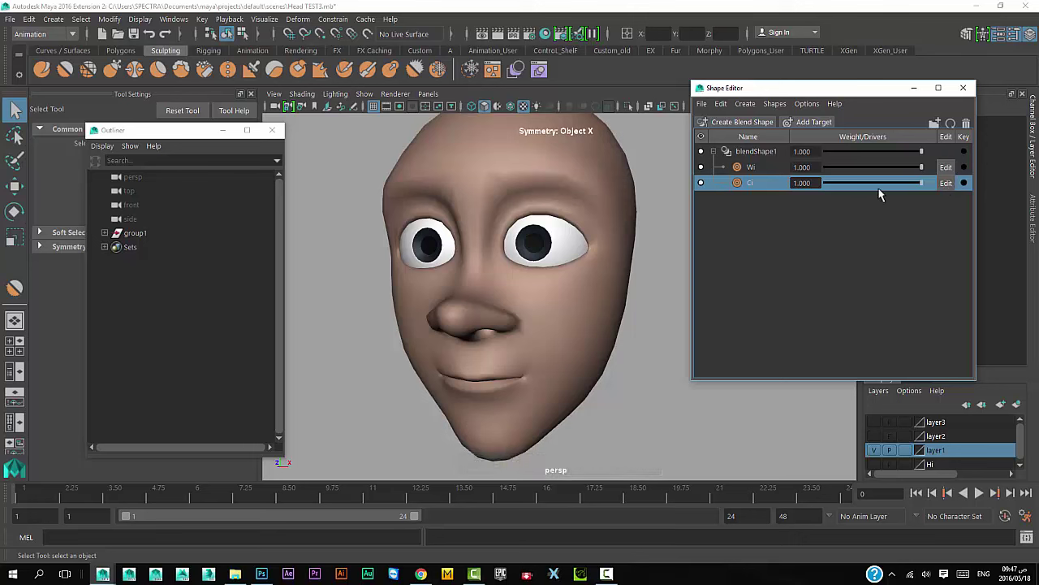
left_click(945, 184)
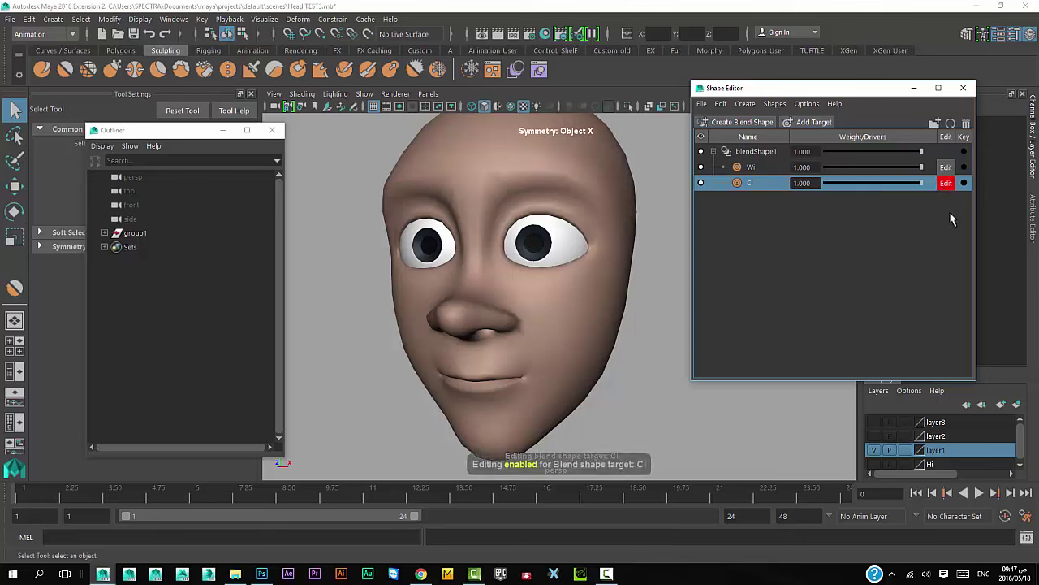
mouse_move(579, 288)
left_mouse_down("alt")
mouse_move(479, 295)
mouse_move(529, 318)
mouse_move(591, 301)
left_mouse_up("alt")
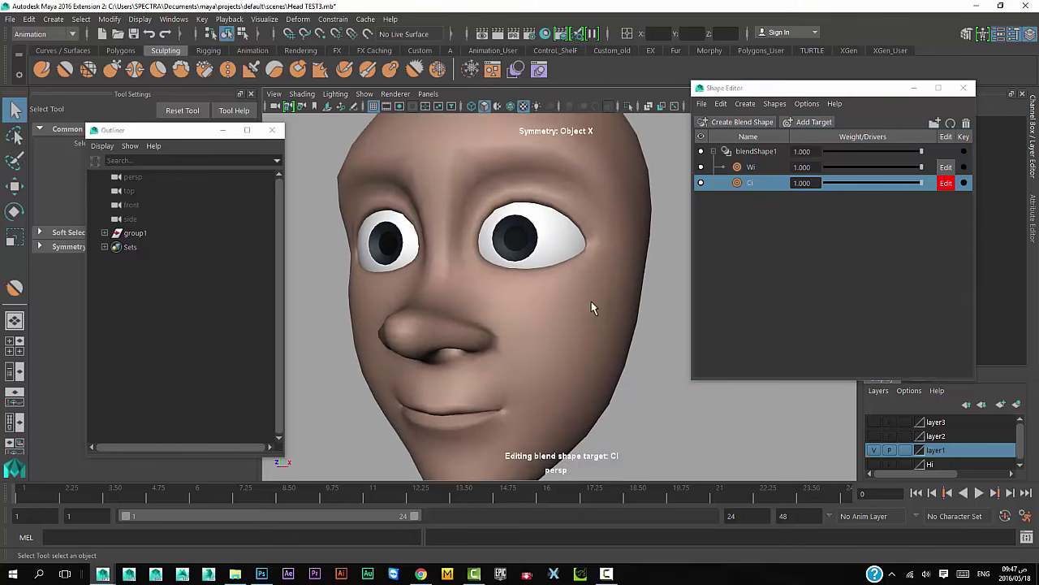
left_click(524, 315)
Step: Switch to edge mode and select the edge loops around both eyes with symmetry
mouse_move(524, 315)
left_mouse_down("alt")
mouse_move(558, 316)
mouse_move(573, 337)
mouse_move(596, 302)
left_mouse_up("alt")
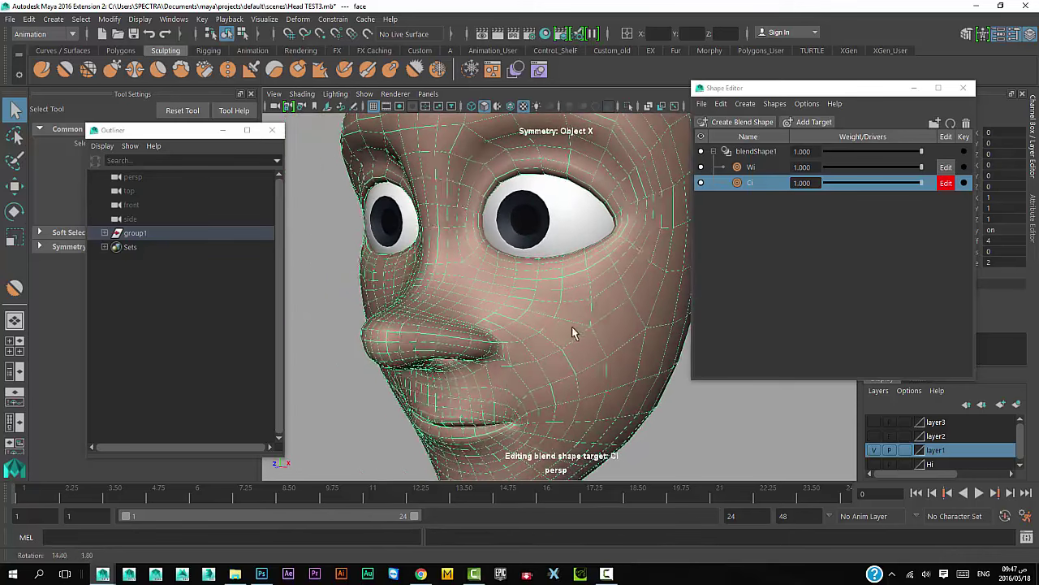
right_click(597, 305)
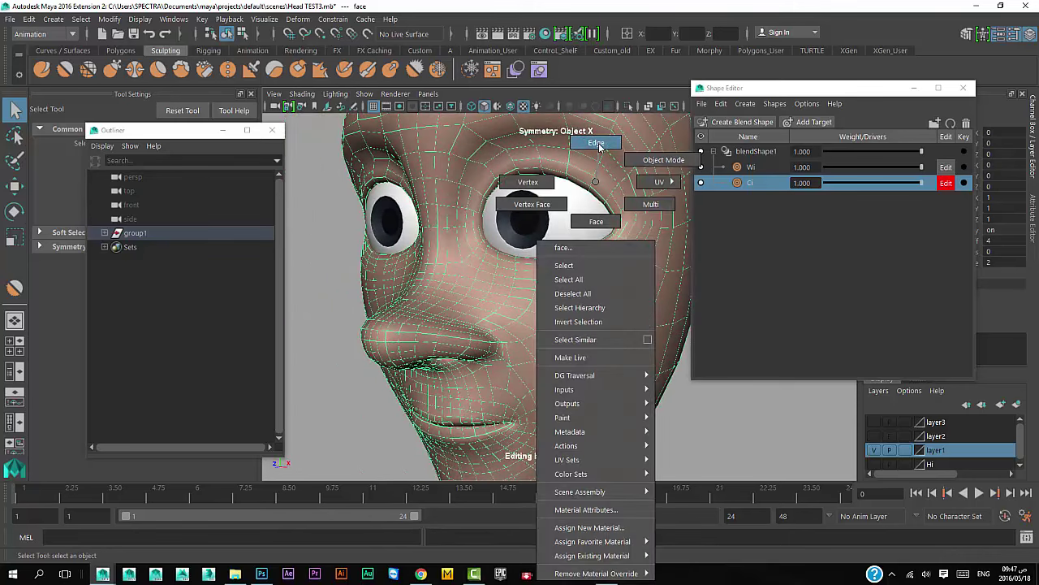
right_click_drag(596, 307, 601, 150)
left_click_drag(561, 219, 543, 229, "alt")
scroll(536, 211, "up", 3)
scroll(538, 195, "up", 2)
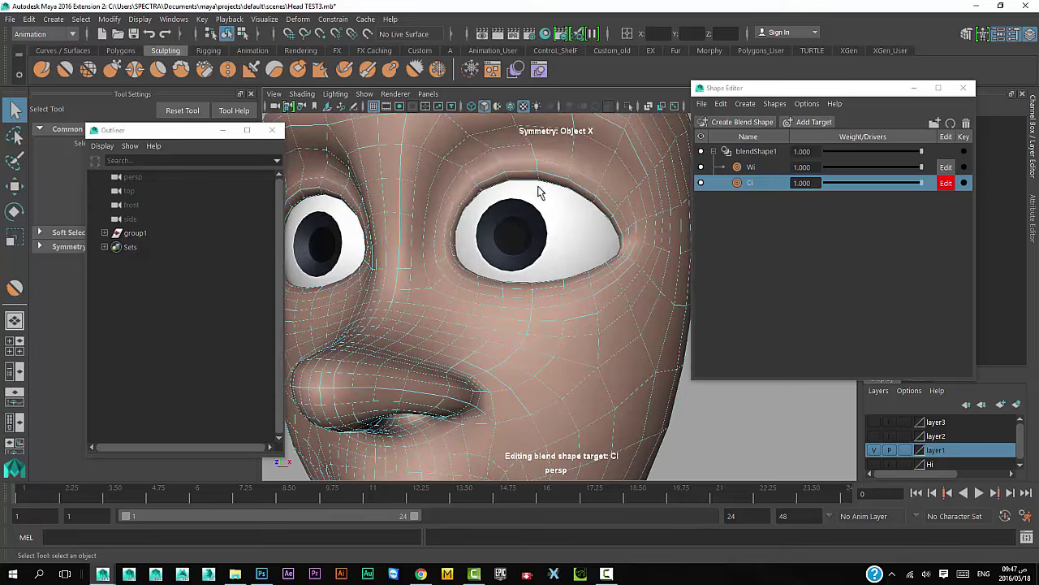
right_click_drag(538, 193, 529, 290, "alt")
mouse_move(529, 290)
left_mouse_down("alt")
mouse_move(594, 283)
mouse_move(586, 242)
left_mouse_up("alt")
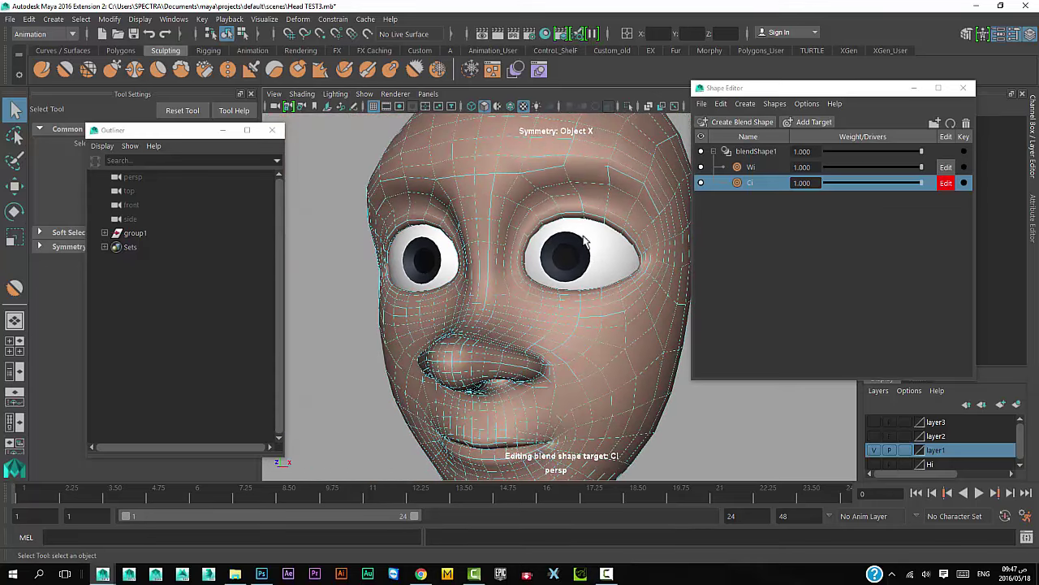
left_click(574, 220)
left_click(573, 218)
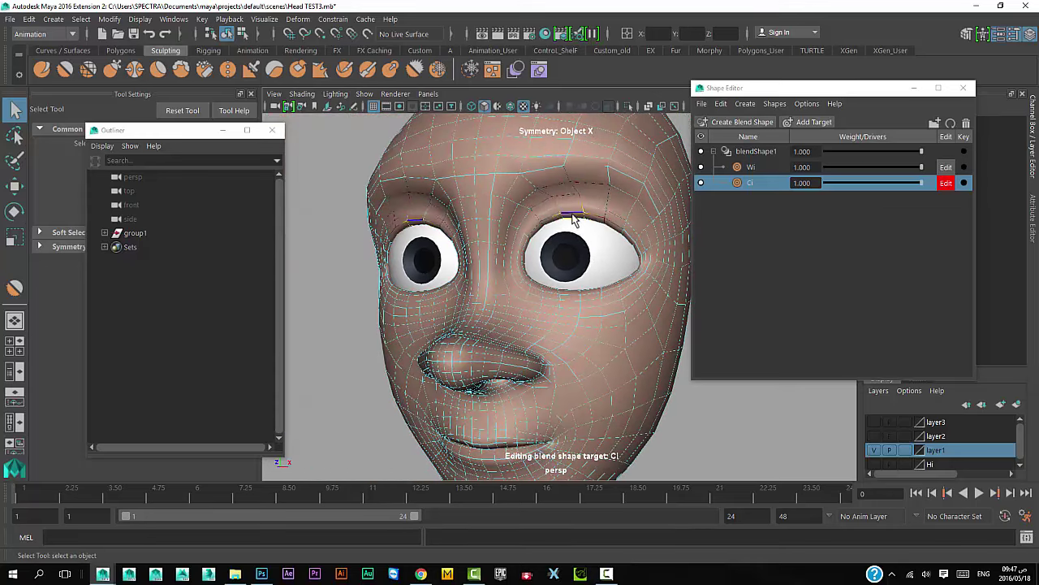
double_click(573, 217)
Step: Trial-scale the eye loops with the Scale tool, then undo the squash
mouse_move(572, 221)
left_mouse_down("alt")
mouse_move(584, 294)
mouse_move(572, 282)
mouse_move(617, 268)
mouse_move(573, 241)
mouse_move(574, 212)
mouse_move(421, 258)
left_mouse_up("alt")
key("r")
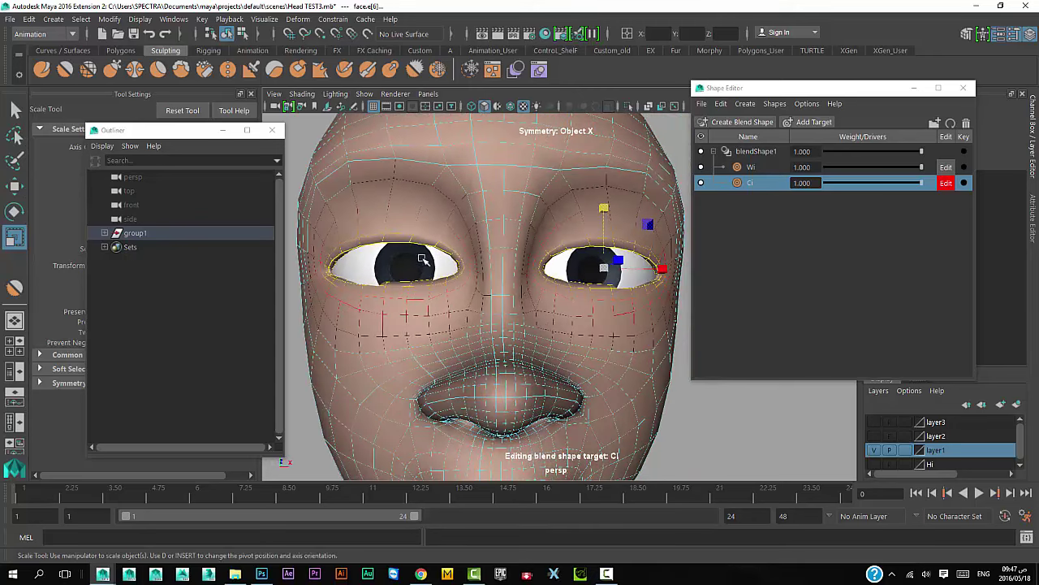
left_click_drag(517, 312, 487, 313, "alt")
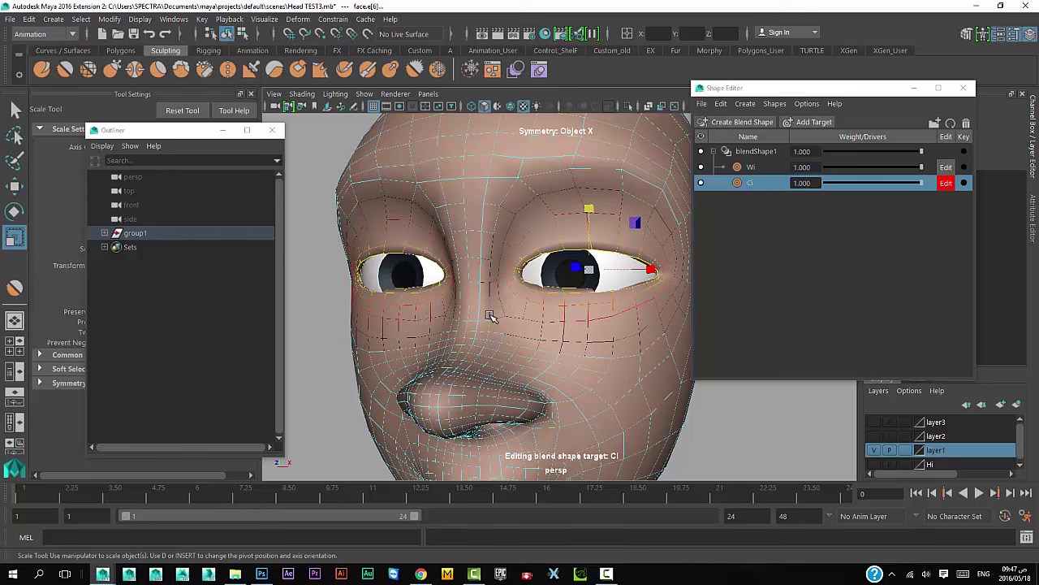
mouse_move(491, 316)
left_mouse_down("alt")
mouse_move(511, 315)
mouse_move(508, 350)
left_mouse_up("alt")
key("ctrl+z")
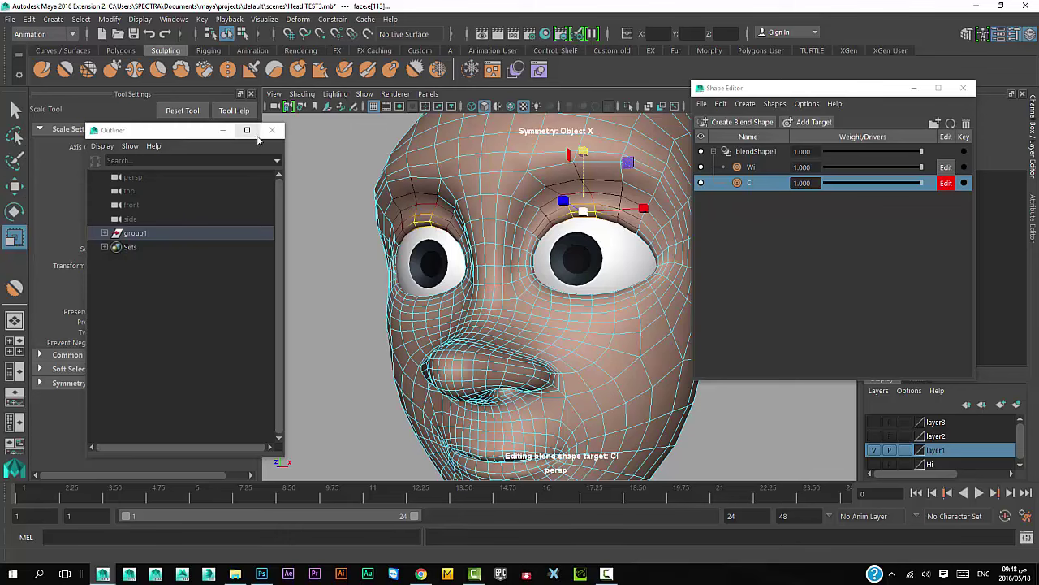
Step: Close the Outliner and set Symmetry to Off in the symmetry settings
left_click(272, 130)
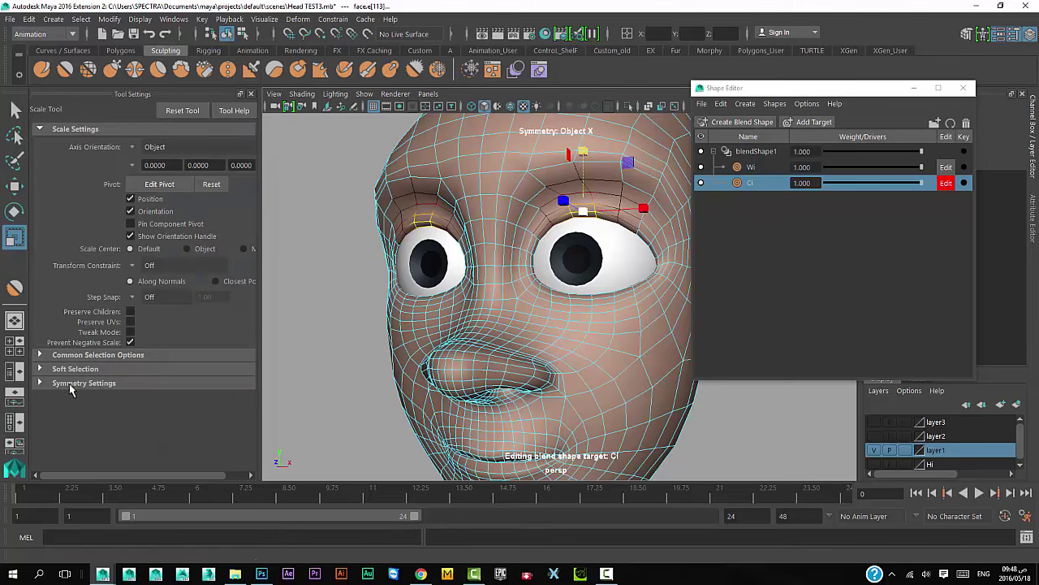
left_click(104, 385)
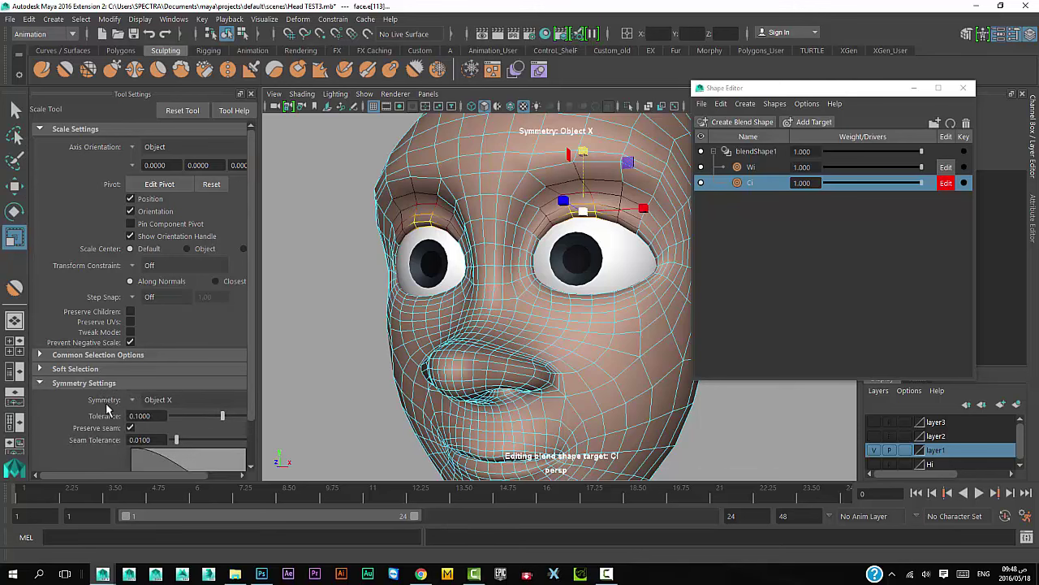
scroll(106, 409, "down", 2)
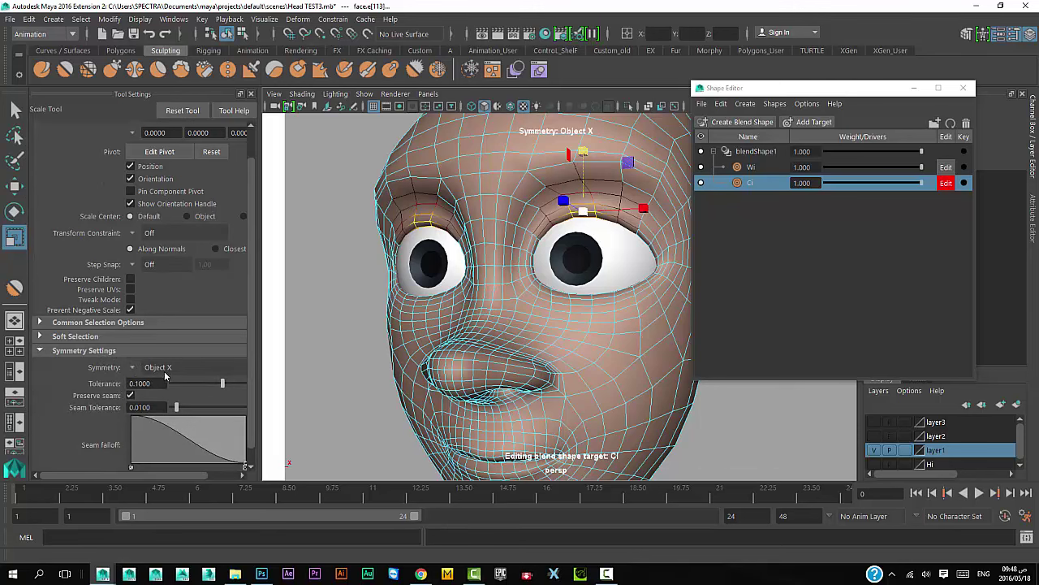
left_click(130, 369)
left_click(156, 378)
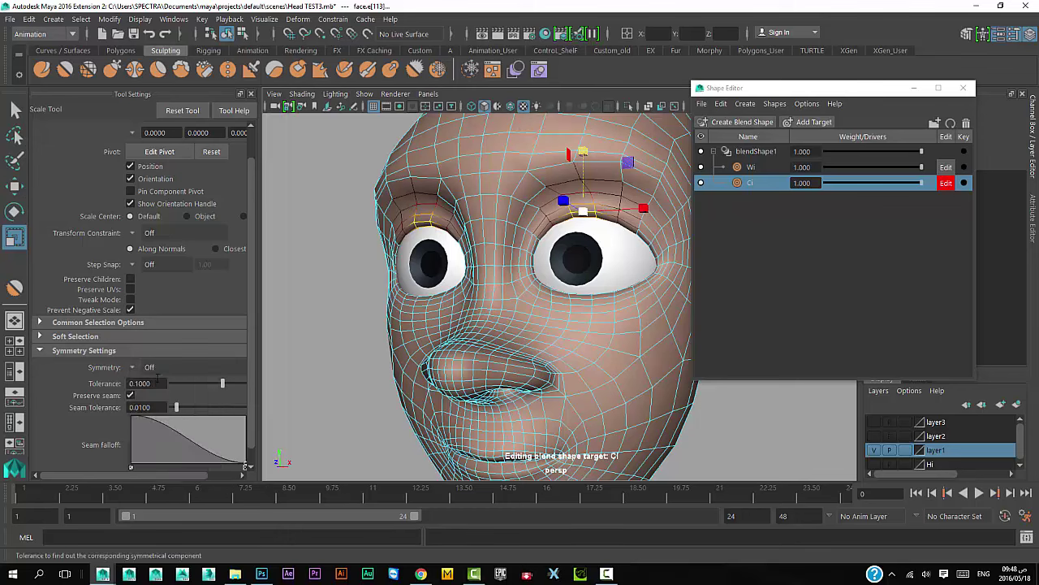
Step: Turn on soft selection and scale the eyelids together to shut one eye
left_click_drag(490, 312, 557, 301, "alt")
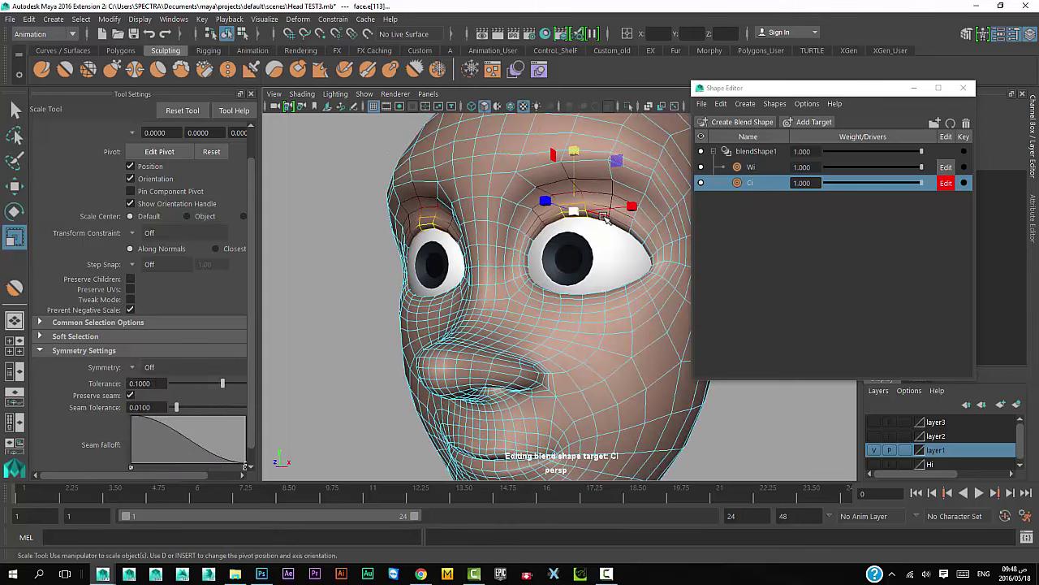
key("b")
mouse_move(604, 216)
left_mouse_down("alt")
mouse_move(551, 281)
mouse_move(502, 291)
left_mouse_up("alt")
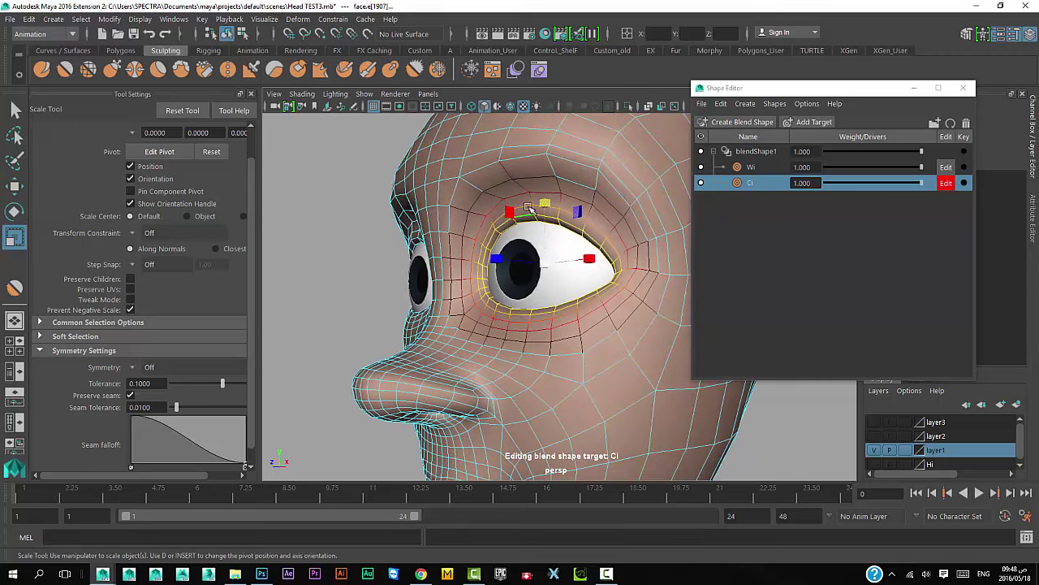
mouse_move(545, 202)
left_mouse_down()
mouse_move(529, 249)
mouse_move(479, 286)
mouse_move(447, 276)
left_mouse_up()
Step: Move the closed eyelid vertices into place for the wink
key("w")
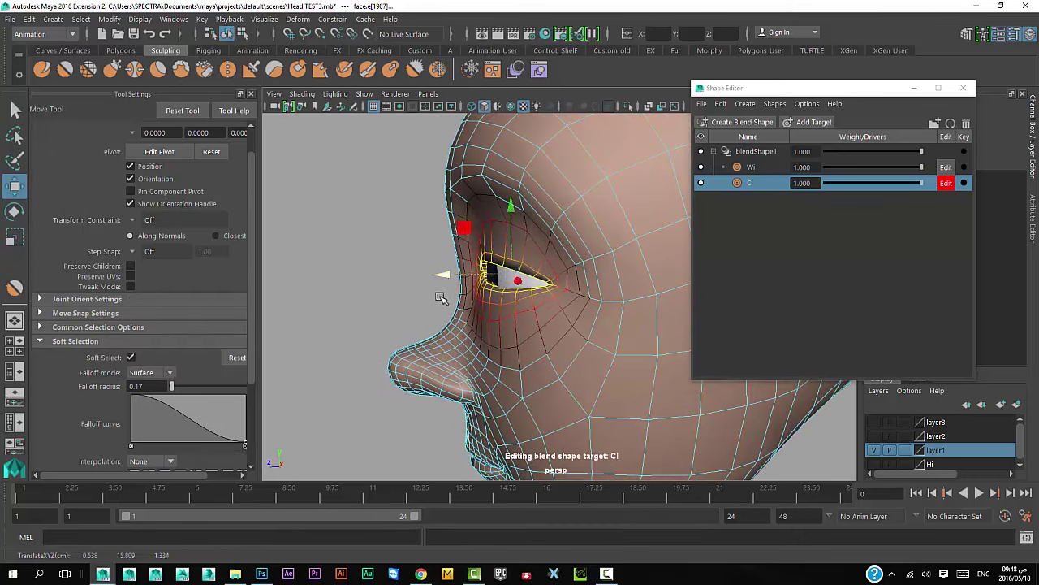
mouse_move(455, 320)
left_mouse_down("alt")
mouse_move(528, 309)
mouse_move(482, 303)
left_mouse_up("alt")
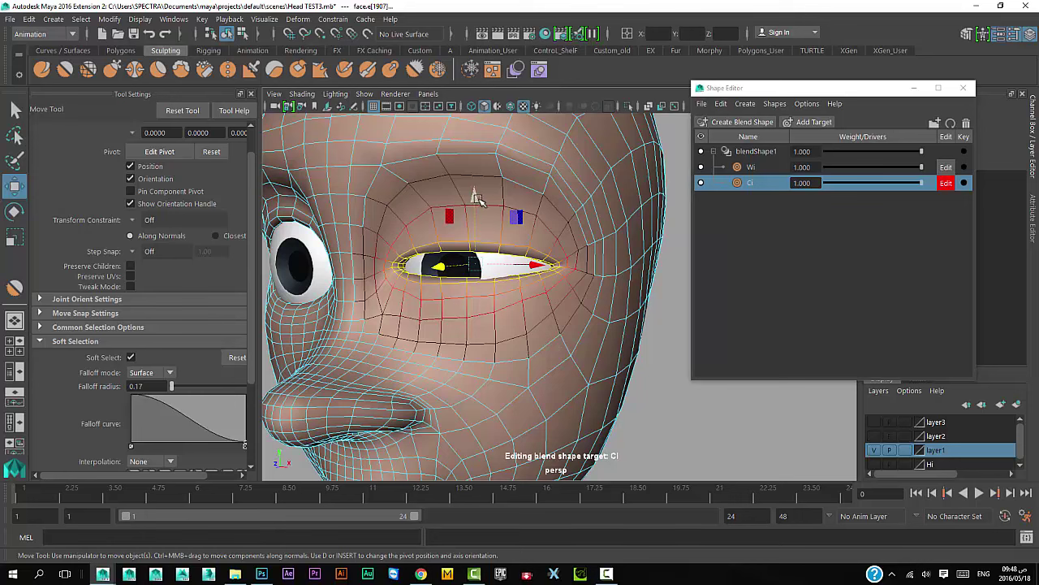
left_click_drag(478, 199, 478, 262)
key("r")
key("w")
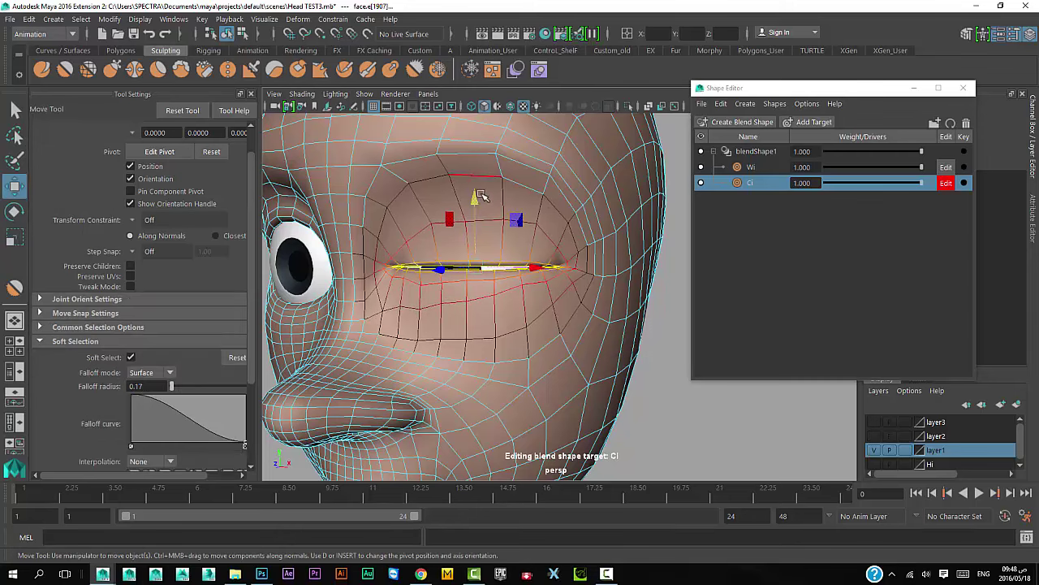
mouse_move(475, 196)
left_mouse_down()
mouse_move(471, 209)
mouse_move(525, 250)
mouse_move(437, 218)
mouse_move(406, 239)
left_mouse_up()
left_click(409, 211)
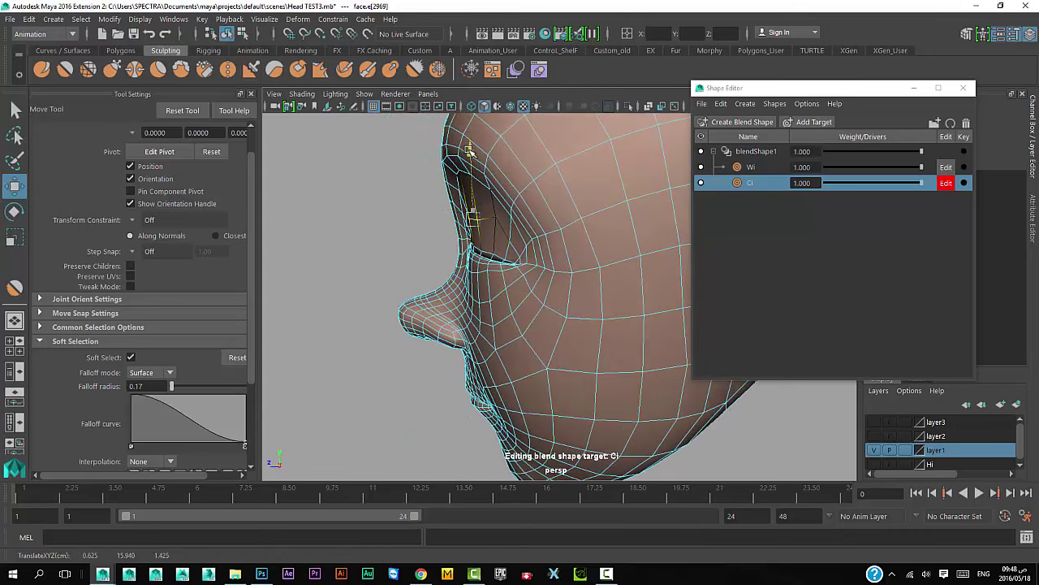
mouse_move(408, 211)
left_mouse_down("alt")
mouse_move(493, 213)
mouse_move(519, 235)
left_mouse_up("alt")
mouse_move(520, 235)
right_mouse_down("alt")
mouse_move(535, 252)
mouse_move(441, 176)
right_mouse_up("alt")
Step: Nudge vertices above the closed eye to reshape the upper lid and brow
left_click(489, 197)
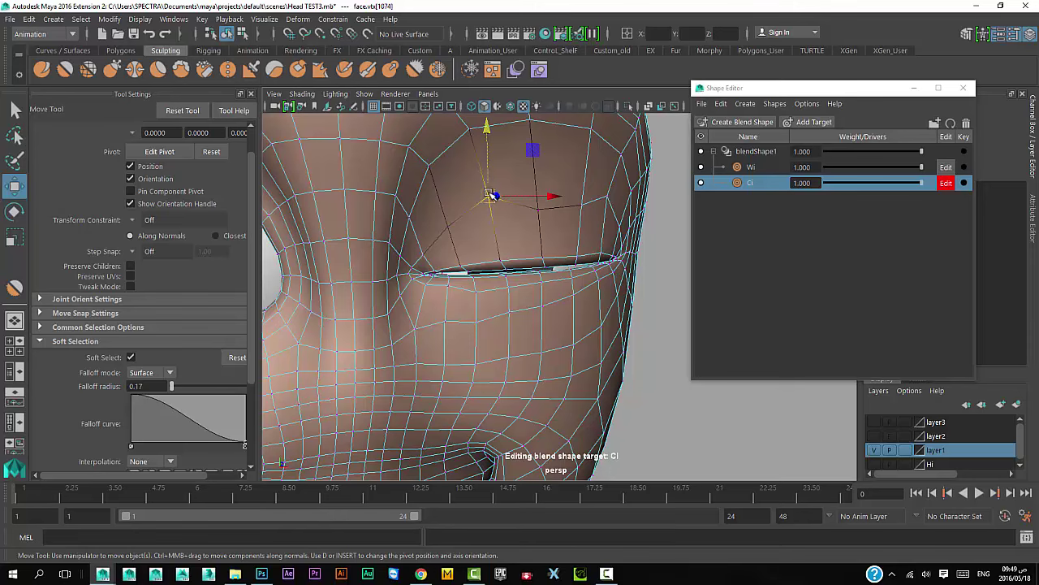
mouse_move(538, 240)
left_mouse_down("alt")
mouse_move(518, 221)
mouse_move(504, 246)
mouse_move(557, 244)
left_mouse_up("alt")
left_click(530, 192)
left_click(451, 131)
left_click_drag(452, 130, 504, 177, "alt")
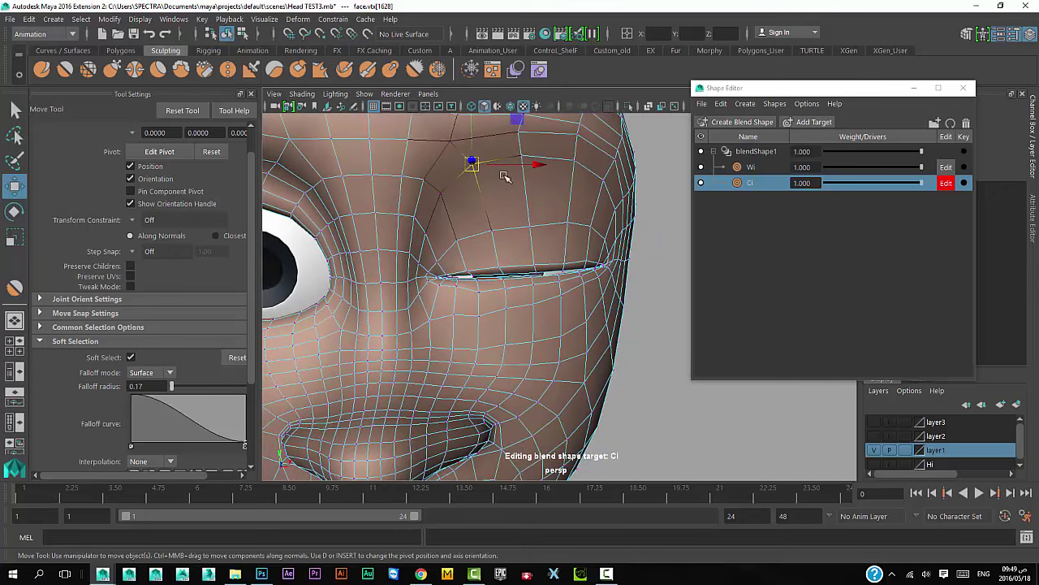
left_click(445, 196)
mouse_move(440, 193)
left_mouse_down()
mouse_move(444, 203)
mouse_move(479, 190)
left_mouse_up()
left_click(526, 158)
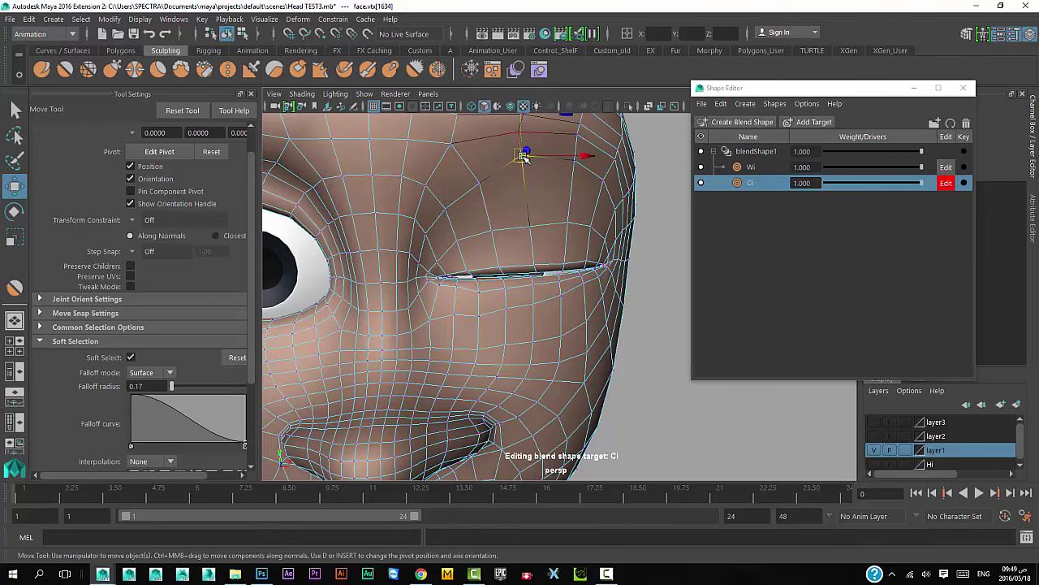
mouse_move(528, 164)
left_mouse_down("alt")
mouse_move(532, 210)
mouse_move(557, 219)
mouse_move(506, 144)
left_mouse_up("alt")
left_click(494, 127)
left_click(497, 154)
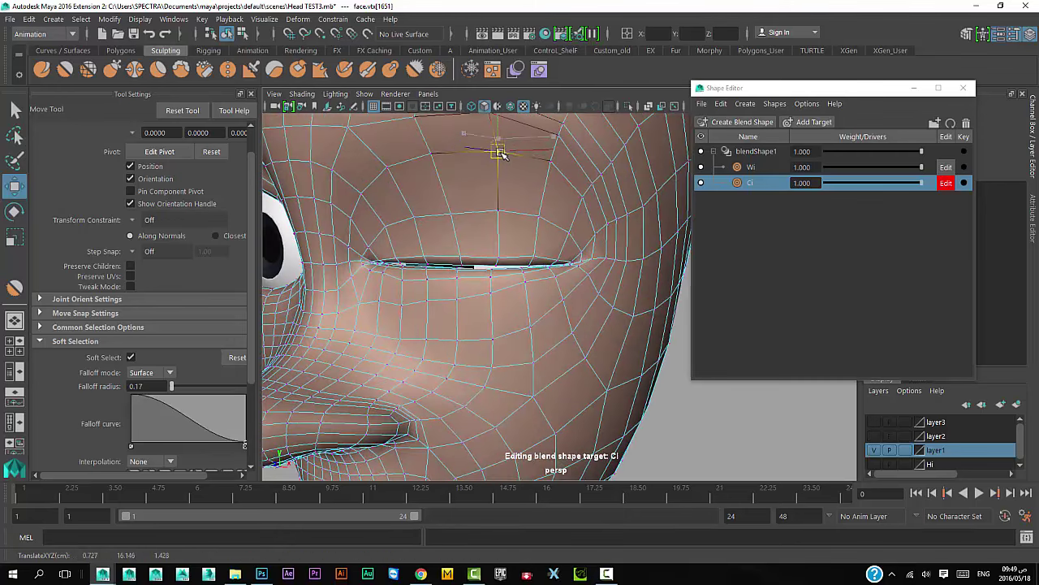
Step: Adjust the remaining brow vertices beside the closed eye and check the brow shape
mouse_move(549, 163)
left_mouse_down("alt")
mouse_move(479, 172)
mouse_move(518, 222)
mouse_move(500, 164)
left_mouse_up("alt")
left_click(480, 177)
left_click(470, 214)
left_click(520, 153)
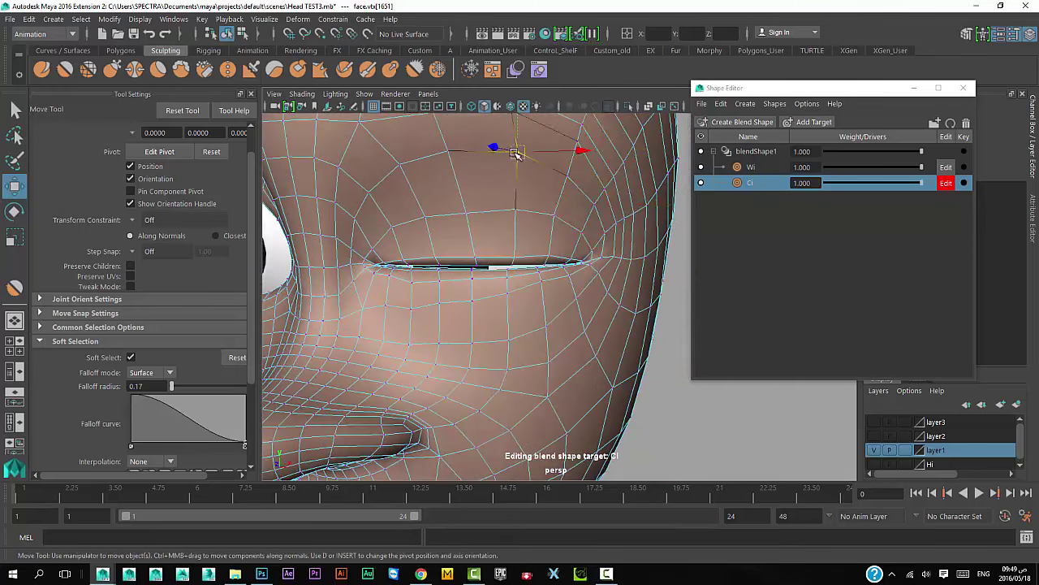
left_click(449, 154)
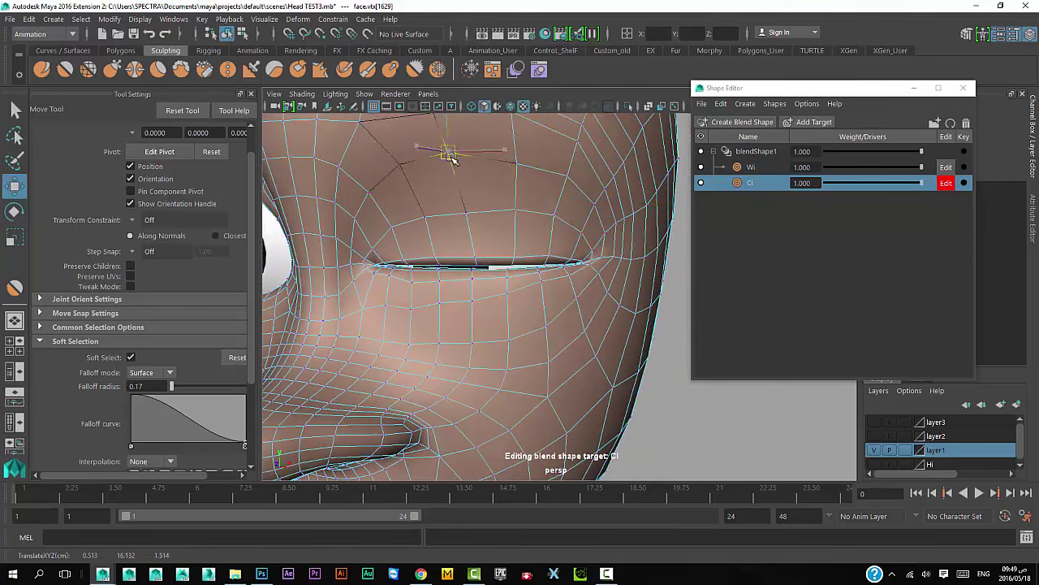
left_click(452, 167)
left_click(398, 163)
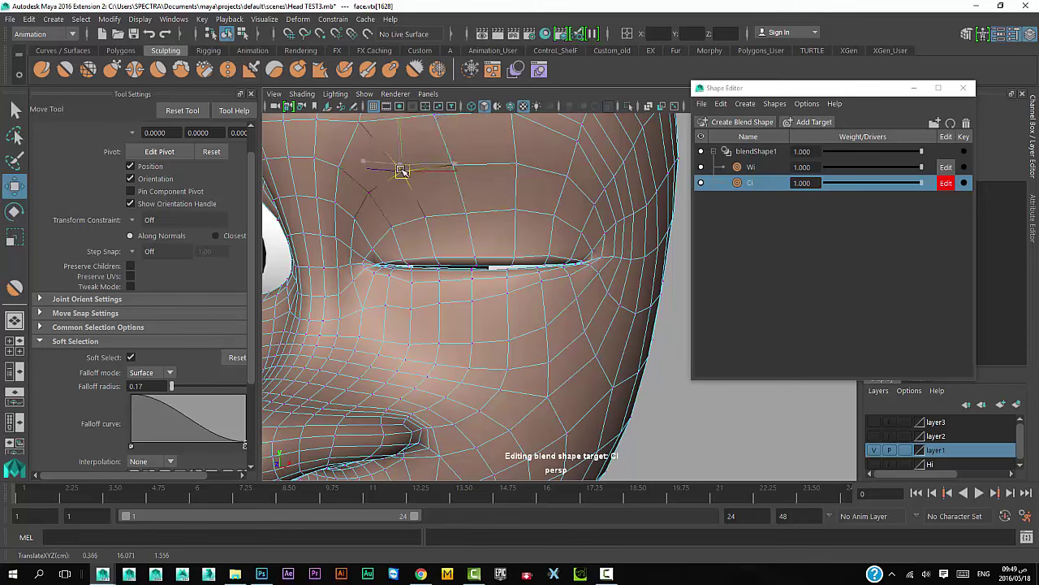
mouse_move(398, 167)
left_mouse_down("alt")
mouse_move(433, 225)
mouse_move(364, 224)
mouse_move(551, 221)
mouse_move(540, 235)
mouse_move(504, 239)
left_mouse_up("alt")
left_click(431, 204)
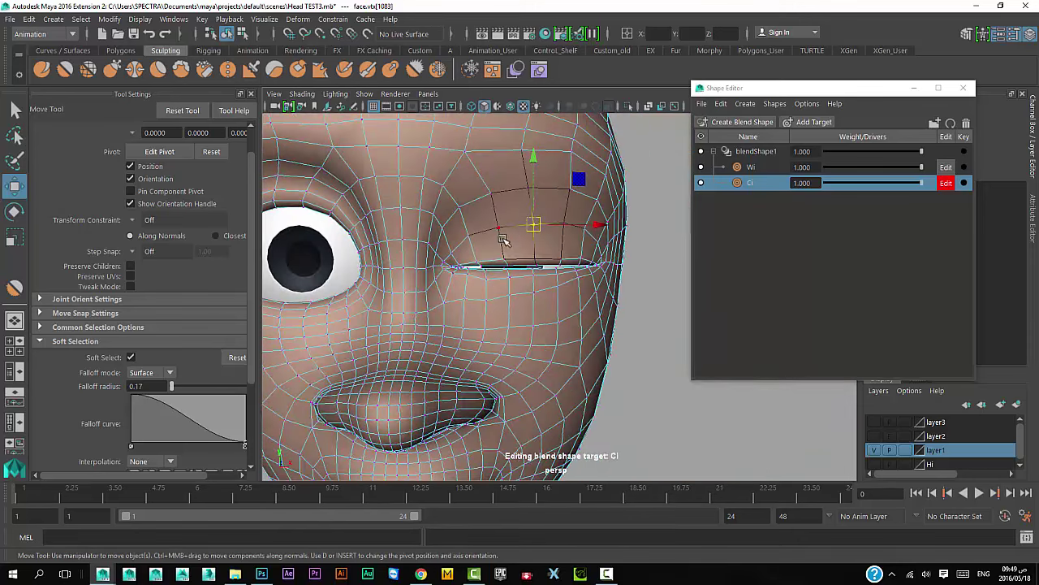
right_click_drag(504, 240, 560, 179)
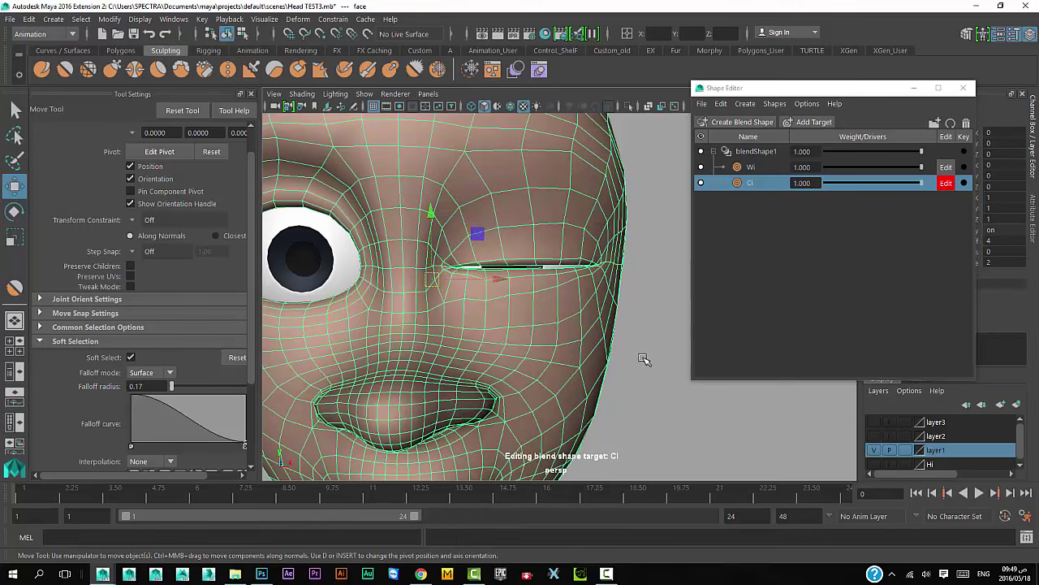
Step: Turn off Ci editing and drag the Ci weight slider to preview the wink, returning it to 0
scroll(644, 360, "down", 4)
left_click_drag(644, 359, 610, 352, "alt")
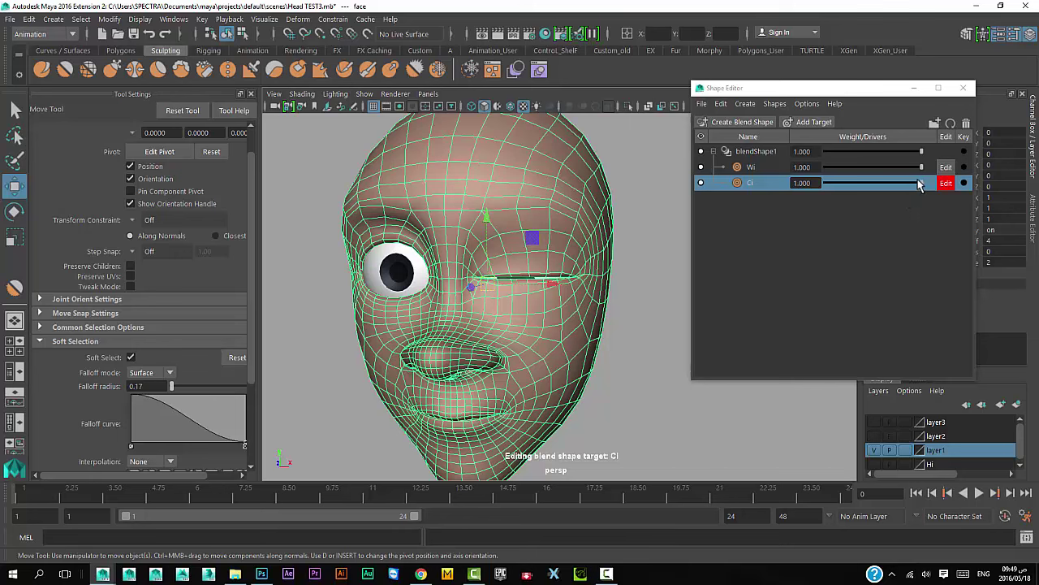
mouse_move(919, 185)
left_mouse_down()
mouse_move(834, 184)
mouse_move(939, 195)
mouse_move(780, 191)
mouse_move(926, 187)
mouse_move(794, 188)
left_mouse_up()
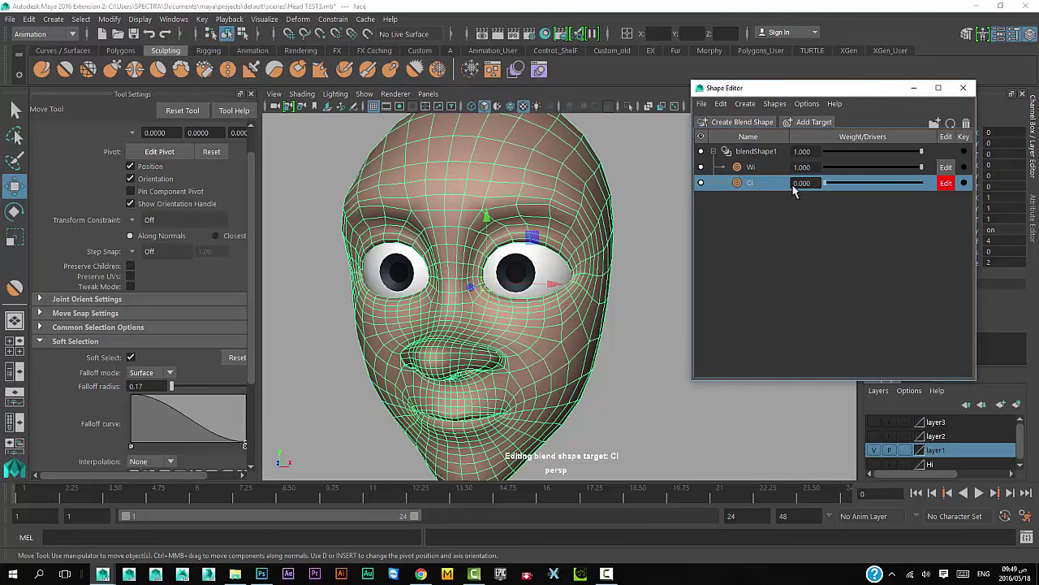
left_click(946, 183)
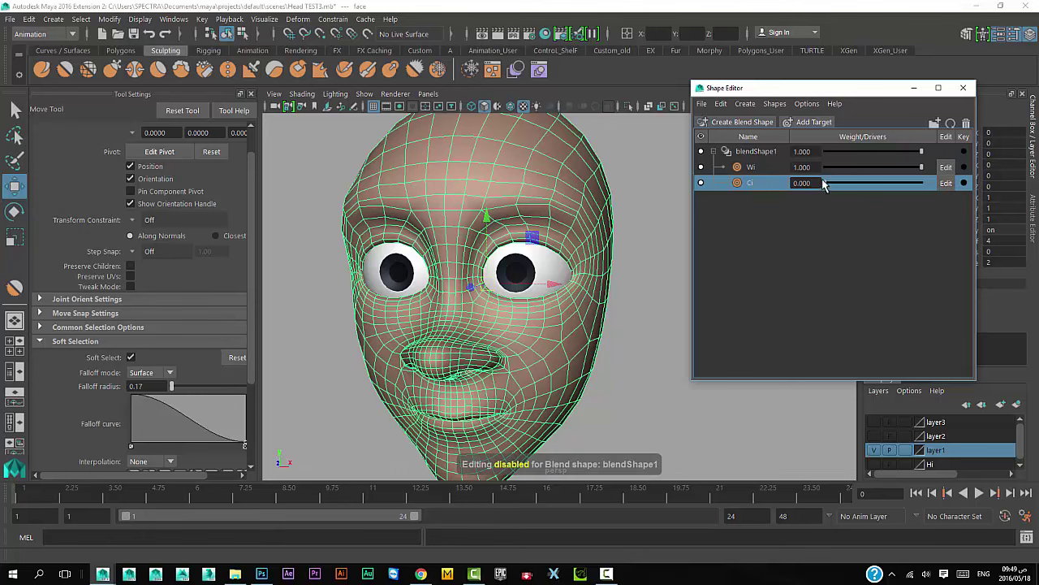
mouse_move(822, 184)
left_mouse_down()
mouse_move(927, 185)
mouse_move(825, 185)
left_mouse_up()
left_click_drag(527, 280, 636, 279, "alt")
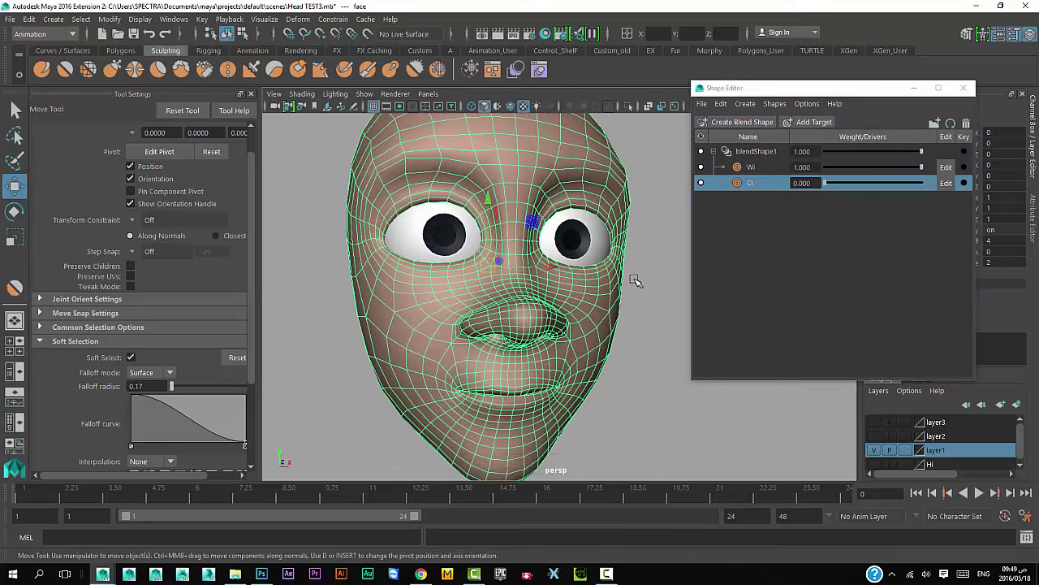
right_click(747, 182)
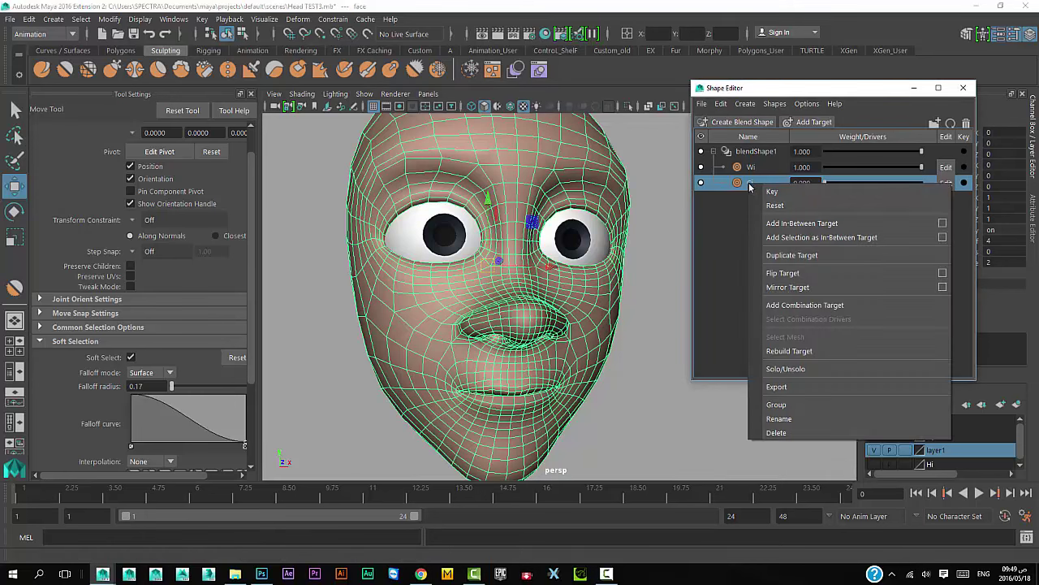
left_click(803, 275)
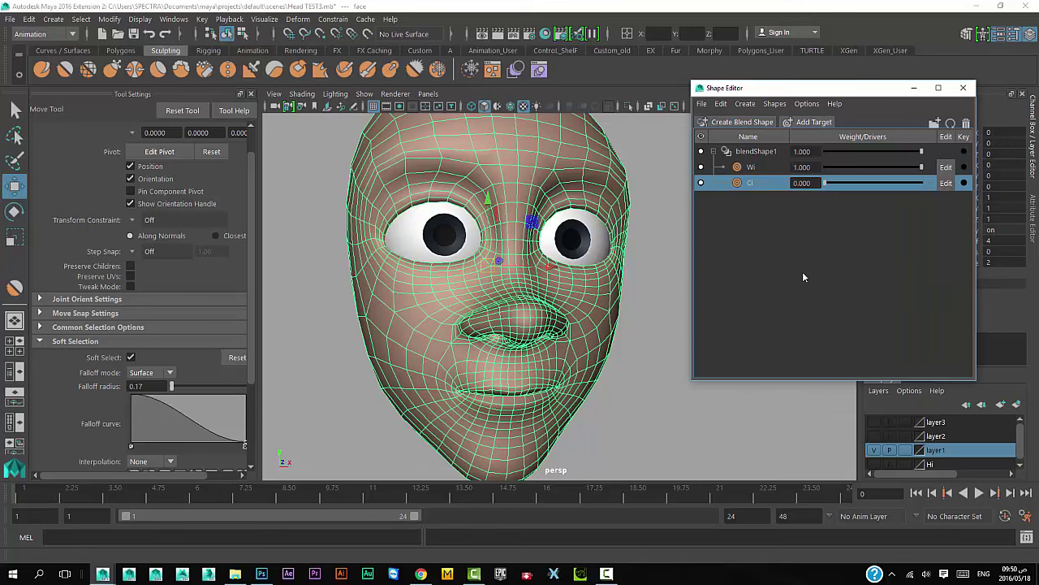
mouse_move(826, 187)
left_mouse_down()
mouse_move(938, 195)
mouse_move(817, 203)
mouse_move(947, 195)
mouse_move(777, 189)
left_mouse_up()
Step: Apply Flip Target and Mirror Target to Ci and test its weight slider
right_click(752, 184)
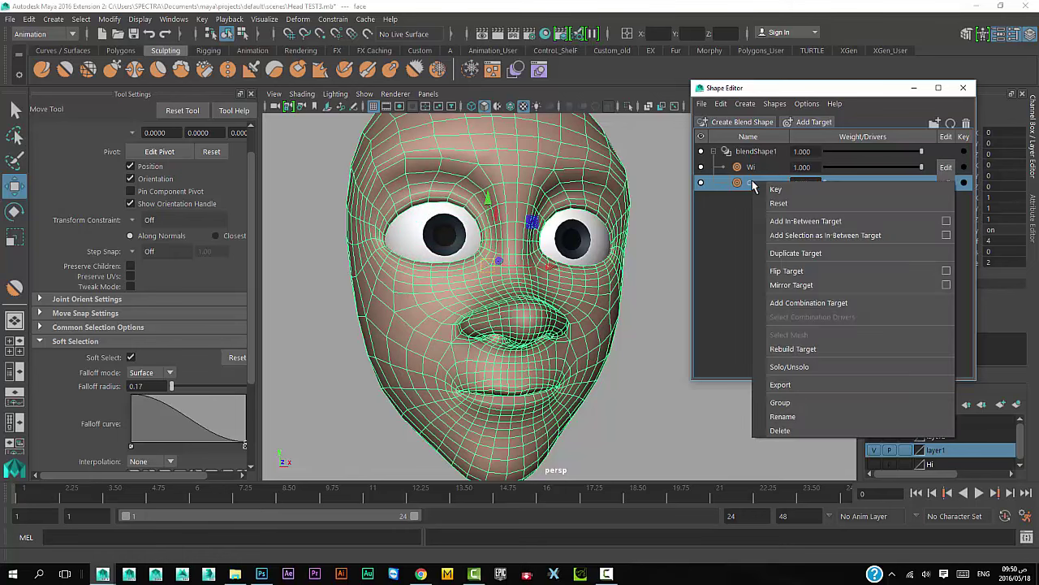
left_click(749, 230)
left_click_drag(827, 185, 926, 188)
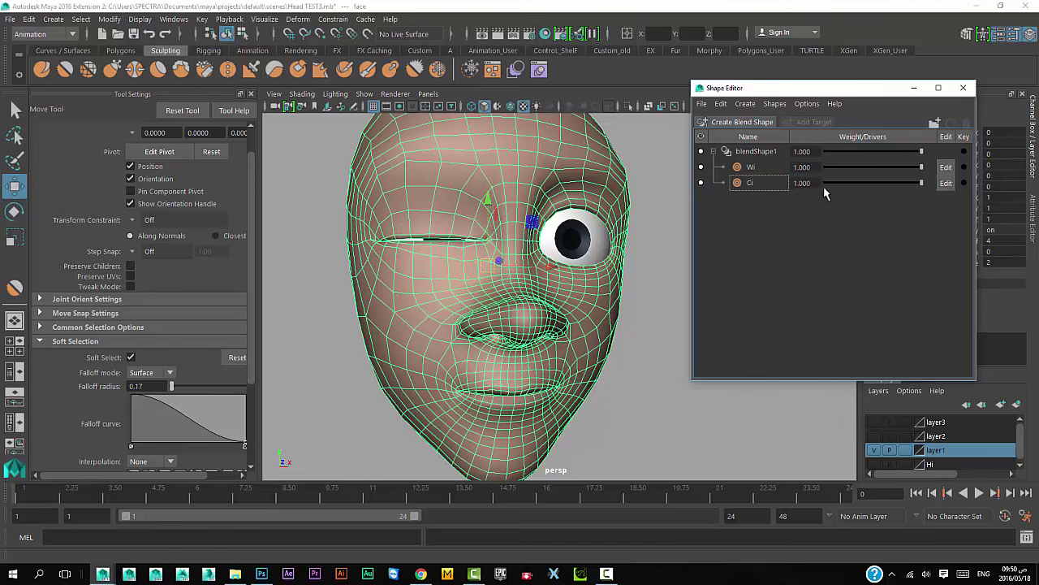
right_click(756, 182)
left_click(794, 273)
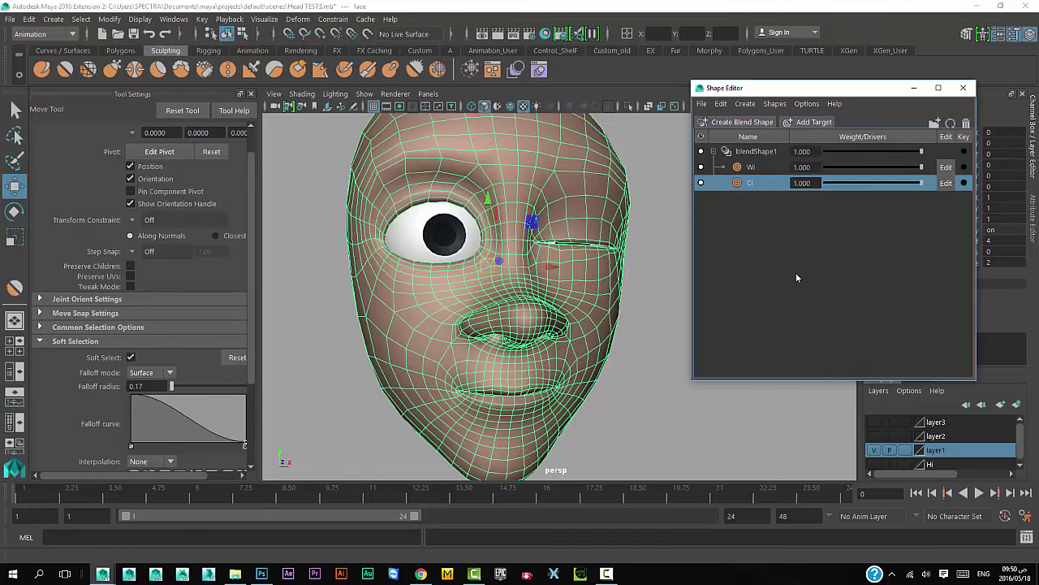
right_click(752, 186)
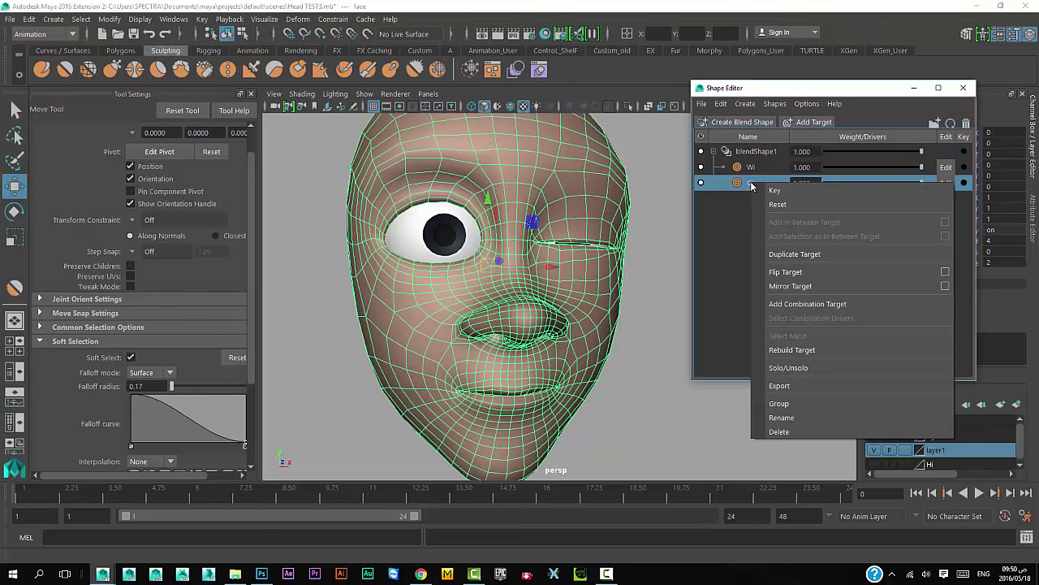
left_click(804, 286)
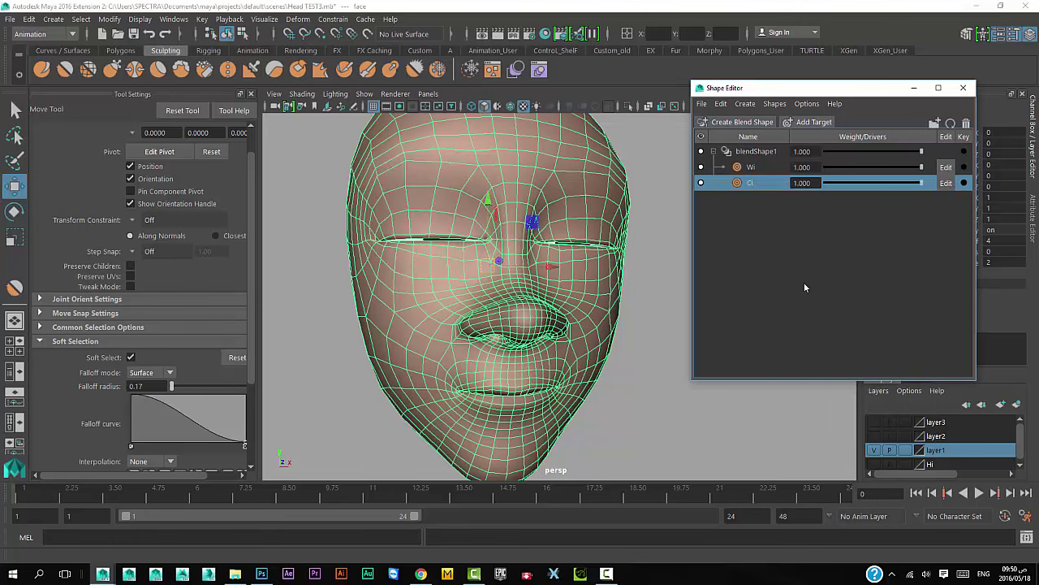
mouse_move(921, 186)
left_mouse_down()
mouse_move(826, 184)
mouse_move(965, 183)
mouse_move(826, 183)
mouse_move(947, 184)
mouse_move(804, 195)
mouse_move(954, 195)
mouse_move(788, 186)
mouse_move(958, 187)
mouse_move(824, 187)
mouse_move(943, 183)
mouse_move(809, 191)
mouse_move(951, 185)
mouse_move(812, 198)
left_mouse_up()
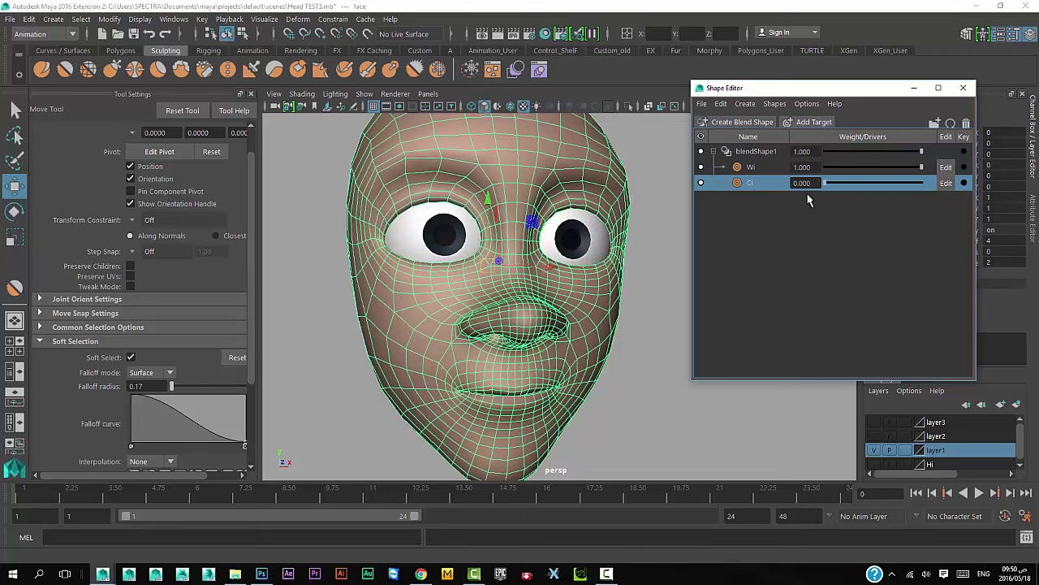
Step: Undo the flip and mirror, confirm Ci winks one eye, and reset its weight to 0
key("ctrl+z")
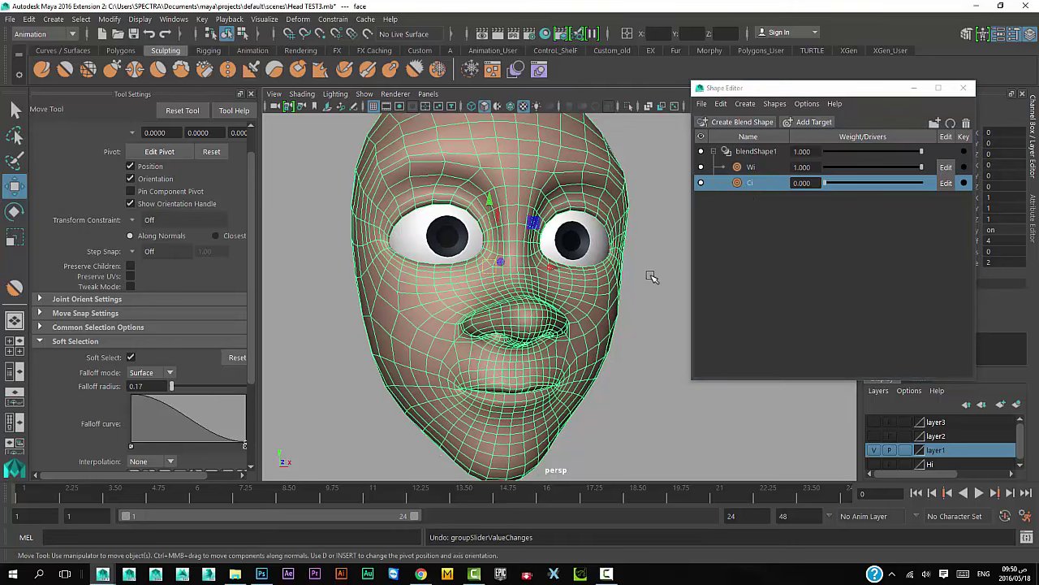
key("ctrl+z")
key("ctrl+z")
key("ctrl+z")
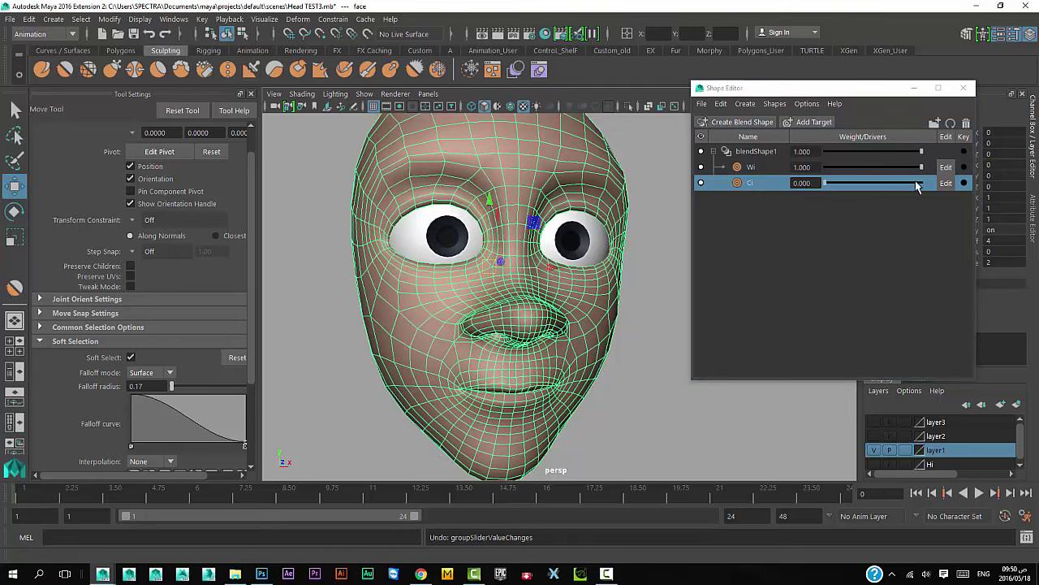
key("ctrl+z")
key("ctrl+z")
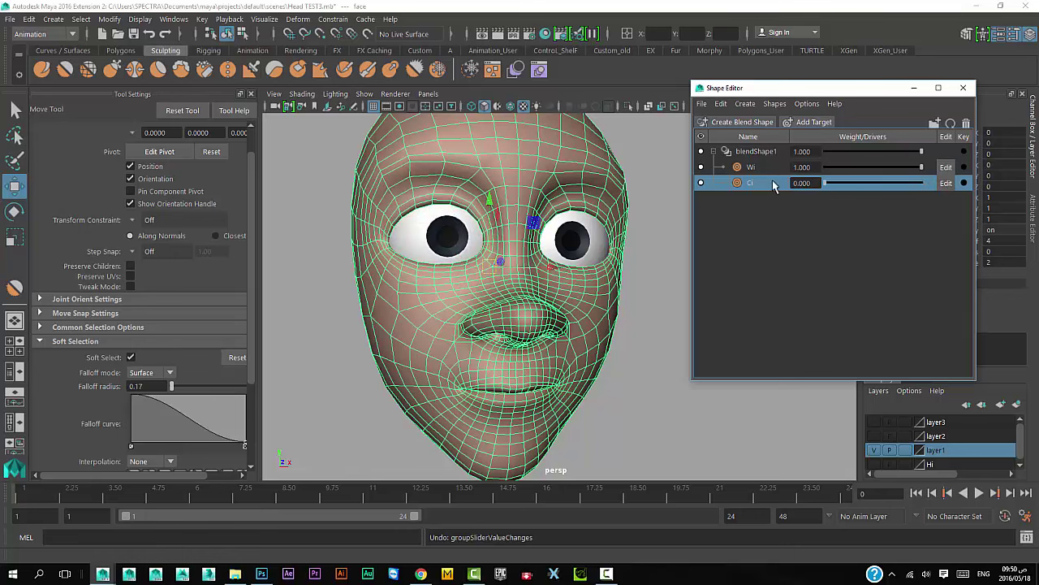
key("ctrl+z")
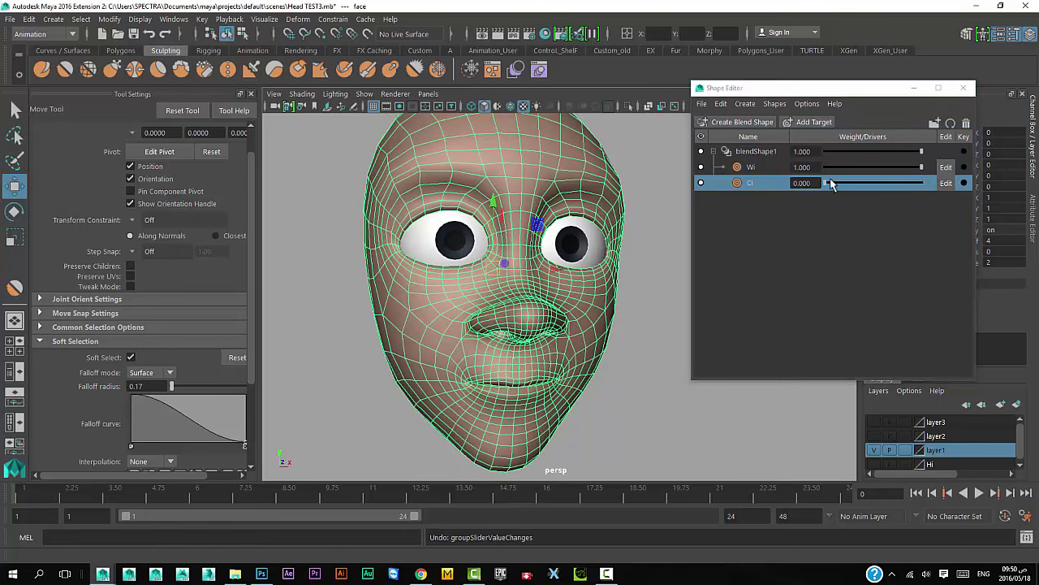
mouse_move(827, 184)
left_mouse_down()
mouse_move(921, 179)
mouse_move(736, 214)
left_mouse_up()
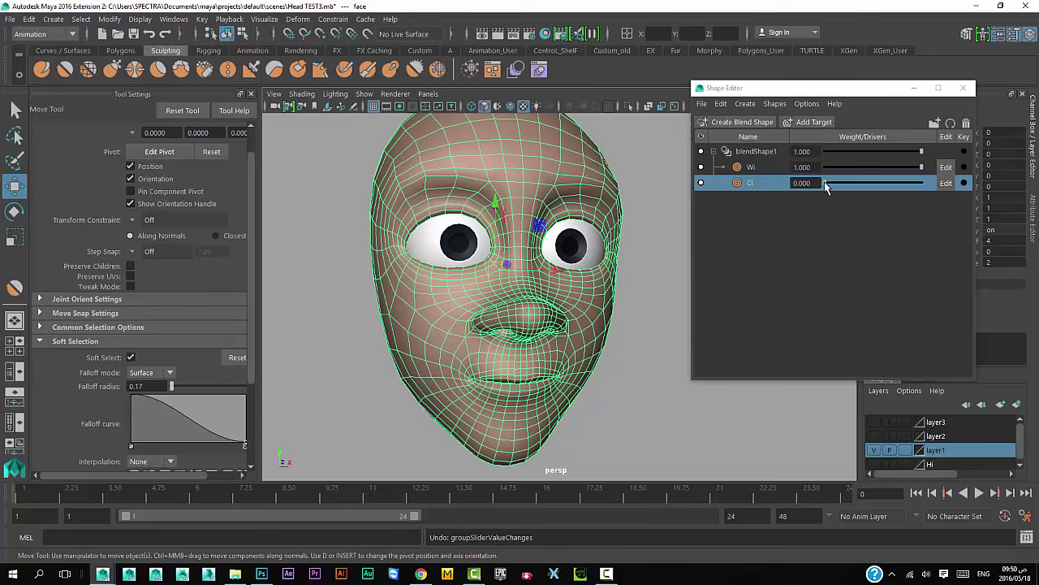
mouse_move(827, 183)
left_mouse_down()
mouse_move(928, 181)
mouse_move(786, 189)
left_mouse_up()
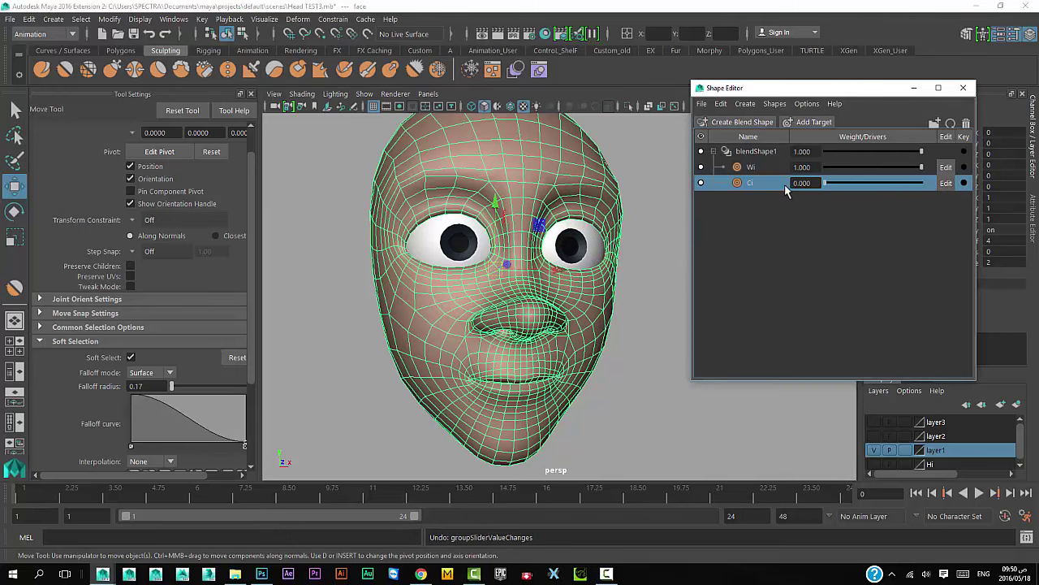
scroll(645, 288, "up", 3)
scroll(634, 292, "up", 2)
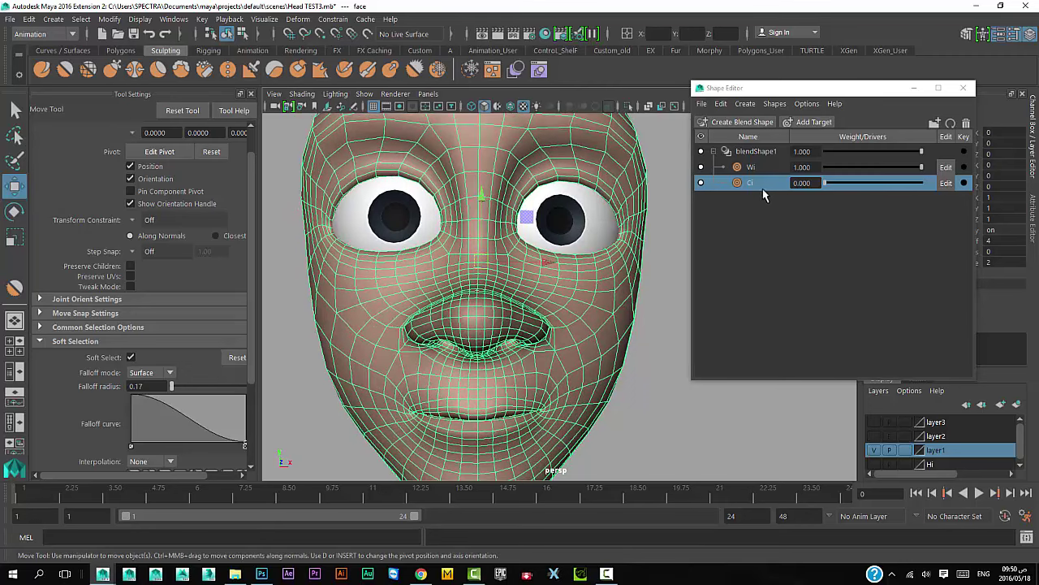
Step: Rename the Ci target to CL_i
double_click(748, 185)
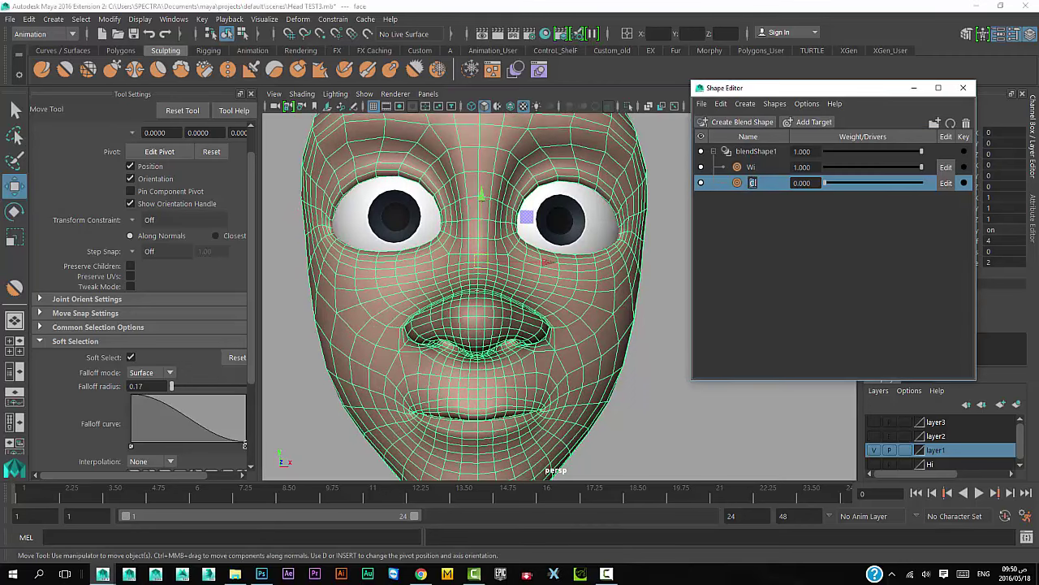
key("Return")
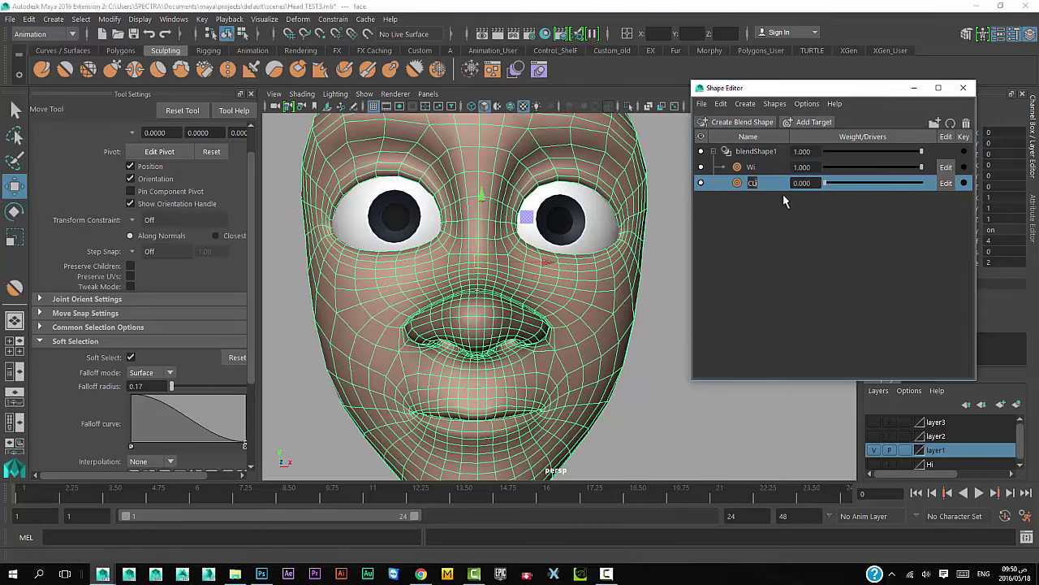
key("Return")
left_click_drag(592, 330, 793, 253, "alt")
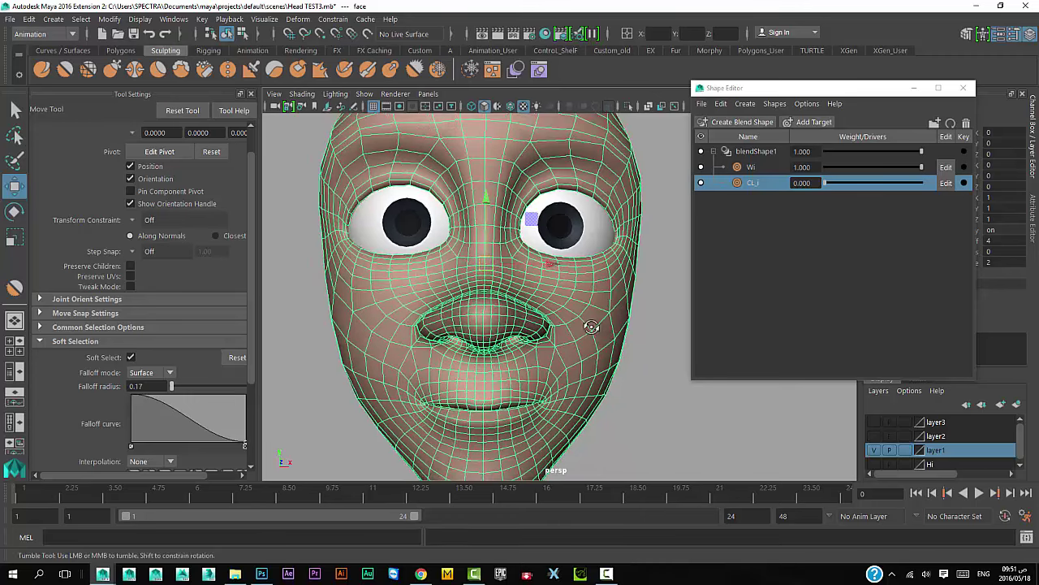
Step: Duplicate CL_i, flip the copy to close the opposite eye, and reset its weight to zero
right_click(755, 184)
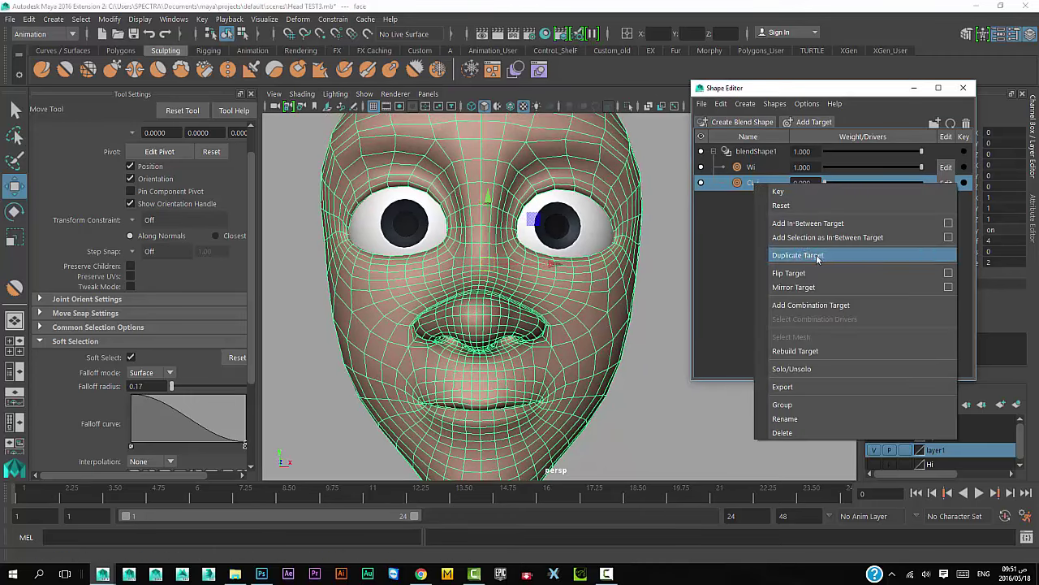
left_click(816, 256)
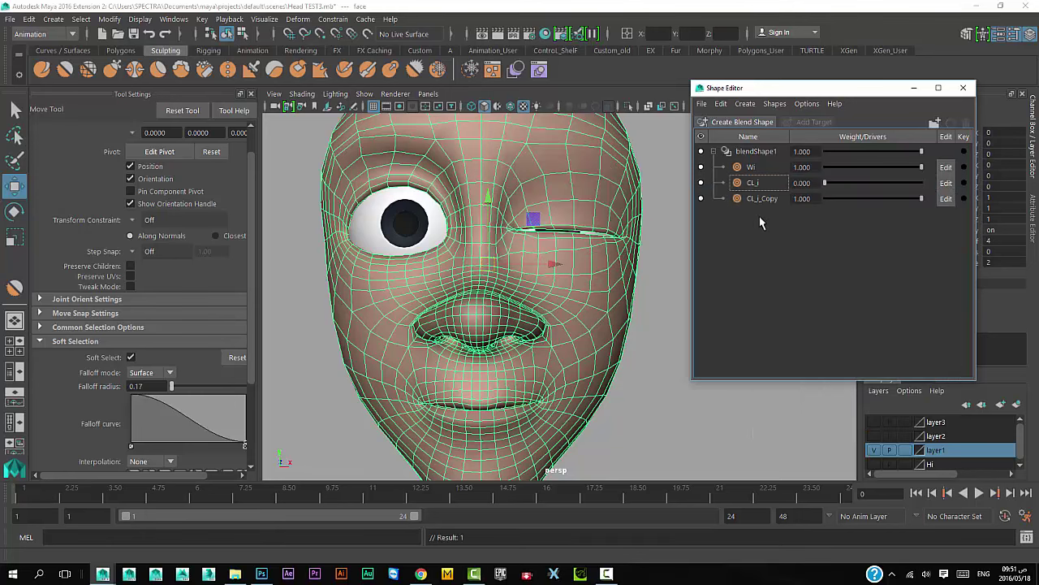
mouse_move(917, 203)
left_mouse_down()
mouse_move(804, 201)
mouse_move(929, 200)
mouse_move(784, 200)
mouse_move(861, 178)
mouse_move(828, 204)
left_mouse_up()
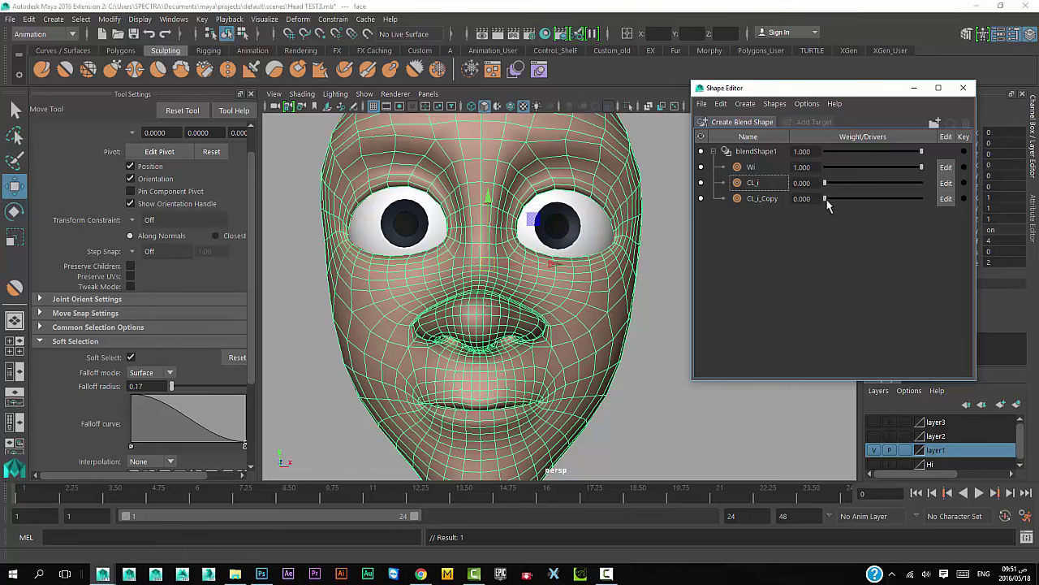
left_click(764, 198)
right_click(764, 198)
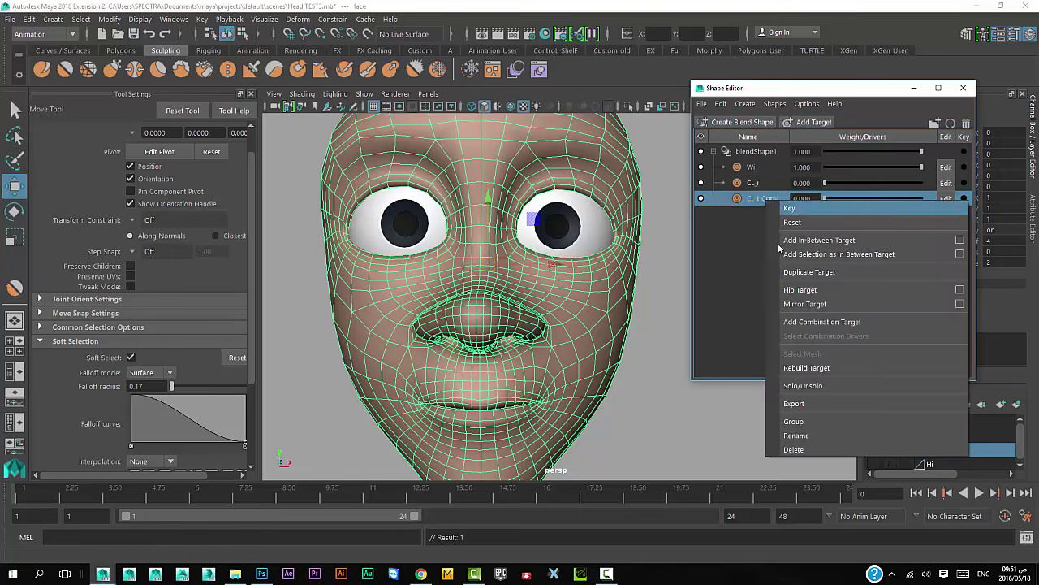
left_click(791, 290)
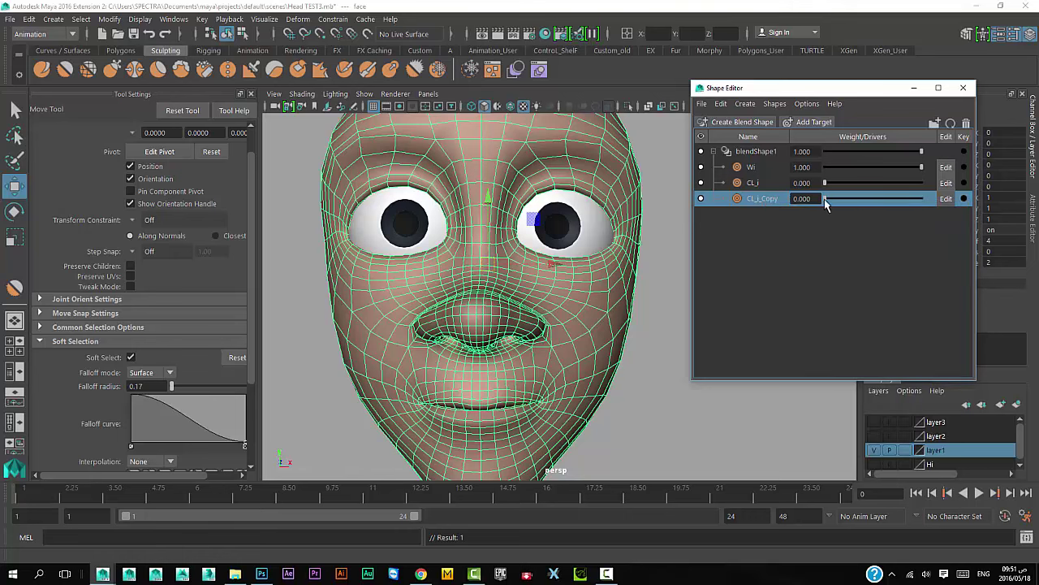
left_click_drag(823, 200, 968, 210)
left_click_drag(825, 183, 822, 188)
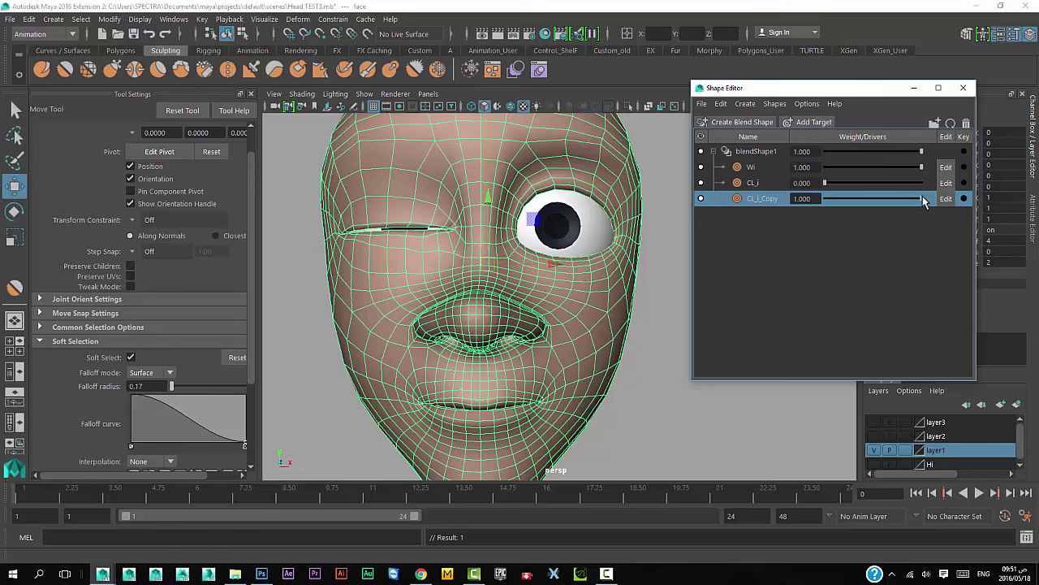
left_click_drag(924, 201, 800, 208)
Step: Rename the CL_i_Copy target to CR_i
double_click(766, 199)
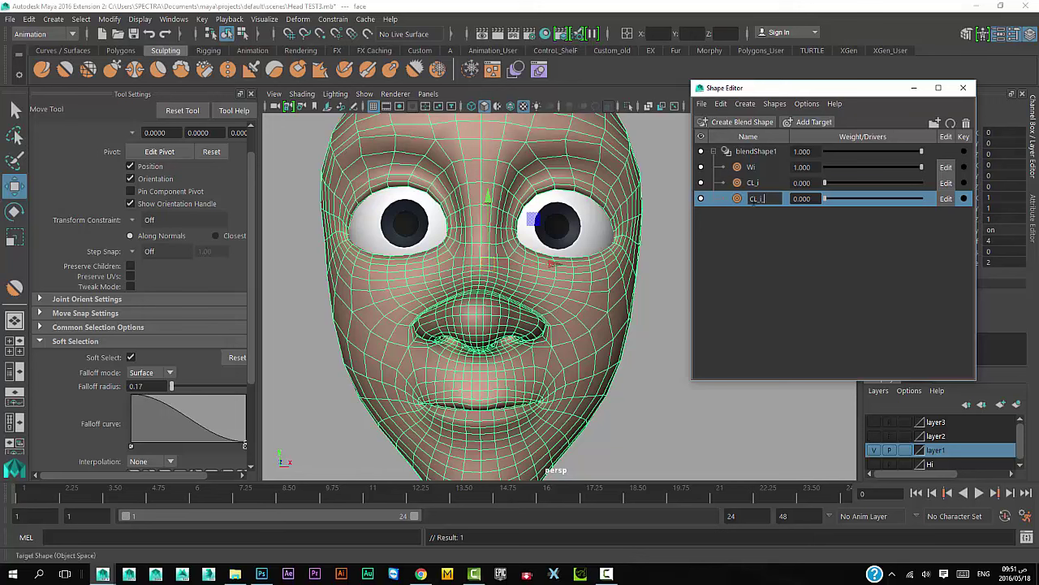
type("CR")
key("Return")
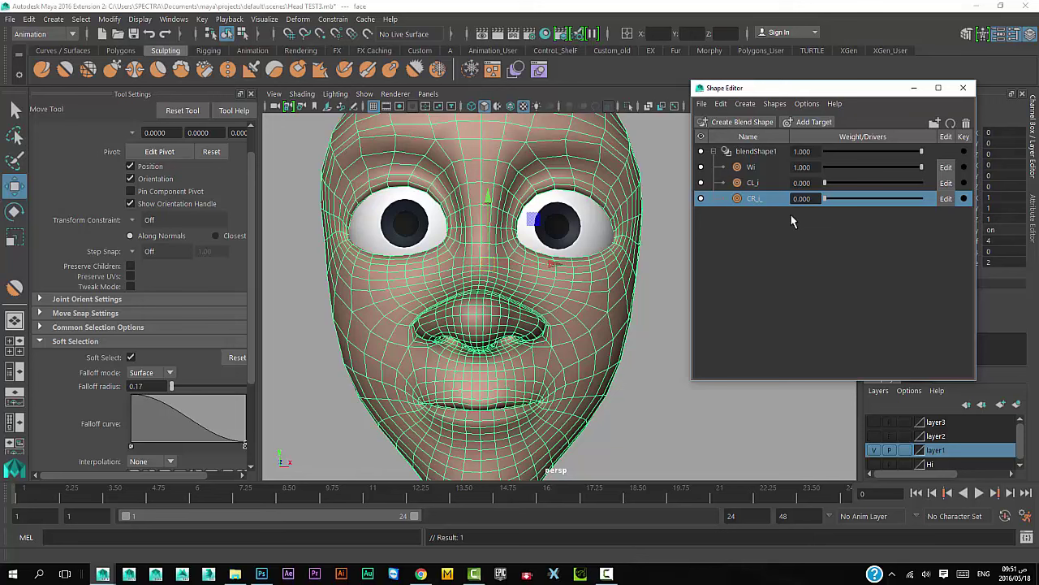
Step: Group the CL_i and CR_i blink targets together into Group 1
left_click(758, 186, "ctrl")
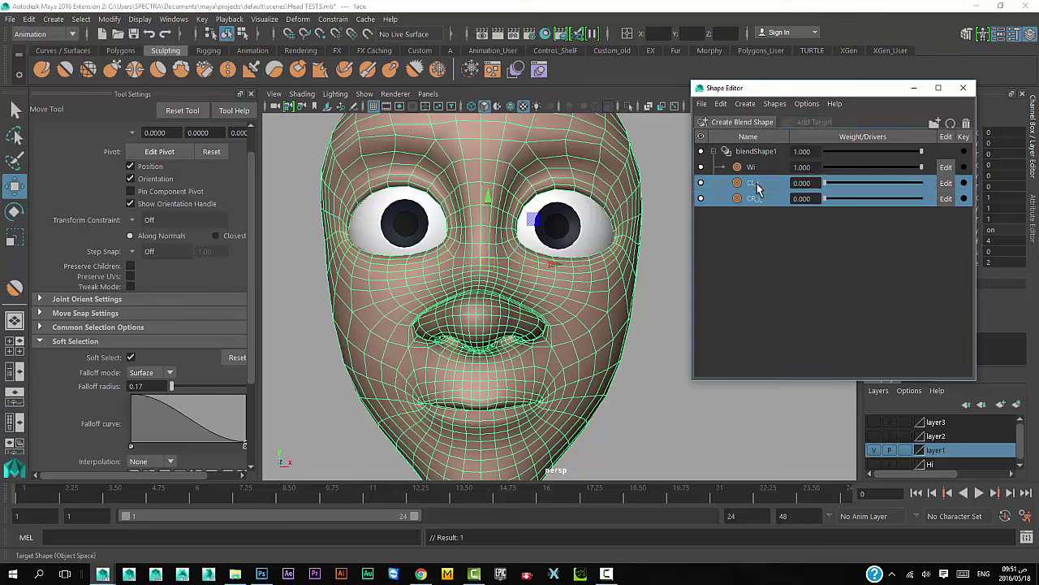
right_click(755, 201)
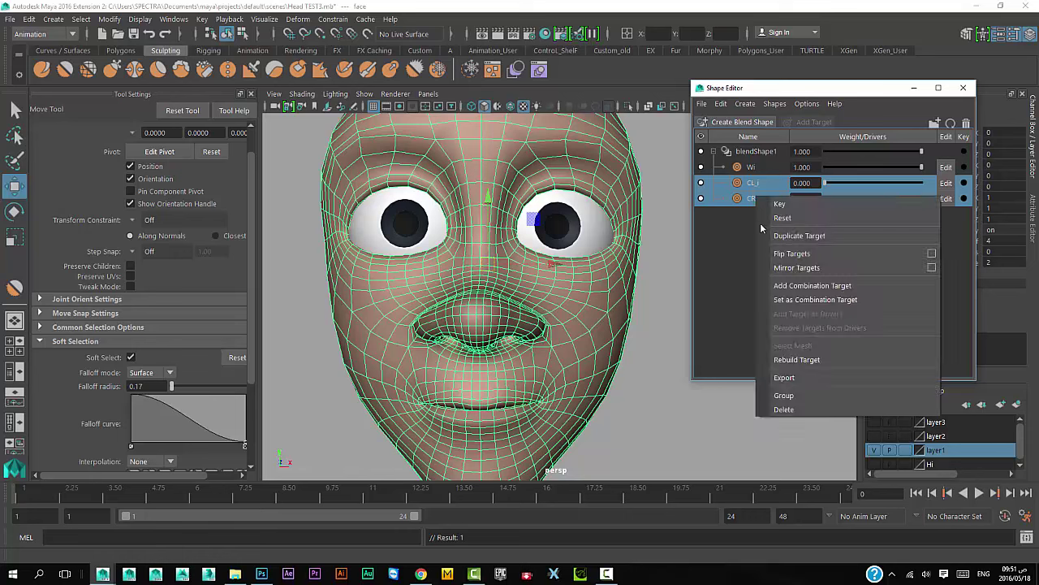
left_click(785, 395)
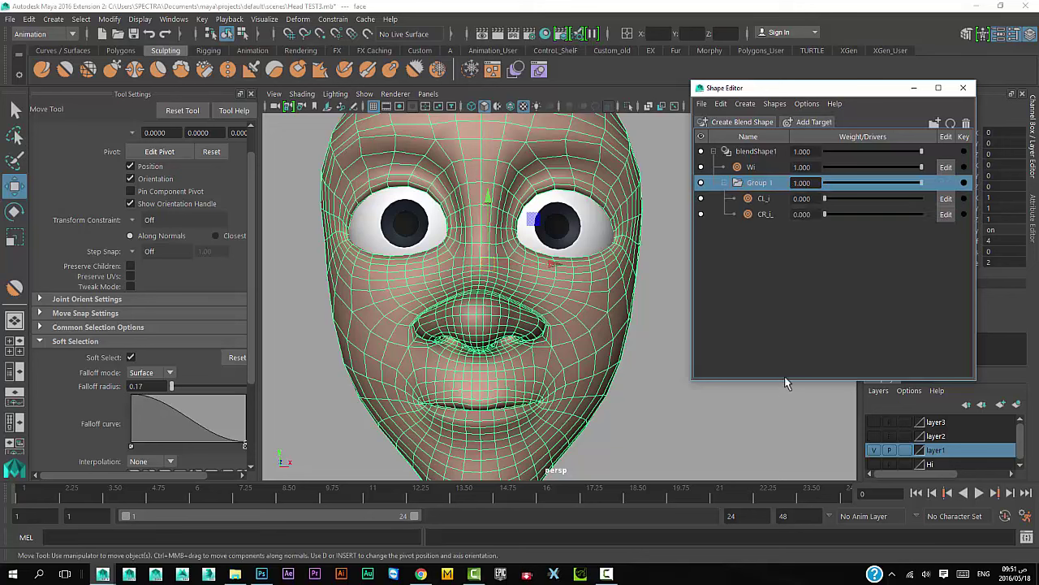
Step: Test the Group 1 and blink sliders, leaving Group 1 at 0.324 and CR_i at 0.844
left_click_drag(922, 192, 908, 186)
left_click(918, 187)
left_click_drag(827, 203, 947, 204)
mouse_move(824, 214)
left_mouse_down()
mouse_move(926, 215)
mouse_move(828, 187)
mouse_move(921, 187)
mouse_move(803, 187)
mouse_move(923, 187)
mouse_move(815, 184)
mouse_move(884, 186)
mouse_move(857, 189)
left_mouse_up()
left_click(724, 182)
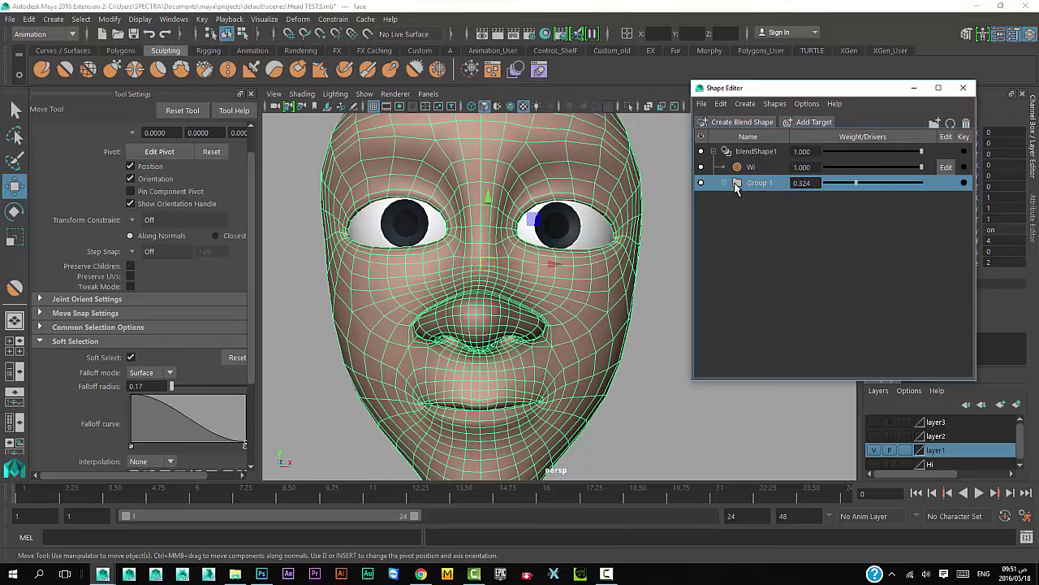
left_click(725, 183)
mouse_move(921, 198)
left_mouse_down()
mouse_move(815, 201)
mouse_move(921, 198)
left_mouse_up()
Step: Scrub the CR, Group 1 and CL_i weights to preview the eye blinks
left_click_drag(795, 213, 917, 216)
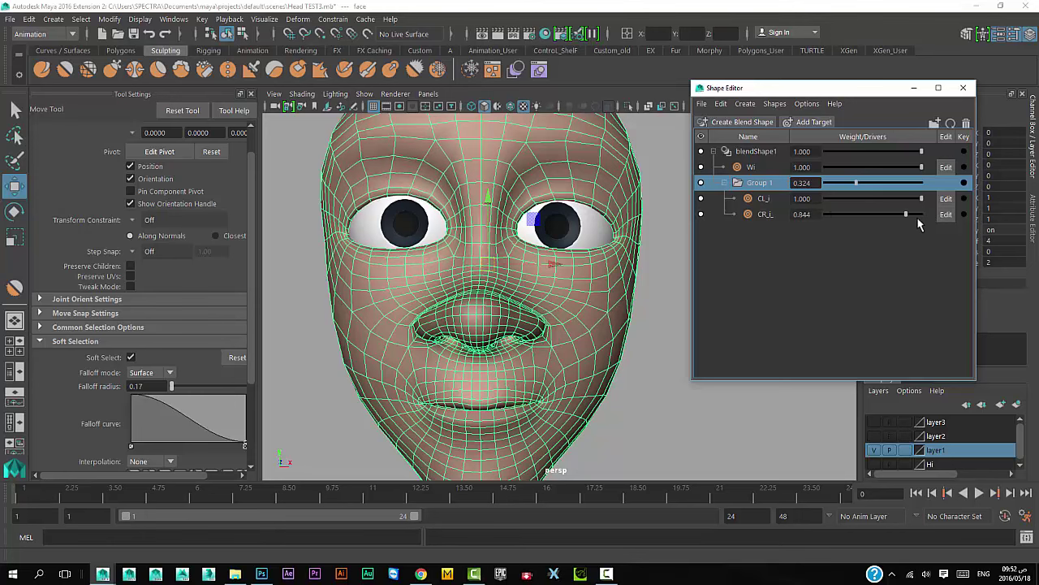
mouse_move(856, 183)
left_mouse_down()
mouse_move(898, 191)
mouse_move(890, 206)
mouse_move(837, 218)
mouse_move(899, 236)
mouse_move(889, 236)
left_mouse_up()
left_click_drag(921, 198, 825, 198)
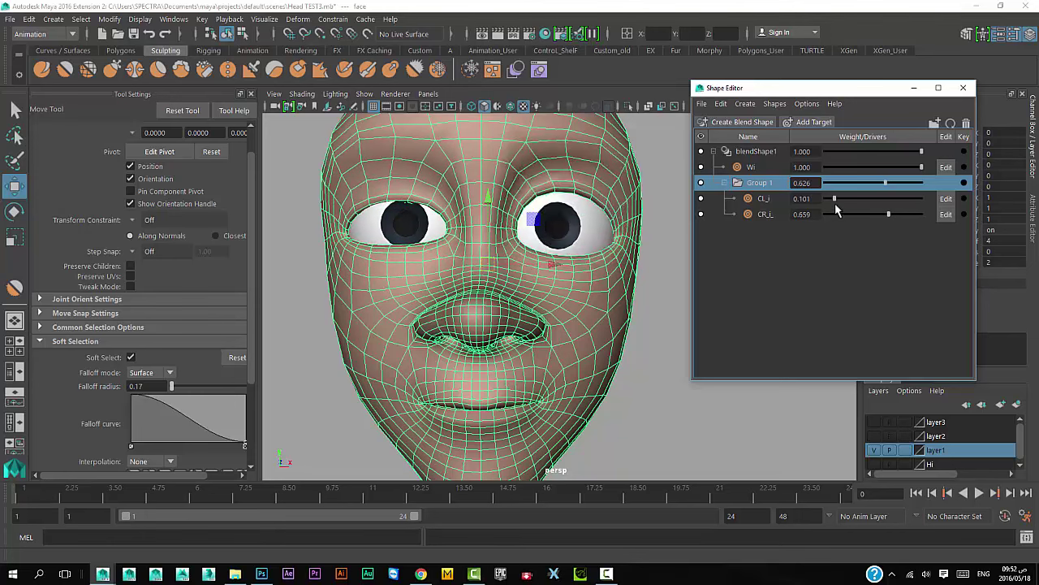
left_click_drag(890, 198, 889, 211)
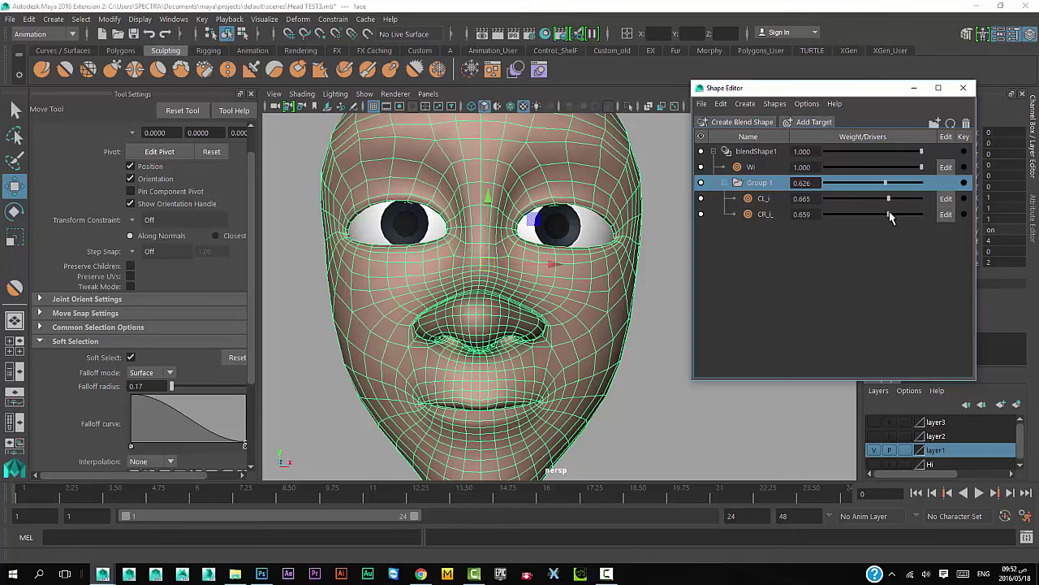
Step: Collapse Group 1, deselect the head, and set Group 1's weight to 0, then 0.486
left_click(725, 183)
left_click(626, 412)
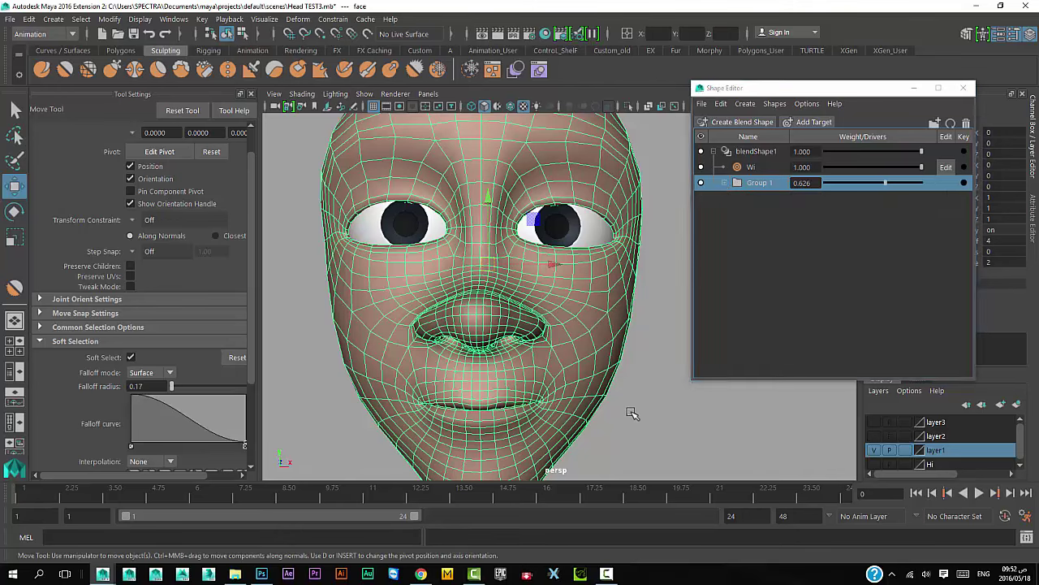
mouse_move(623, 389)
left_mouse_down("alt")
mouse_move(619, 346)
mouse_move(587, 330)
mouse_move(593, 352)
mouse_move(550, 343)
mouse_move(608, 364)
mouse_move(576, 332)
mouse_move(570, 361)
mouse_move(547, 348)
mouse_move(573, 353)
mouse_move(548, 355)
mouse_move(560, 356)
left_mouse_up("alt")
left_click_drag(881, 187, 825, 186)
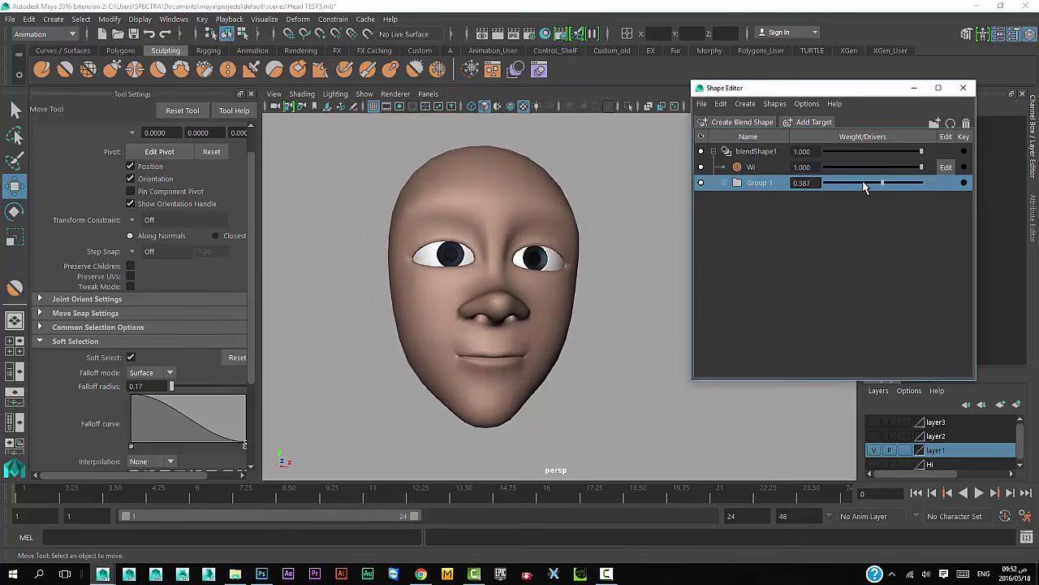
mouse_move(545, 317)
left_mouse_down("alt")
mouse_move(607, 331)
mouse_move(587, 355)
mouse_move(605, 341)
left_mouse_up("alt")
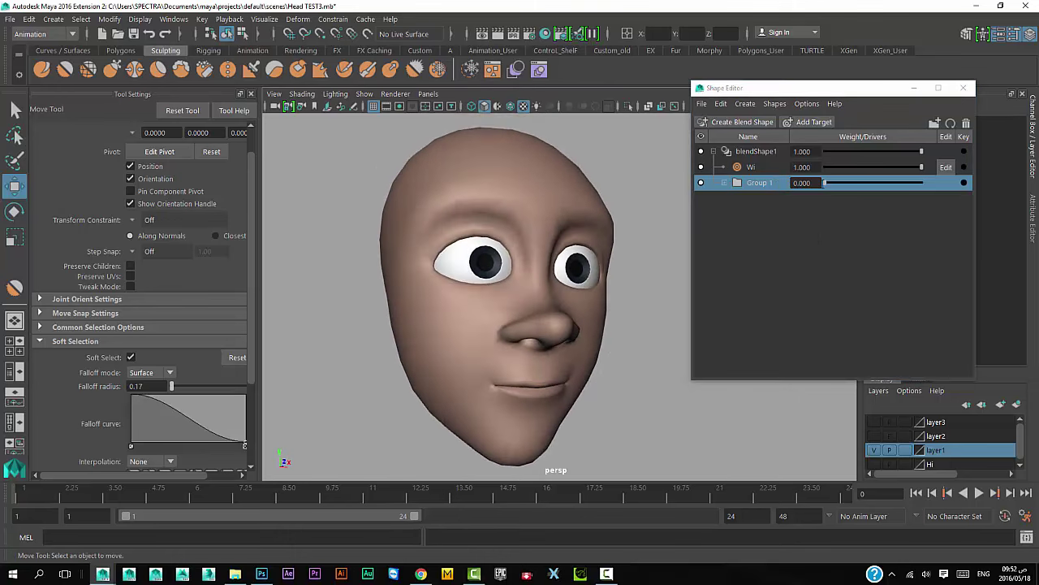
mouse_move(826, 186)
left_mouse_down()
mouse_move(875, 191)
mouse_move(812, 190)
mouse_move(869, 198)
mouse_move(907, 179)
left_mouse_up()
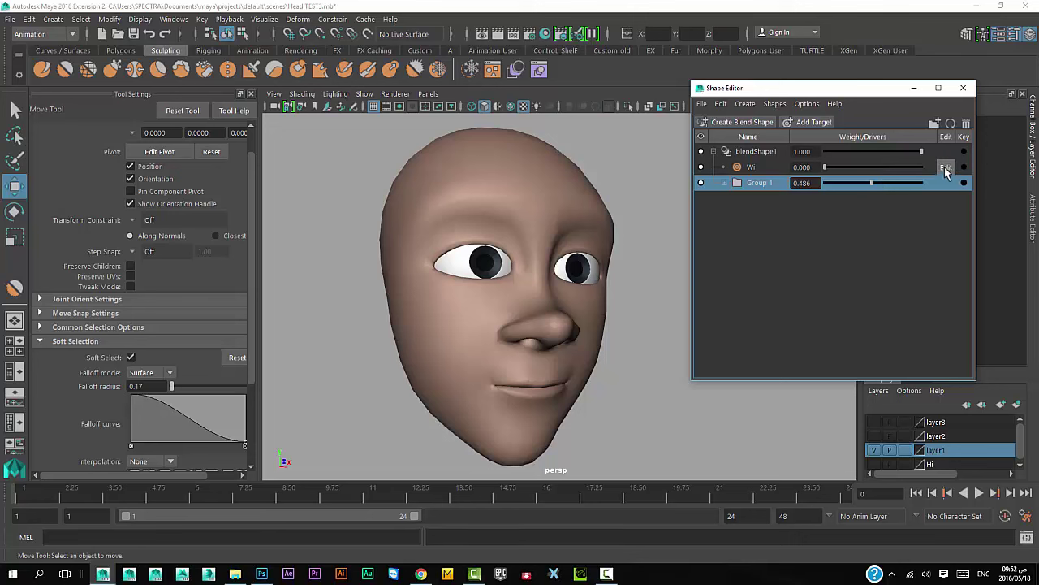
Step: Enable editing on the Wi target and select the head from a front view
left_click(946, 168)
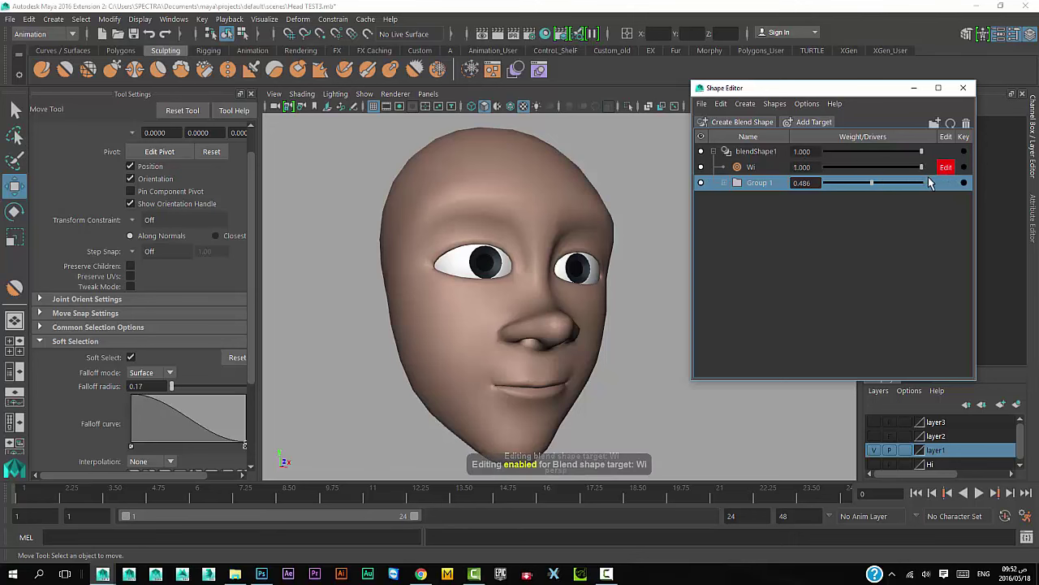
left_click_drag(601, 291, 568, 320, "alt")
left_click(569, 320)
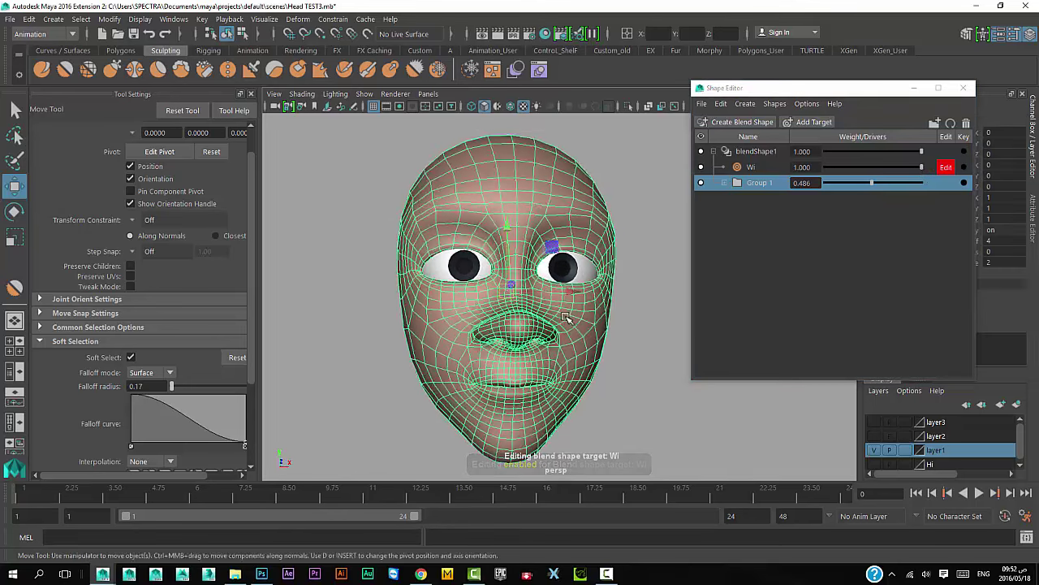
right_click_drag(558, 313, 604, 338, "alt")
left_click_drag(604, 338, 483, 293, "alt")
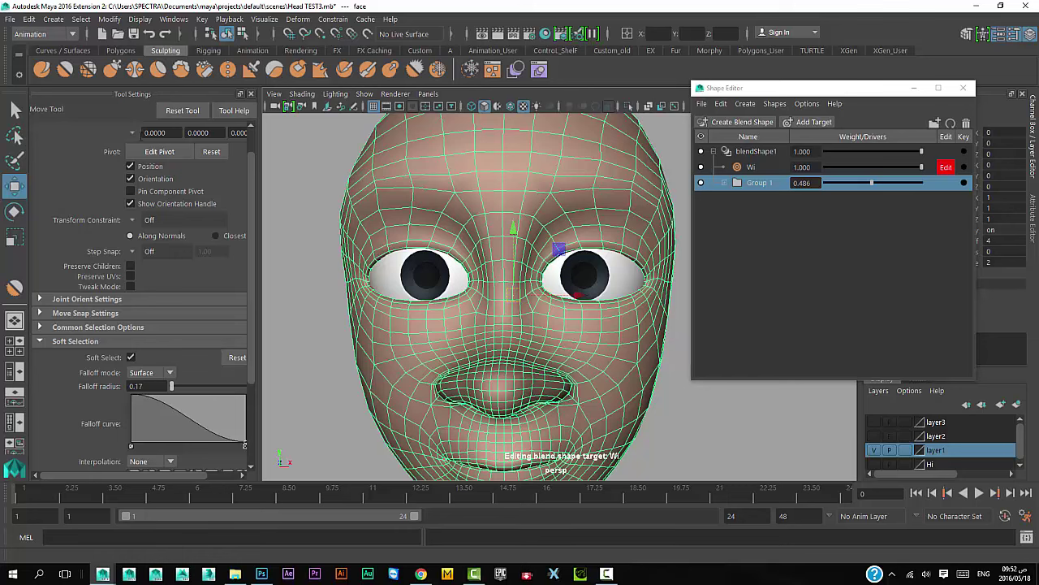
Step: Open and dismiss the polygon tools and component selection menus over the face
right_click(495, 332, "shift")
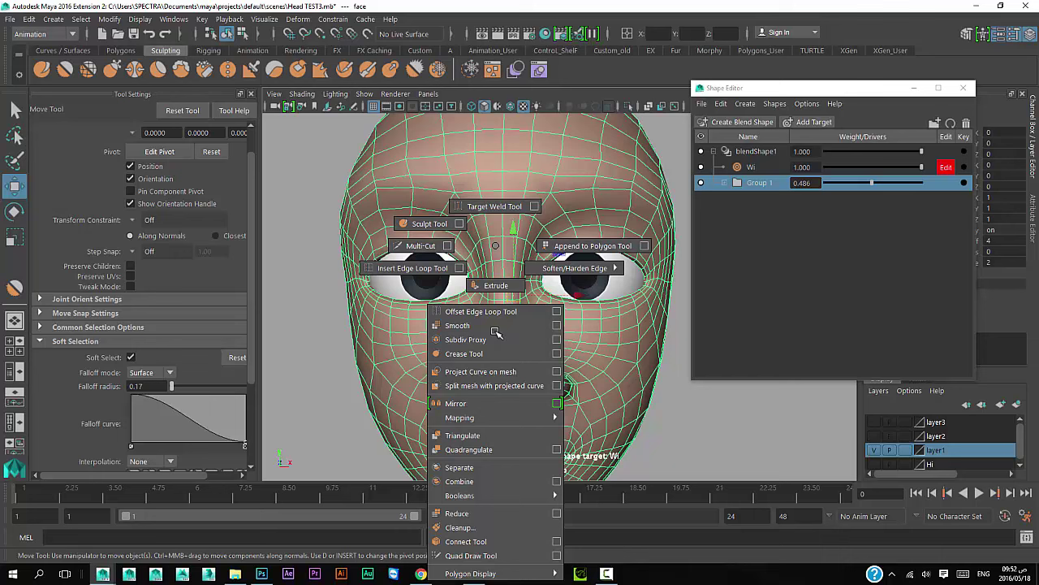
left_click(500, 251)
right_click(499, 300)
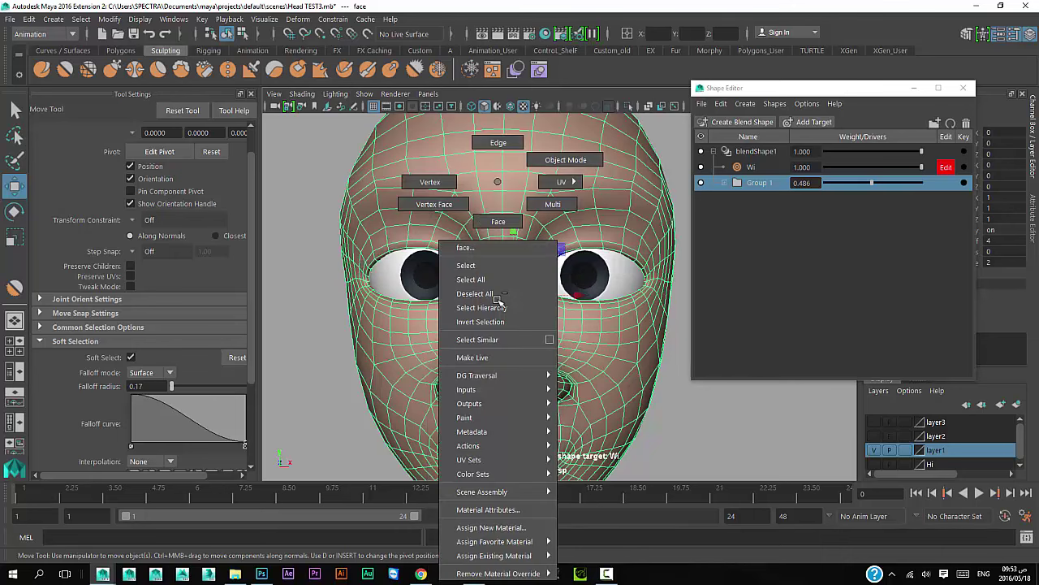
left_click(505, 181)
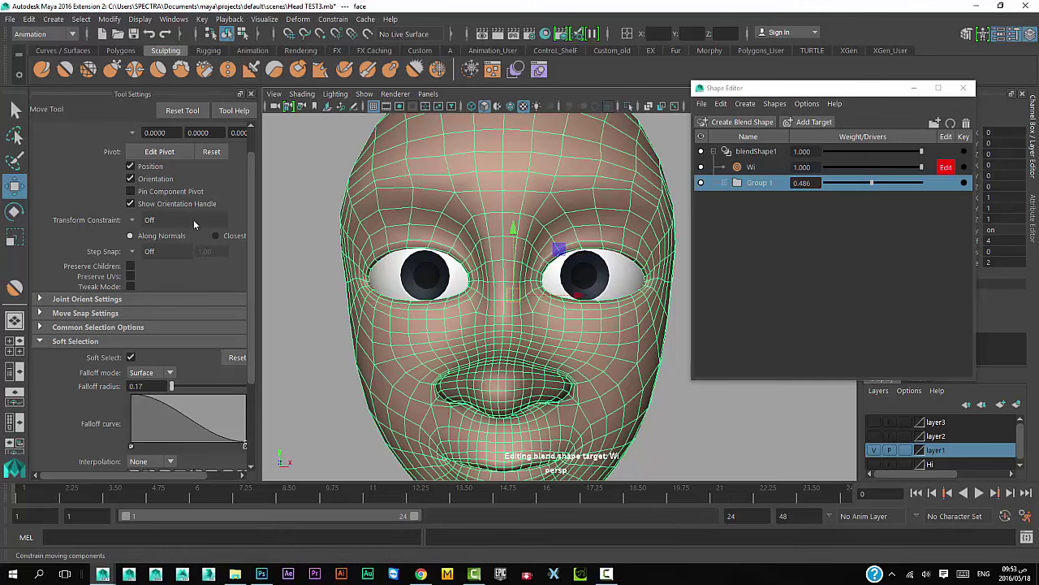
Step: Activate the Grab sculpt brush, show Group 1, and render the viewport in Viewport 2.0
left_click(113, 69)
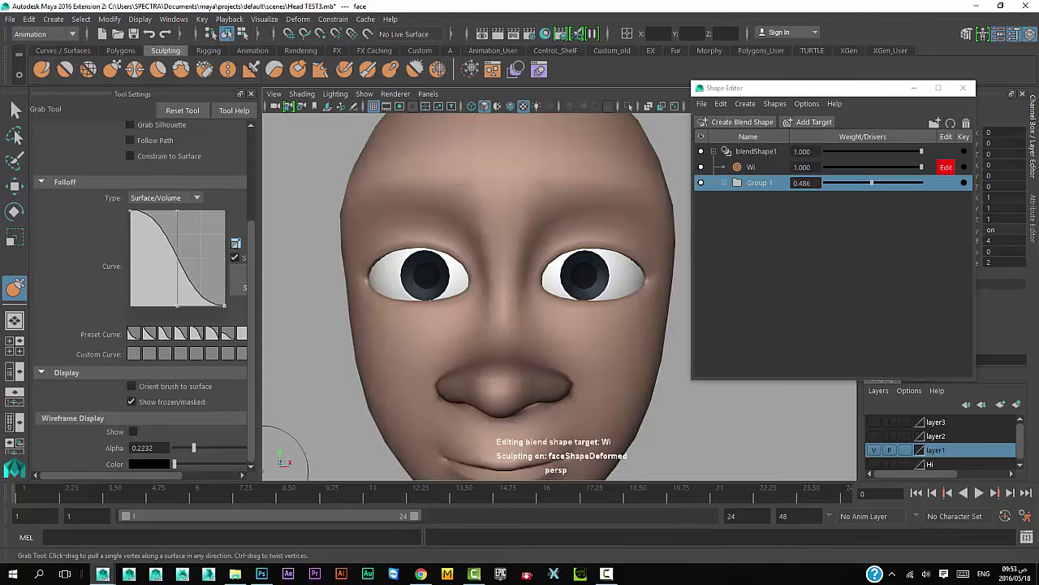
left_click(702, 183)
left_click(396, 95)
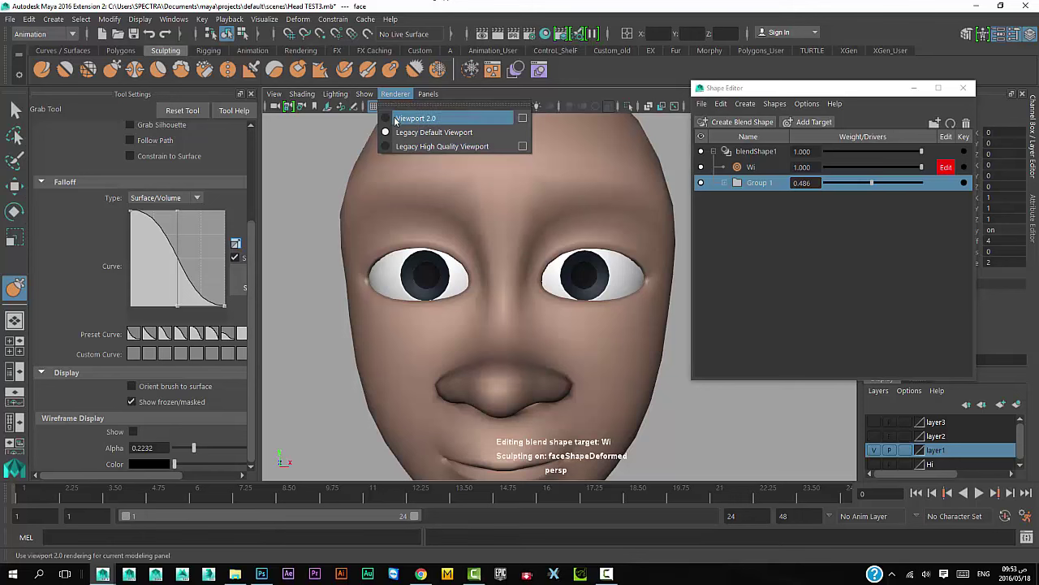
left_click(397, 120)
left_click_drag(484, 197, 487, 219, "alt")
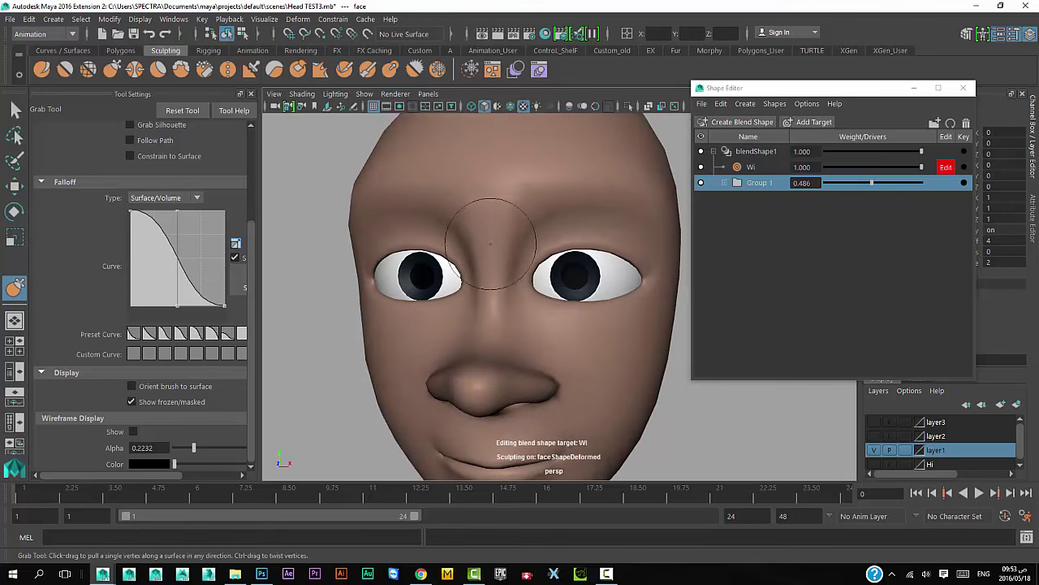
Step: Check the sculpt brush marking menus without changing brush, then orbit to a side view
right_click(491, 236)
right_click(491, 238)
right_click(492, 236)
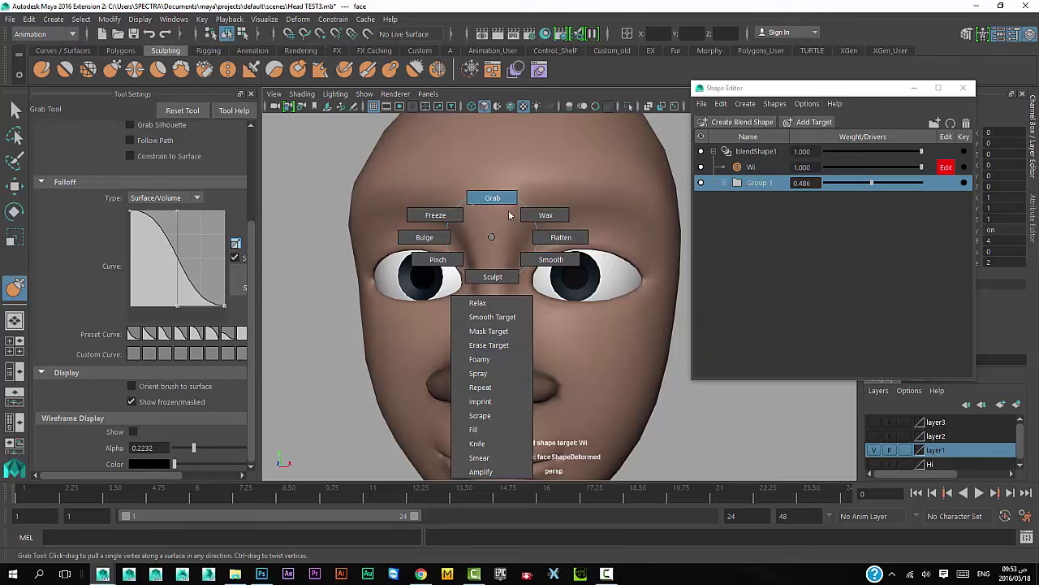
left_click(491, 239)
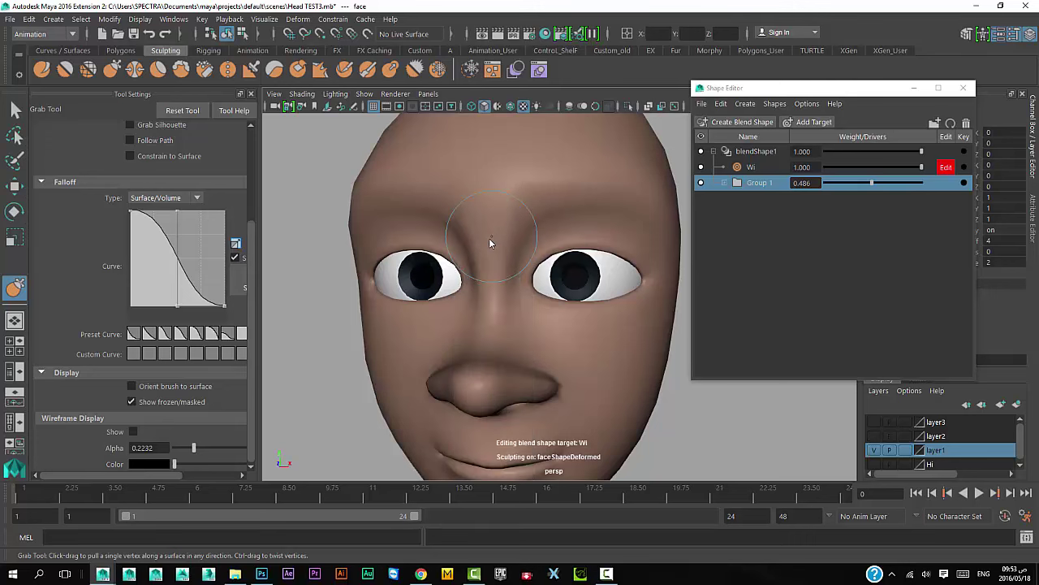
right_click(491, 237)
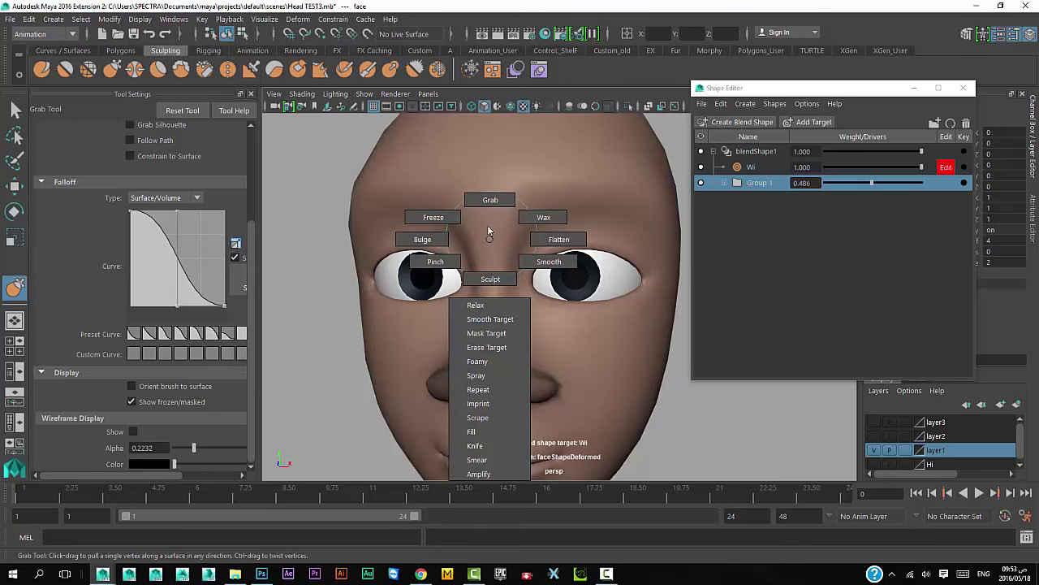
left_click(490, 199)
mouse_move(491, 235)
left_mouse_down("alt")
mouse_move(465, 255)
mouse_move(499, 324)
mouse_move(548, 343)
mouse_move(494, 297)
left_mouse_up("alt")
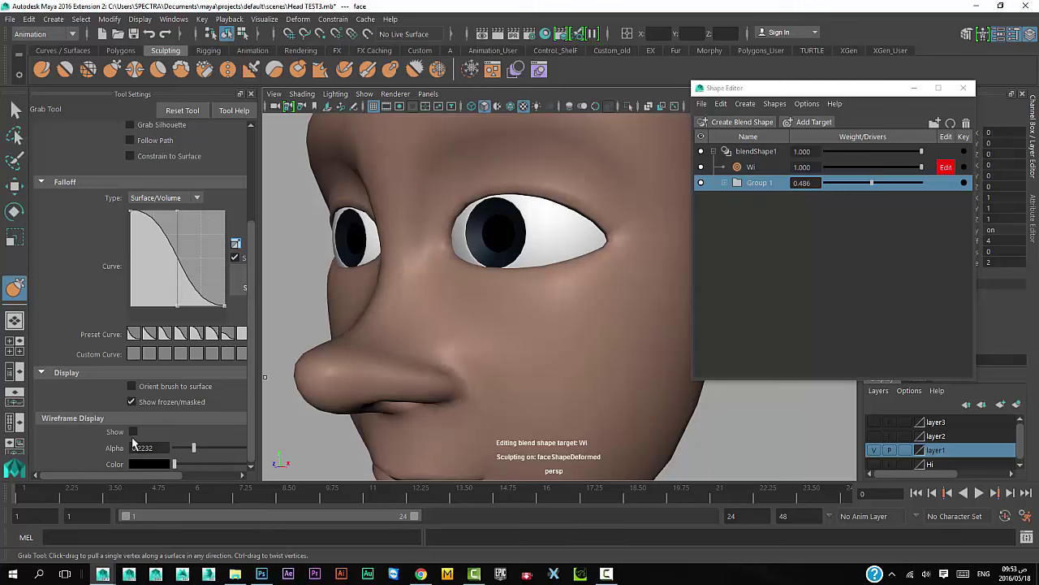
Step: Turn on the Grab tool's wireframe display in black at 0.2266 alpha
left_click(134, 432)
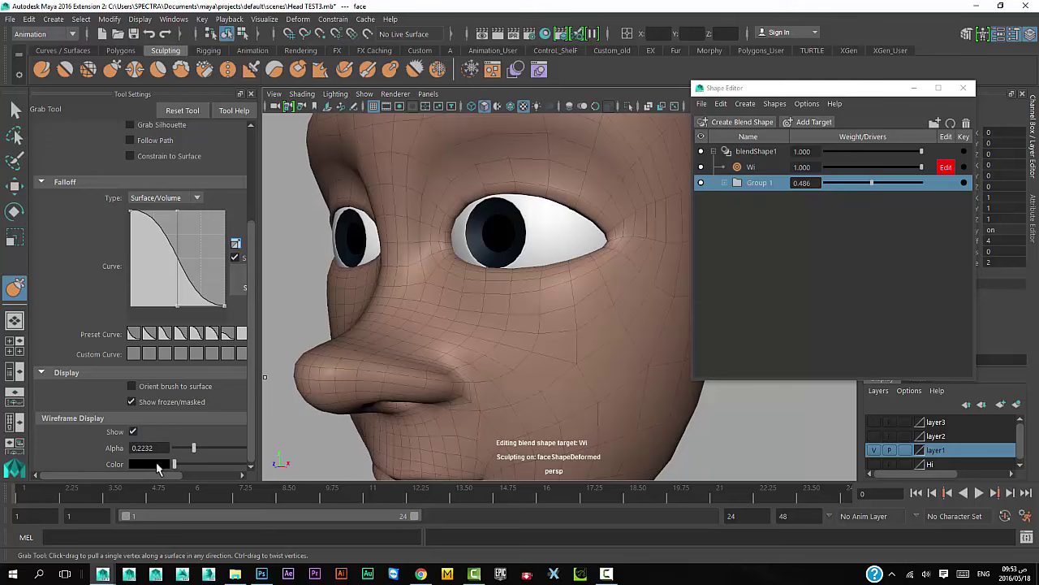
left_click(151, 464)
mouse_move(252, 459)
left_mouse_down()
mouse_move(269, 459)
mouse_move(258, 464)
left_mouse_up()
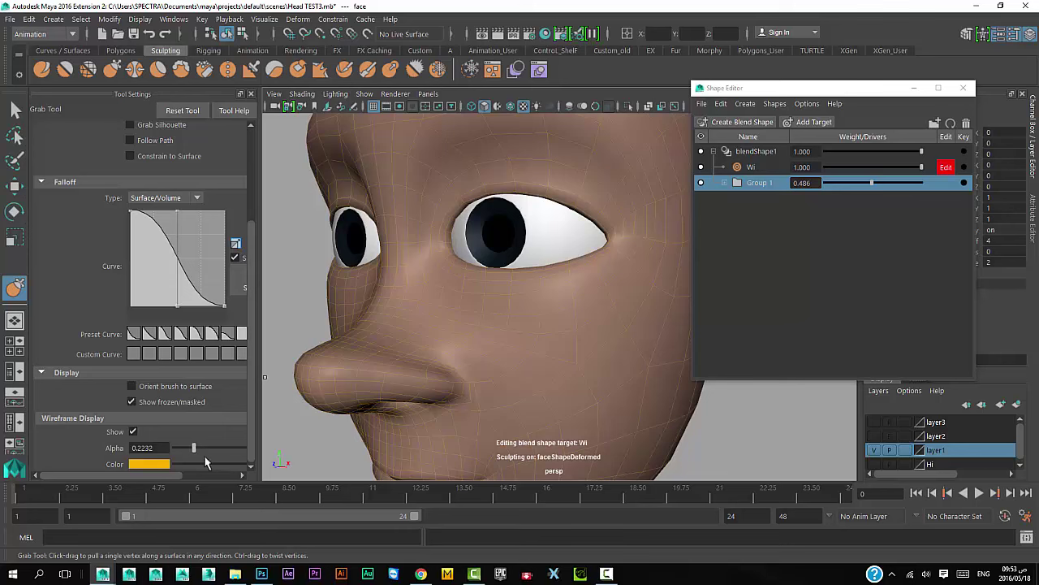
left_click(261, 456)
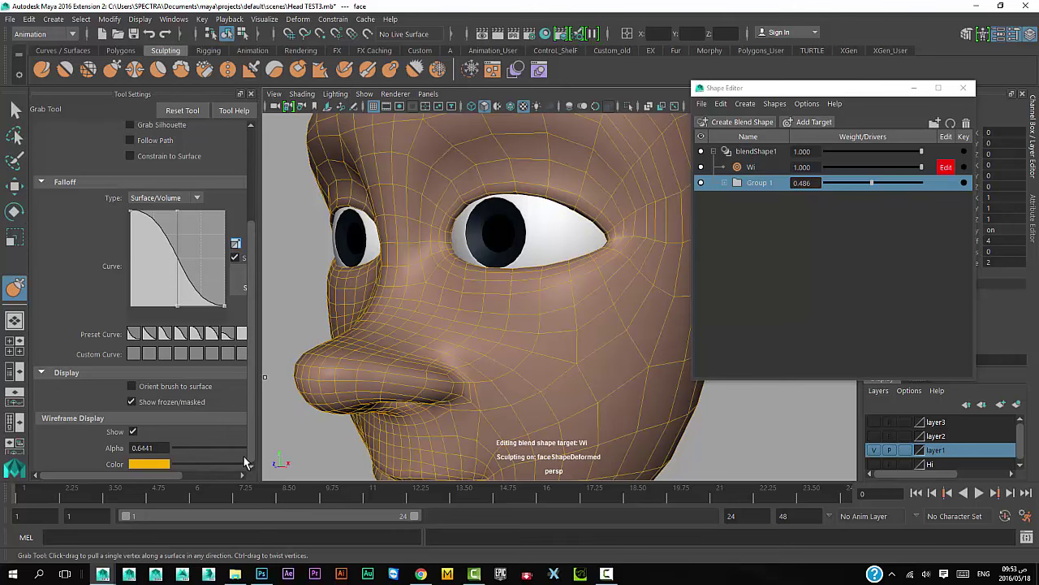
left_click_drag(197, 452, 173, 465)
scroll(471, 324, "up", 3)
Step: Grab-sculpt the right eye's upper eyelid and brow crease upward on the Wi target
scroll(518, 352, "up", 3)
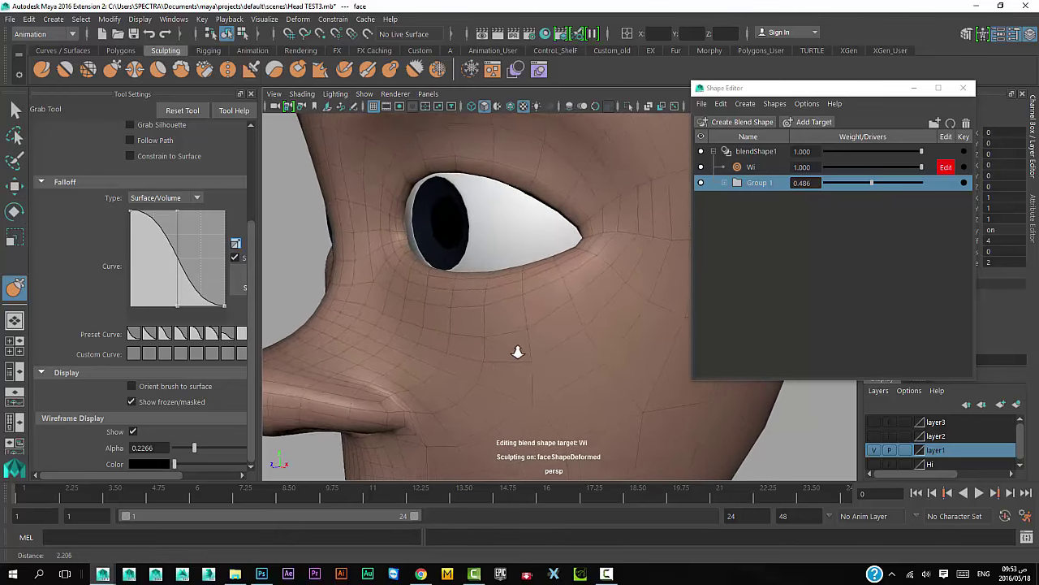
left_click_drag(517, 352, 495, 341, "alt")
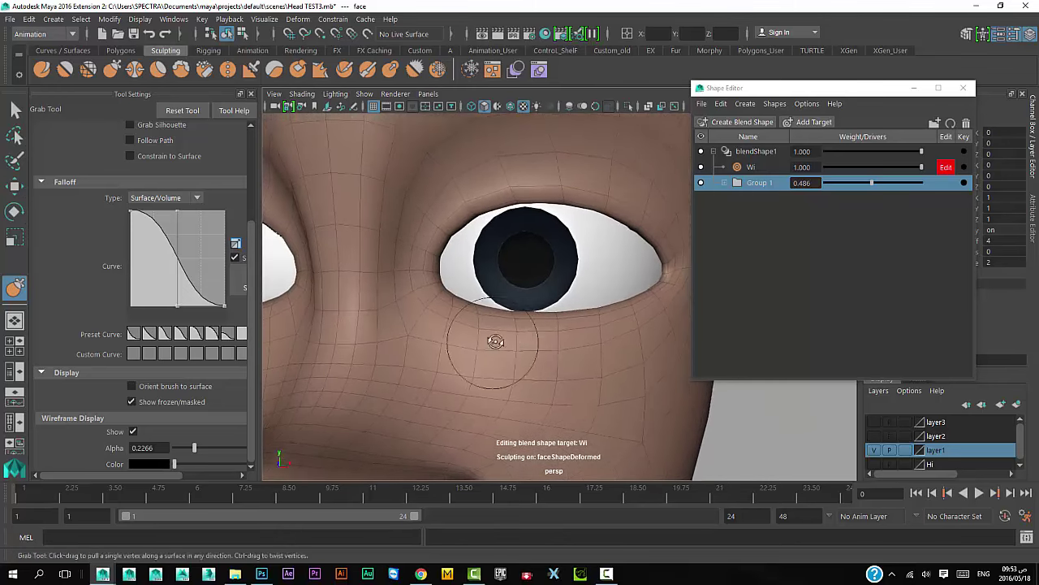
scroll(495, 341, "down", 2)
scroll(539, 337, "down", 1)
scroll(526, 302, "down", 1)
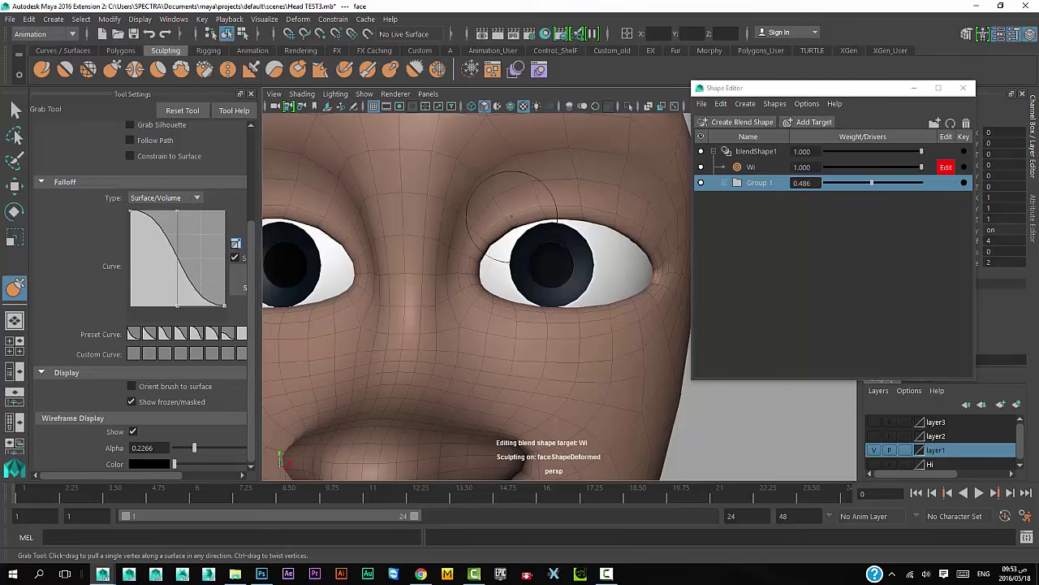
left_click_drag(533, 207, 530, 196)
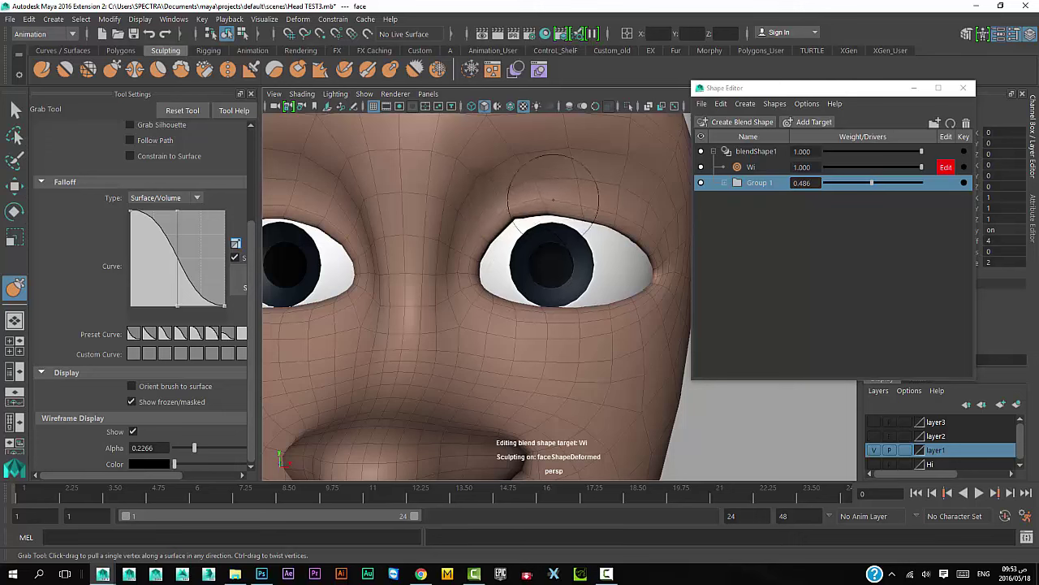
mouse_move(591, 204)
left_mouse_down()
mouse_move(589, 195)
mouse_move(615, 203)
left_mouse_up()
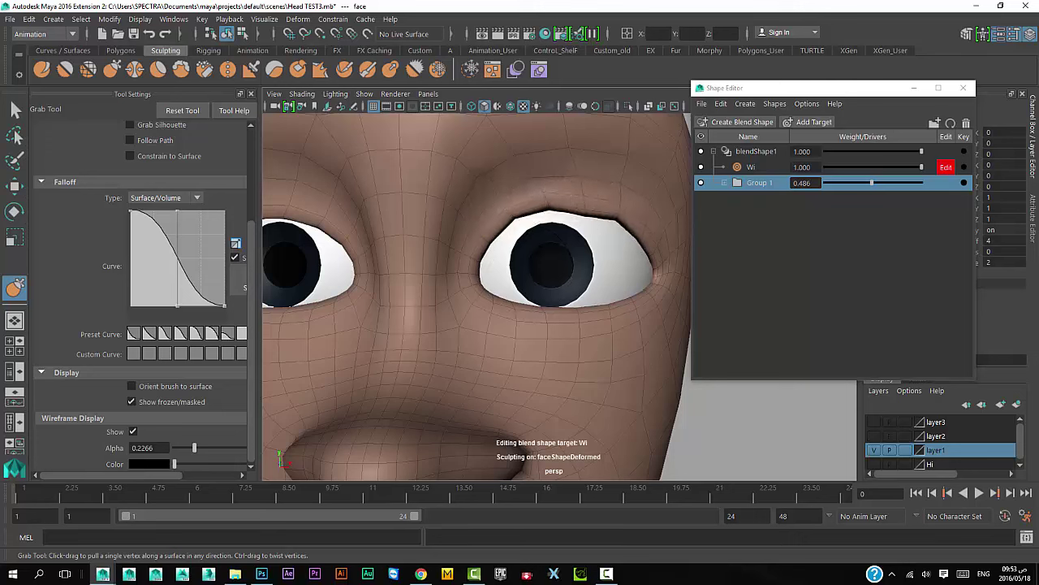
scroll(597, 276, "down", 2)
scroll(589, 256, "down", 1)
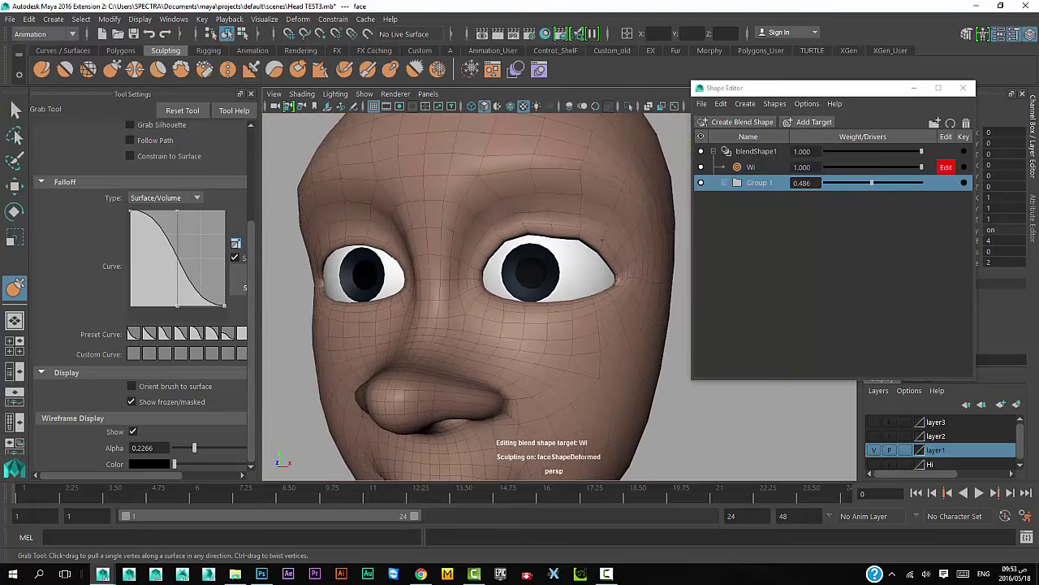
left_click_drag(550, 231, 550, 223)
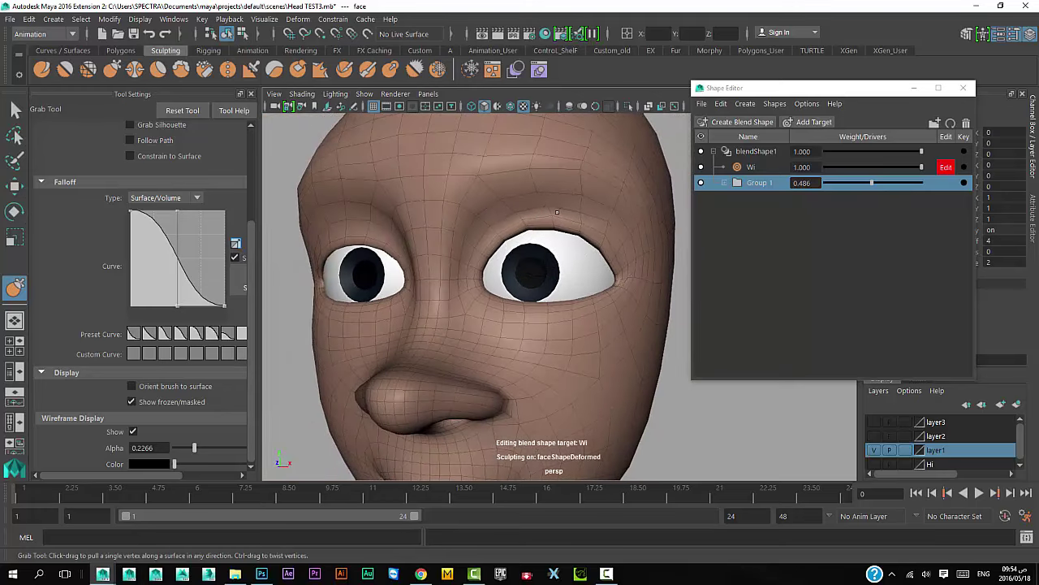
left_click_drag(522, 238, 518, 229)
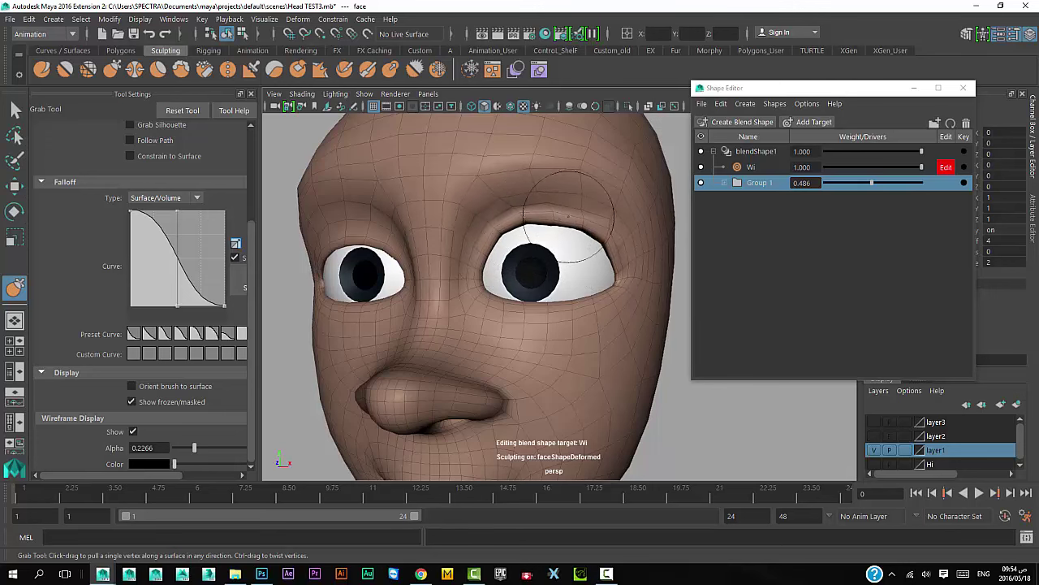
scroll(617, 337, "down", 2)
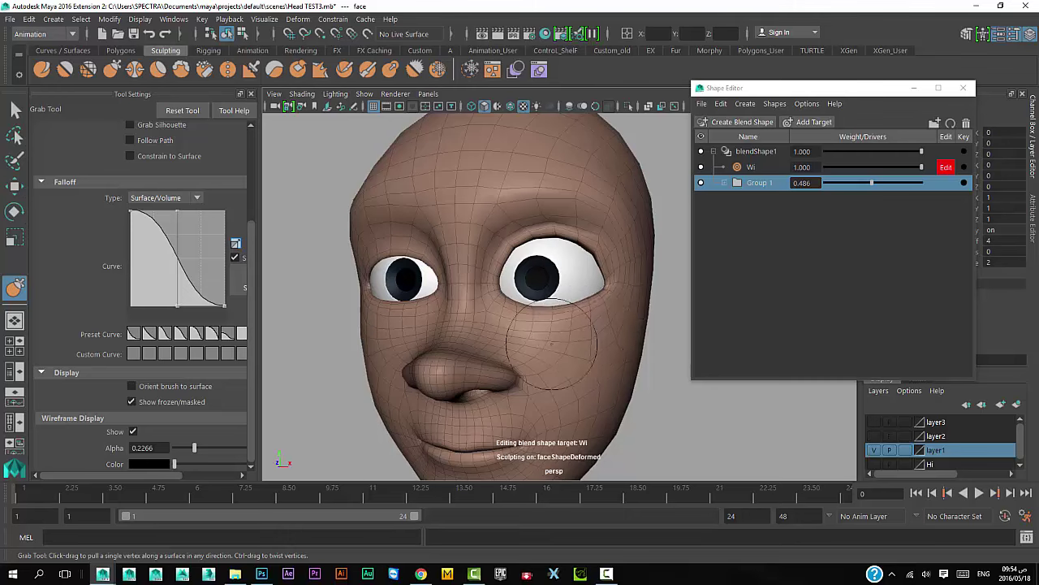
Step: Compare Wi on and off, undo the last cheek stroke, and leave Wi at 0
mouse_move(552, 345)
left_mouse_down("alt")
mouse_move(546, 325)
mouse_move(591, 348)
left_mouse_up("alt")
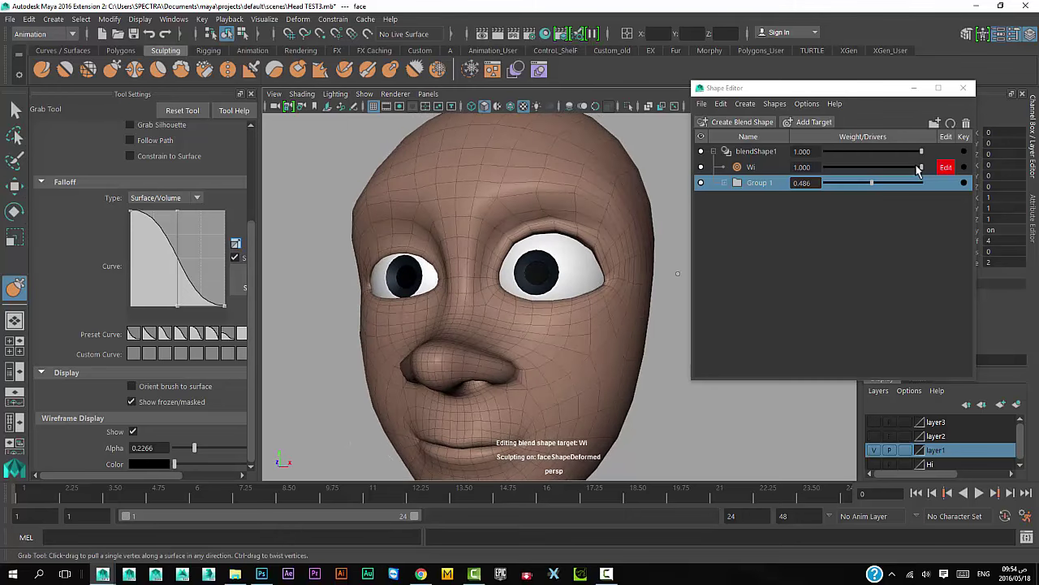
left_click_drag(917, 169, 755, 188)
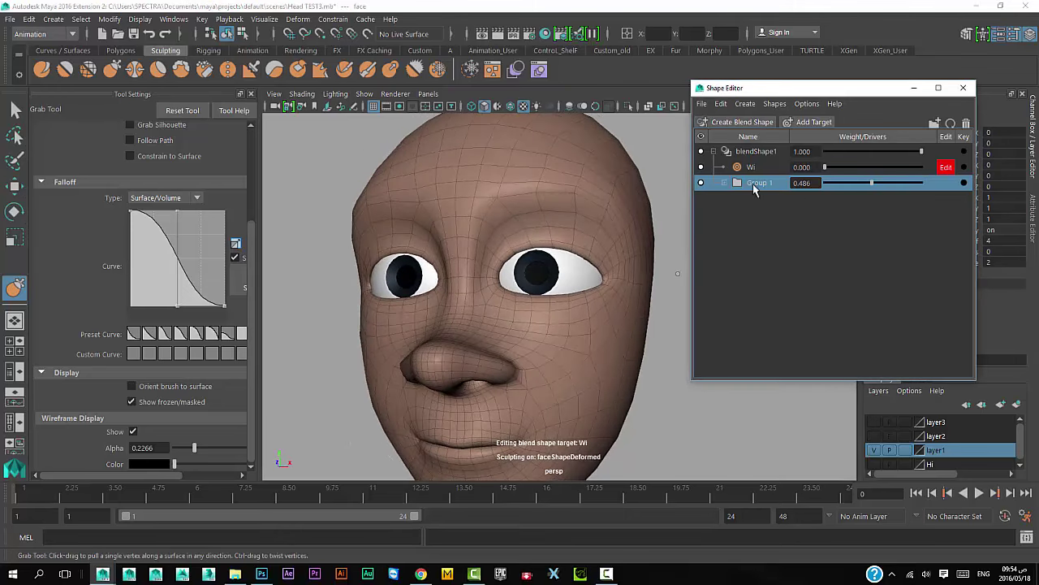
mouse_move(825, 166)
left_mouse_down()
mouse_move(963, 174)
mouse_move(846, 181)
mouse_move(926, 182)
left_mouse_up()
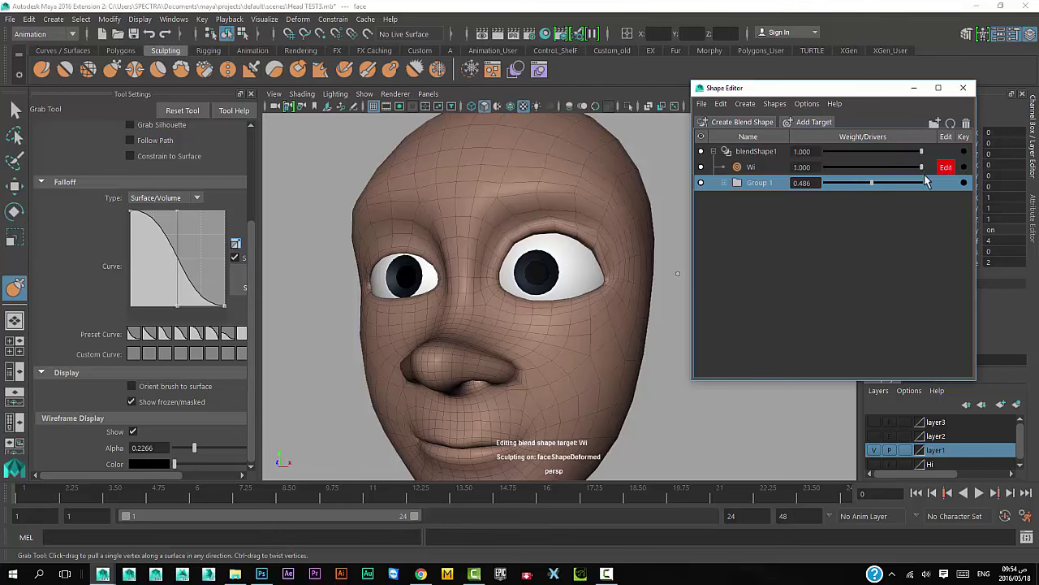
left_click_drag(557, 348, 562, 349, "alt")
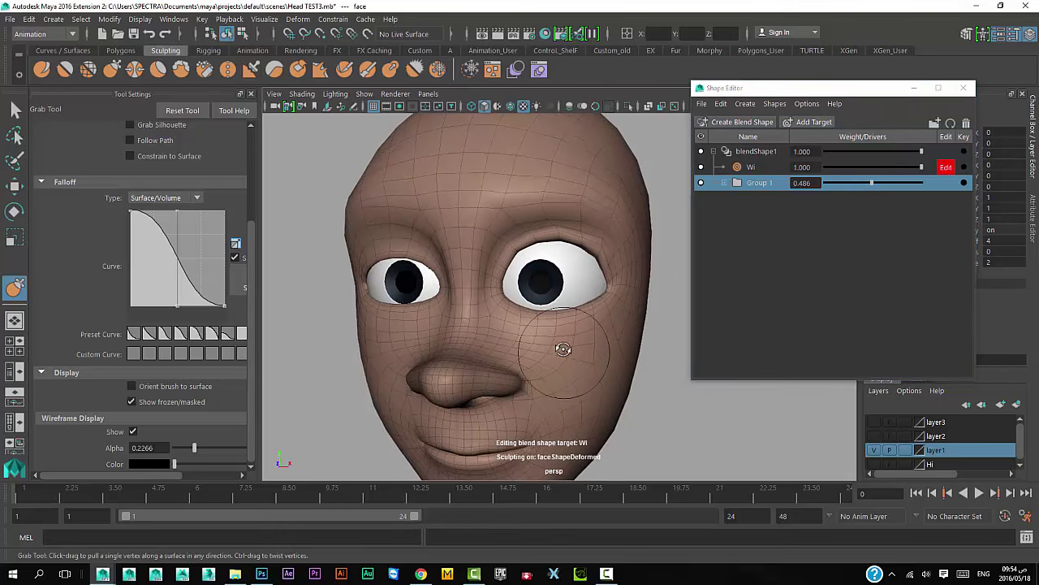
key("ctrl+z")
key("ctrl+z")
key("ctrl+z")
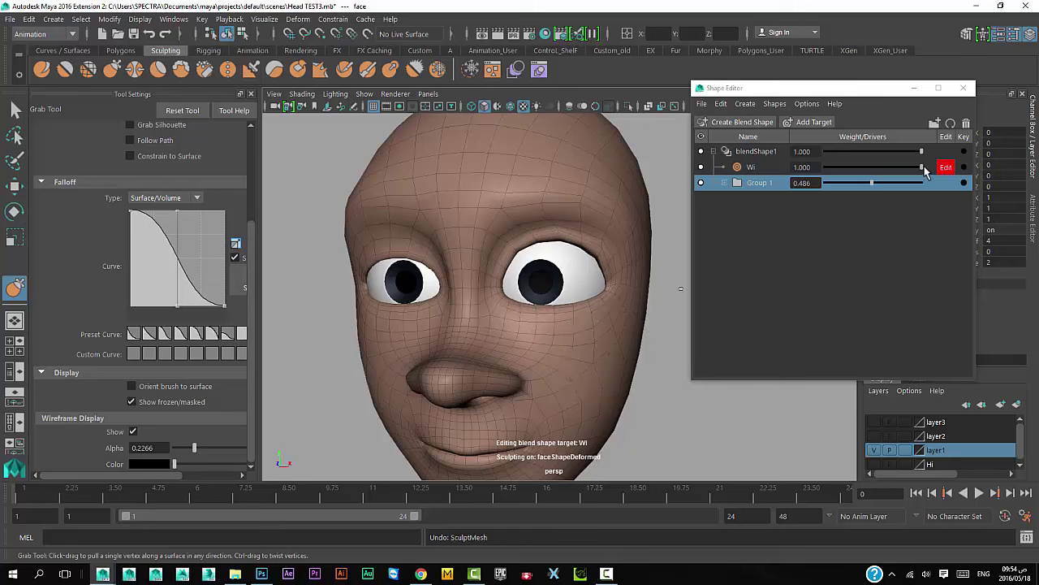
left_click_drag(923, 168, 847, 176)
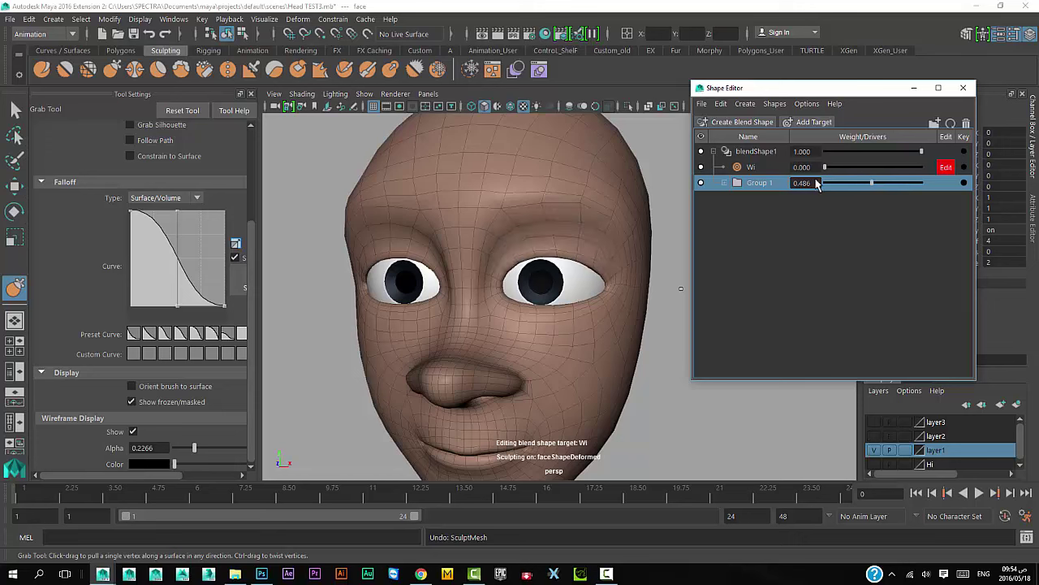
mouse_move(825, 167)
left_mouse_down()
mouse_move(925, 168)
mouse_move(783, 183)
left_mouse_up()
Step: Add a new face1 target and preview it at different strengths
left_click(812, 122)
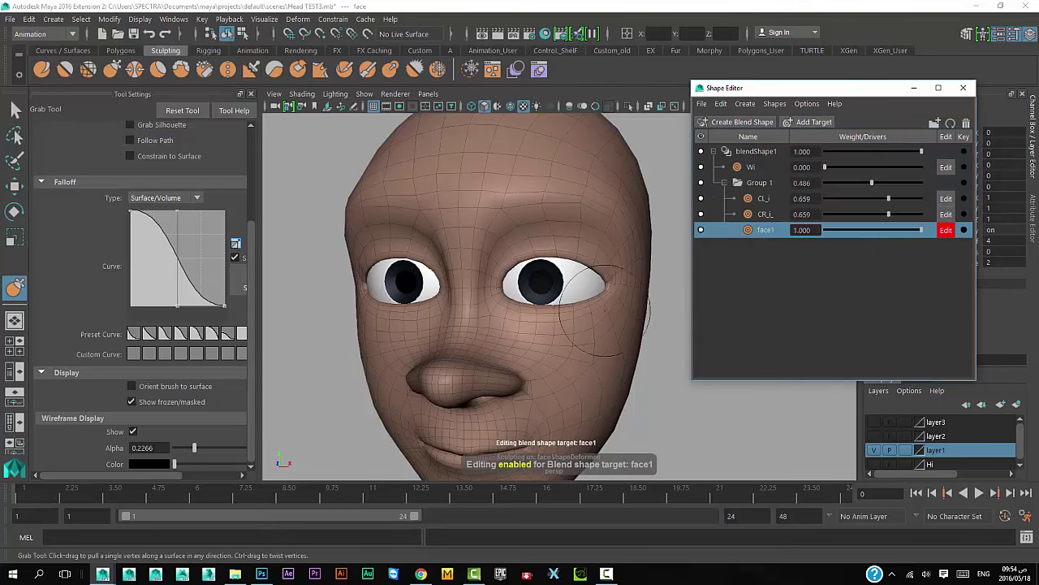
left_click_drag(581, 308, 560, 304, "alt")
scroll(557, 301, "up", 3)
scroll(589, 351, "up", 2)
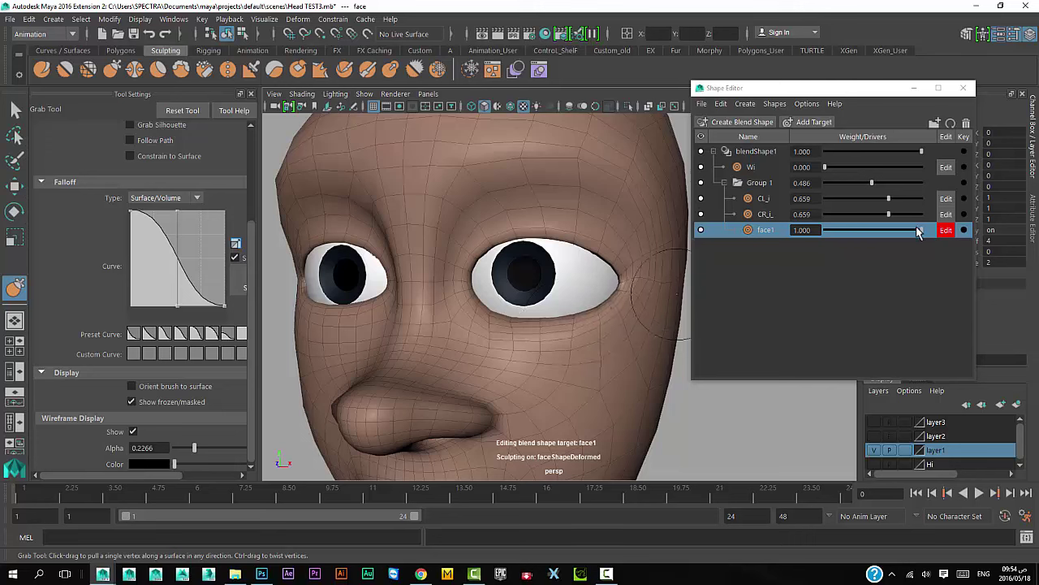
mouse_move(918, 232)
left_mouse_down()
mouse_move(803, 232)
mouse_move(992, 230)
mouse_move(784, 230)
mouse_move(966, 230)
left_mouse_up()
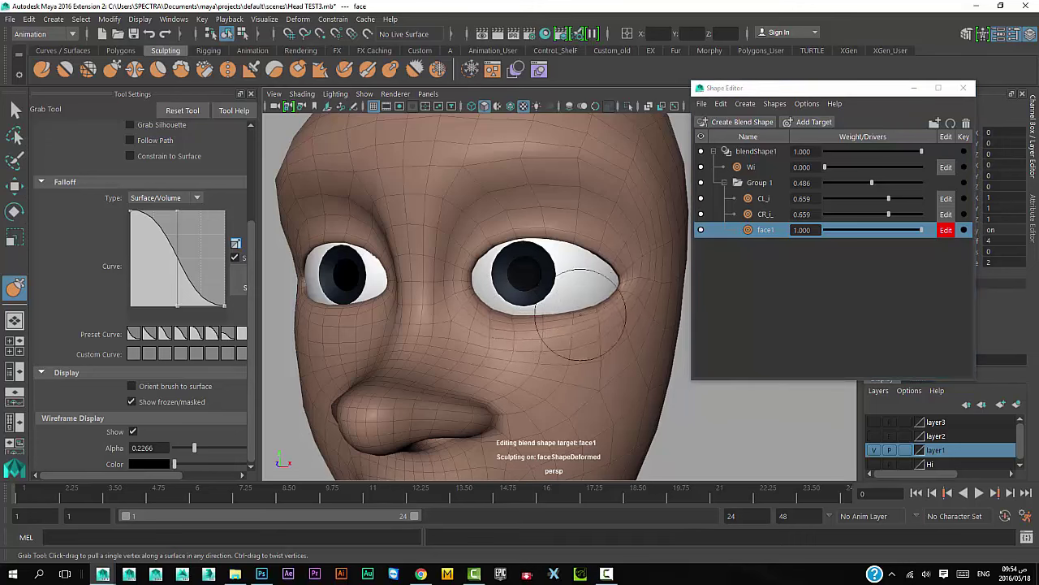
Step: Move face1 out of Group 1 below Wi and set its weight to 0
left_click(907, 234)
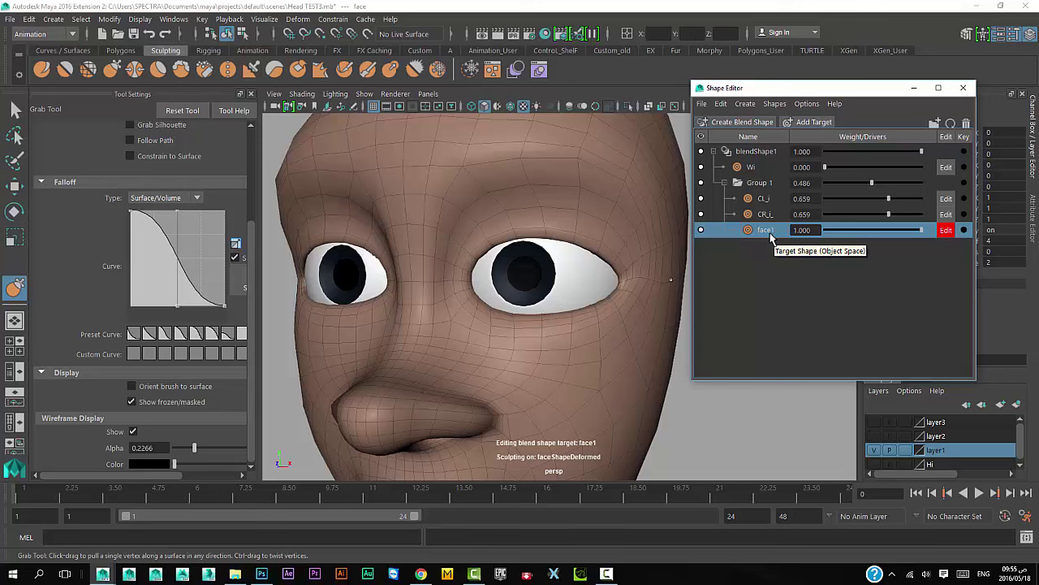
left_click_drag(766, 230, 773, 179)
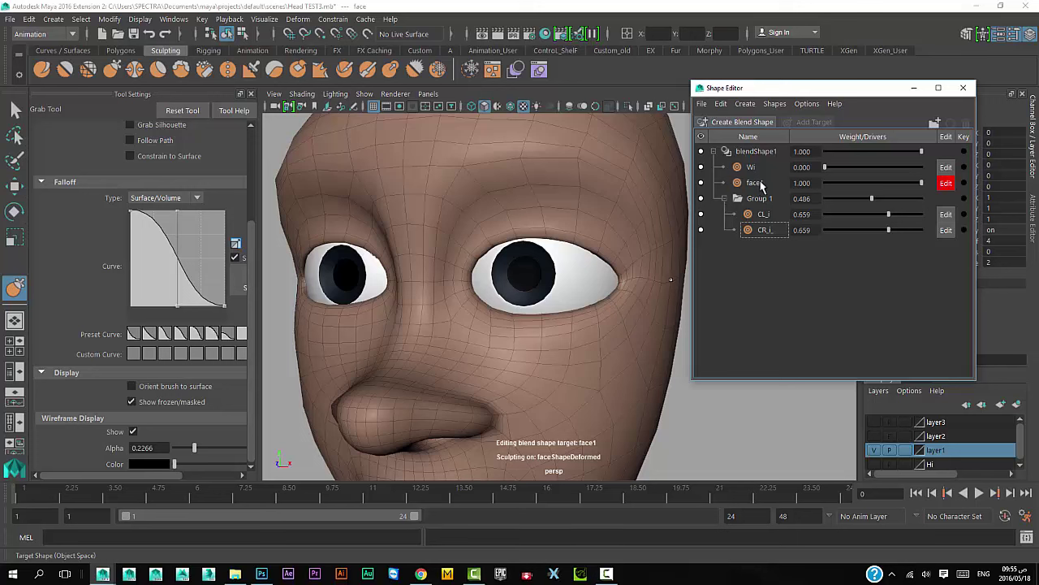
left_click(761, 186)
mouse_move(909, 188)
left_mouse_down()
mouse_move(778, 185)
mouse_move(816, 172)
mouse_move(787, 189)
left_mouse_up()
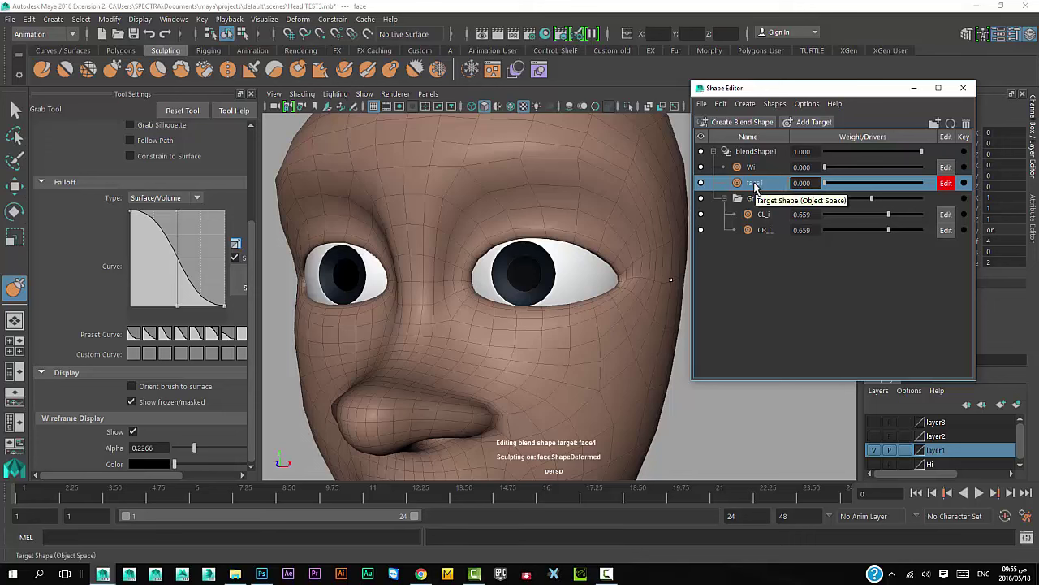
Step: Duplicate face1 and flip the new face1_Copy target to the other side
right_click(755, 187)
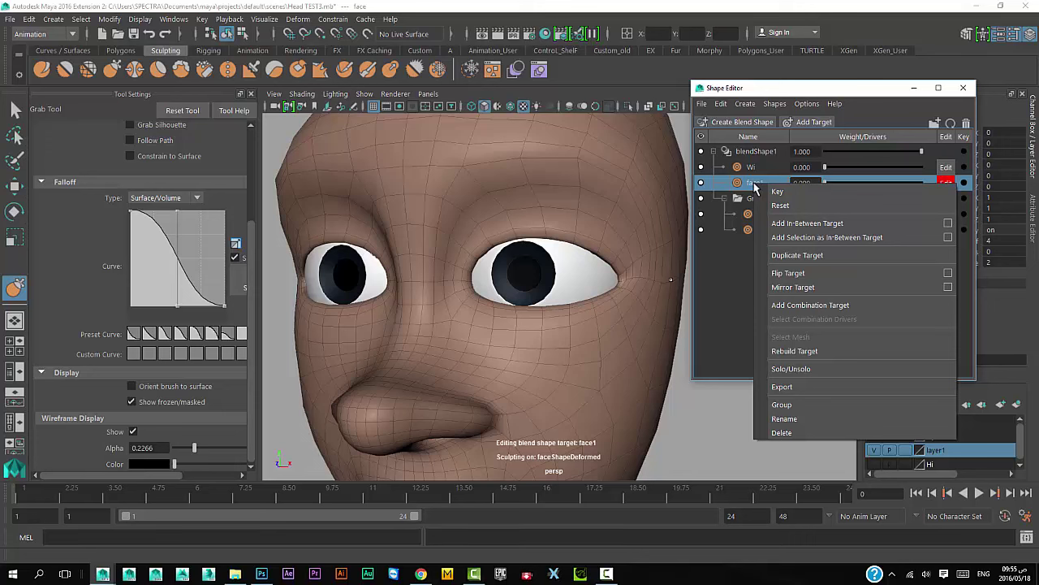
left_click(784, 254)
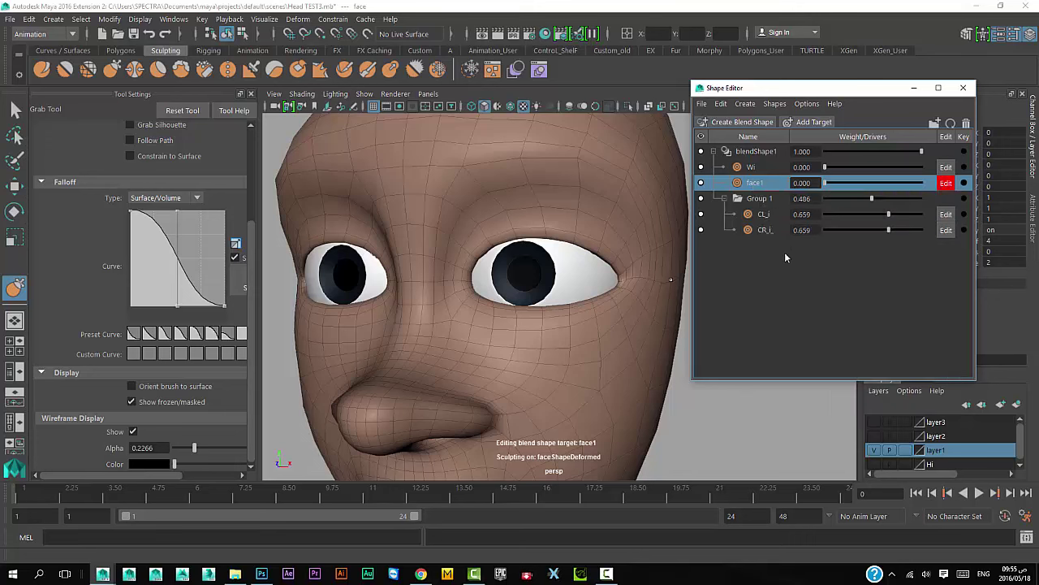
left_click(763, 203)
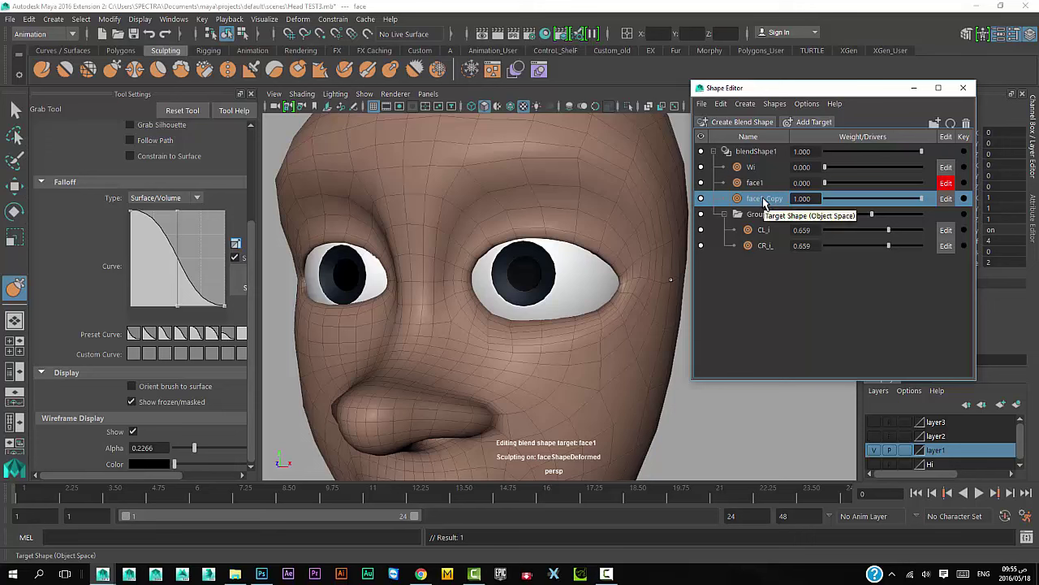
right_click(765, 202)
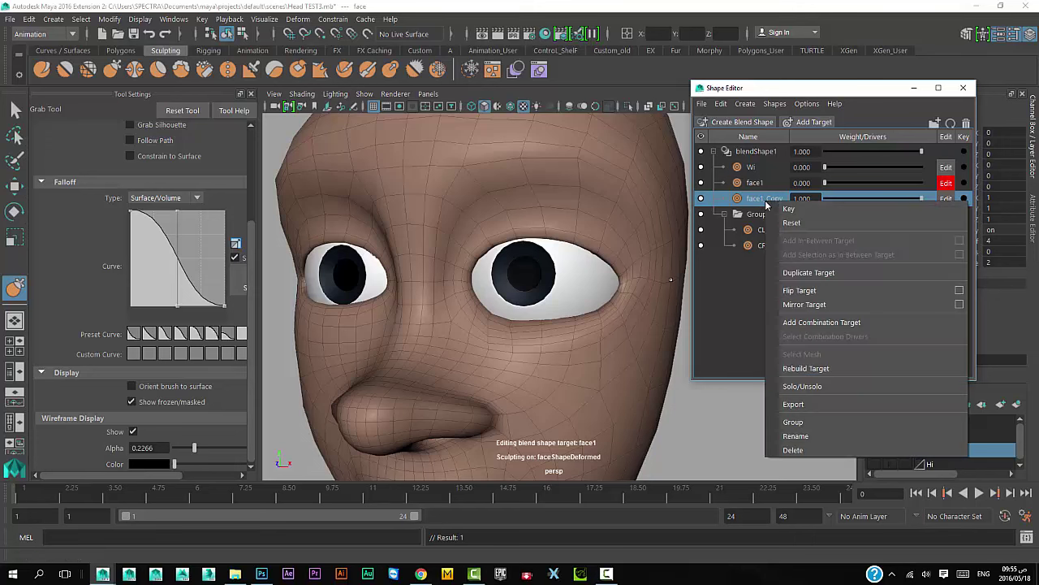
left_click(807, 290)
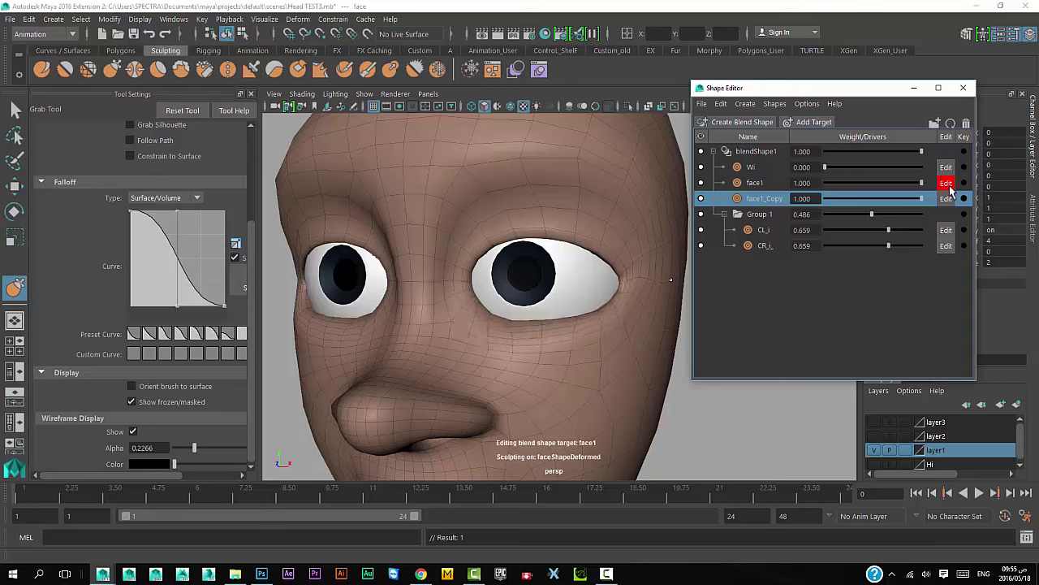
Step: Preview face1 and face1_Copy together, then reset both weights to 0
left_click_drag(826, 184, 860, 185)
mouse_move(923, 203)
left_mouse_down()
mouse_move(966, 203)
mouse_move(909, 187)
mouse_move(823, 187)
left_mouse_up()
left_click(912, 189, "ctrl")
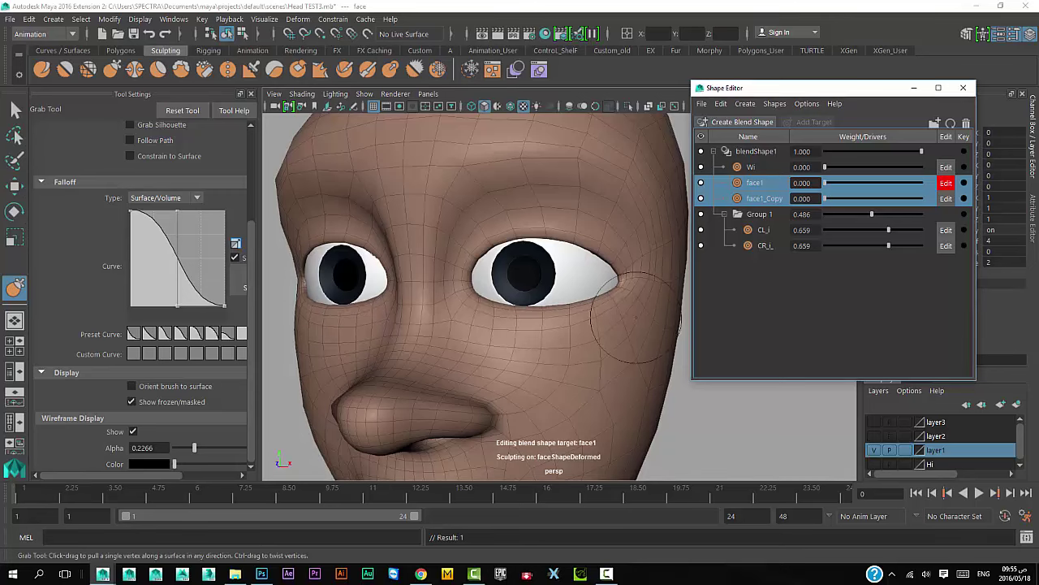
key("f")
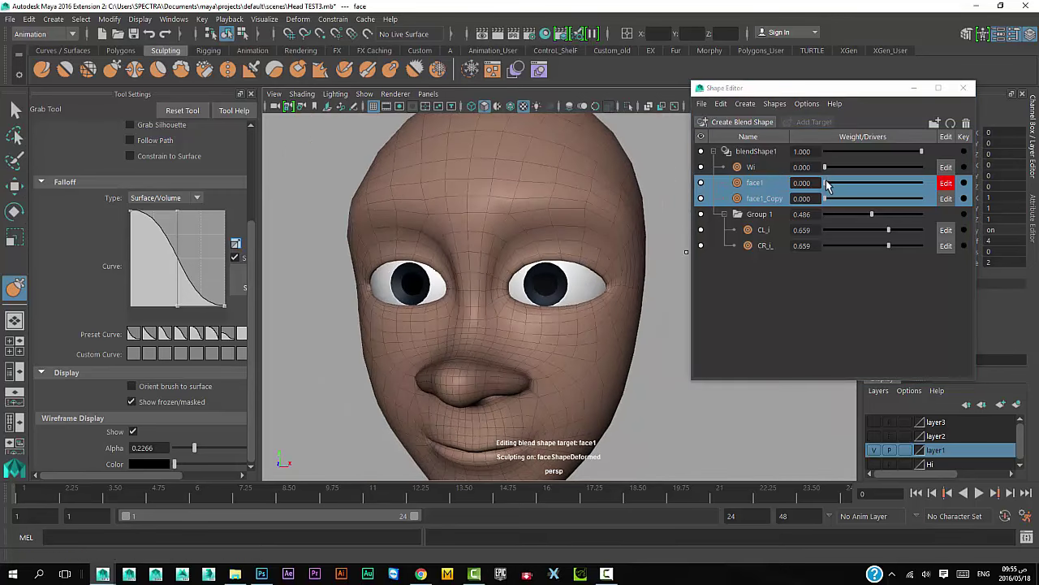
mouse_move(826, 183)
left_mouse_down()
mouse_move(853, 198)
mouse_move(823, 197)
mouse_move(885, 167)
mouse_move(823, 167)
left_mouse_up()
left_click(777, 168)
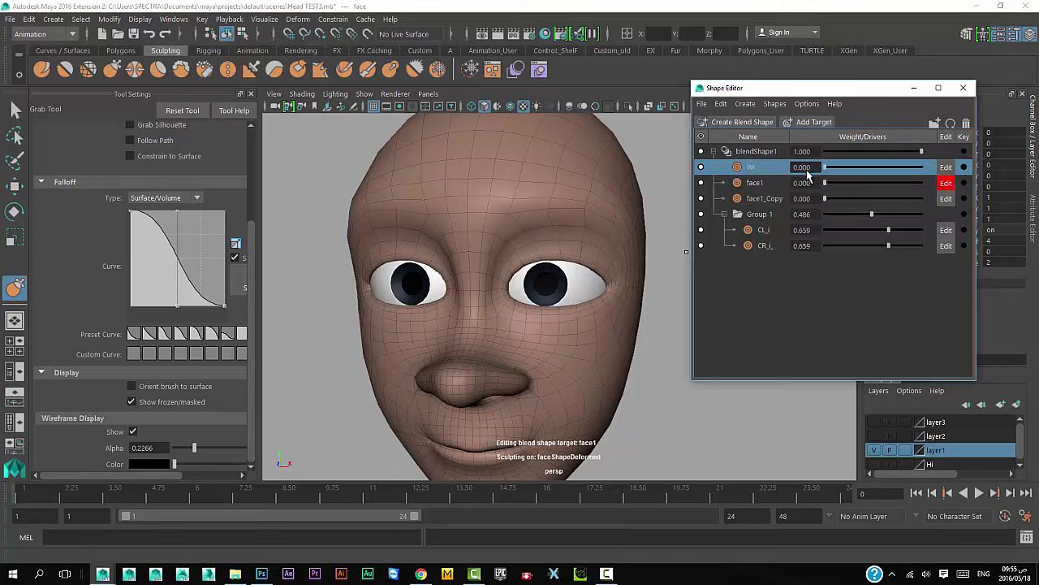
Step: Duplicate the Wi target and flip Wi_Copy to the opposite side
right_click(755, 168)
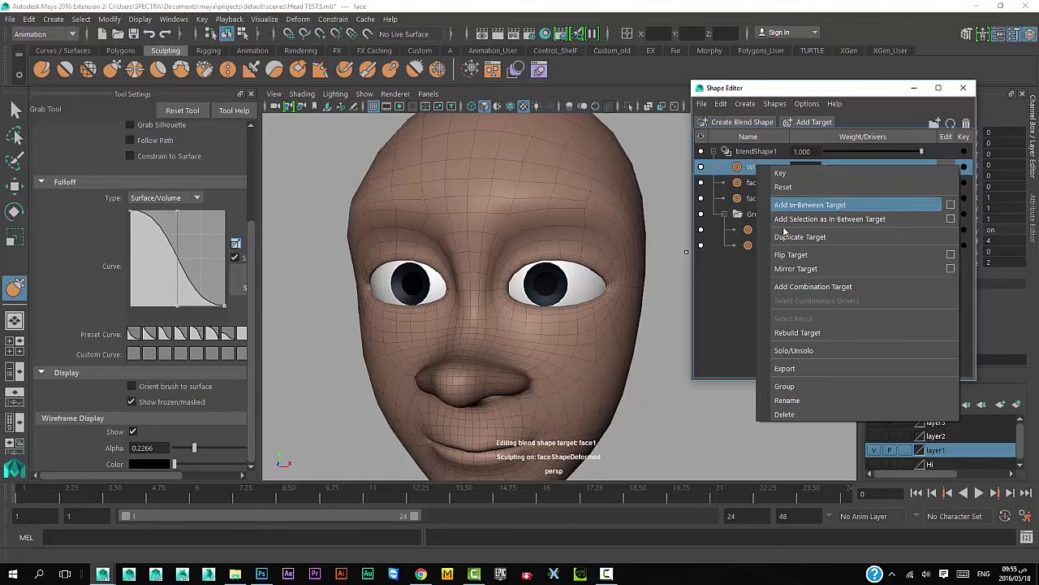
left_click(799, 236)
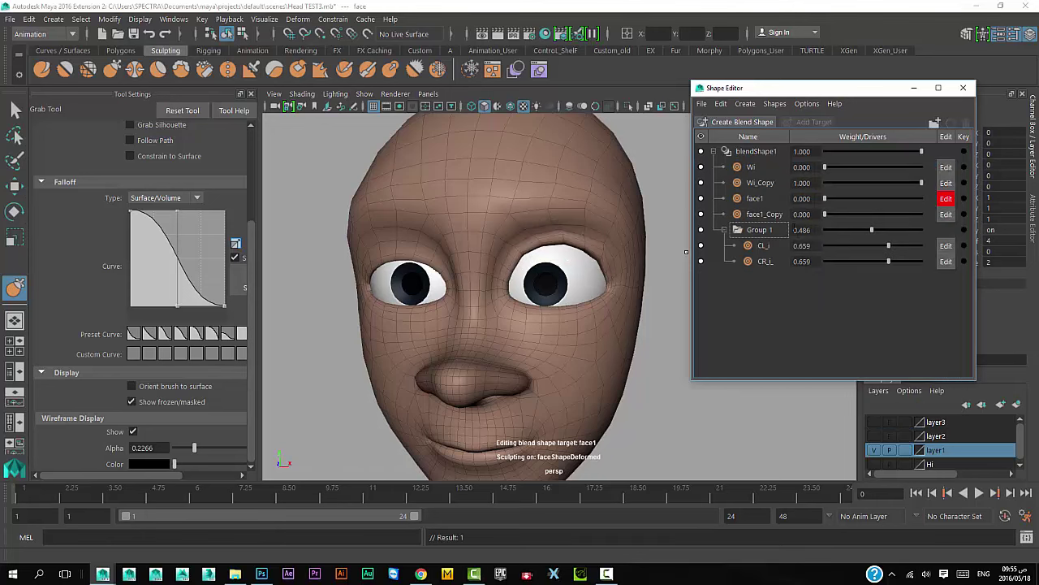
left_click(762, 185)
right_click(763, 185)
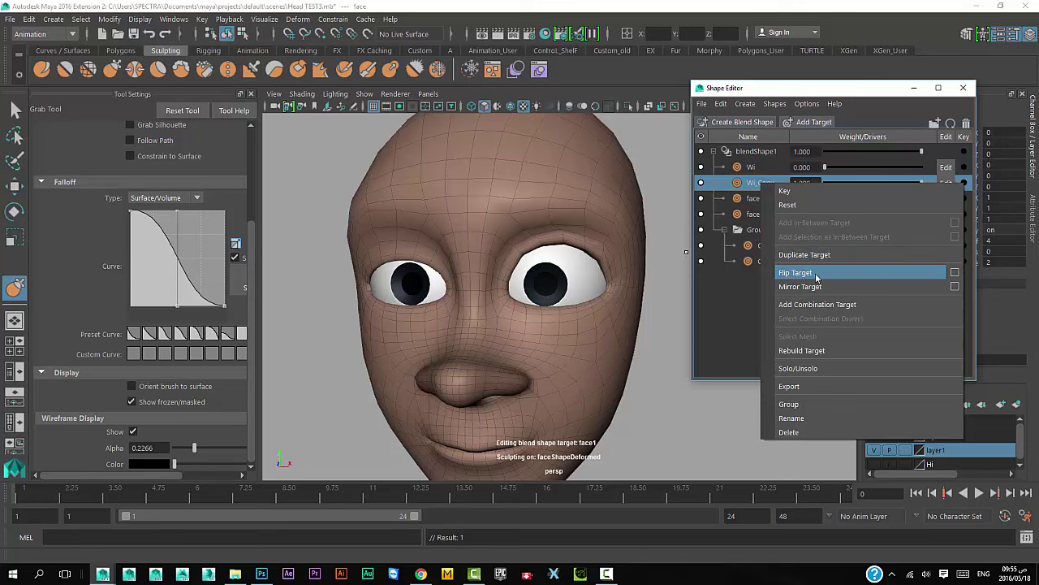
left_click(815, 273)
Step: Set Wi_Copy's weight to 0, inspect the head, and collapse Group 1
left_click(770, 171, "shift")
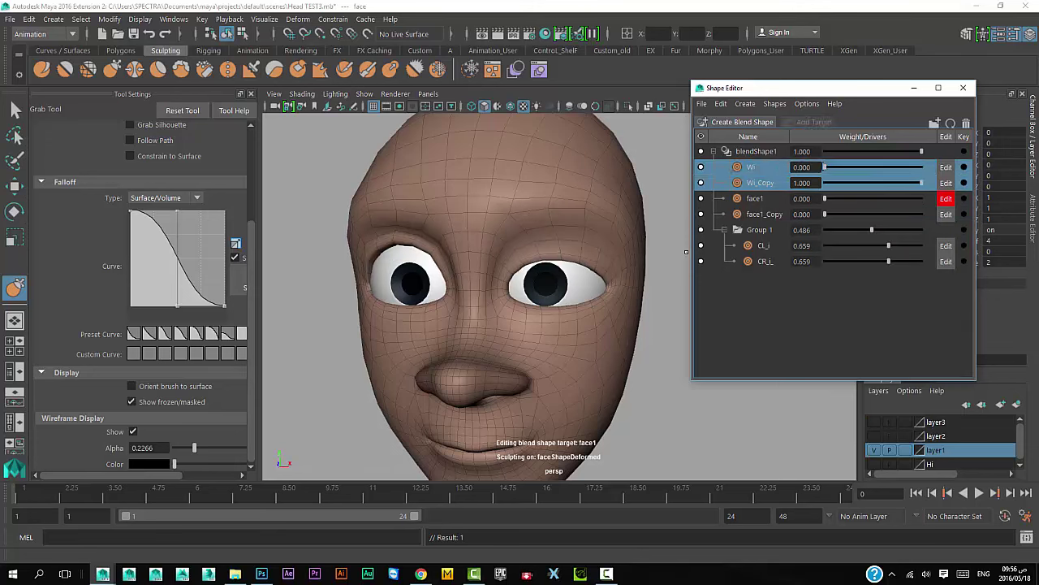
mouse_move(879, 185)
left_mouse_down()
mouse_move(778, 189)
mouse_move(920, 185)
mouse_move(776, 190)
left_mouse_up()
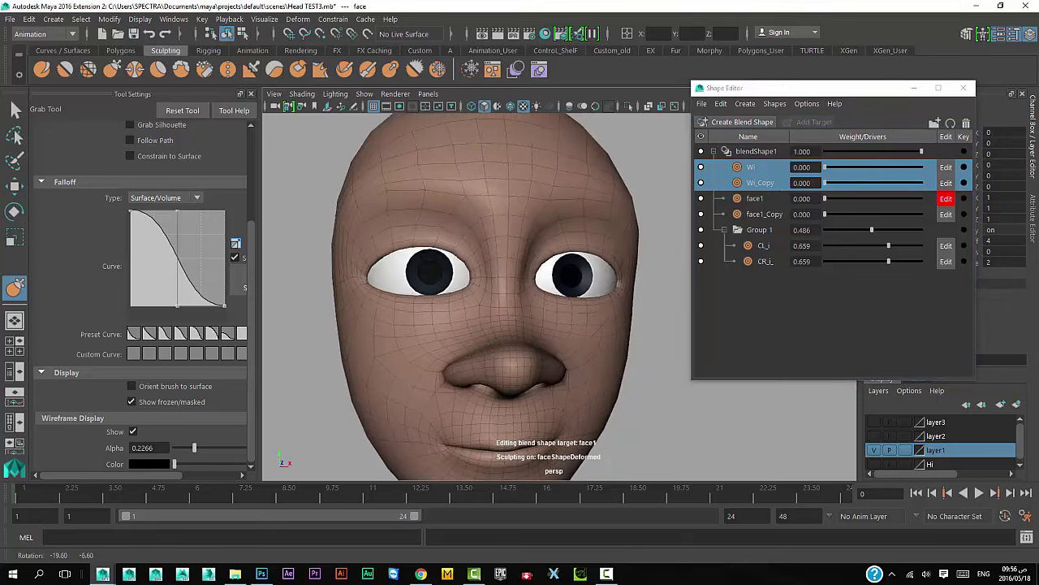
mouse_move(547, 281)
left_mouse_down("alt")
mouse_move(528, 276)
mouse_move(568, 284)
mouse_move(522, 290)
mouse_move(538, 301)
mouse_move(552, 292)
mouse_move(541, 341)
left_mouse_up("alt")
left_click(724, 230)
Step: Add a new face2 target to blendShape1 and enable it for sculpt editing
left_click(755, 151)
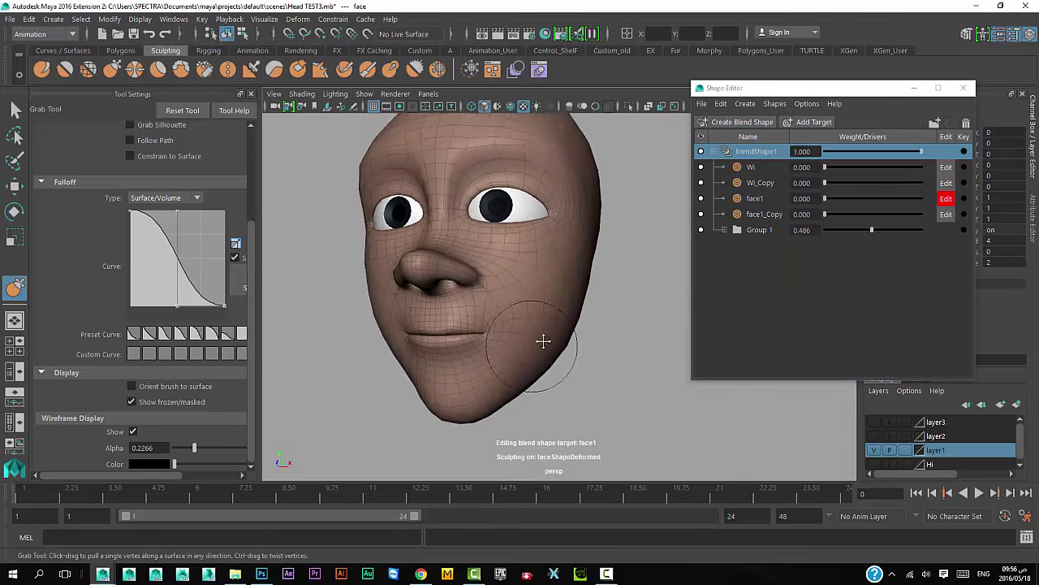
right_click_drag(541, 341, 601, 343, "alt")
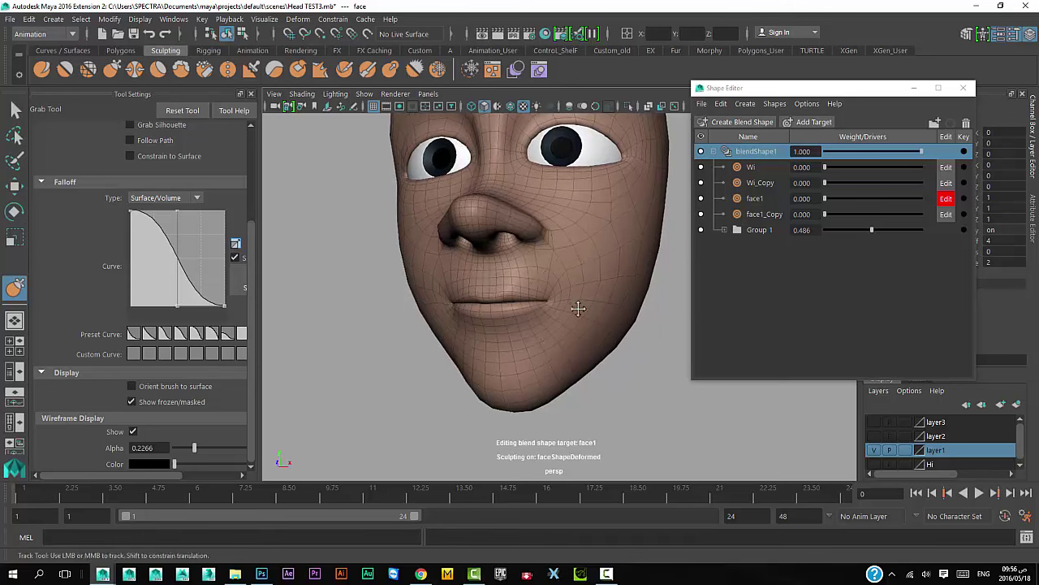
left_click_drag(578, 302, 576, 318, "alt")
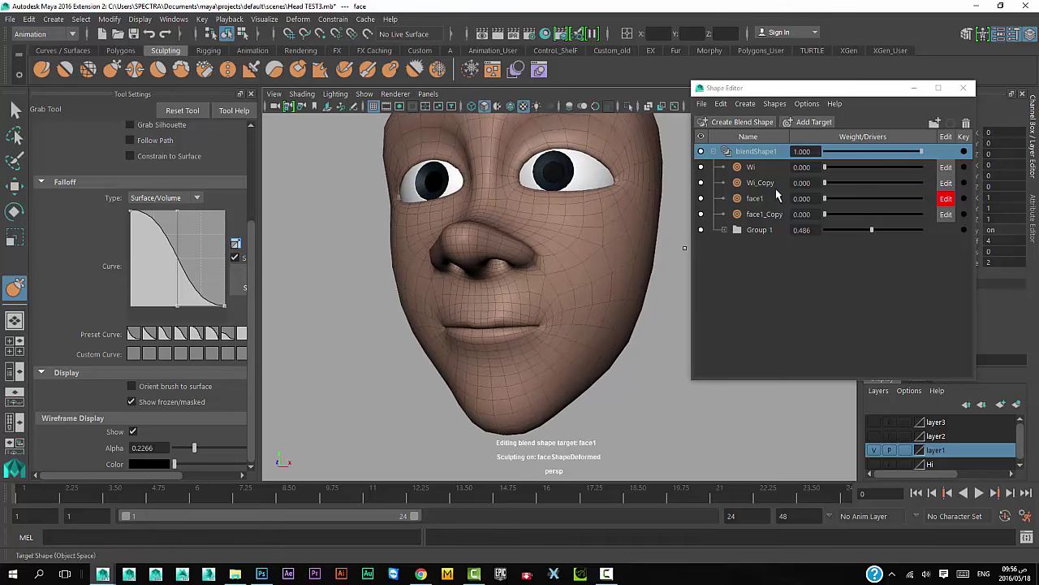
left_click(815, 121)
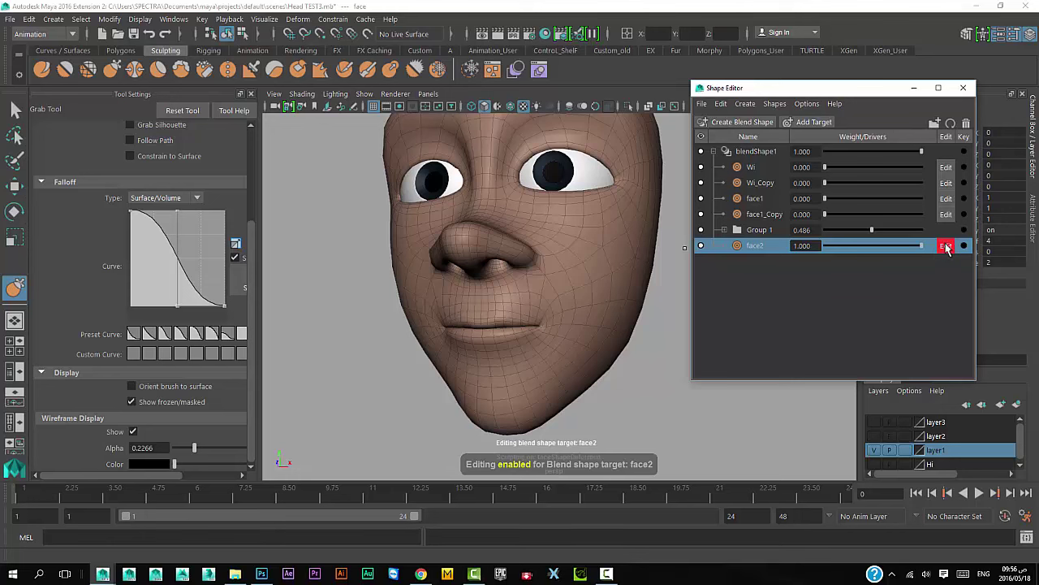
left_click(946, 247)
left_click(946, 247)
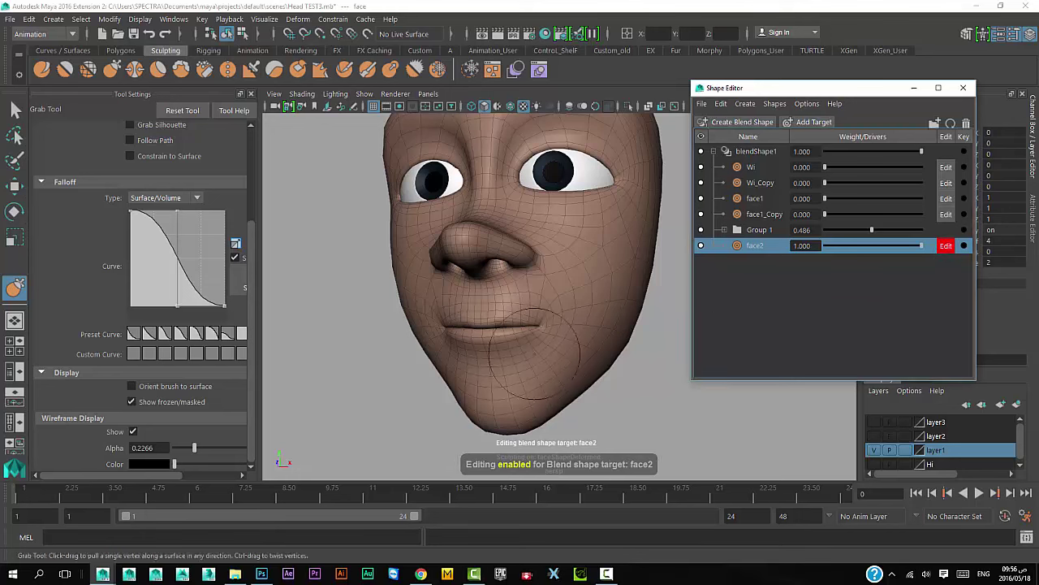
Step: With the Grab brush, lift face2's mouth corner into a stronger cheek smile crease
left_click_drag(520, 317, 560, 325, "alt")
scroll(544, 329, "up", 2)
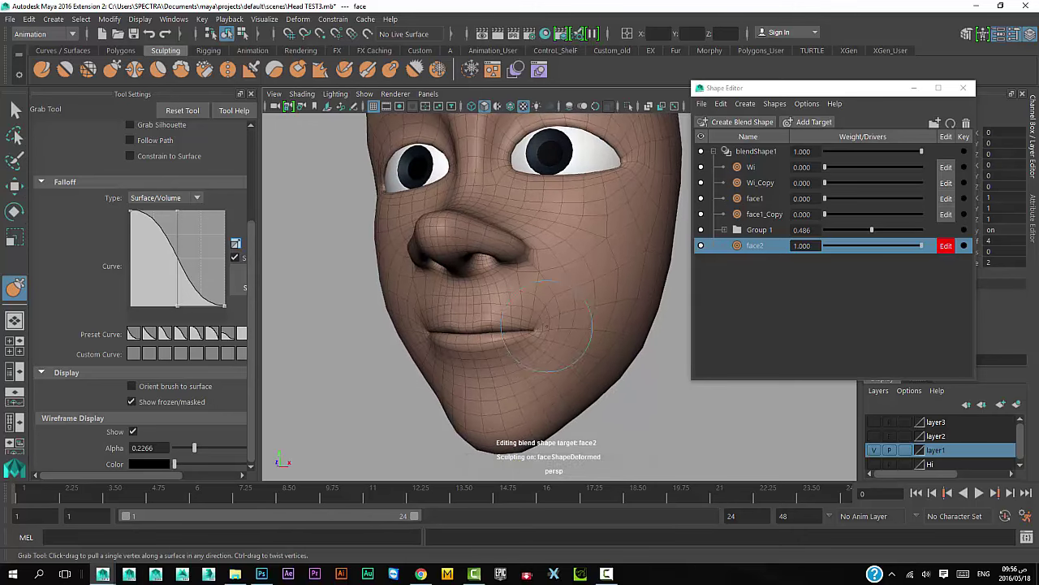
right_click(546, 327)
left_click(546, 289)
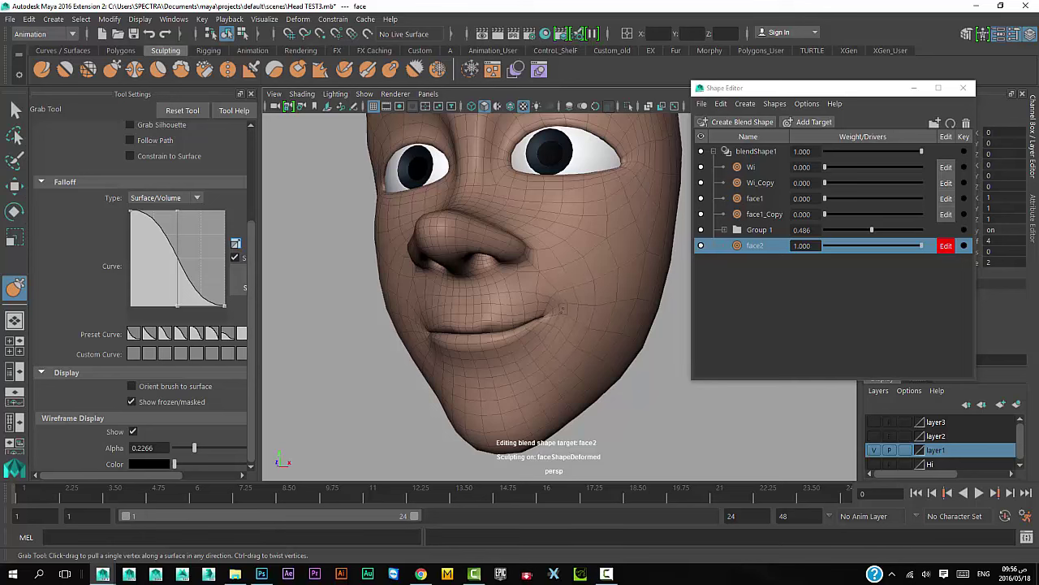
mouse_move(562, 302)
left_mouse_down()
mouse_move(565, 294)
mouse_move(566, 309)
left_mouse_up()
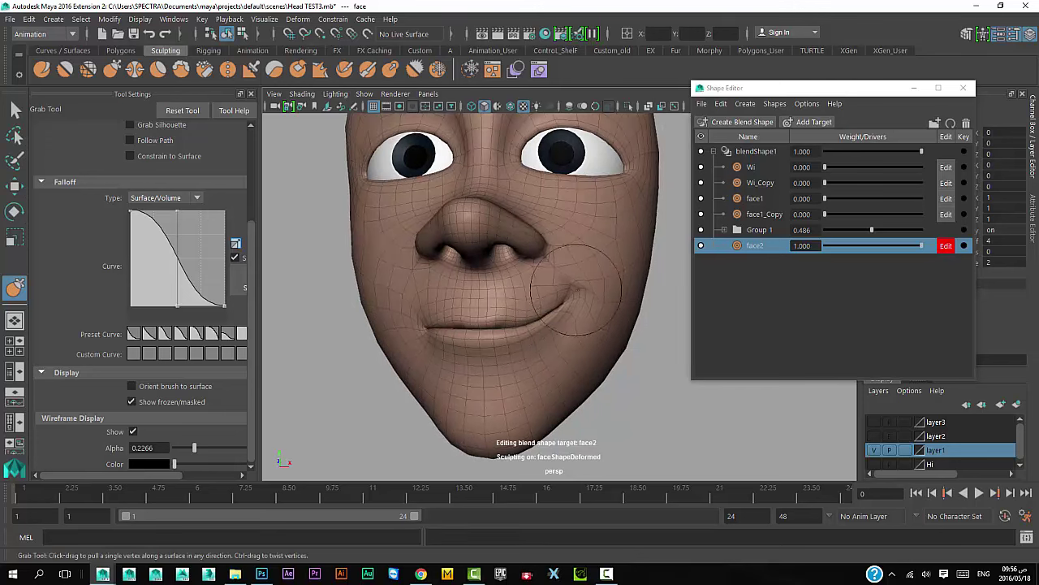
mouse_move(585, 288)
left_mouse_down("alt")
mouse_move(531, 331)
mouse_move(590, 332)
mouse_move(548, 332)
mouse_move(564, 325)
mouse_move(575, 329)
mouse_move(503, 341)
left_mouse_up("alt")
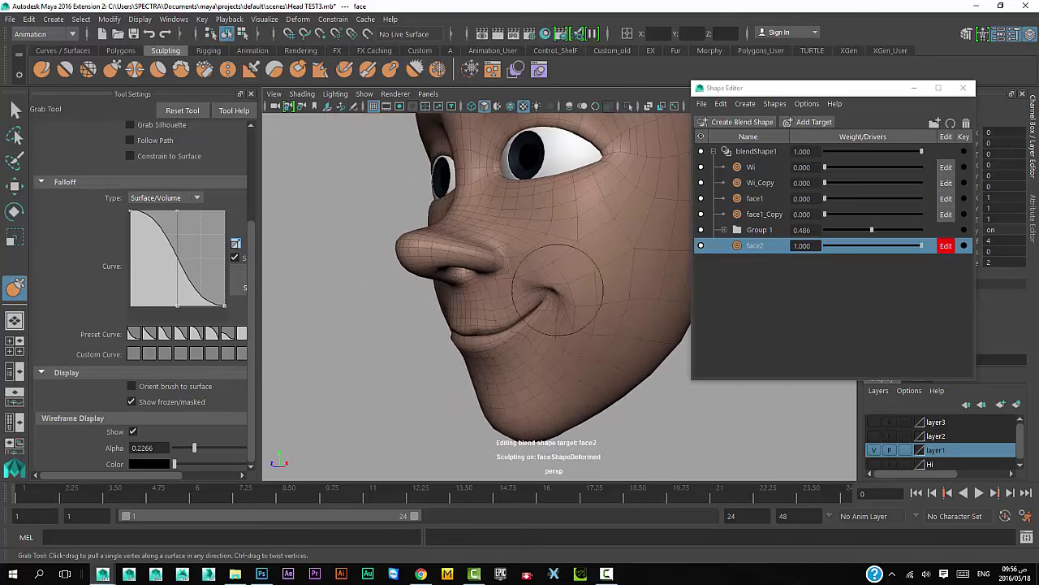
left_click_drag(558, 290, 570, 286)
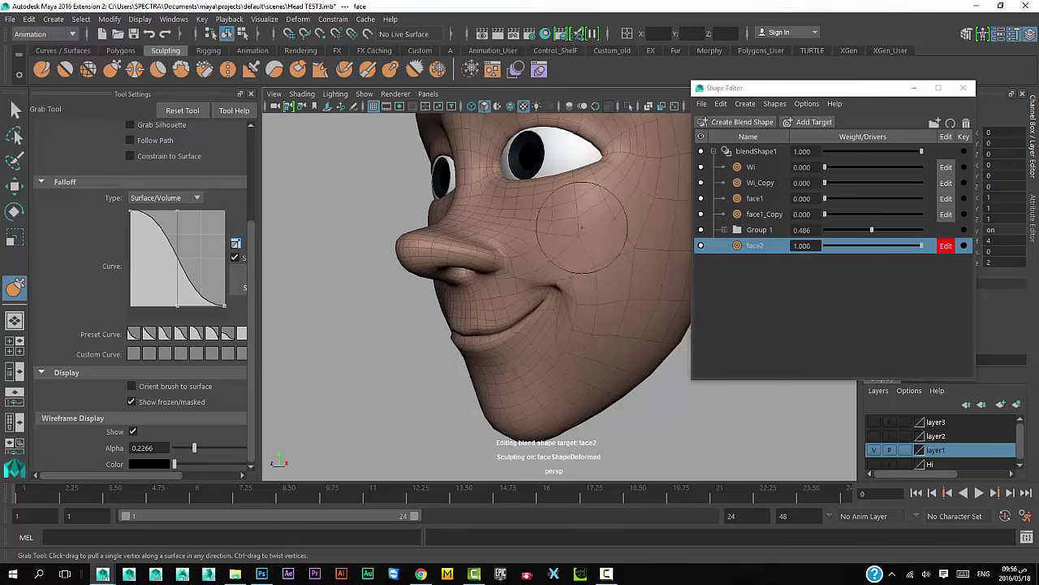
mouse_move(582, 227)
left_mouse_down("alt")
mouse_move(536, 281)
mouse_move(557, 301)
left_mouse_up("alt")
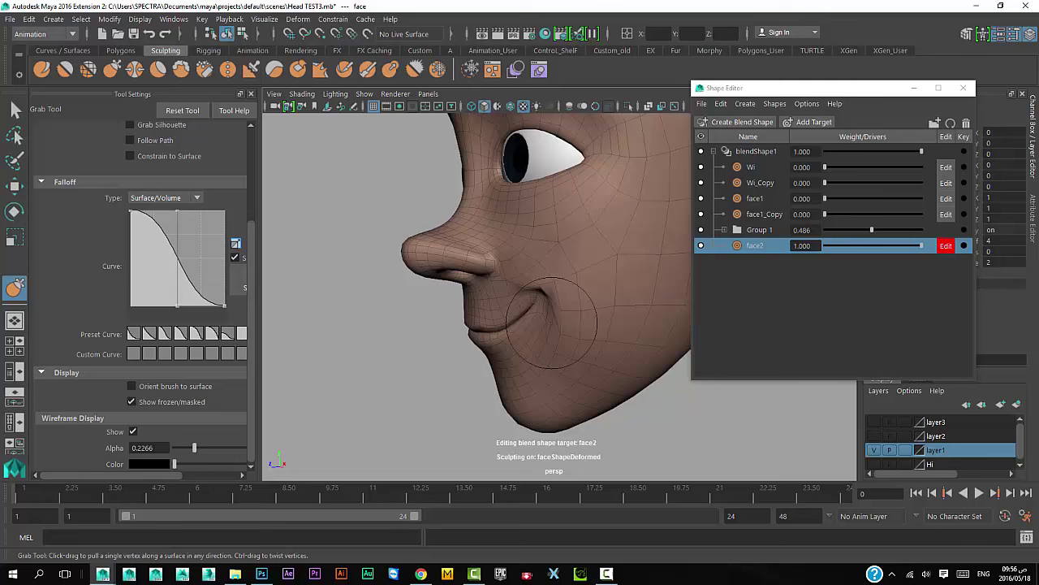
right_click(569, 277, "ctrl+shift")
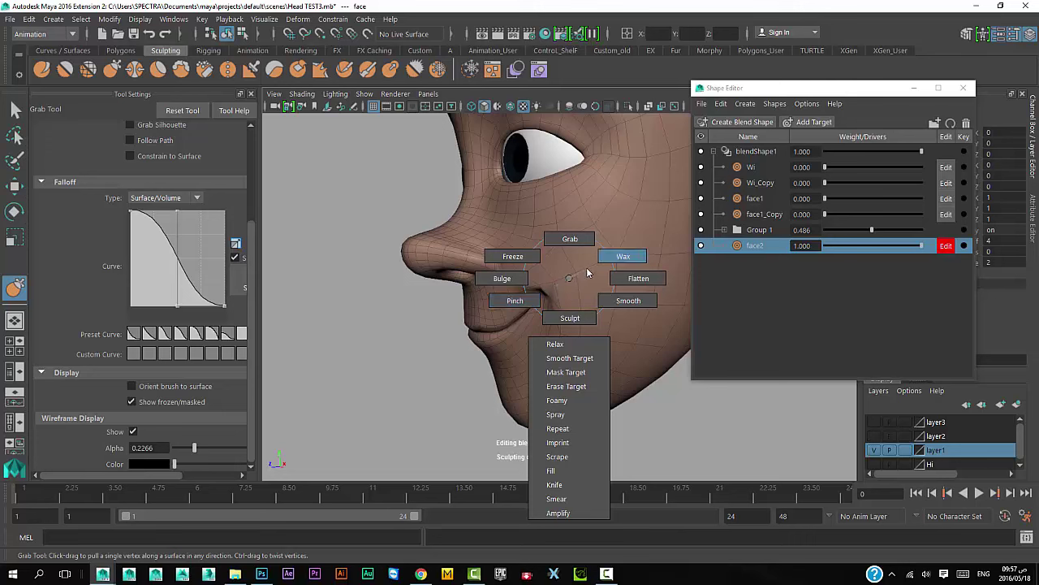
Step: Switch to the Sculpt brush and orbit around the face2 smile, keeping face2 at 1.000
left_click(572, 317)
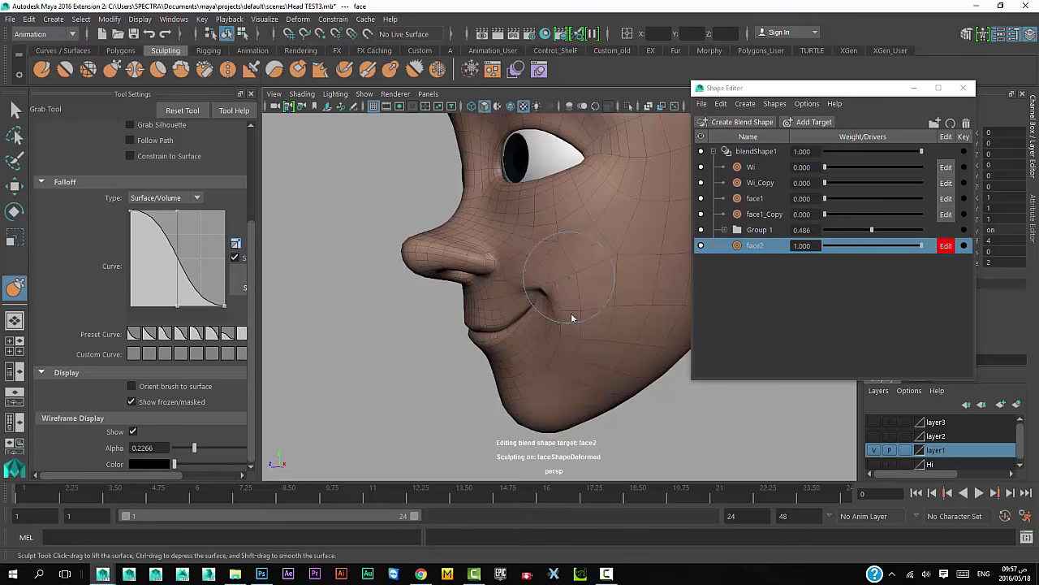
left_click_drag(557, 318, 532, 276, "alt")
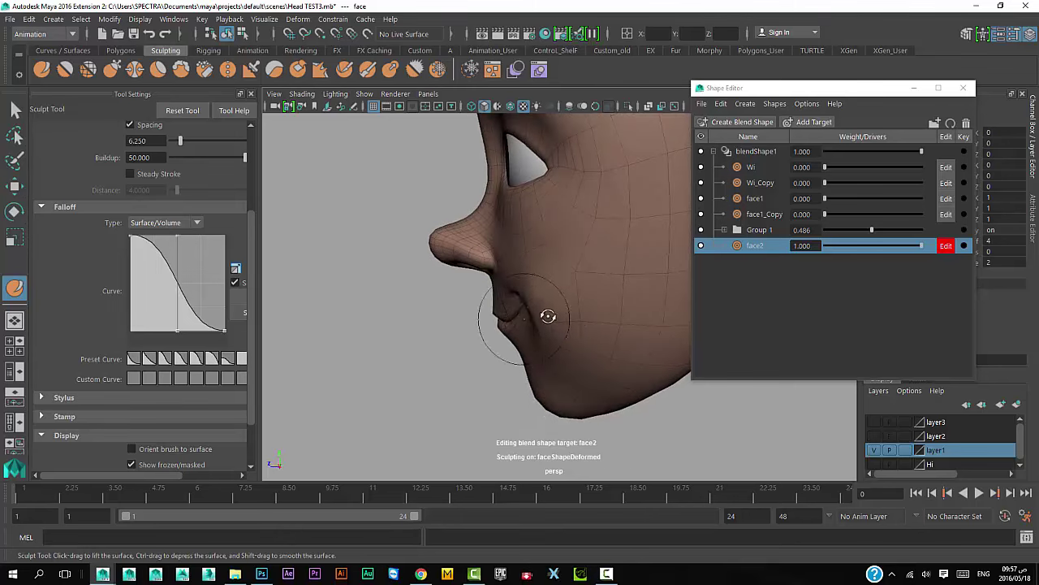
mouse_move(545, 313)
left_mouse_down("alt")
mouse_move(568, 301)
mouse_move(544, 287)
mouse_move(649, 297)
mouse_move(617, 301)
mouse_move(631, 320)
mouse_move(588, 347)
left_mouse_up("alt")
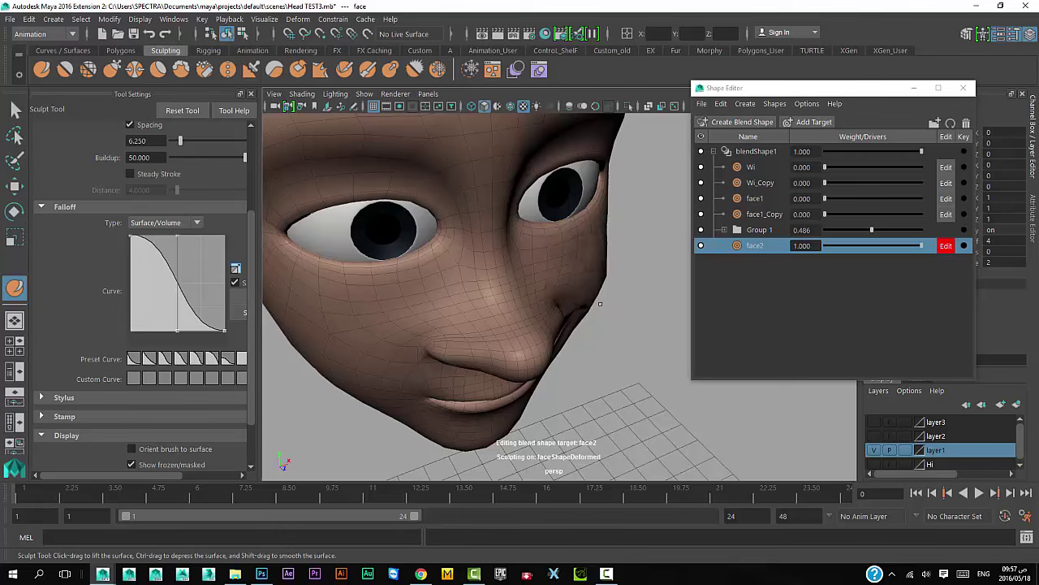
mouse_move(600, 303)
left_mouse_down("alt")
mouse_move(529, 303)
mouse_move(479, 341)
mouse_move(483, 325)
mouse_move(538, 311)
mouse_move(592, 355)
mouse_move(557, 336)
mouse_move(568, 298)
mouse_move(587, 345)
mouse_move(550, 361)
left_mouse_up("alt")
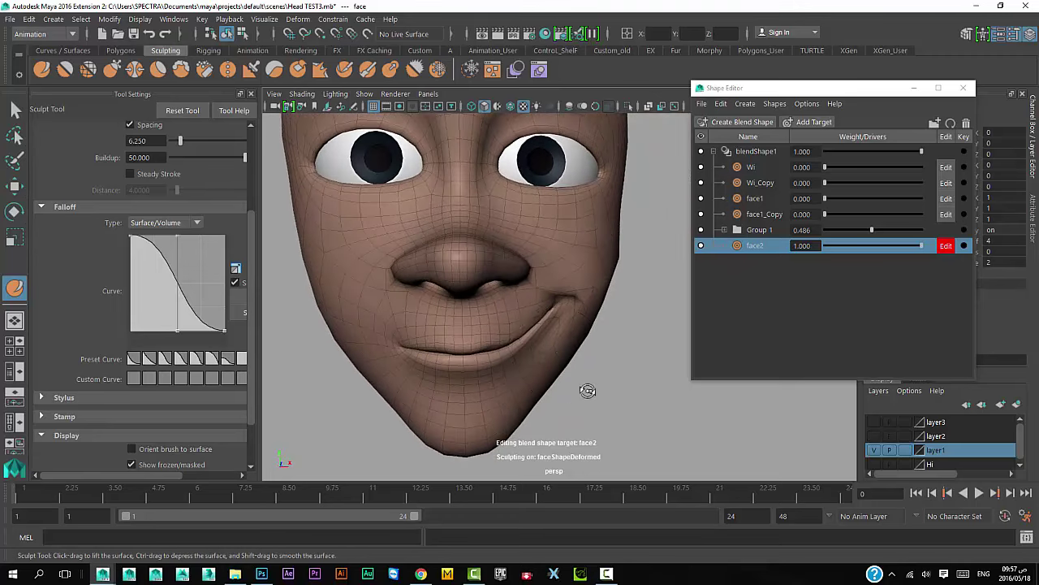
left_click_drag(588, 391, 835, 309, "alt")
mouse_move(902, 249)
left_mouse_down()
mouse_move(911, 246)
mouse_move(784, 268)
mouse_move(954, 252)
mouse_move(857, 254)
mouse_move(974, 251)
mouse_move(861, 247)
mouse_move(928, 249)
left_mouse_up()
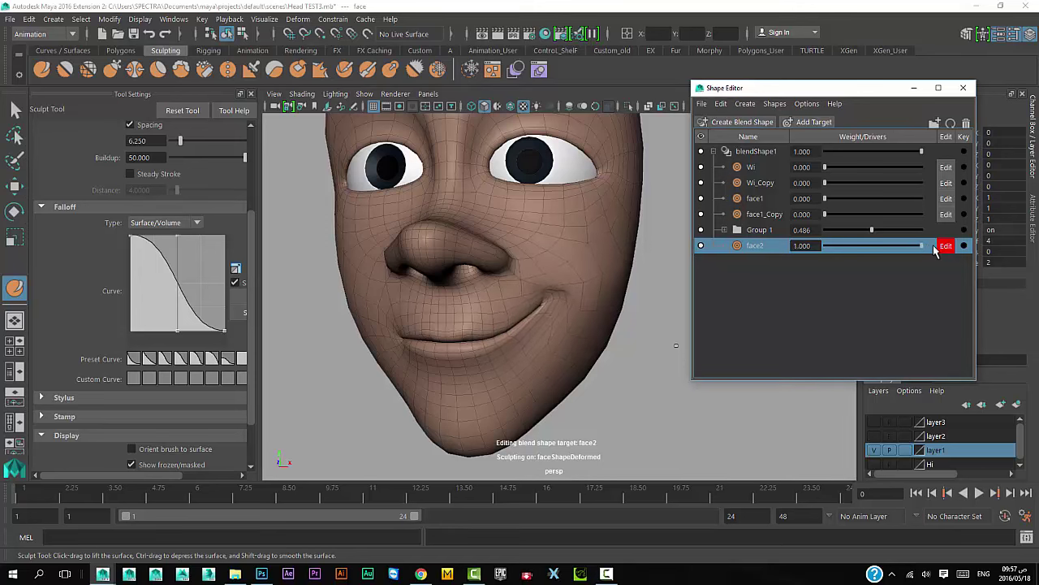
Step: Turn off editing on face2 and duplicate the face2 target
left_click(945, 246)
left_click(749, 286)
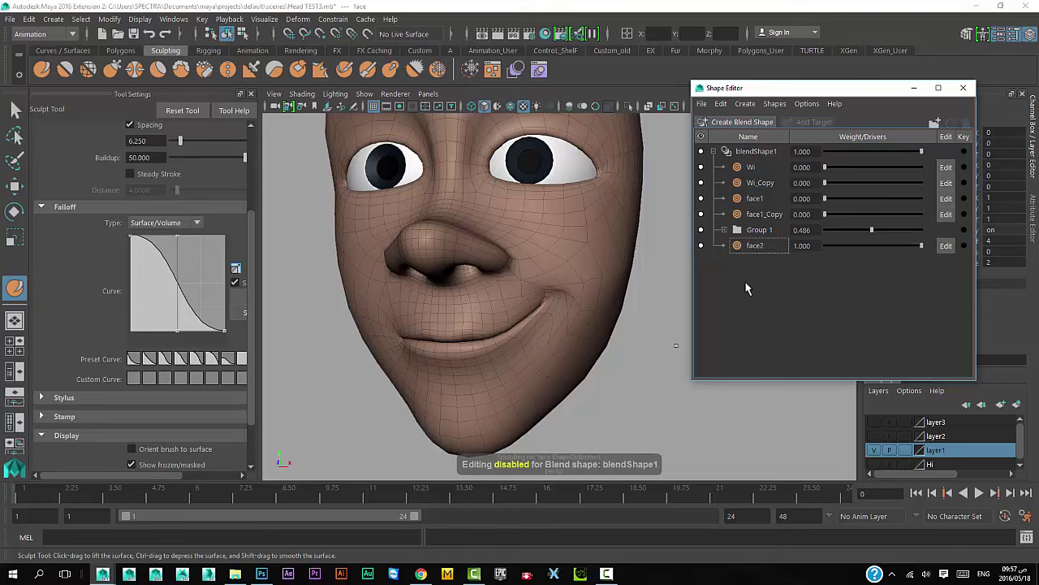
left_click(752, 252)
right_click(752, 251)
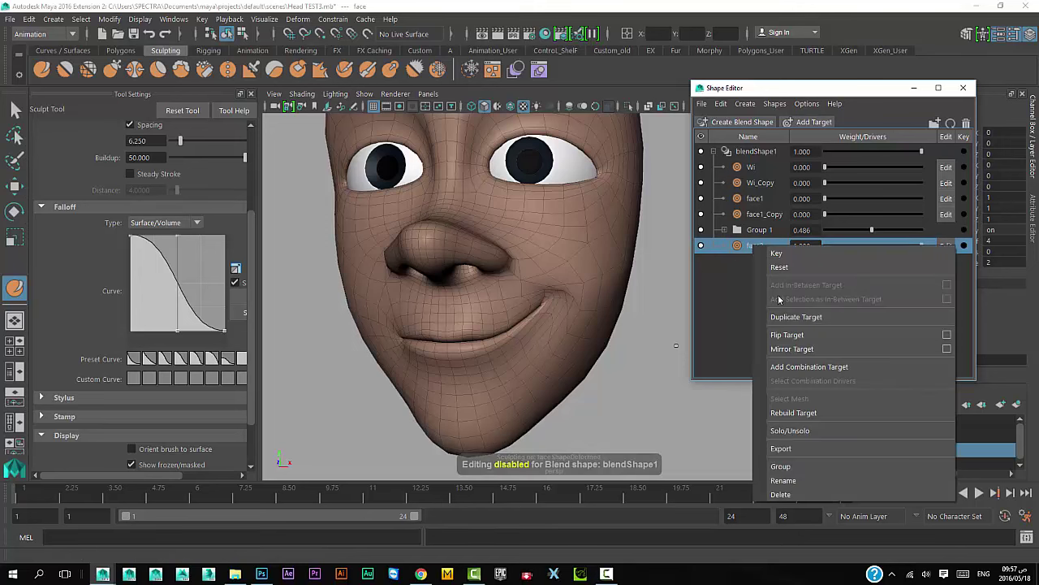
left_click(822, 316)
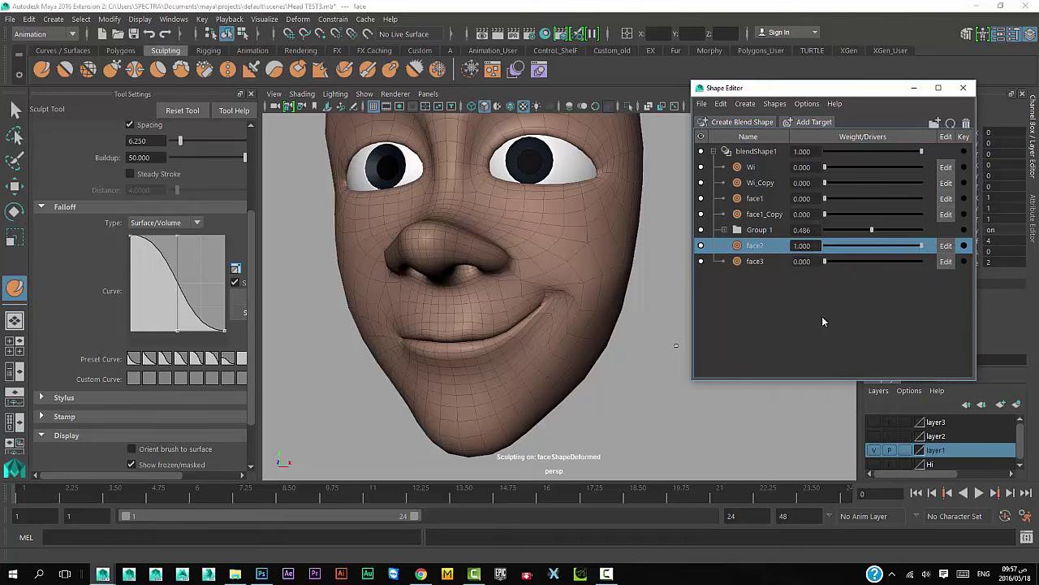
Step: Flip face2_Copy so the smile mirrors onto the other mouth corner
left_click(761, 263)
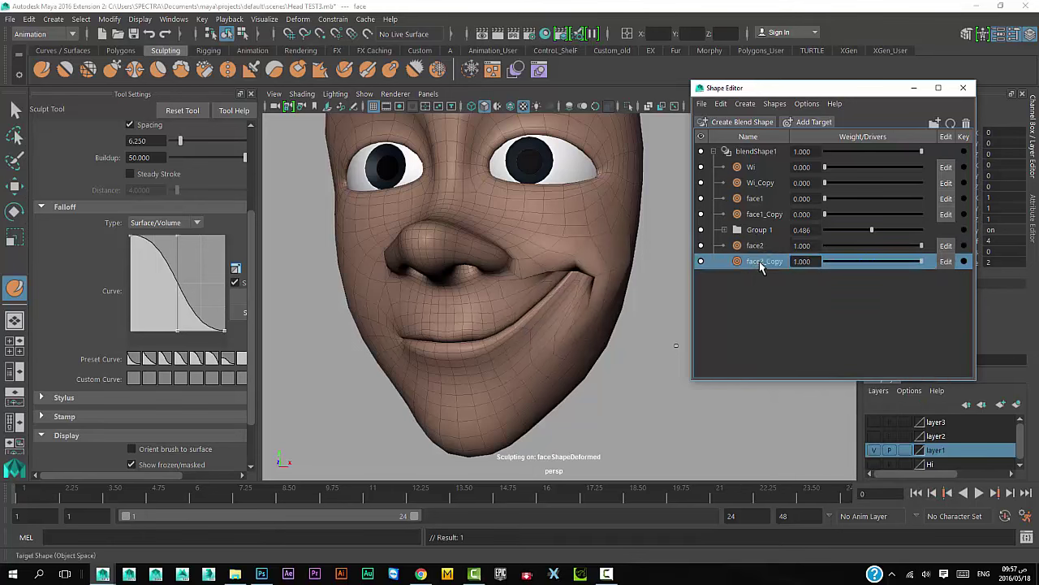
right_click(761, 267)
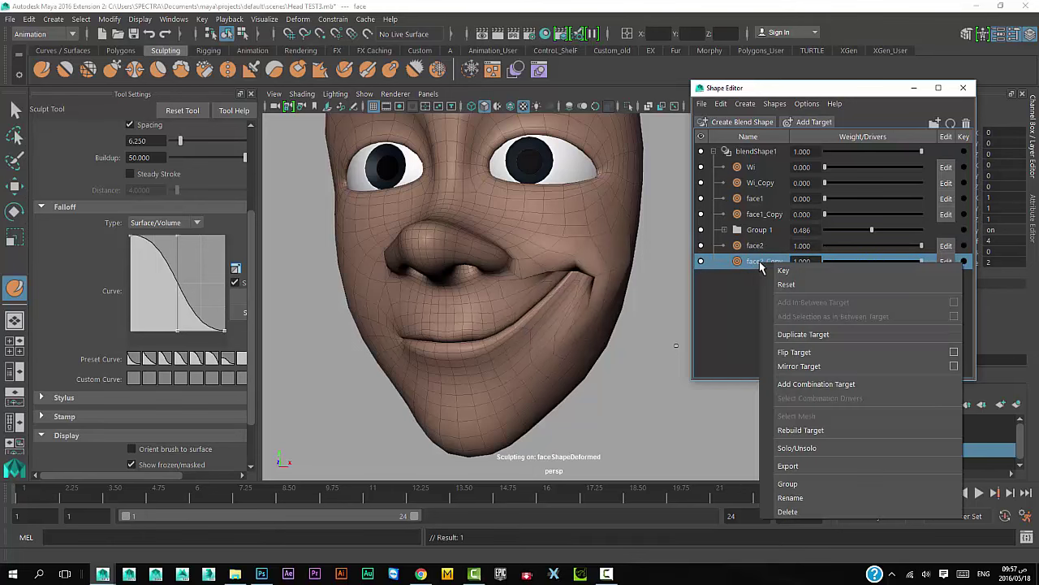
left_click(794, 351)
mouse_move(617, 357)
left_mouse_down("alt")
mouse_move(647, 359)
mouse_move(627, 362)
left_mouse_up("alt")
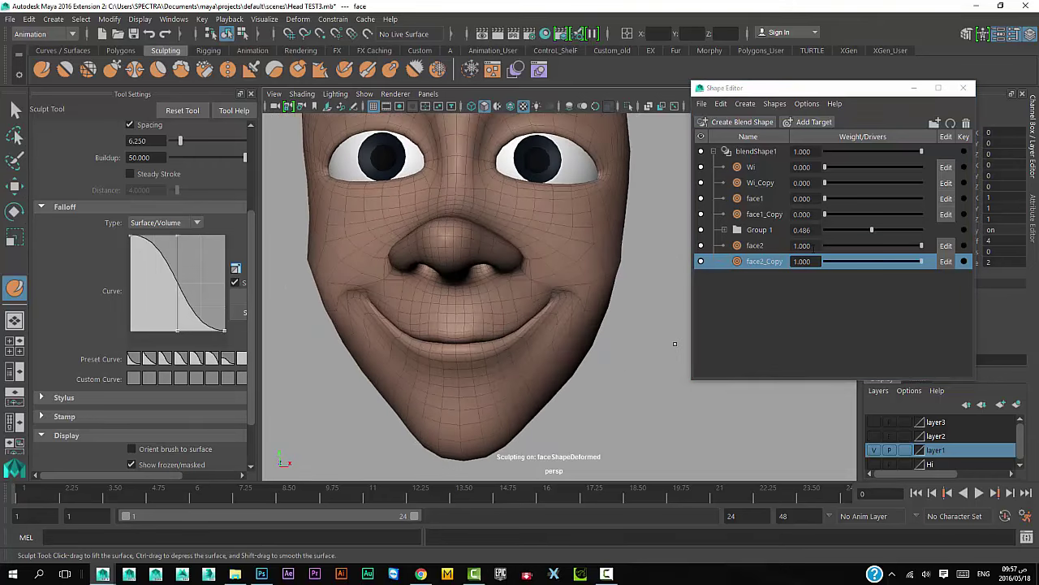
Step: Test face2 and face2_Copy weights together from a three-quarter view, restoring full strength
left_click(888, 248, "shift")
left_click_drag(921, 250, 953, 259)
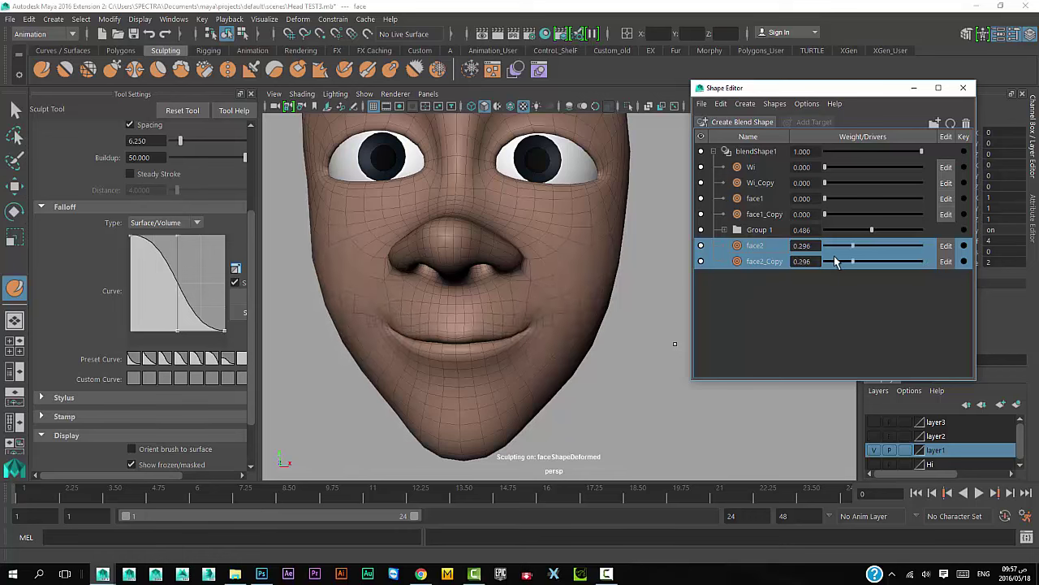
scroll(546, 339, "down", 2)
left_click_drag(546, 340, 667, 309, "alt")
mouse_move(915, 249)
left_mouse_down()
mouse_move(845, 252)
mouse_move(950, 260)
mouse_move(796, 263)
mouse_move(945, 268)
left_mouse_up()
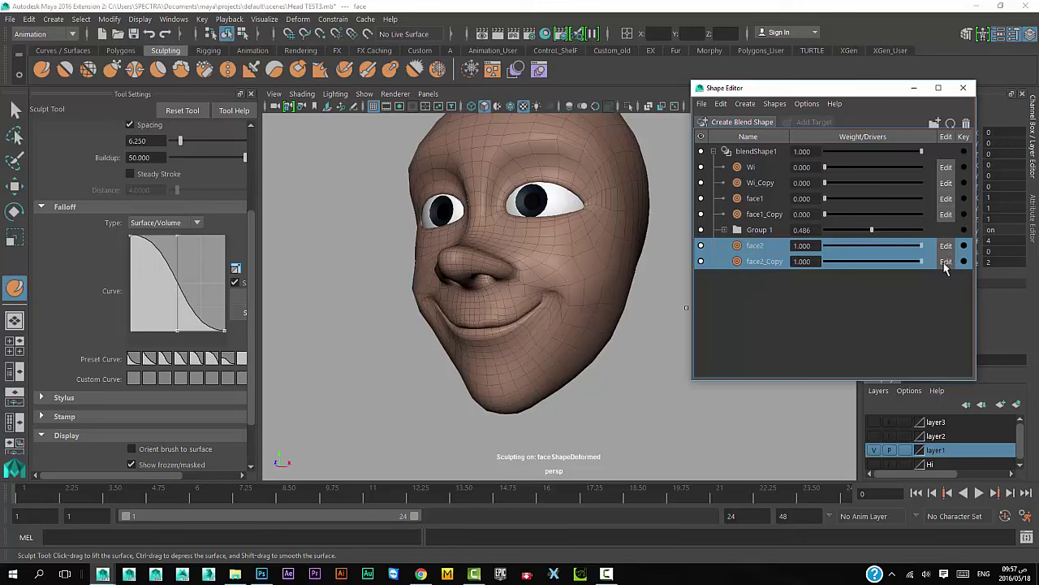
Step: Resume sculpt editing on face2 and zoom in close to the mouth
left_click(891, 312)
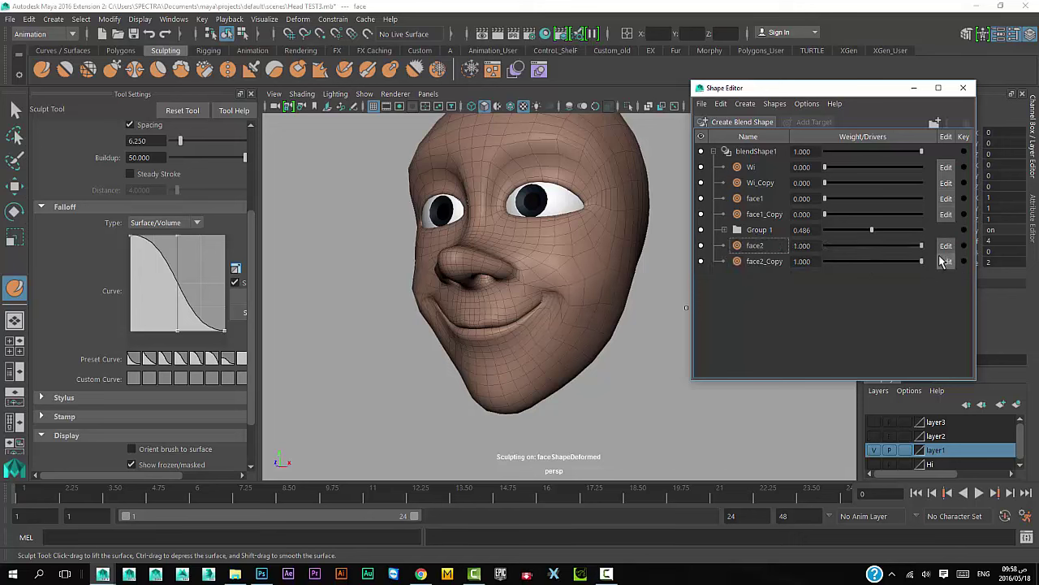
mouse_move(921, 253)
left_mouse_down()
mouse_move(852, 244)
mouse_move(948, 250)
left_mouse_up()
left_click(947, 246)
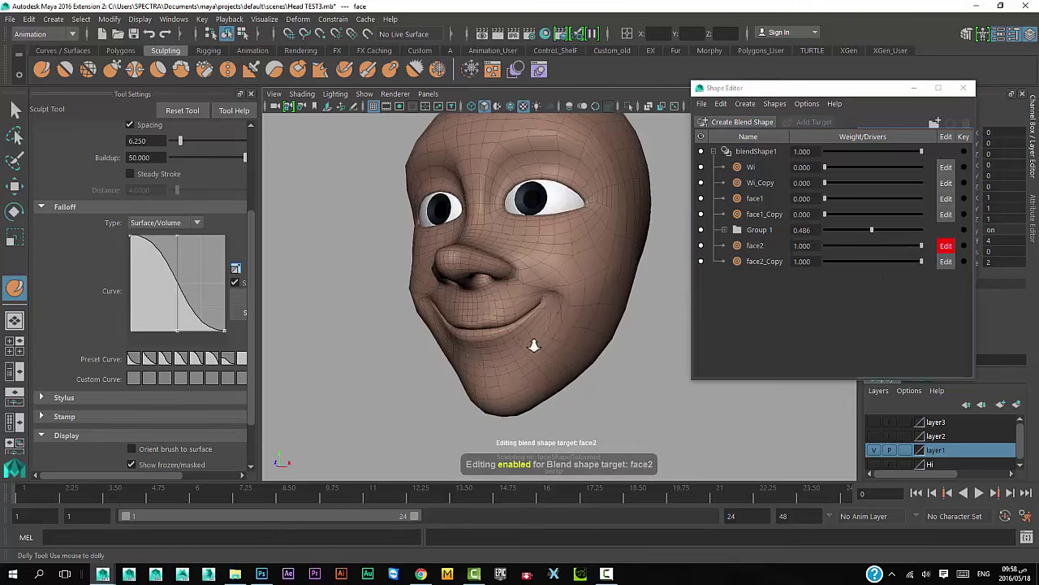
scroll(528, 333, "up", 3)
mouse_move(493, 323)
left_mouse_down("alt")
mouse_move(463, 336)
mouse_move(471, 348)
left_mouse_up("alt")
scroll(506, 353, "up", 2)
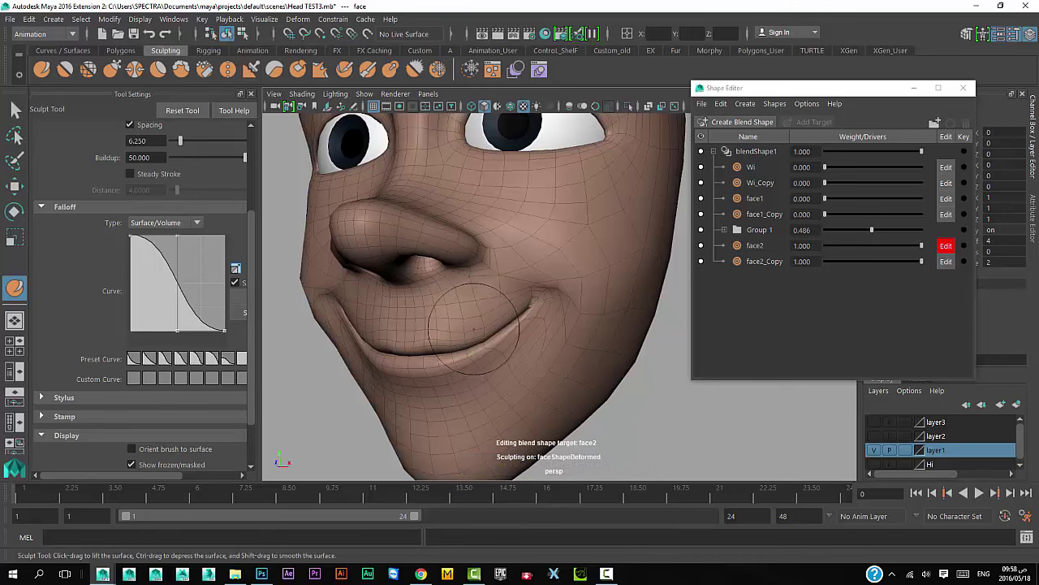
Step: With the Grab brush, lift the smile line and mouth corner and reshape the lips
right_click(473, 328, "shift")
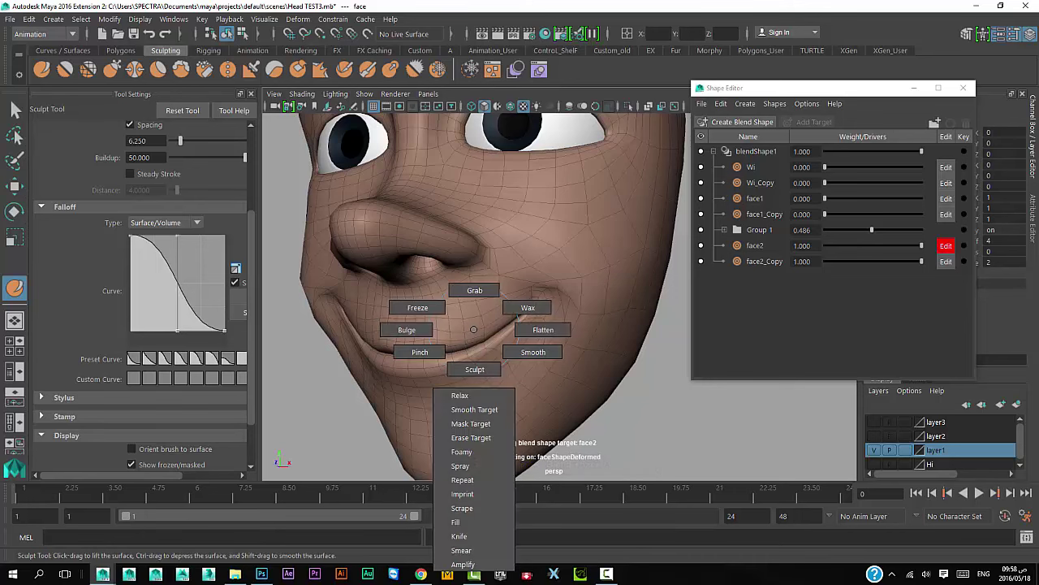
left_click(474, 291)
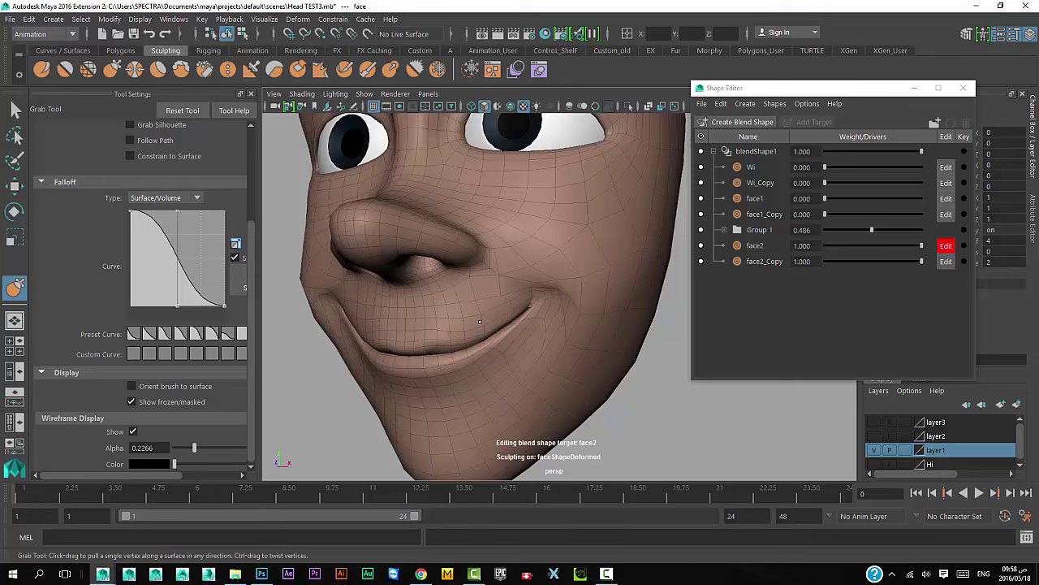
left_click_drag(473, 329, 486, 319)
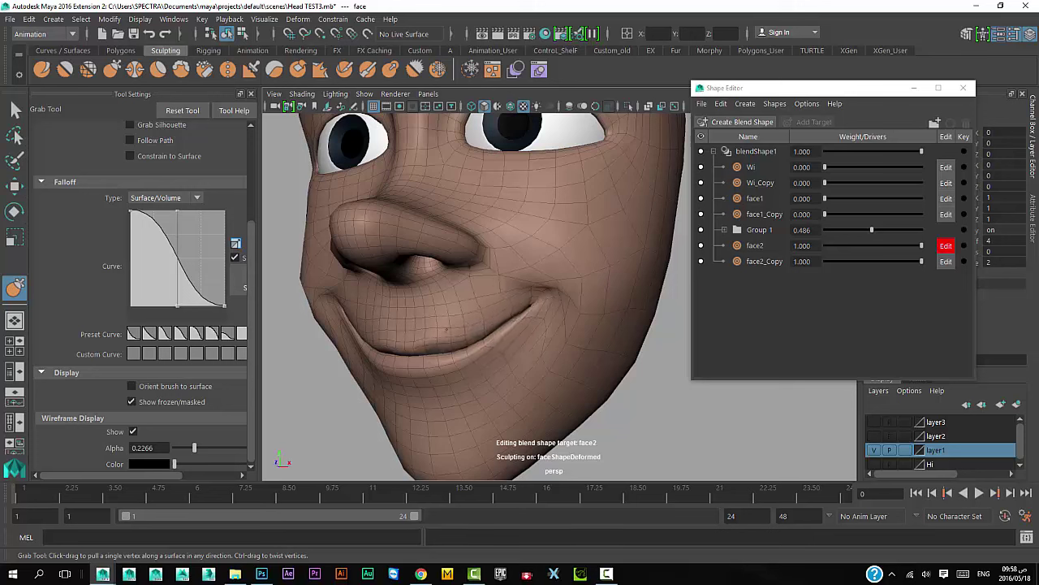
left_click_drag(449, 340, 462, 333)
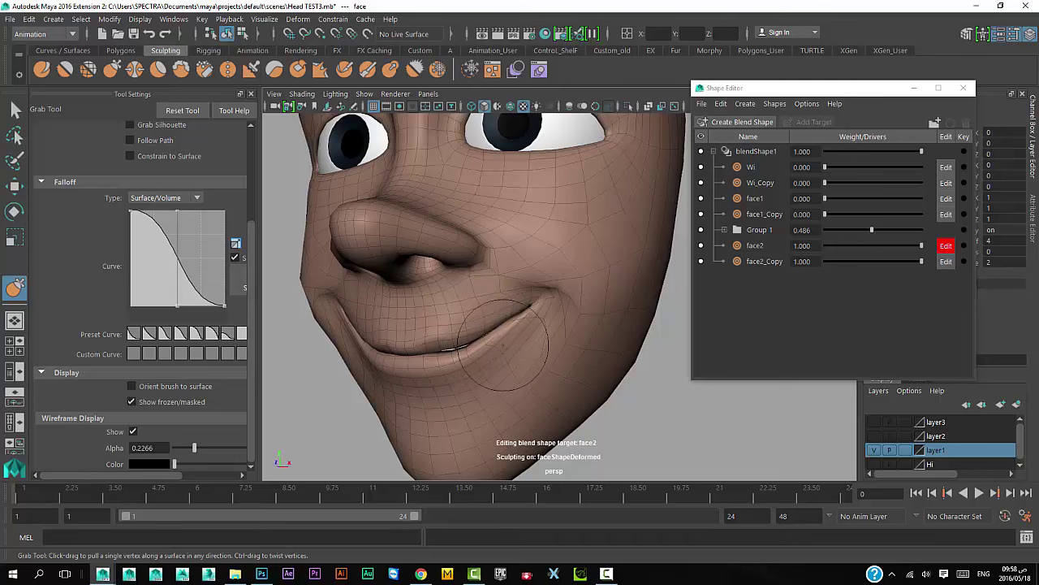
mouse_move(464, 375)
left_mouse_down("alt")
mouse_move(476, 371)
mouse_move(476, 349)
mouse_move(466, 368)
left_mouse_up("alt")
Step: Compare face2 at 0.749 weight, then restore it to 1.000
mouse_move(908, 259)
left_mouse_down()
mouse_move(792, 268)
mouse_move(956, 209)
left_mouse_up()
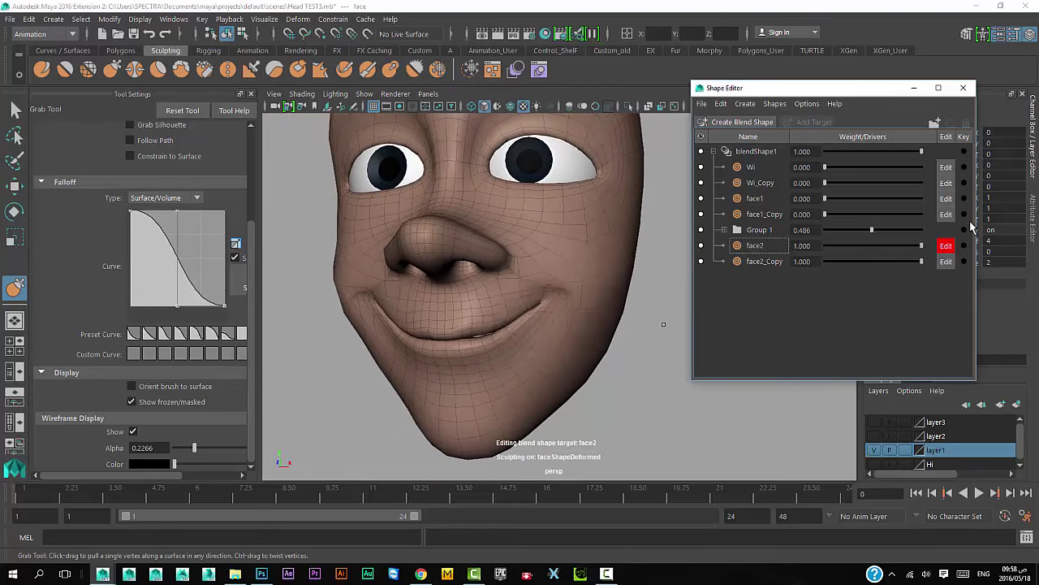
left_click_drag(921, 246, 897, 246)
key("ctrl+z")
left_click(557, 220)
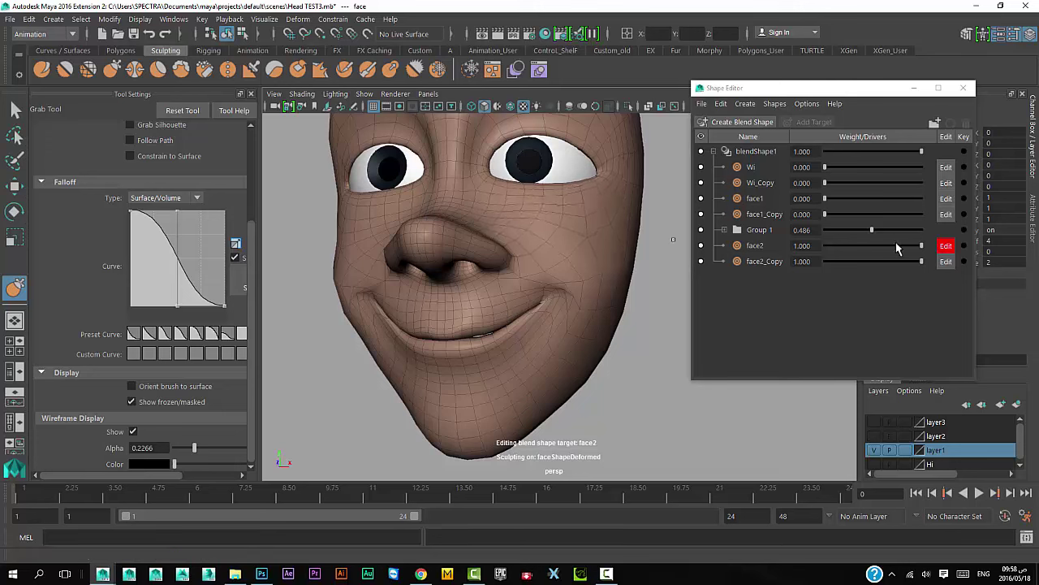
Step: Scrub the face2 weight down to zero and back to full
left_click(895, 242)
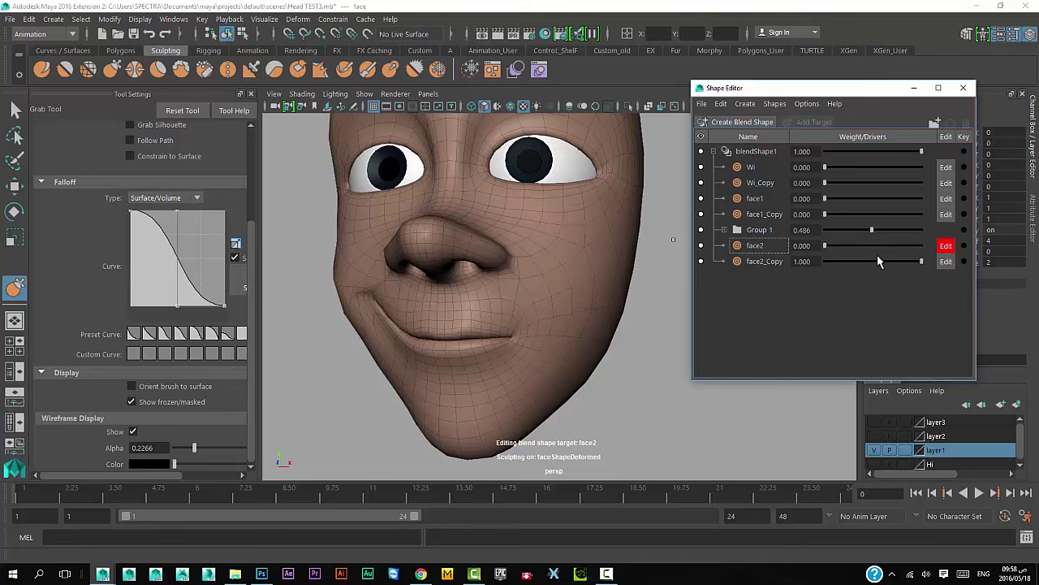
left_click_drag(921, 246, 915, 246)
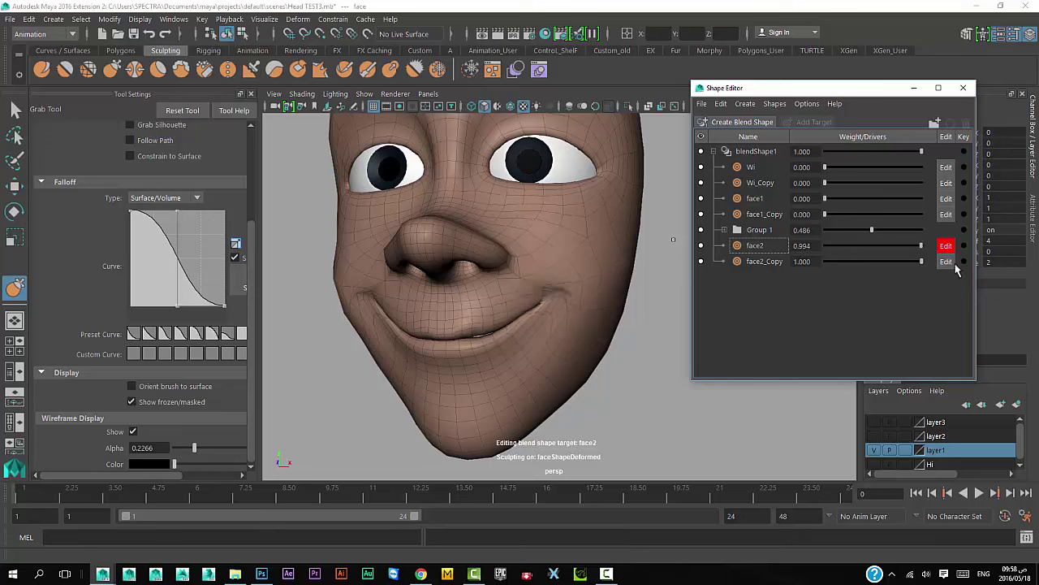
mouse_move(899, 245)
left_mouse_down()
mouse_move(824, 245)
mouse_move(926, 245)
left_mouse_up()
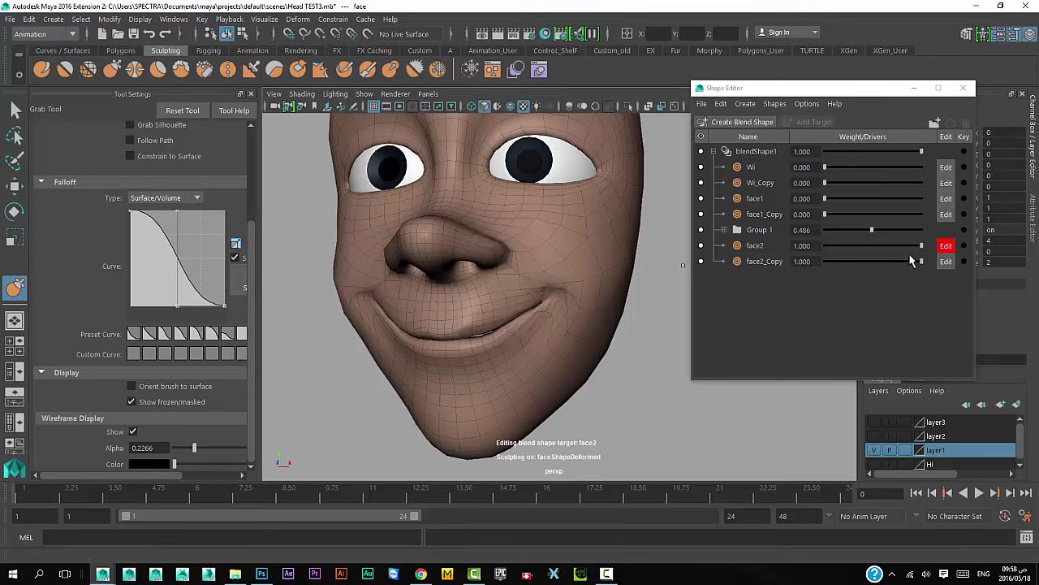
mouse_move(918, 245)
left_mouse_down()
mouse_move(910, 259)
mouse_move(836, 278)
left_mouse_up()
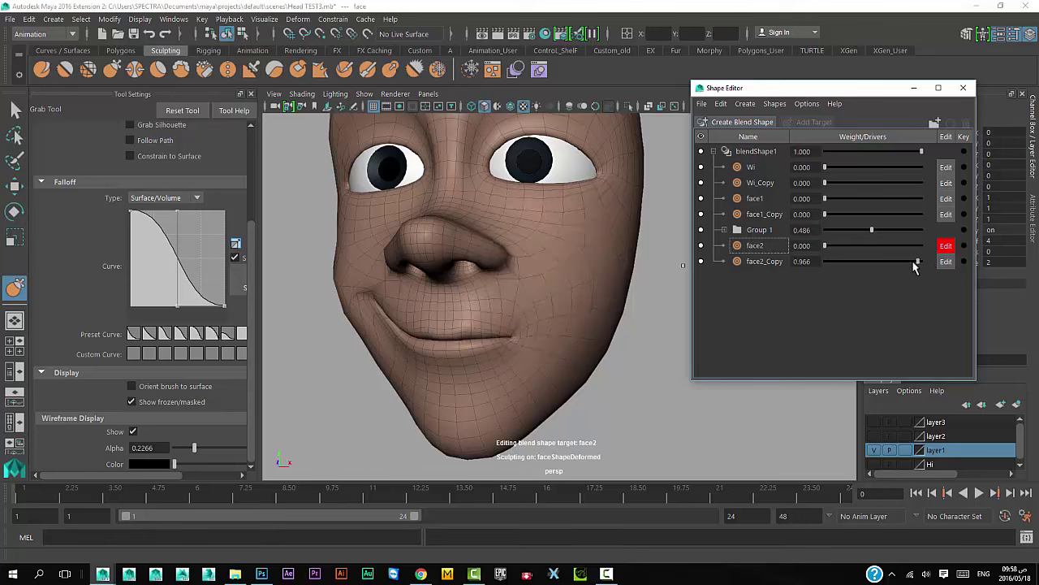
Step: Scrub face2_Copy's weight and inspect the smile from below and front, ending at 1.000
left_click_drag(915, 266, 925, 263)
left_click_drag(528, 389, 570, 396, "alt")
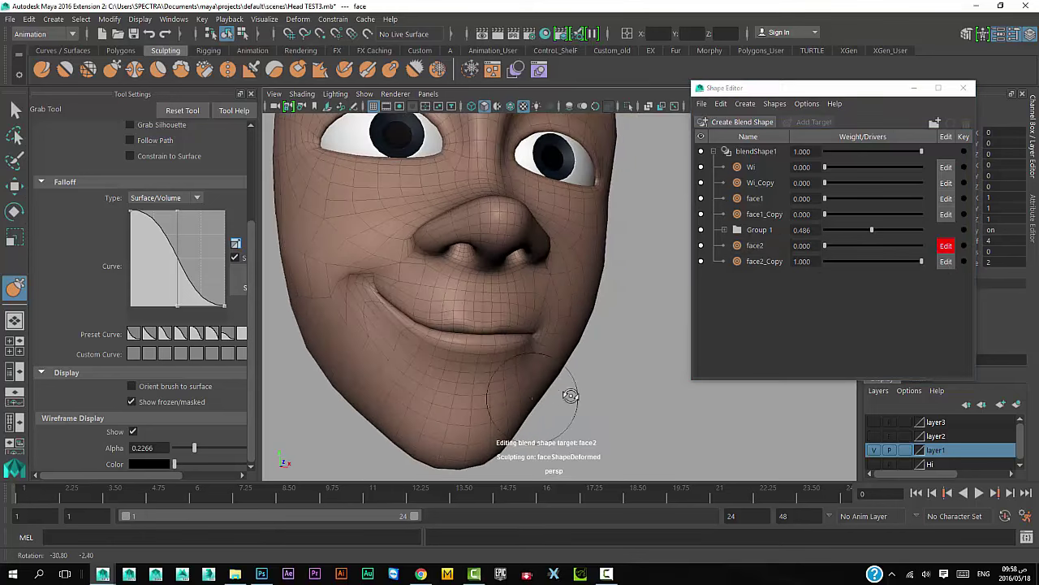
left_click(934, 272)
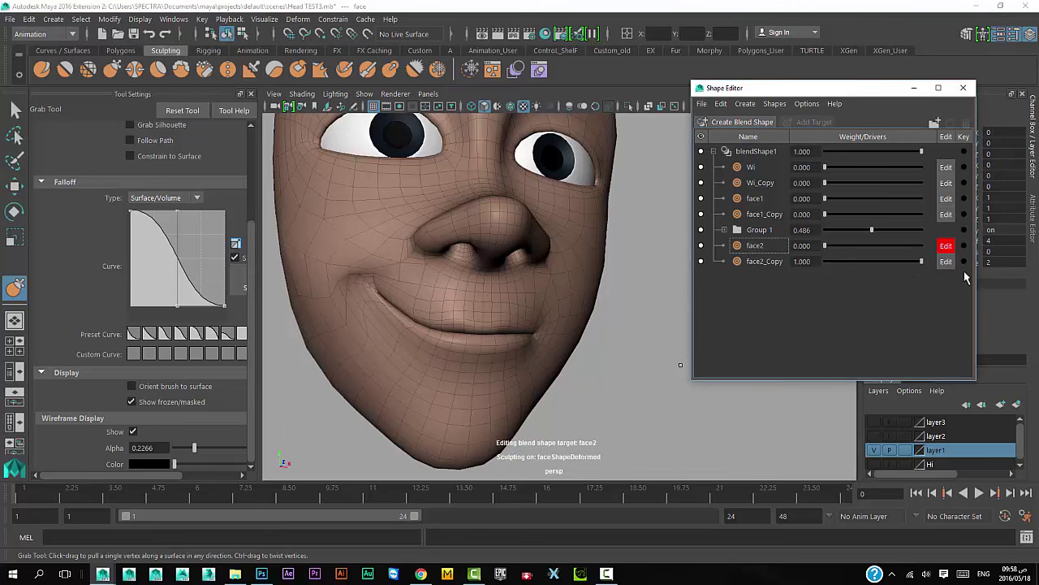
mouse_move(921, 262)
left_mouse_down()
mouse_move(836, 276)
mouse_move(997, 277)
left_mouse_up()
left_click_drag(825, 251, 929, 248)
left_click_drag(612, 366, 631, 350, "alt")
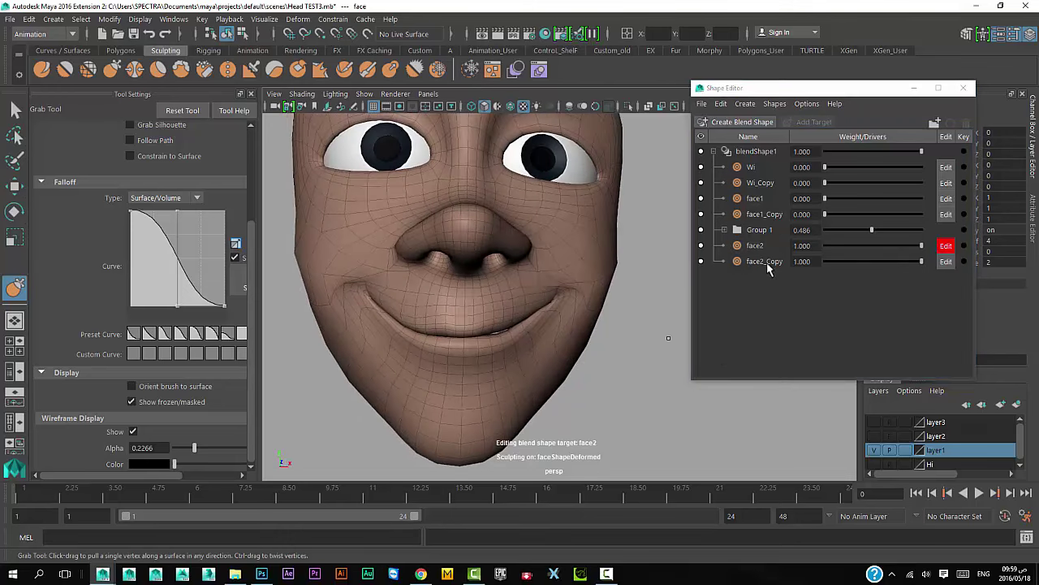
left_click(768, 265)
Step: Delete the face2_Copy target and check the one-sided face2 smile
right_click(768, 268)
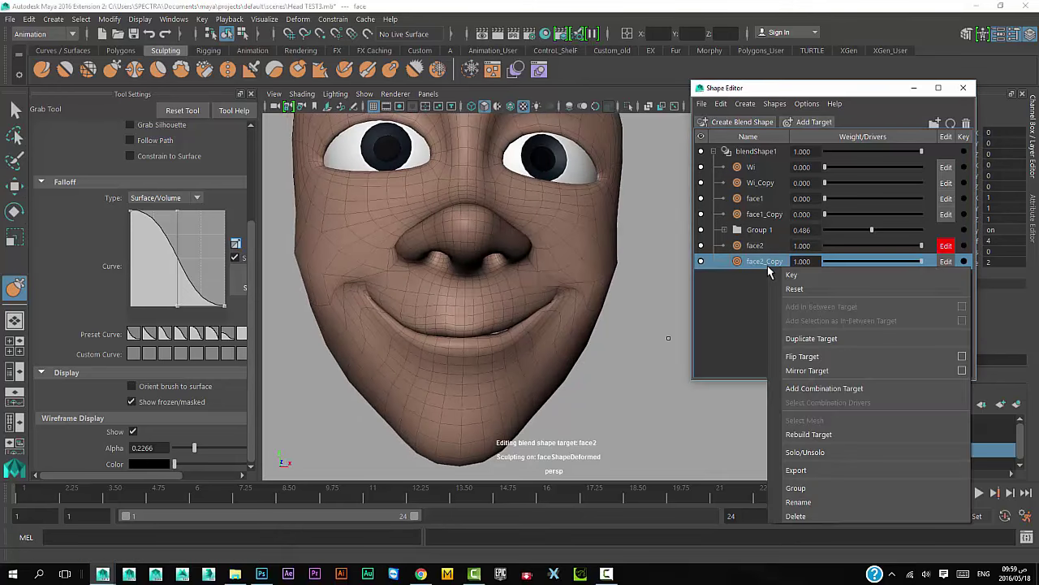
left_click(820, 515)
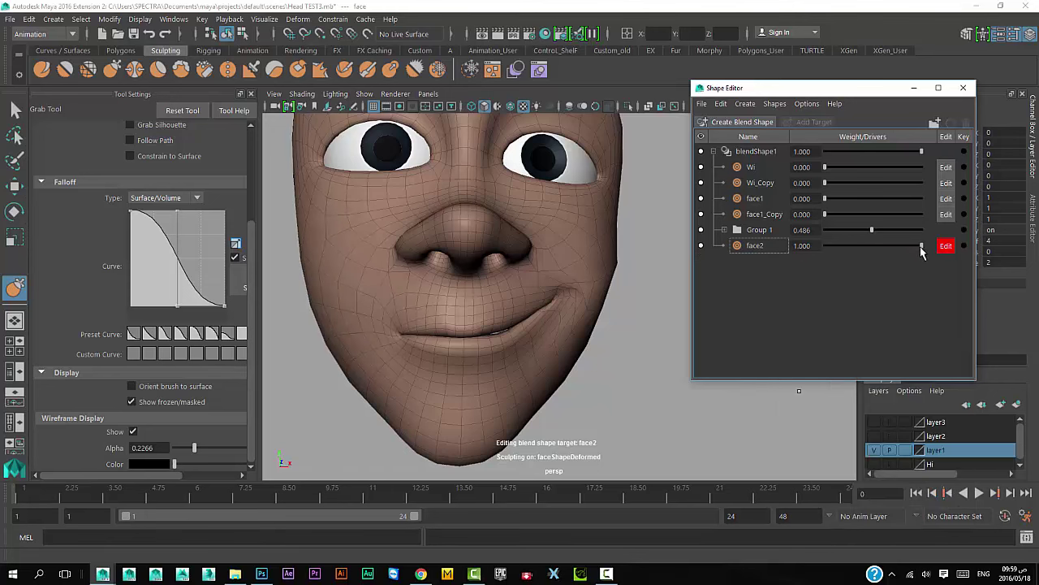
left_click_drag(921, 245, 926, 241)
Step: Duplicate face2 again and flip the new face2_Copy to the opposite mouth corner
left_click(751, 245)
right_click(751, 244)
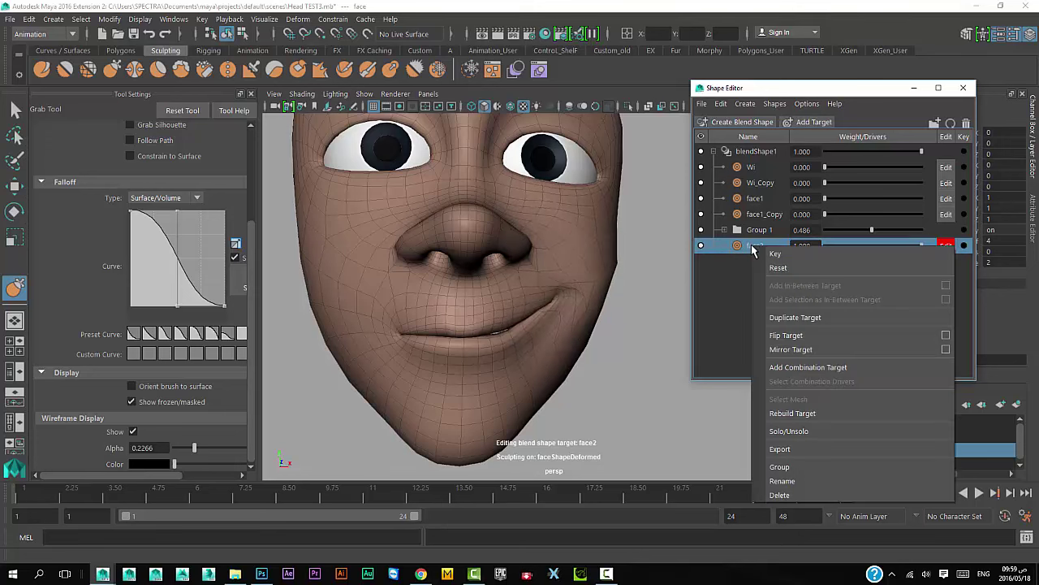
left_click(802, 317)
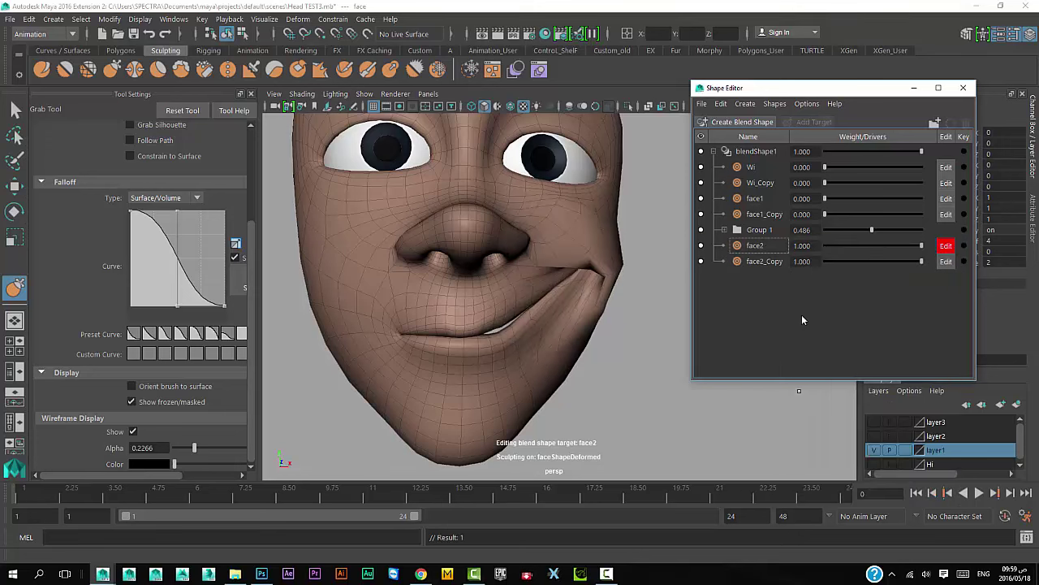
left_click(768, 262)
right_click(768, 264)
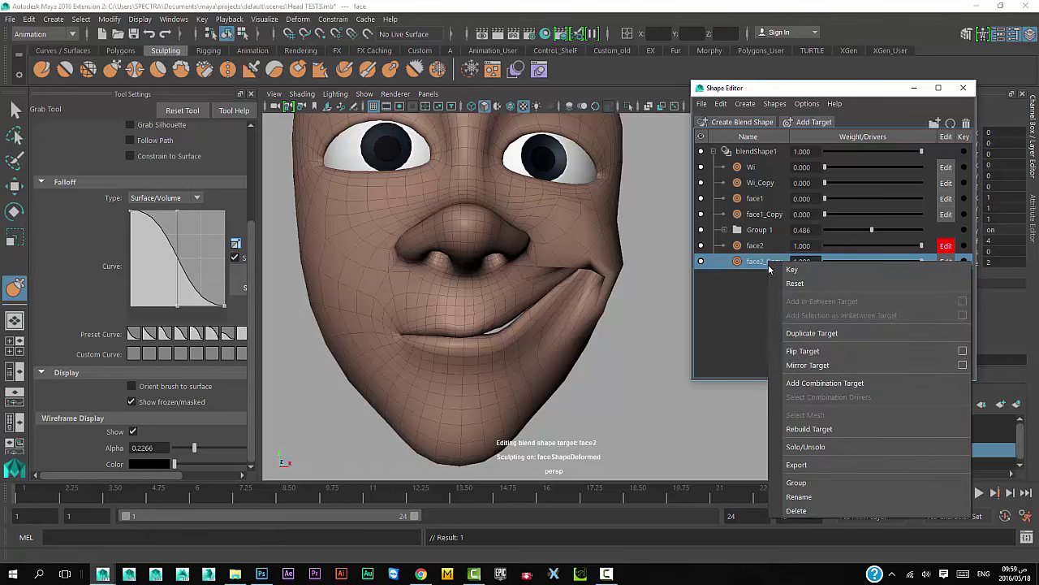
left_click(837, 356)
Step: Scrub the face2_Copy weight and zoom in on the mouth and chin to compare both sides
left_click_drag(918, 268, 972, 276)
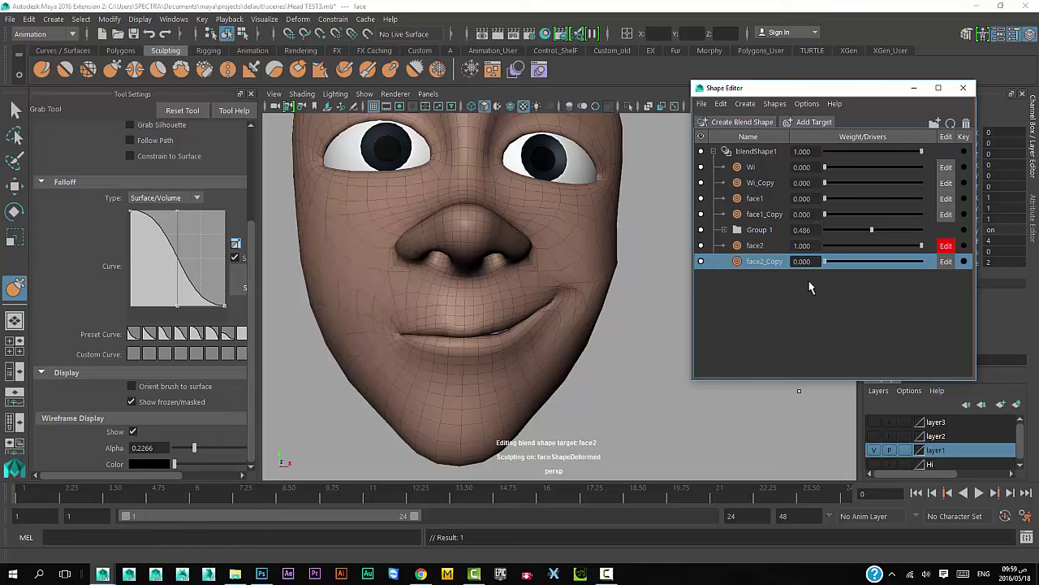
scroll(544, 344, "down", 3)
mouse_move(544, 344)
left_mouse_down("alt")
mouse_move(553, 367)
mouse_move(575, 354)
left_mouse_up("alt")
scroll(576, 355, "up", 2)
scroll(615, 297, "up", 2)
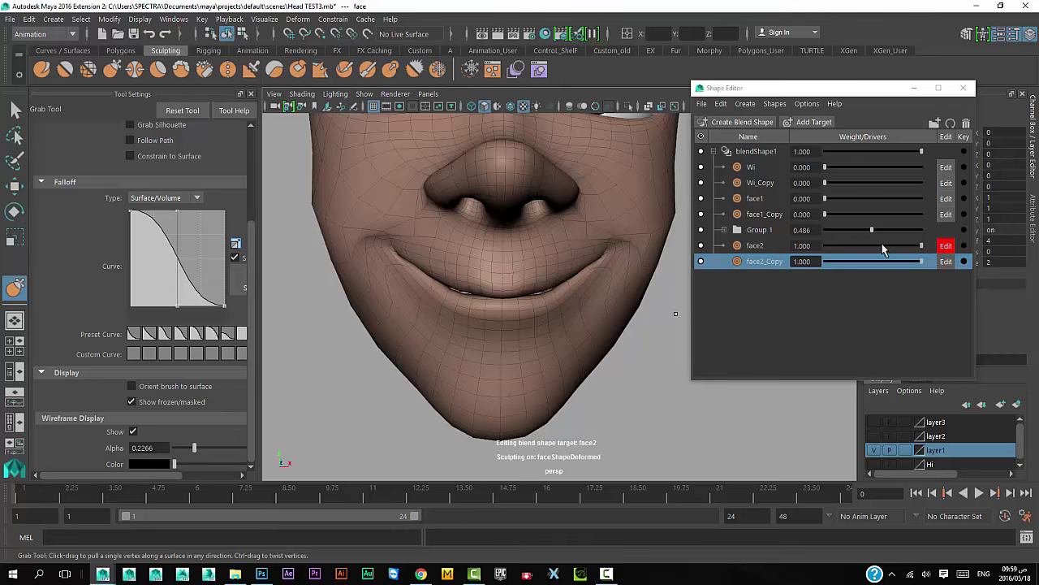
Step: Select face2 and turn its weight down to zero from a three-quarter view
left_click(884, 250)
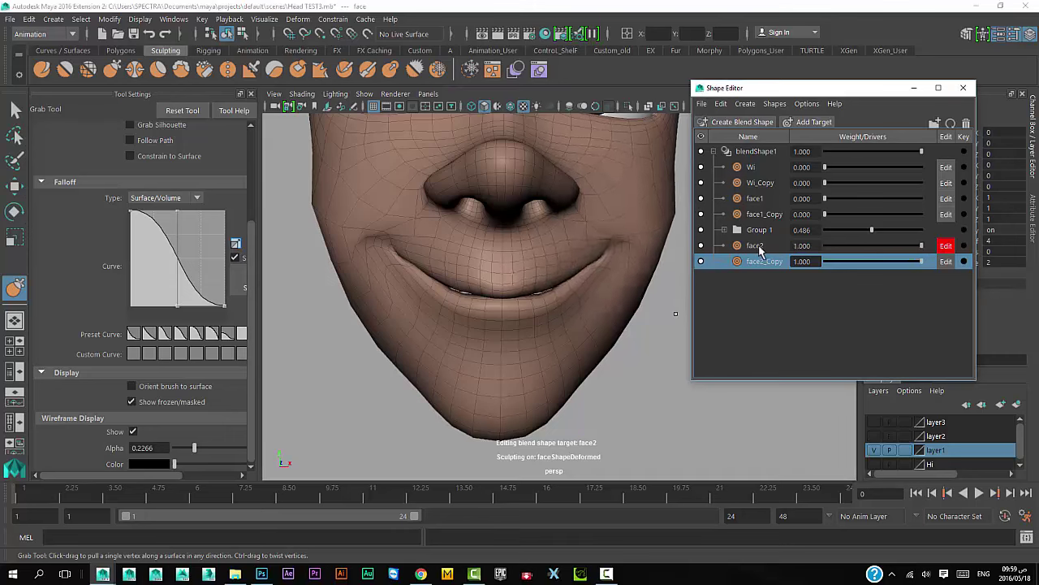
left_click(756, 246)
mouse_move(536, 268)
left_mouse_down("alt")
mouse_move(479, 280)
mouse_move(585, 371)
mouse_move(500, 333)
mouse_move(552, 324)
left_mouse_up("alt")
left_click(918, 253)
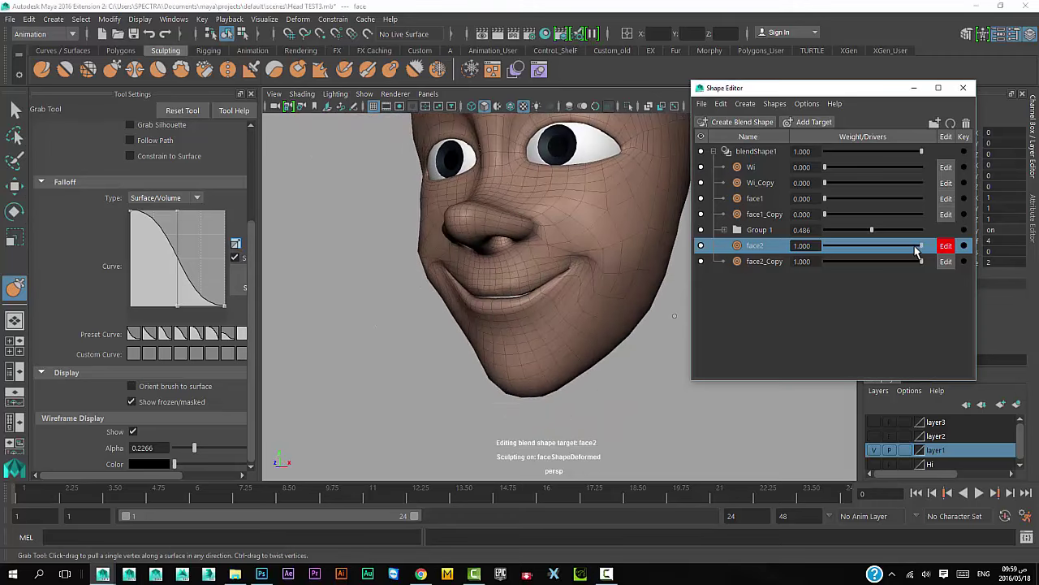
left_click_drag(921, 245, 759, 253)
Step: Drive face2 and face2_Copy together up to 1.000 with smooth preview (3) on
left_click(770, 263, "ctrl")
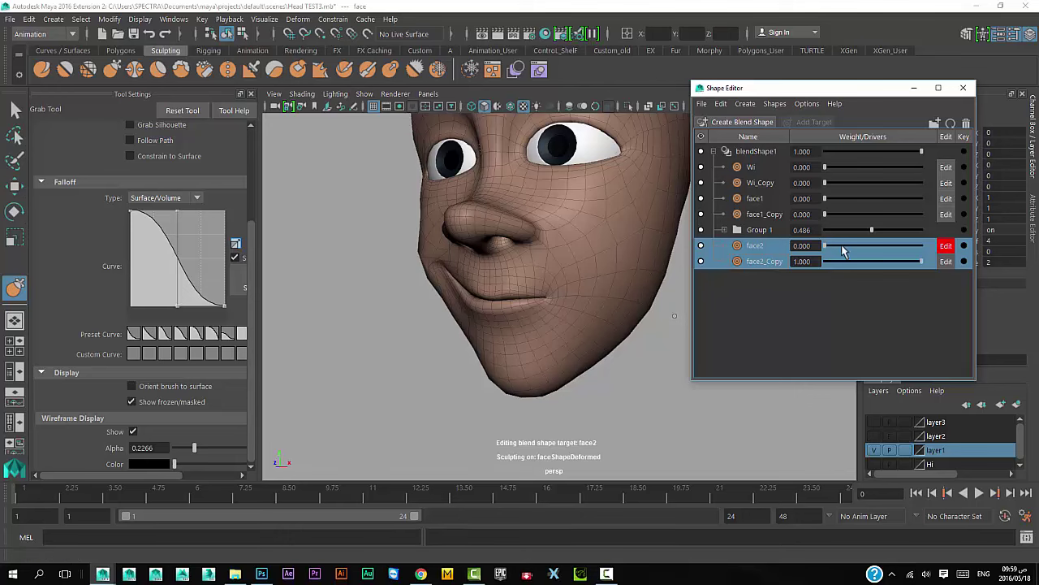
left_click_drag(824, 245, 966, 260)
left_click_drag(629, 341, 615, 290, "alt")
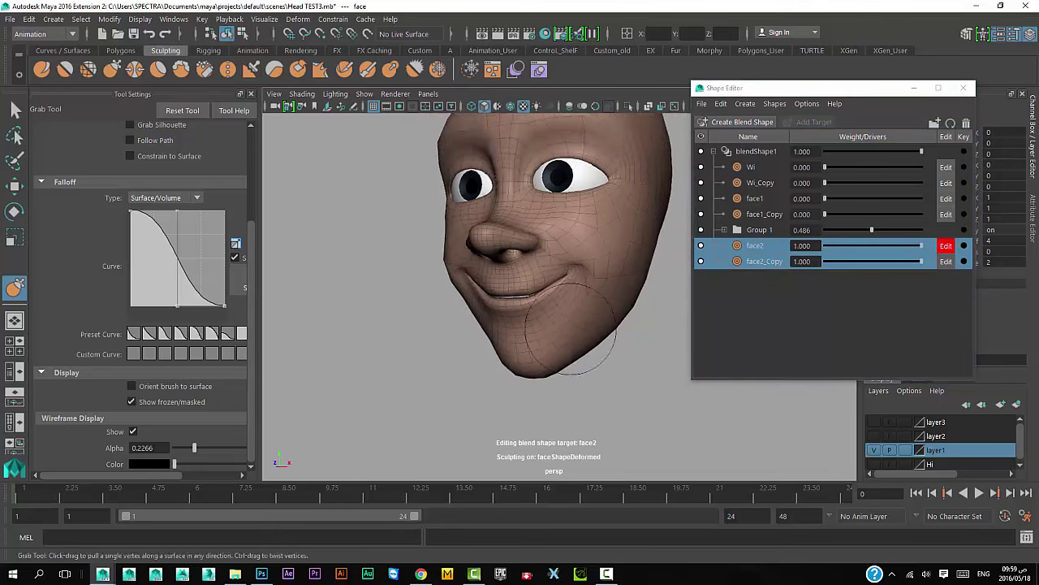
key("3")
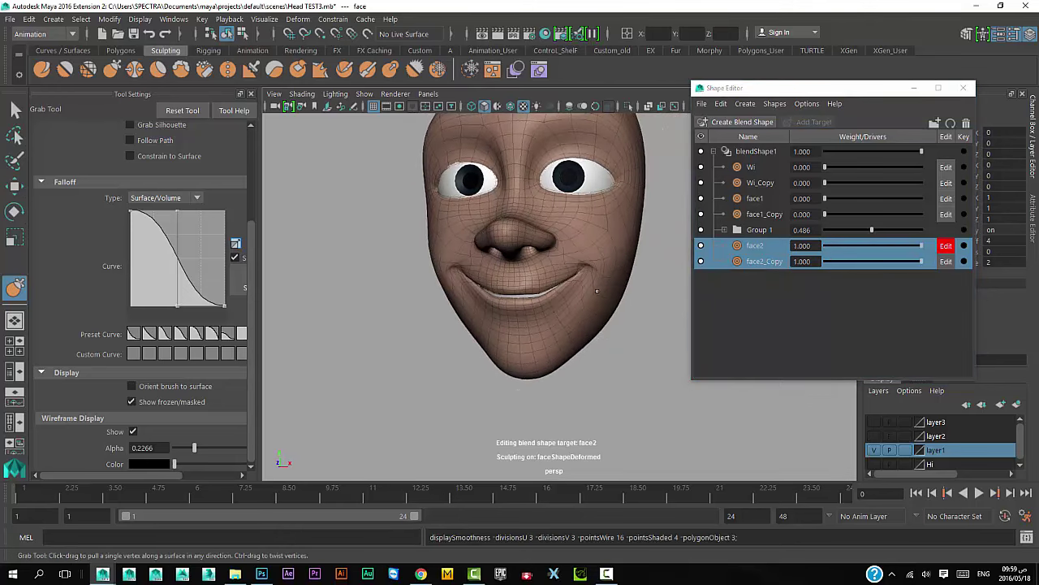
left_click(917, 253)
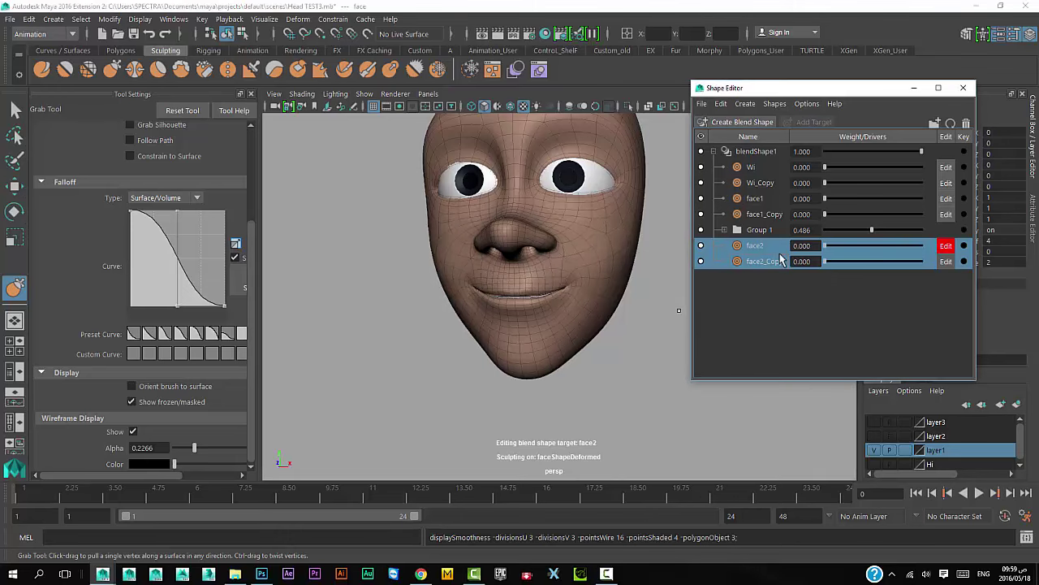
left_click_drag(867, 257, 924, 260)
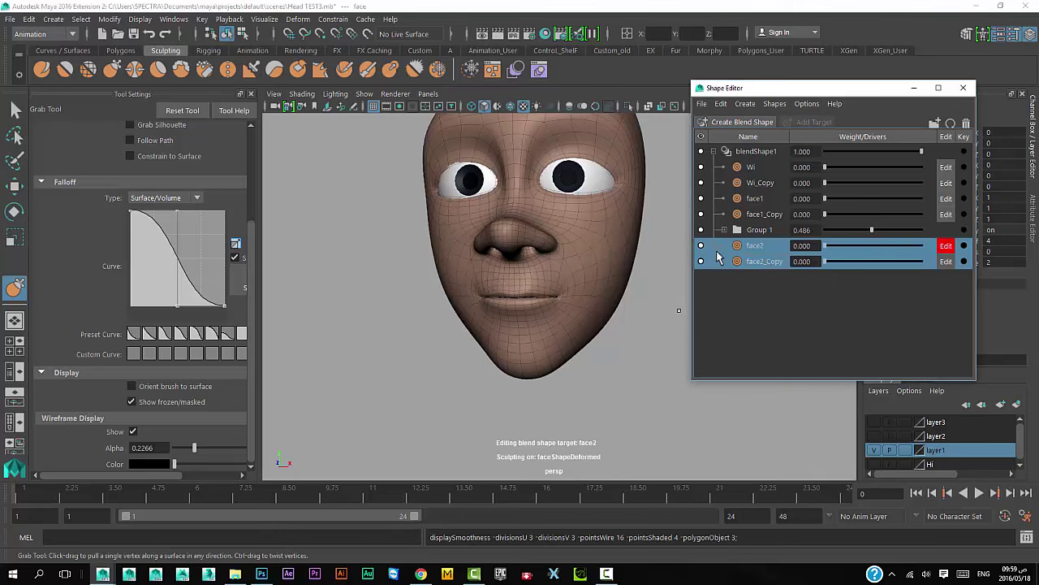
mouse_move(593, 349)
left_mouse_down("alt")
mouse_move(617, 350)
mouse_move(552, 365)
mouse_move(587, 362)
mouse_move(597, 382)
mouse_move(569, 393)
mouse_move(558, 379)
mouse_move(623, 379)
mouse_move(587, 378)
left_mouse_up("alt")
Step: Switch to the Move tool and turn both smile targets down to remove the smile
key("w")
left_click(594, 378)
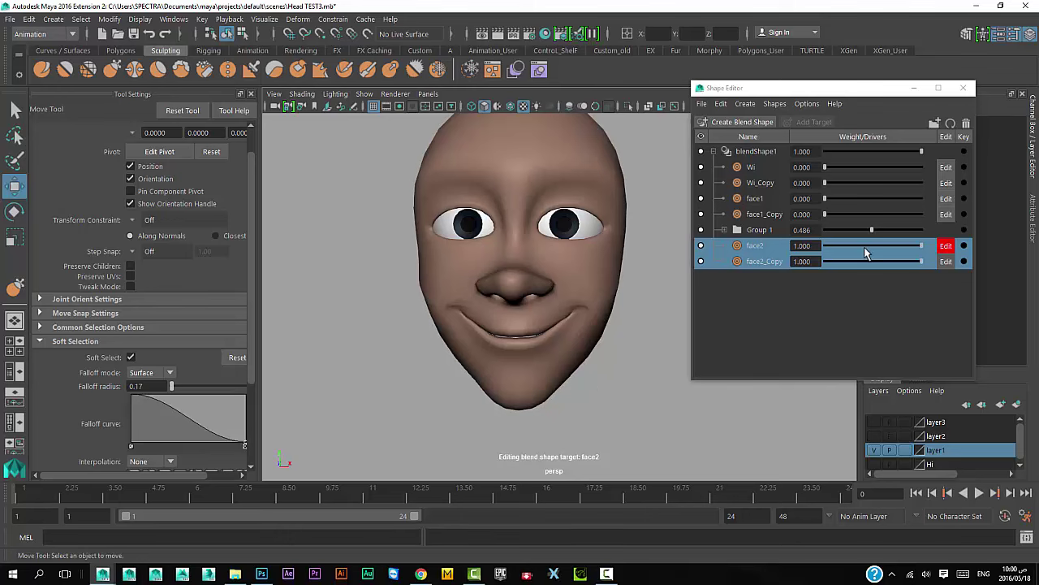
left_click_drag(921, 245, 837, 247)
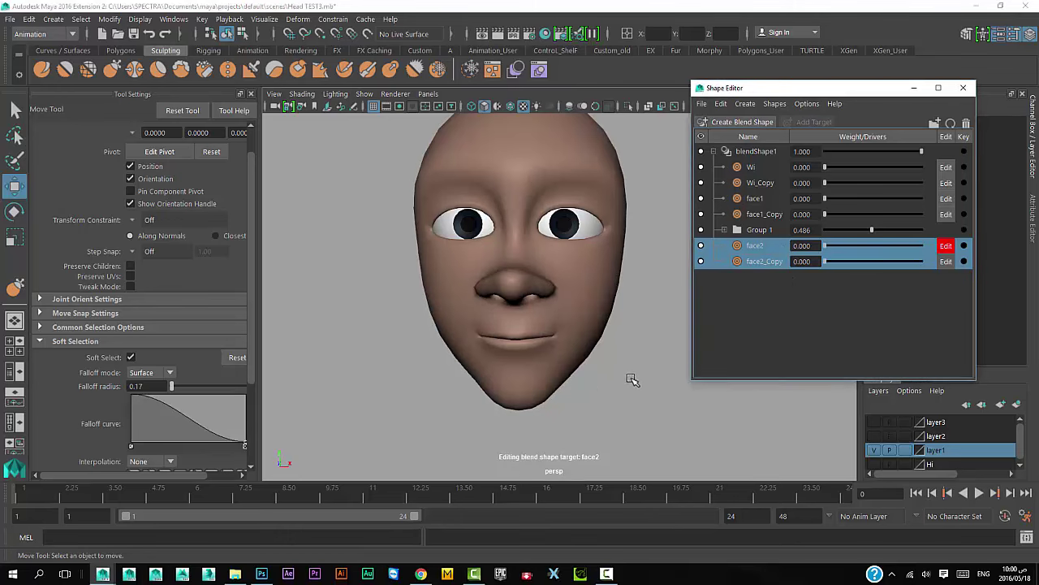
mouse_move(631, 379)
left_mouse_down("alt")
mouse_move(557, 379)
mouse_move(779, 286)
left_mouse_up("alt")
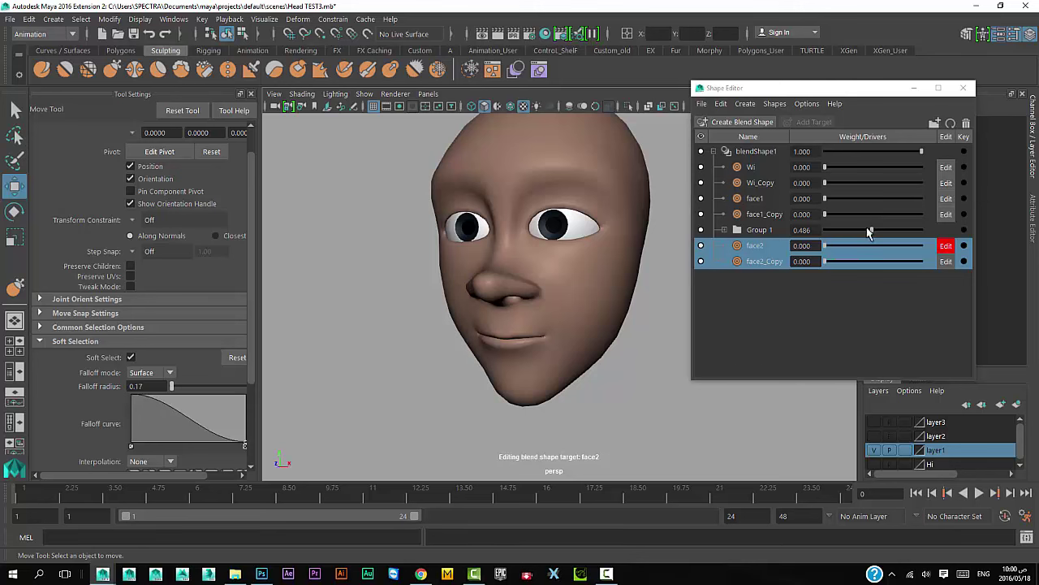
Step: Test the Group 1 eyelid weight and its CR_i and CL_i children, then lower Group 1
left_click_drag(869, 231, 982, 244)
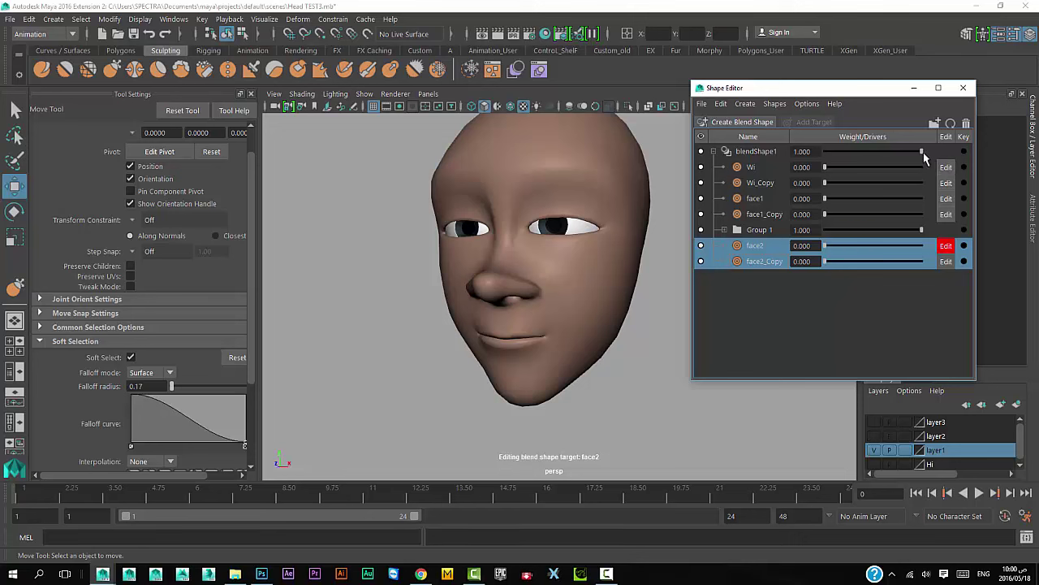
mouse_move(923, 233)
left_mouse_down()
mouse_move(853, 232)
mouse_move(982, 244)
left_mouse_up()
left_click(724, 229)
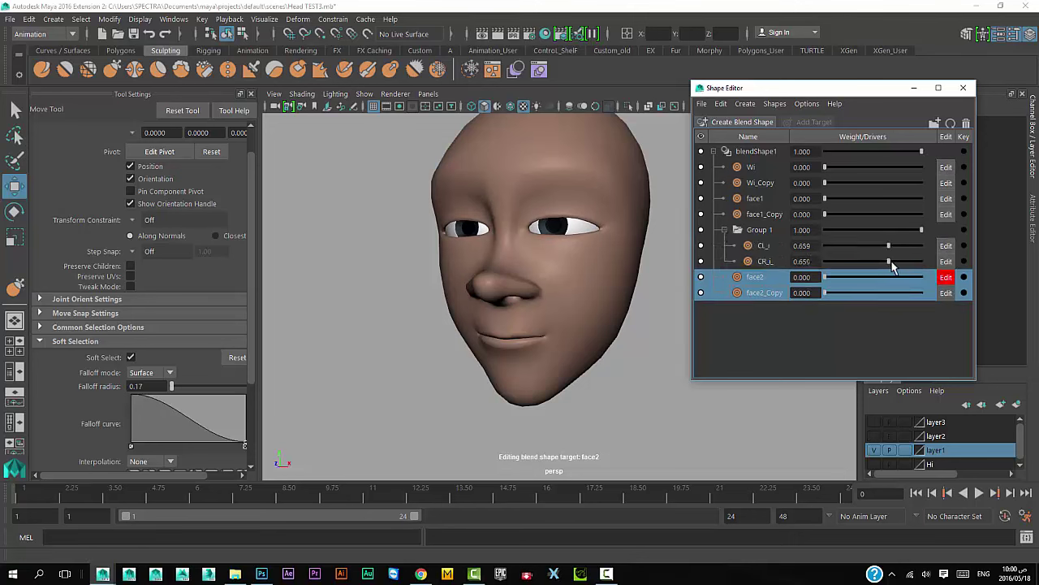
left_click_drag(890, 262, 952, 261)
left_click_drag(891, 244, 966, 254)
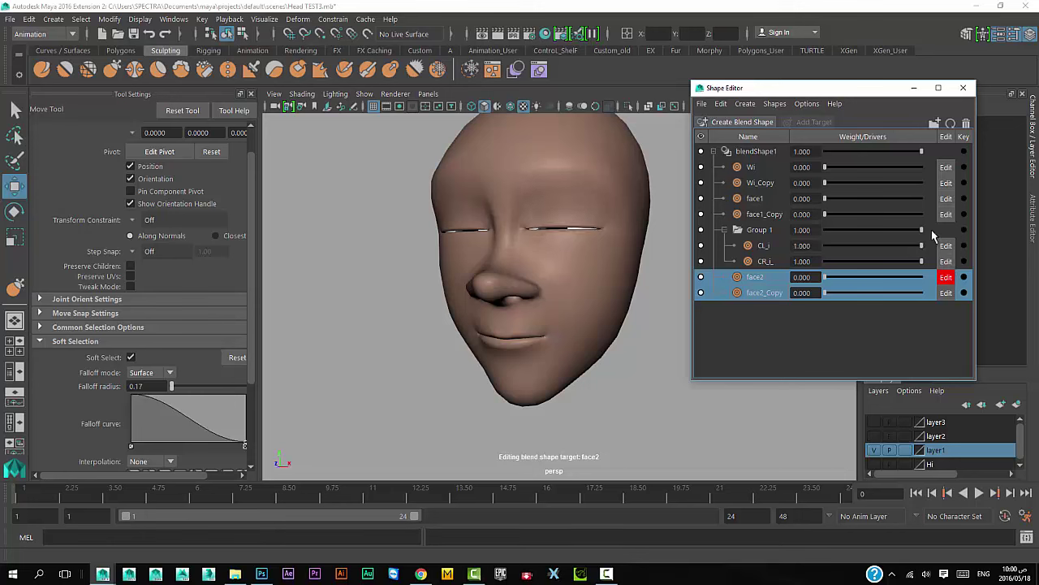
left_click_drag(916, 231, 865, 233)
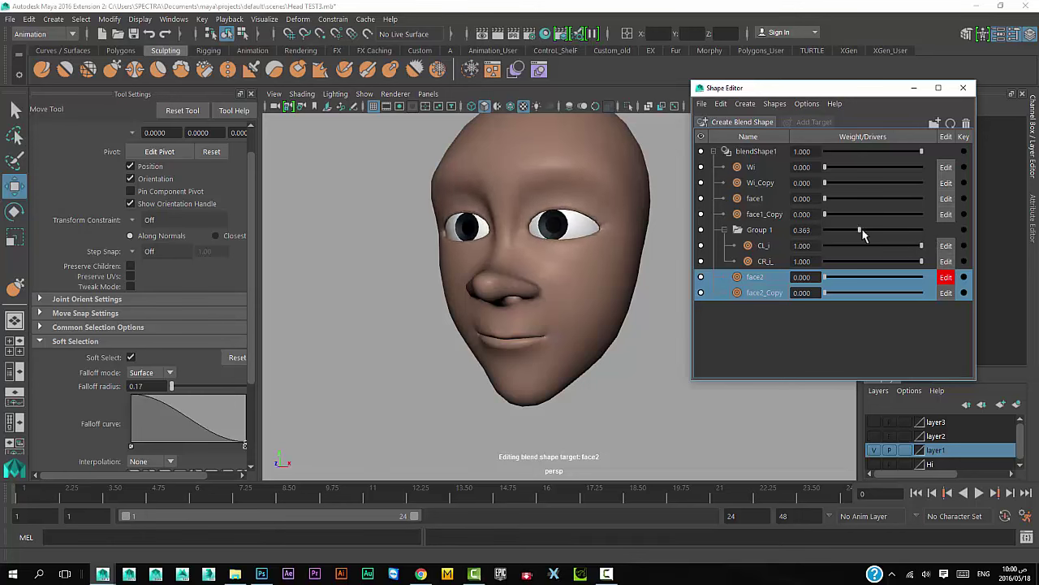
left_click_drag(564, 343, 566, 344, "alt")
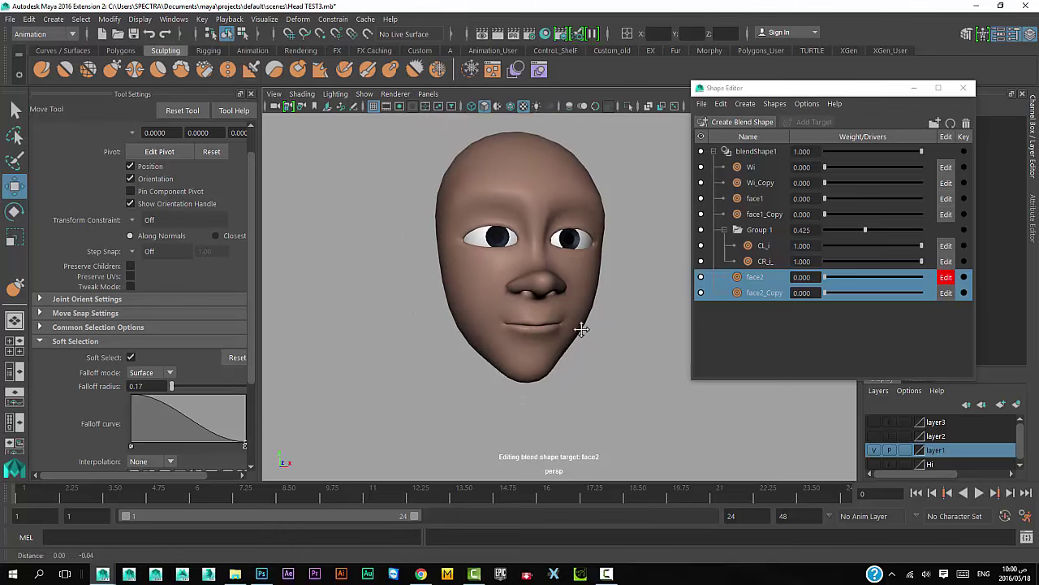
Step: Adjust the Wi and Wi_Copy weights and reset face1 to zero for a neutral face
left_click_drag(824, 168, 904, 168)
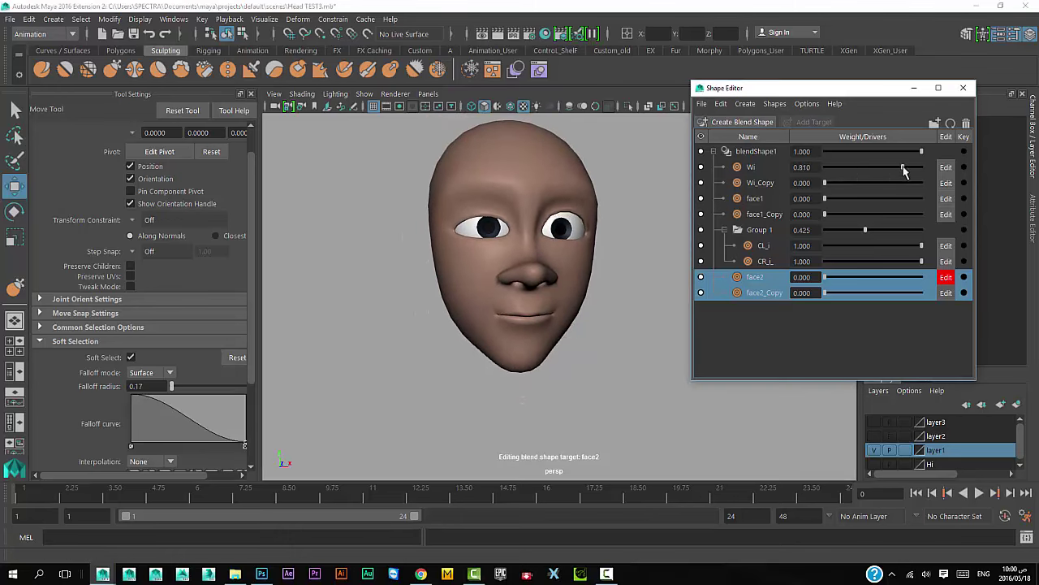
mouse_move(826, 184)
left_mouse_down()
mouse_move(861, 184)
mouse_move(824, 196)
mouse_move(906, 199)
left_mouse_up()
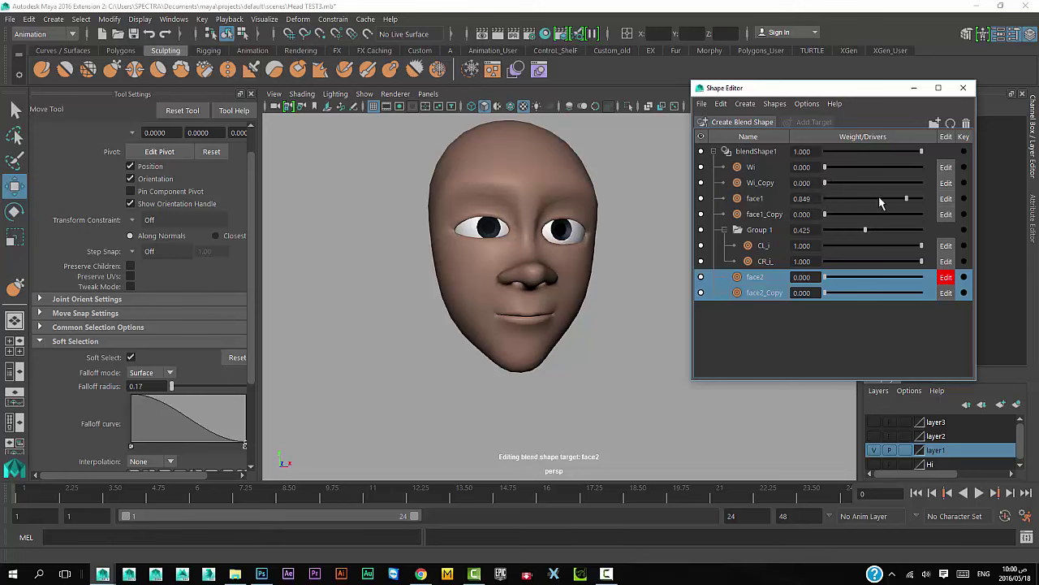
left_click_drag(842, 219, 825, 219)
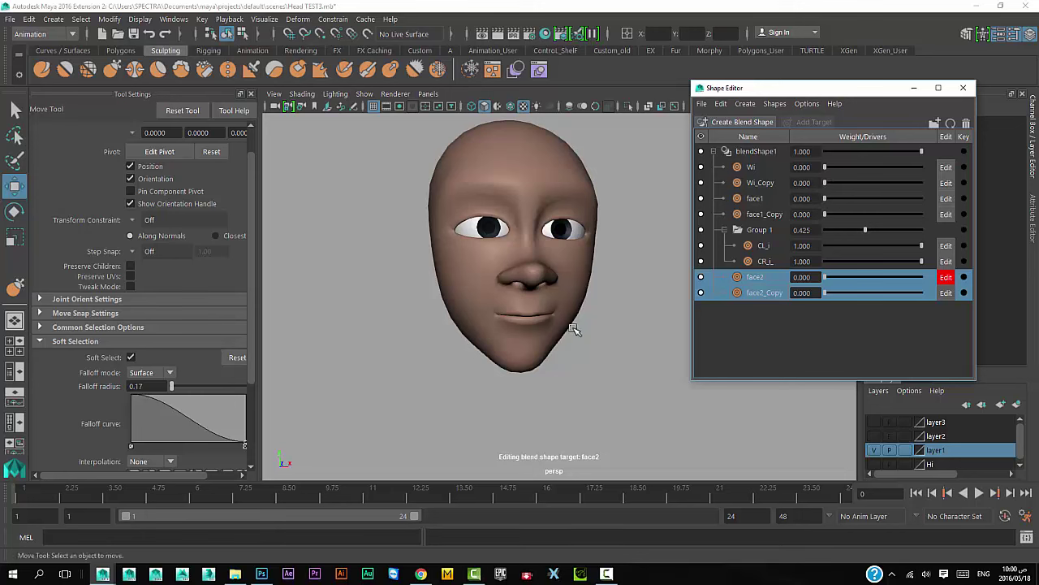
mouse_move(557, 364)
left_mouse_down("alt")
mouse_move(512, 365)
mouse_move(501, 355)
mouse_move(557, 360)
left_mouse_up("alt")
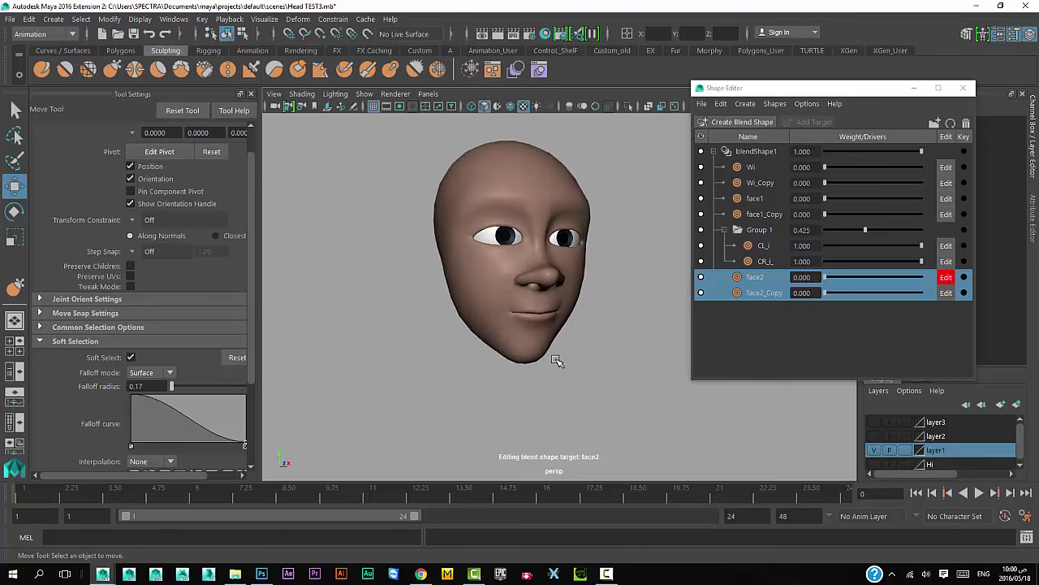
mouse_move(526, 323)
left_mouse_down("alt")
mouse_move(470, 355)
mouse_move(541, 389)
mouse_move(514, 378)
mouse_move(529, 348)
left_mouse_up("alt")
Step: Select blendShape1 and add a new face3 target
left_click(531, 327)
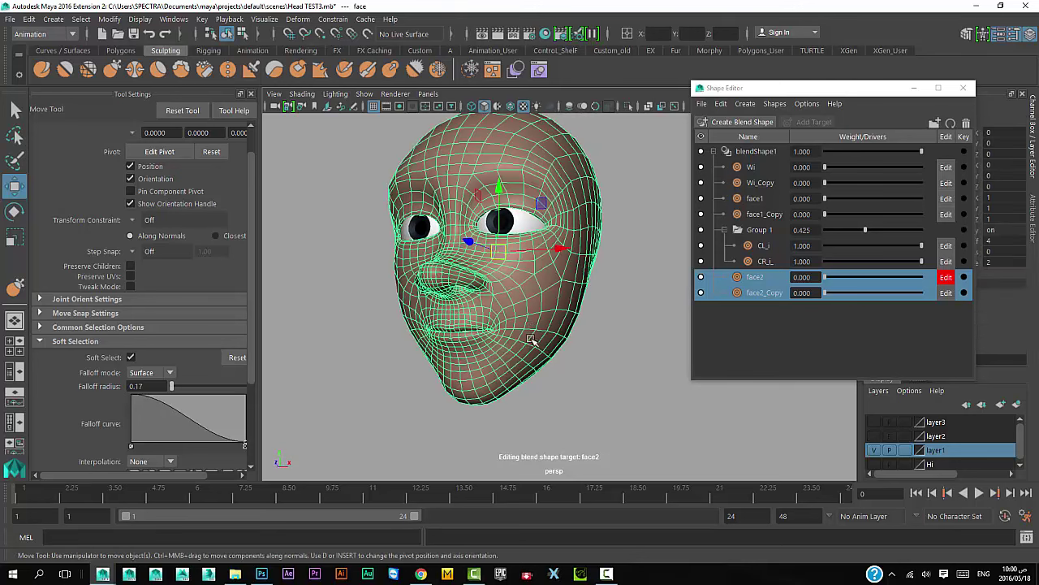
left_click(751, 152)
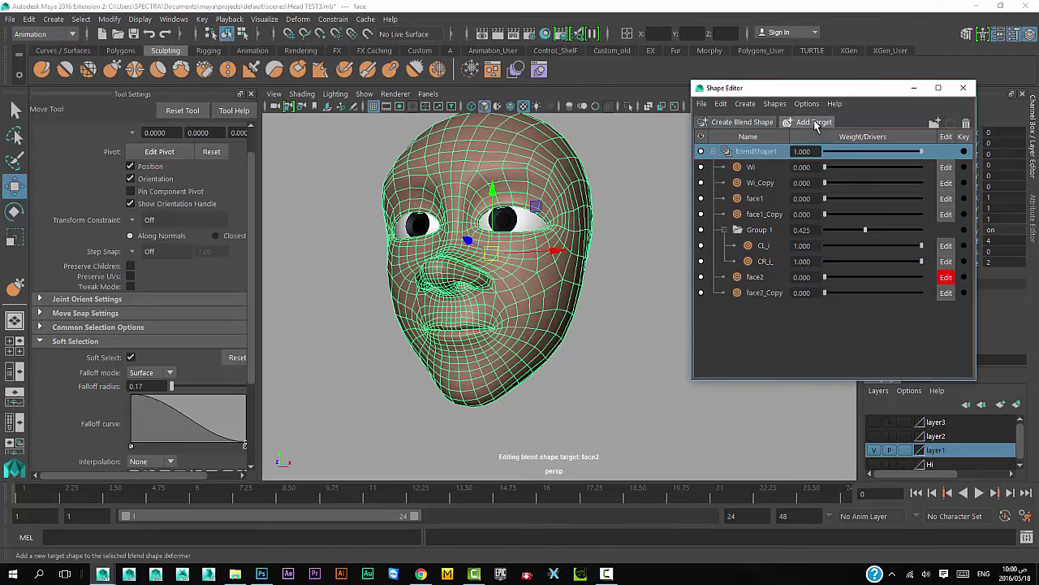
left_click(626, 282)
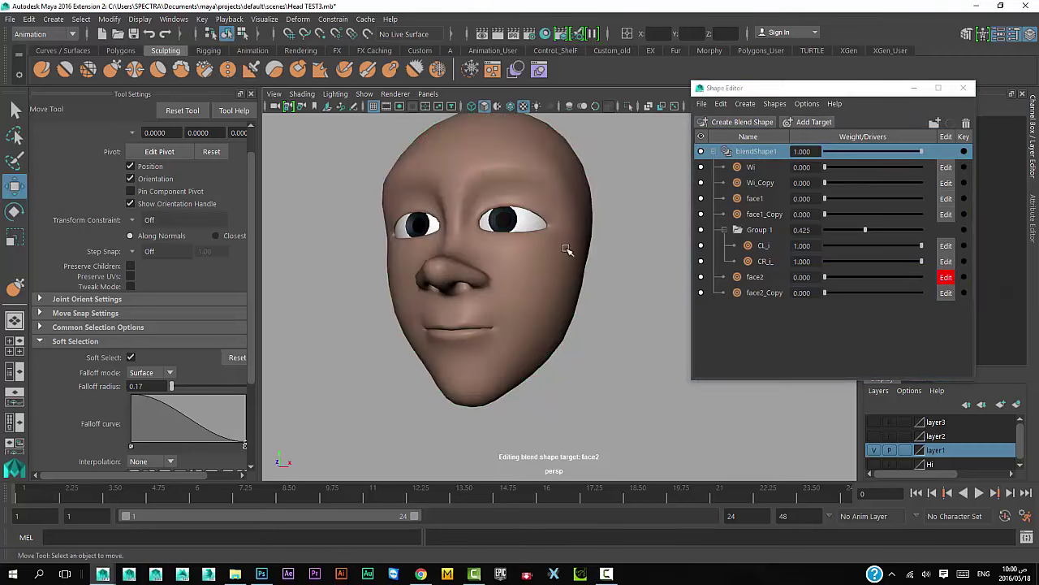
left_click(813, 122)
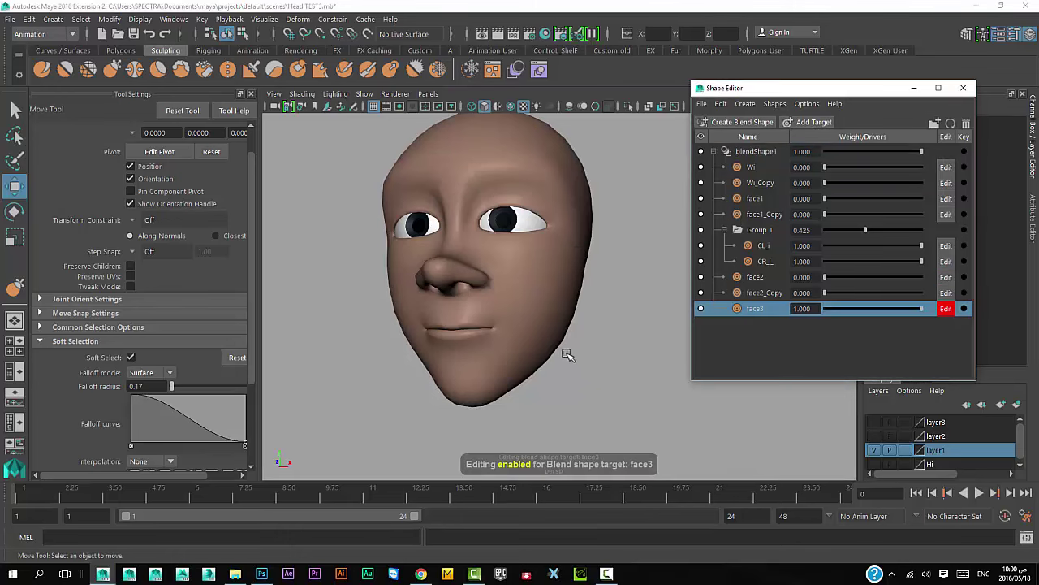
scroll(544, 324, "up", 2)
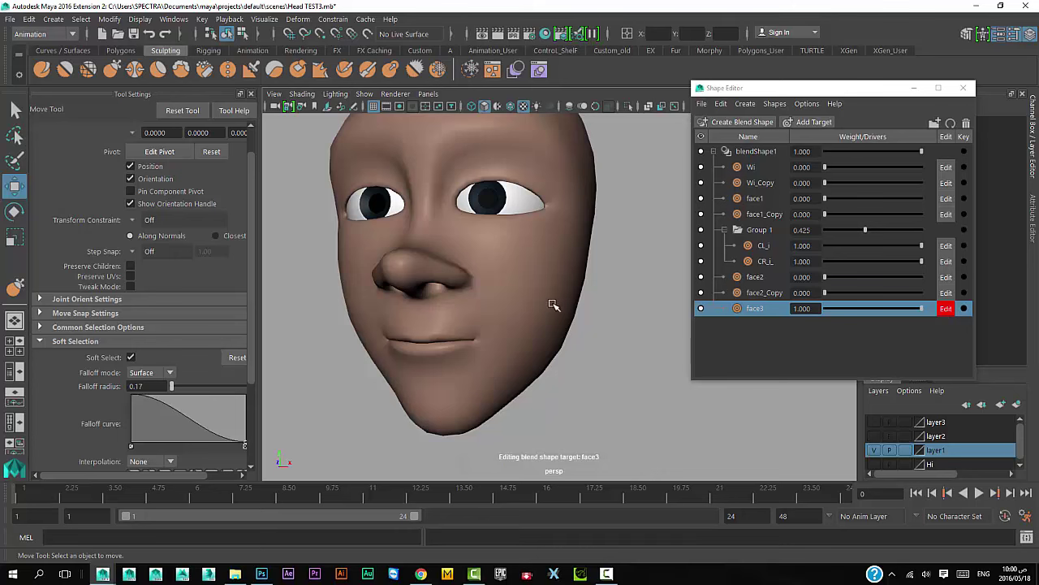
Step: Select the head mesh and switch to sculpting with the Grab brush
left_click(548, 307)
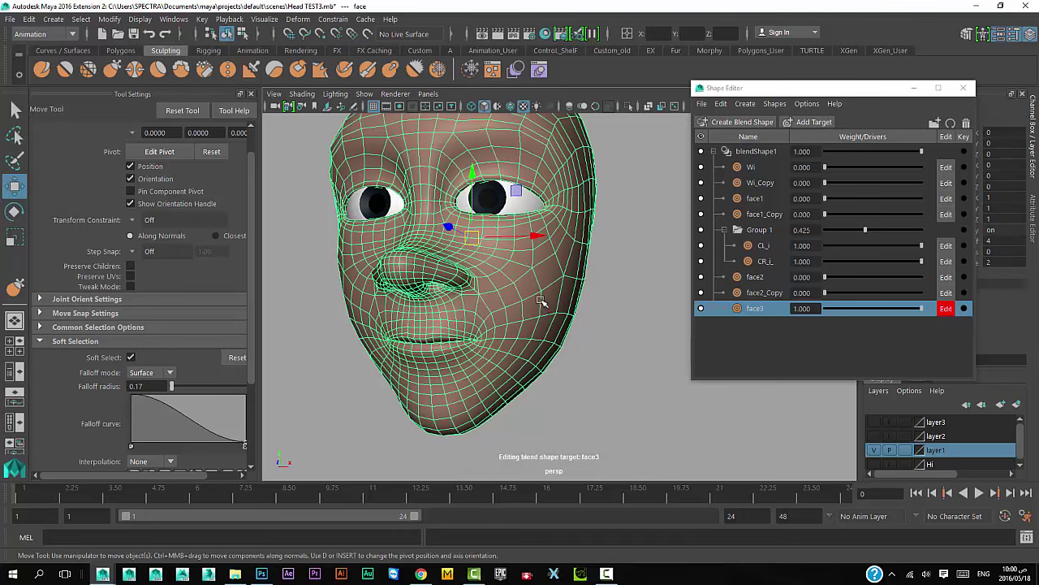
left_click(112, 69)
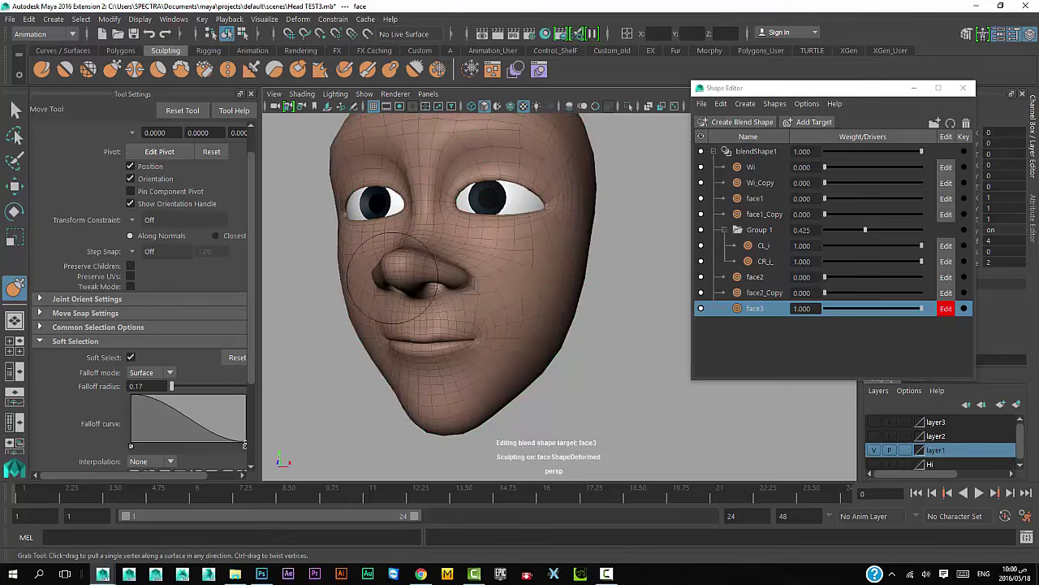
right_click(522, 313)
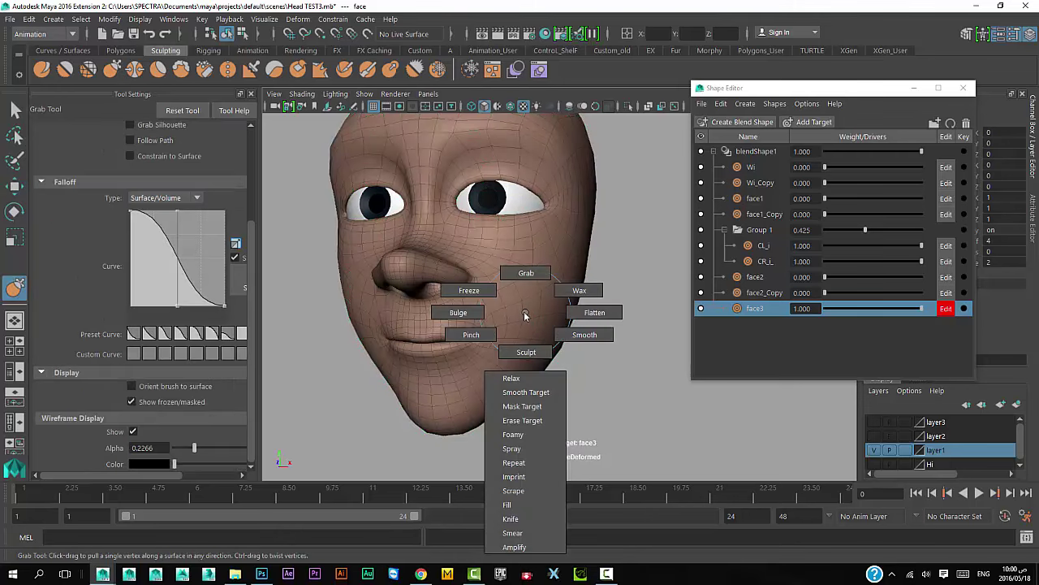
left_click(526, 272)
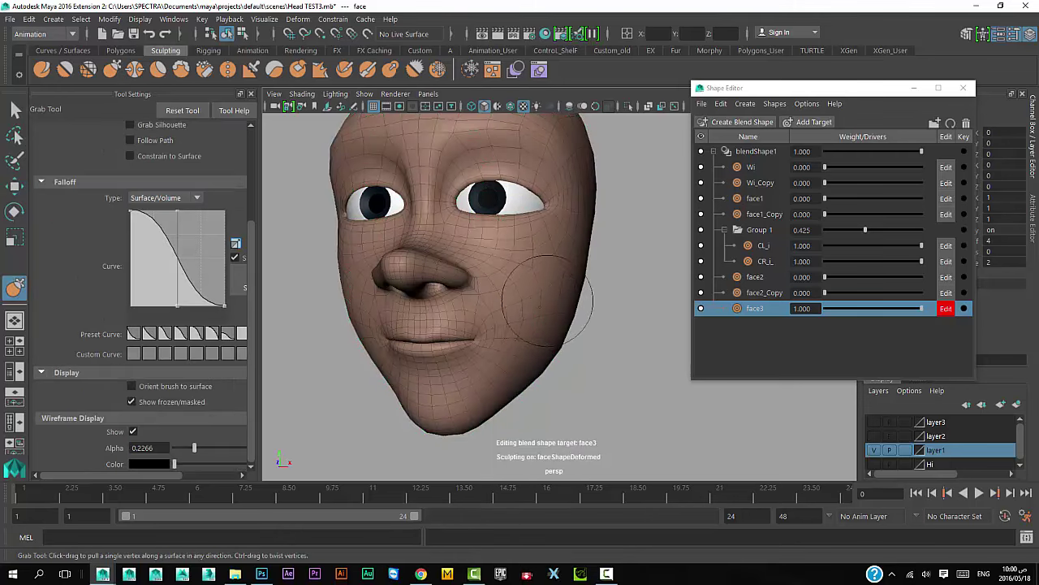
Step: Sculpt a puffed cheek on one side while turning the head toward the front
left_click_drag(536, 325, 562, 326, "alt")
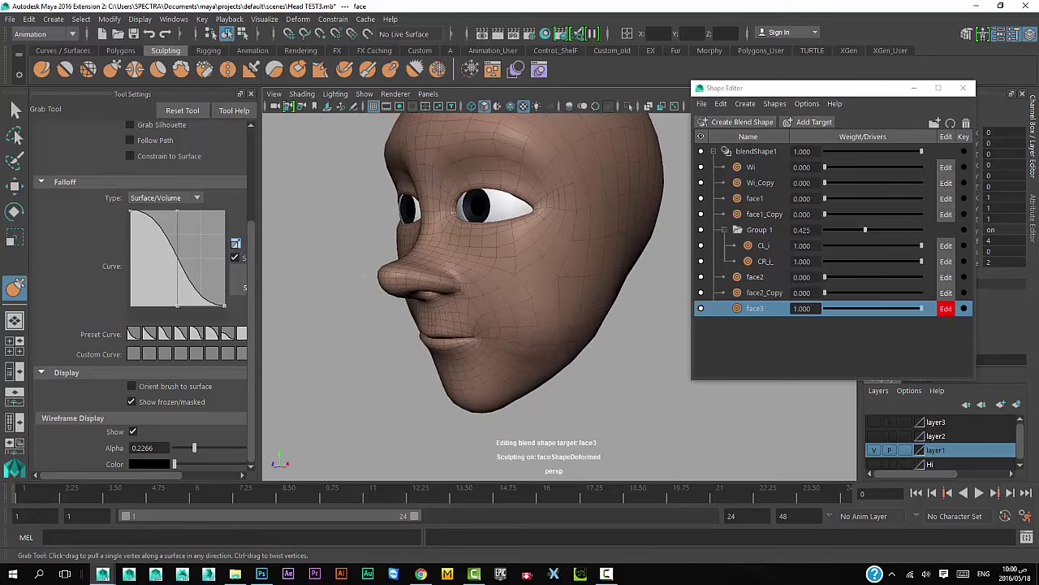
mouse_move(566, 295)
left_mouse_down("alt")
mouse_move(520, 349)
mouse_move(548, 351)
left_mouse_up("alt")
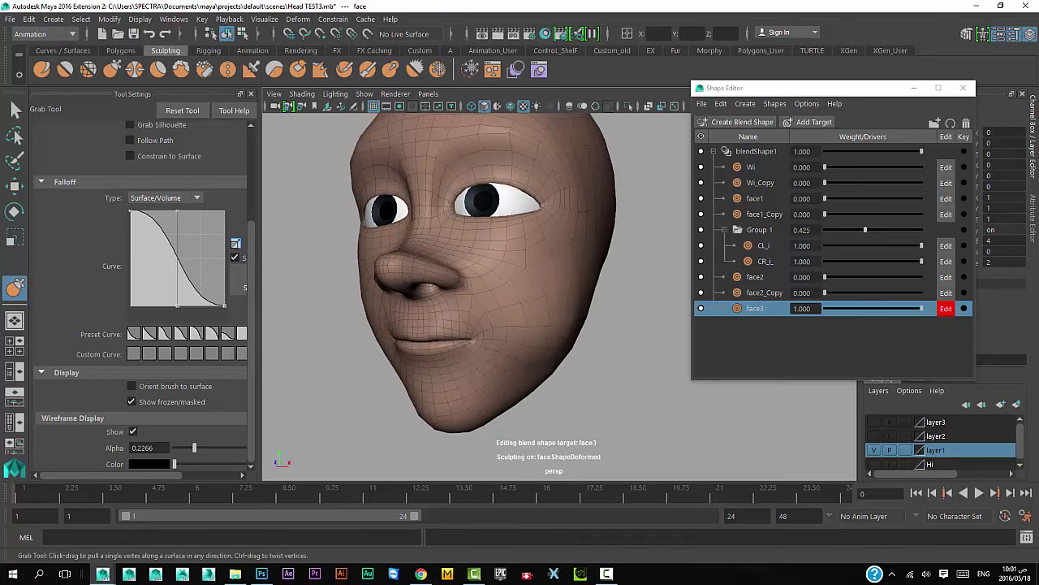
left_click_drag(557, 349, 579, 276, "alt")
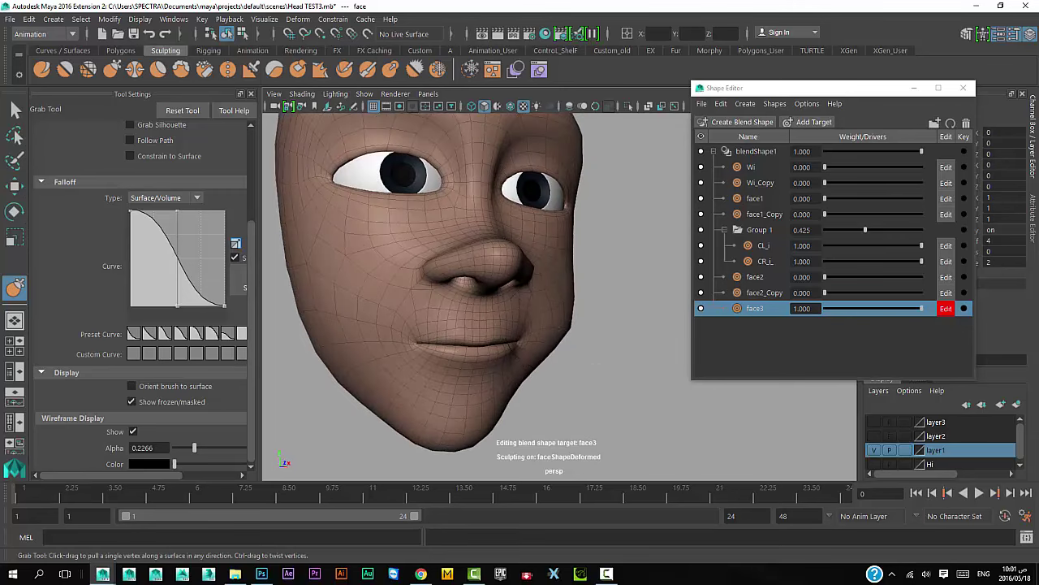
left_click_drag(583, 325, 539, 331, "alt")
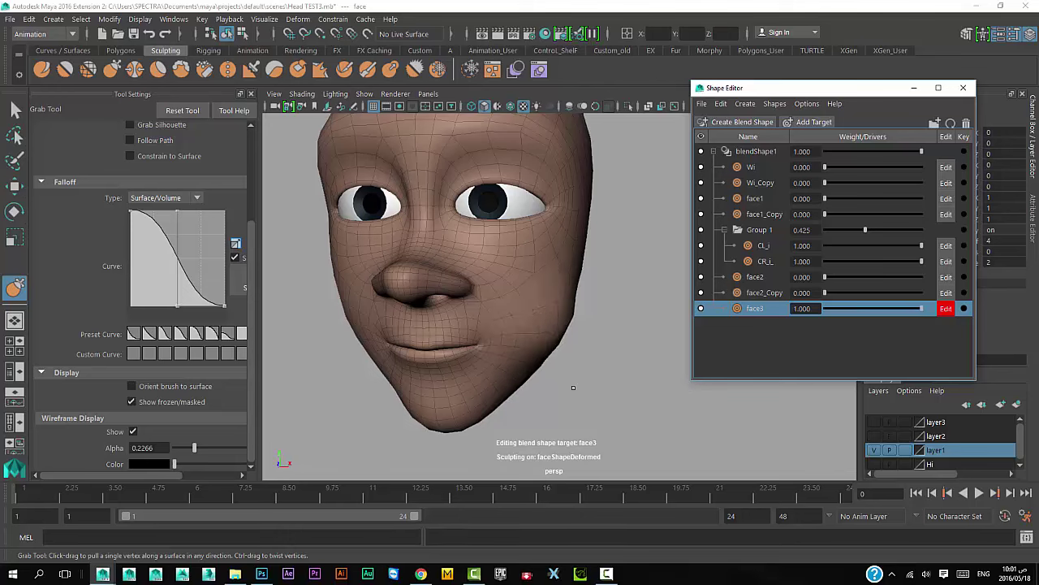
mouse_move(545, 324)
left_mouse_down("alt")
mouse_move(562, 373)
mouse_move(601, 370)
left_mouse_up("alt")
left_click(913, 319)
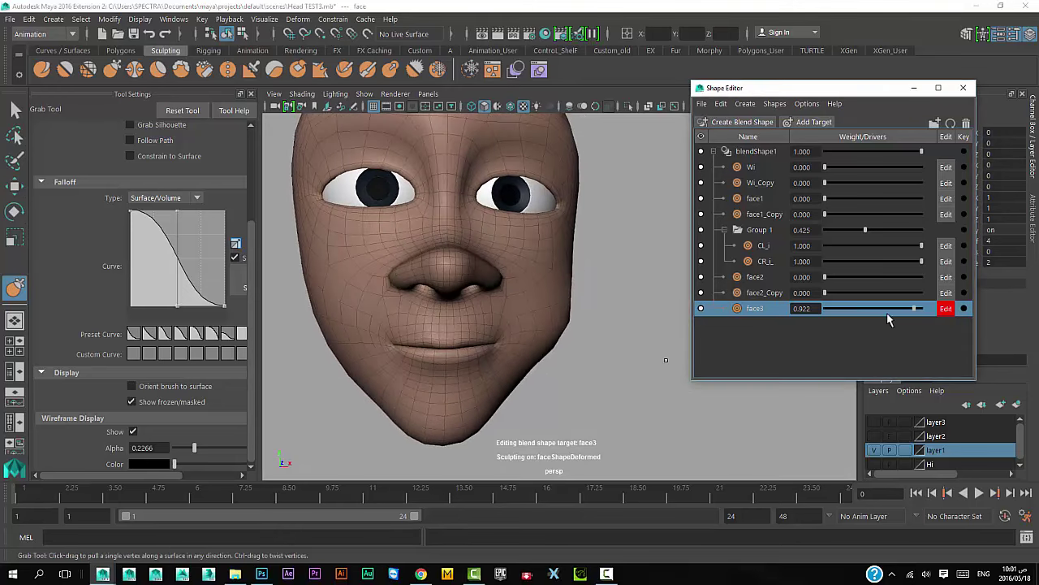
Step: Check the face3 cheek and jaw from three-quarter, top and front views at partial weight
left_click_drag(527, 374, 586, 327, "alt")
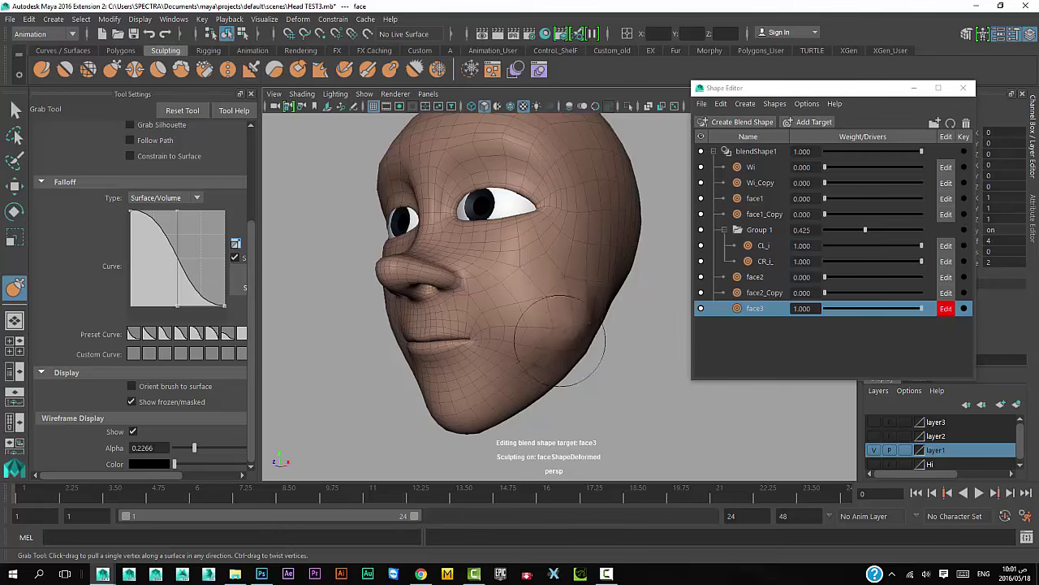
left_click_drag(555, 367, 566, 339, "alt")
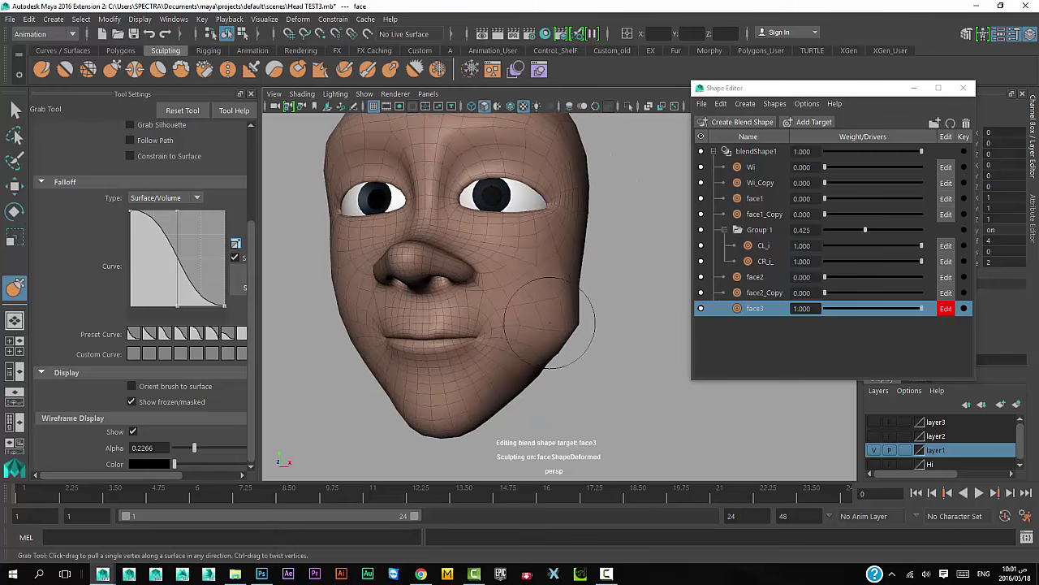
left_click_drag(567, 378, 592, 314, "alt")
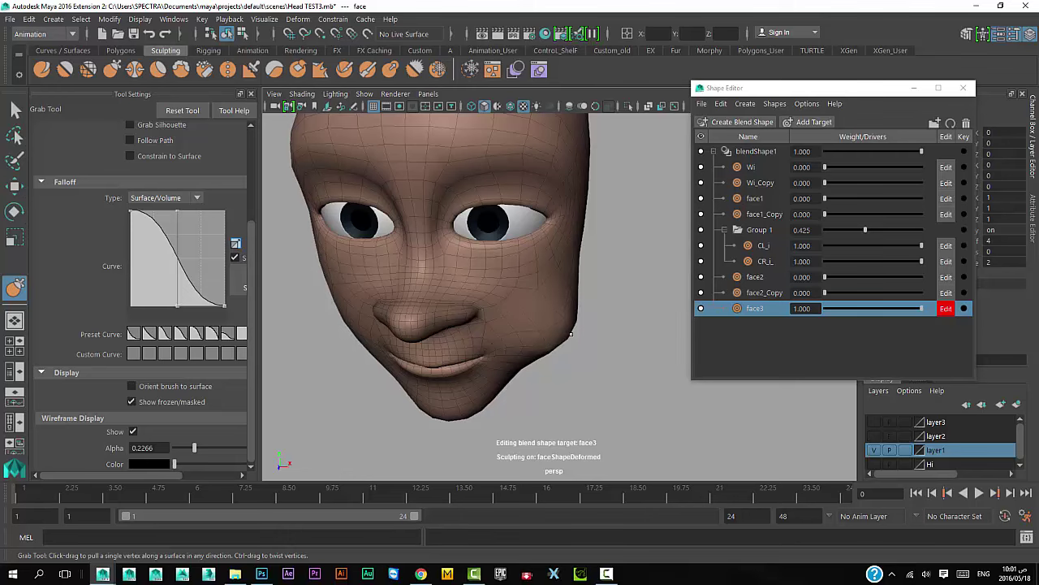
left_click_drag(545, 351, 519, 398, "alt")
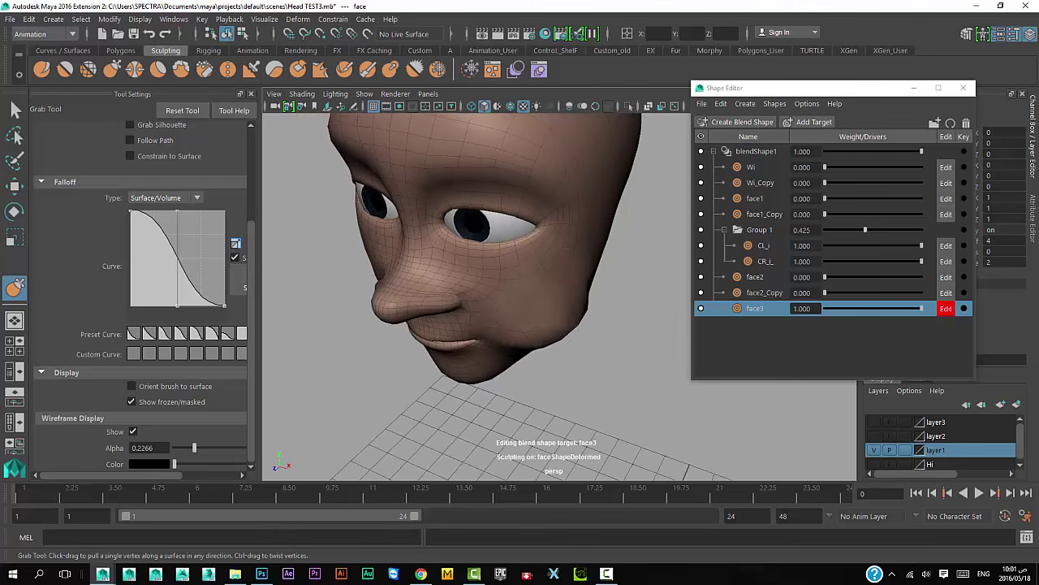
mouse_move(553, 345)
left_mouse_down("alt")
mouse_move(588, 325)
mouse_move(494, 365)
left_mouse_up("alt")
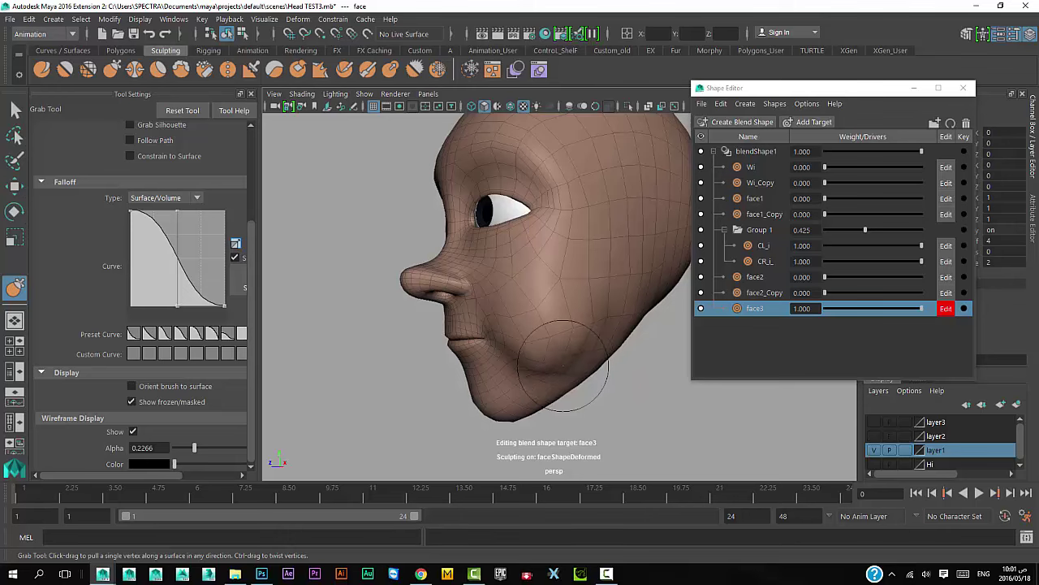
mouse_move(609, 322)
left_mouse_down("alt")
mouse_move(601, 366)
mouse_move(560, 360)
mouse_move(679, 346)
left_mouse_up("alt")
mouse_move(921, 313)
left_mouse_down()
mouse_move(800, 321)
mouse_move(958, 313)
left_mouse_up()
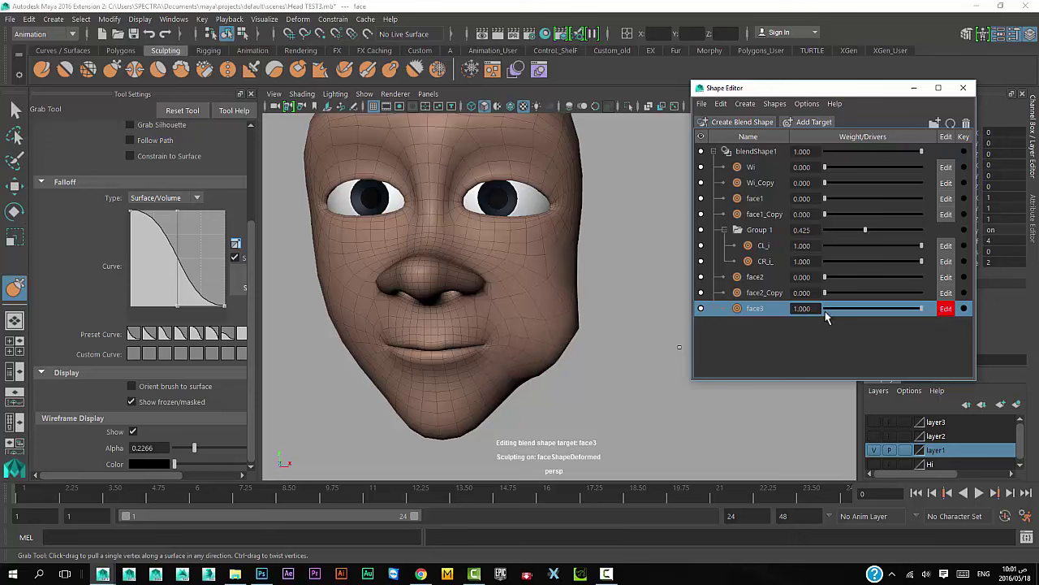
Step: Duplicate face3 and flip face3_Copy onto the opposite cheek
right_click(760, 314)
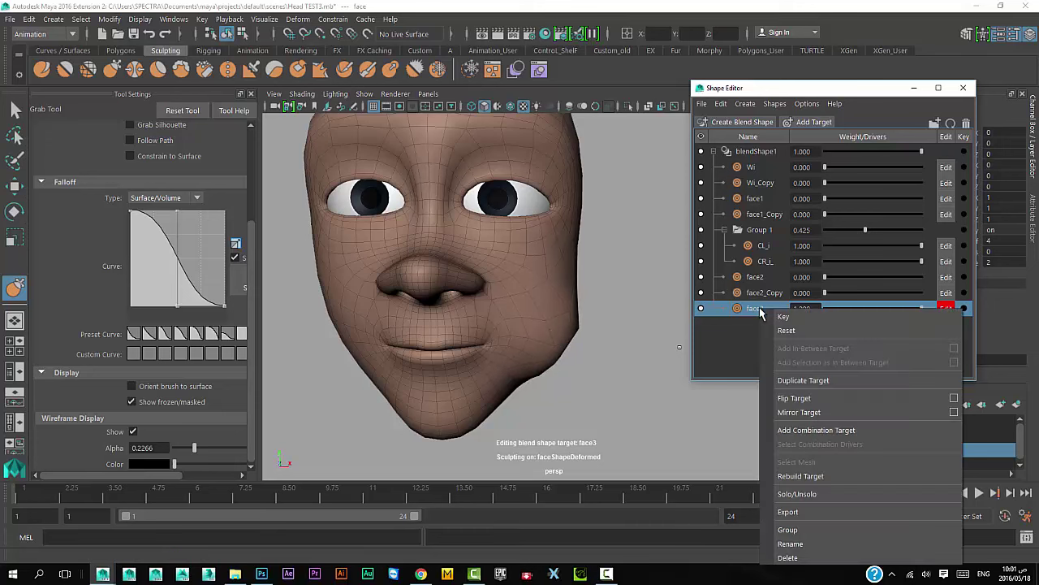
left_click(804, 380)
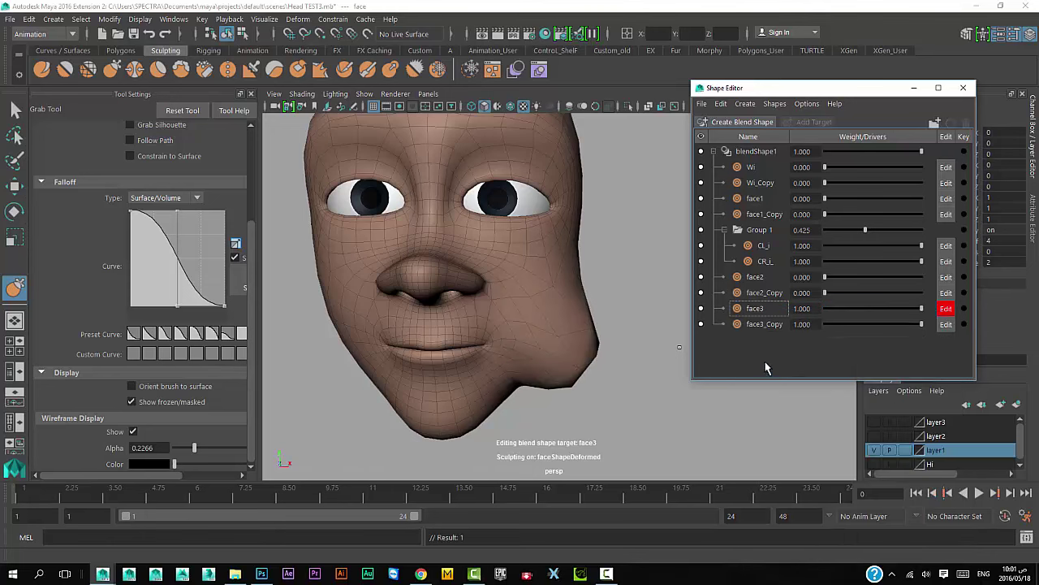
left_click(761, 329)
right_click(761, 328)
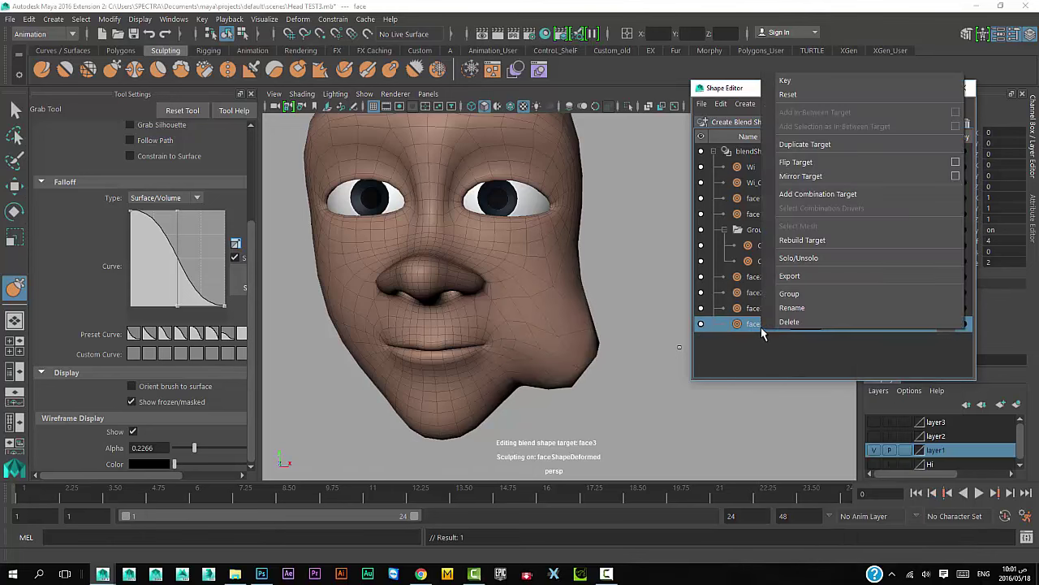
left_click(798, 163)
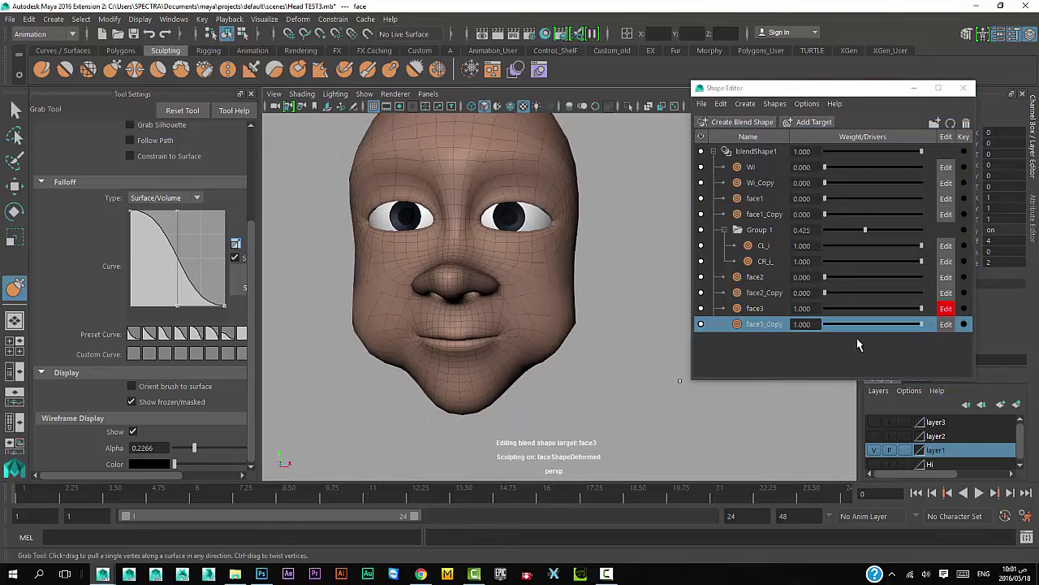
Step: Select both cheek targets and set their weights to zero
left_click(755, 309, "shift")
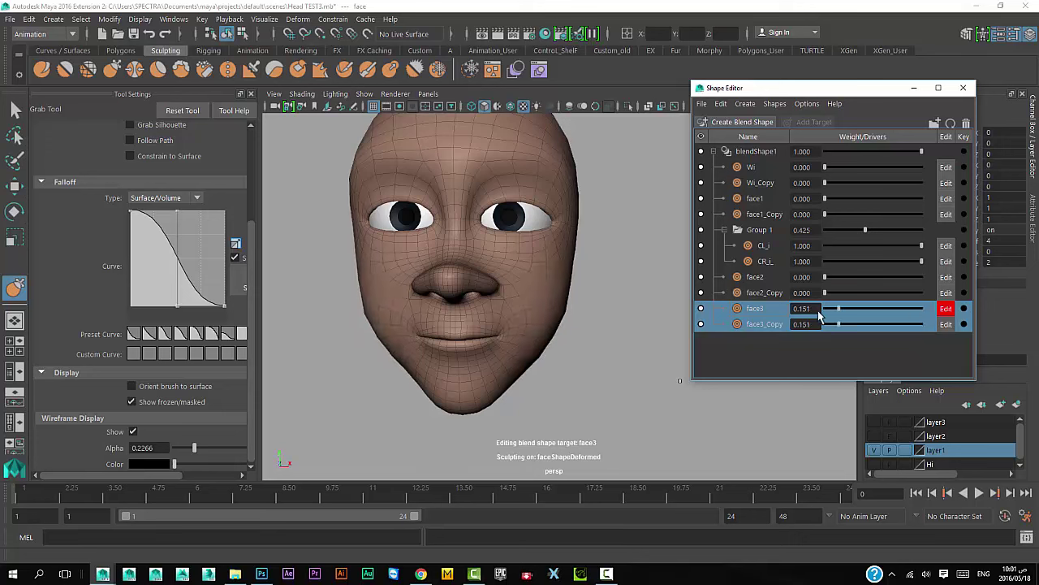
mouse_move(921, 324)
left_mouse_down()
mouse_move(823, 320)
mouse_move(921, 324)
mouse_move(784, 324)
mouse_move(787, 333)
left_mouse_up()
left_click(825, 352)
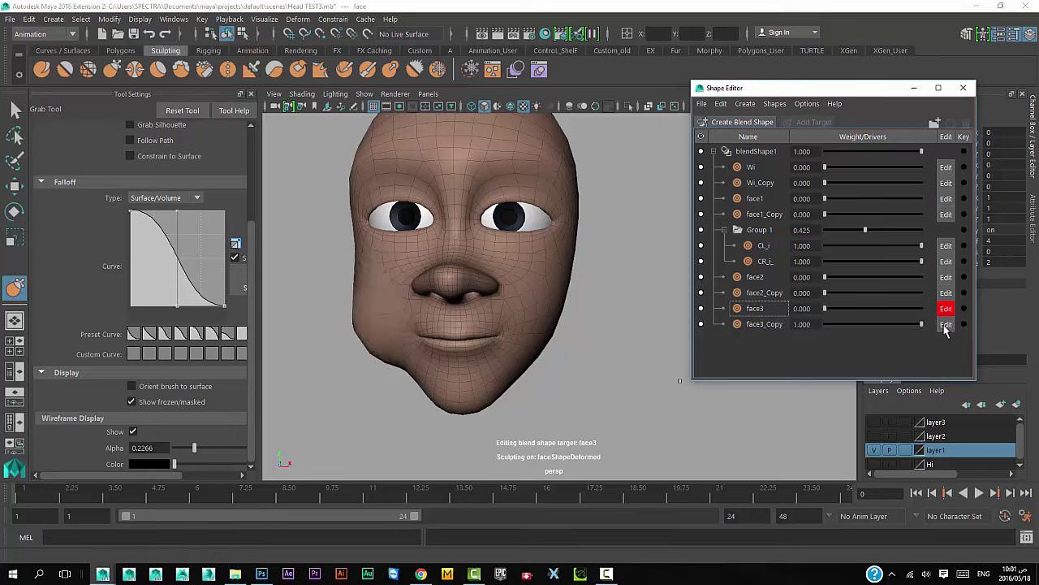
Step: Switch to the Move tool, deselect the head, and turn off face3's sculpt editing
left_click_drag(498, 417, 524, 358, "alt")
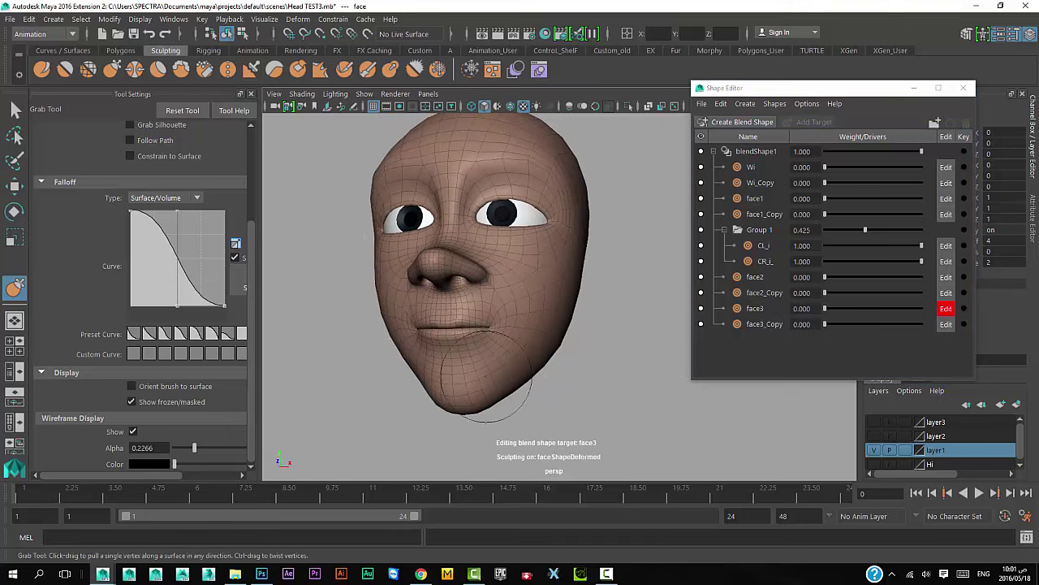
scroll(531, 351, "up", 3)
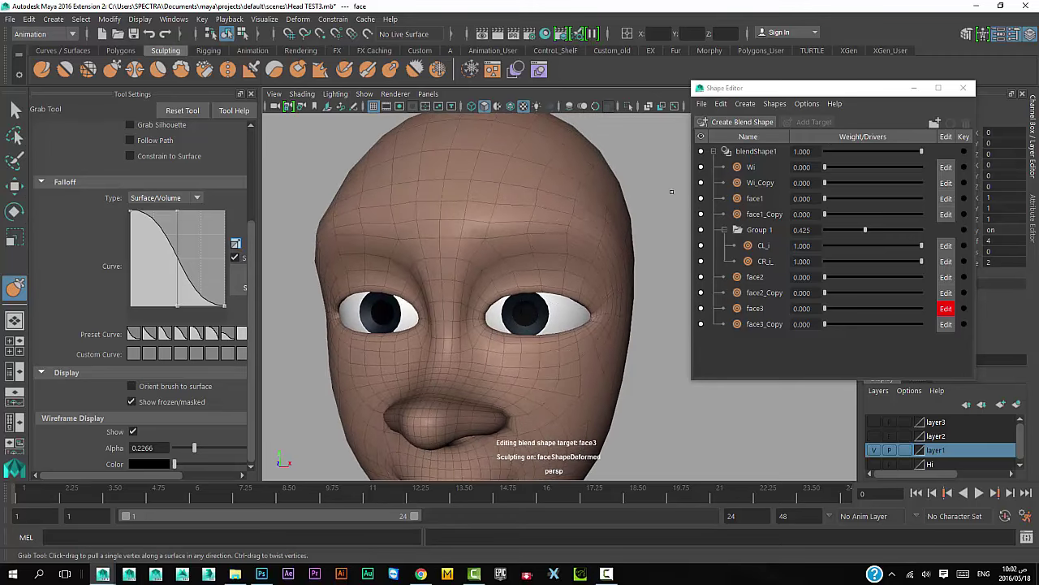
key("w")
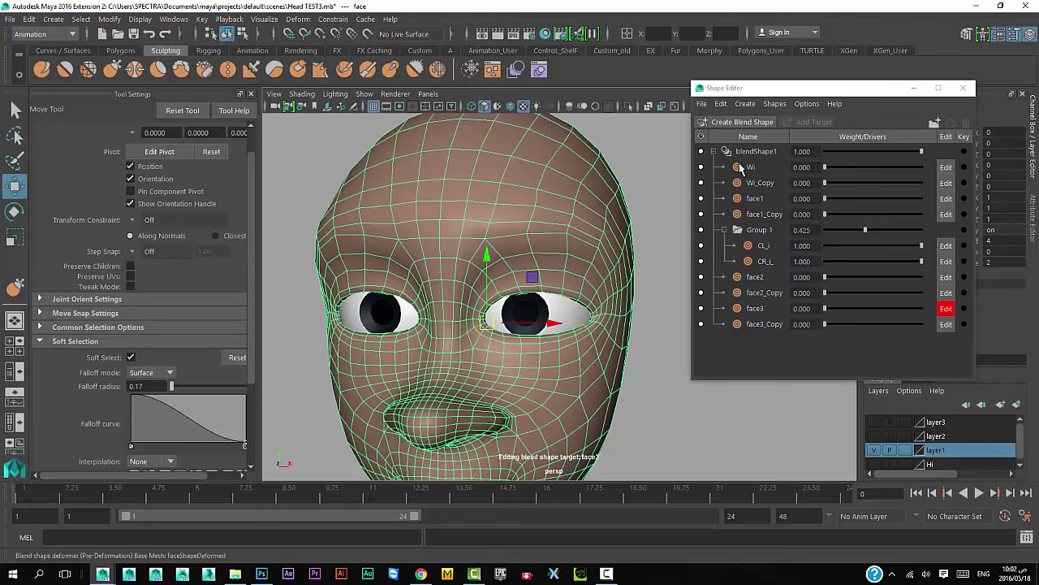
left_click(706, 347)
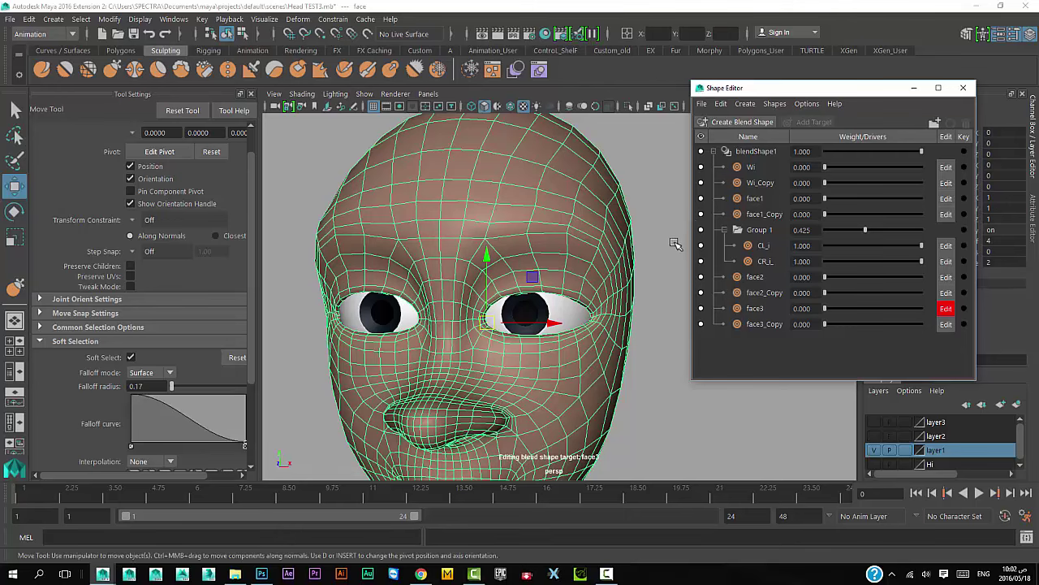
left_click(664, 274)
left_click_drag(664, 275, 617, 339, "alt")
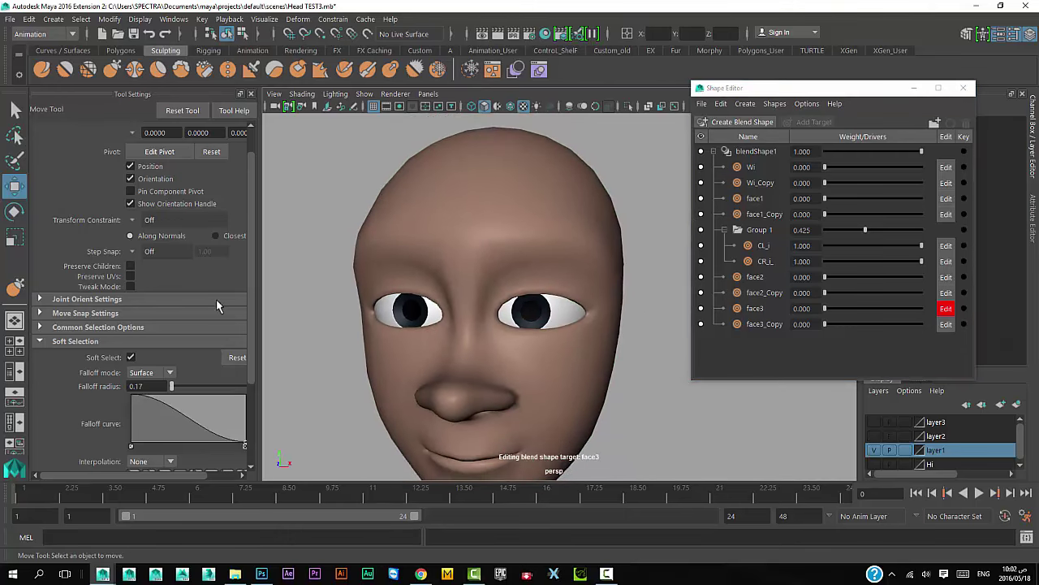
left_click(947, 309)
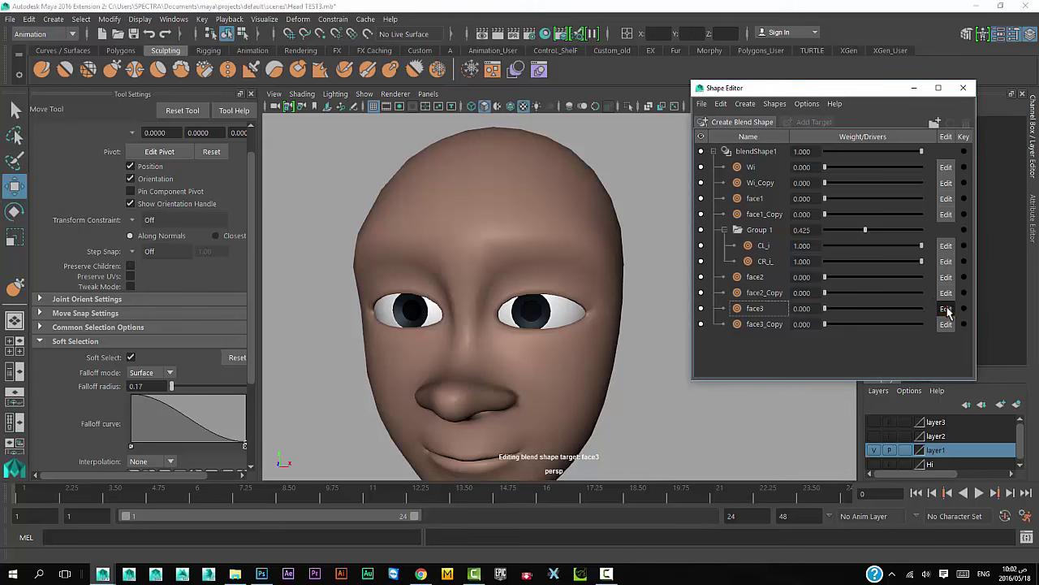
Step: Add a new face4 target to blendShape1 with sculpt editing enabled
left_click(785, 151)
left_click(811, 121)
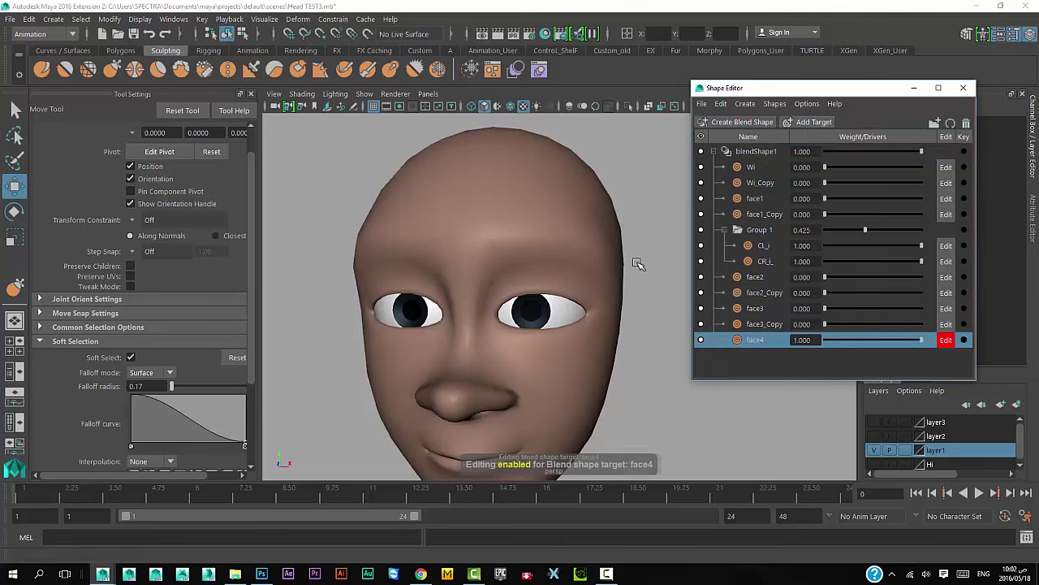
mouse_move(583, 326)
left_mouse_down("alt")
mouse_move(582, 377)
mouse_move(580, 318)
mouse_move(538, 248)
left_mouse_up("alt")
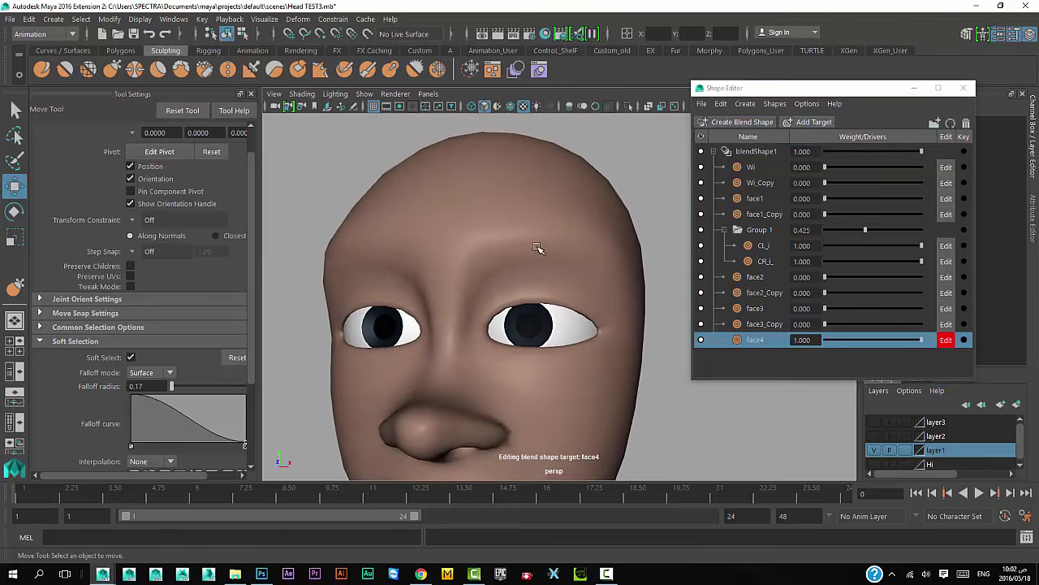
Step: Orbit to show the forehead, switching from the Grab brush to the Move tool and selecting the head
left_click(111, 69)
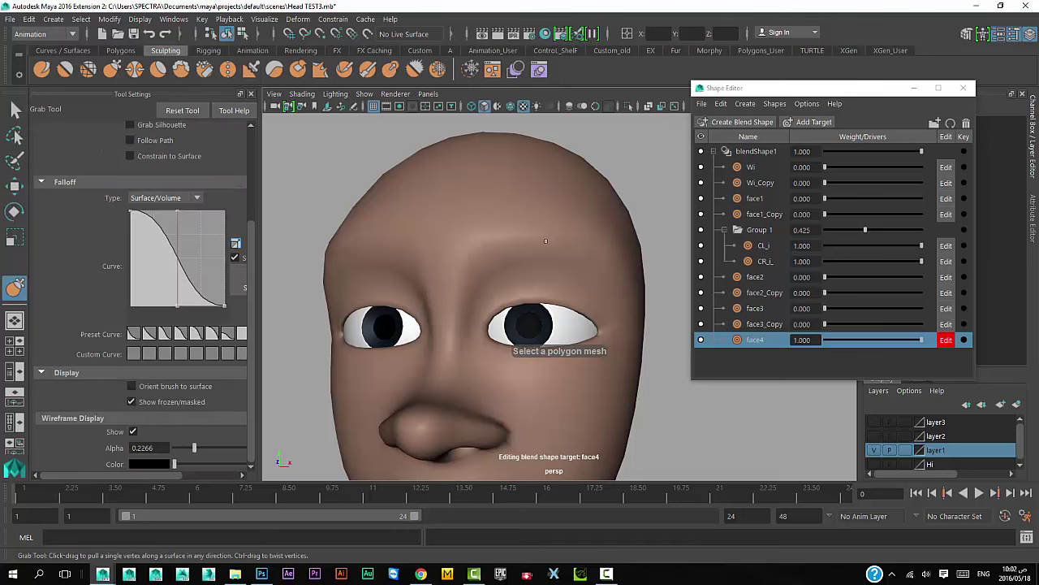
right_click_drag(546, 241, 534, 209)
mouse_move(535, 244)
left_mouse_down("alt")
mouse_move(528, 268)
mouse_move(589, 280)
left_mouse_up("alt")
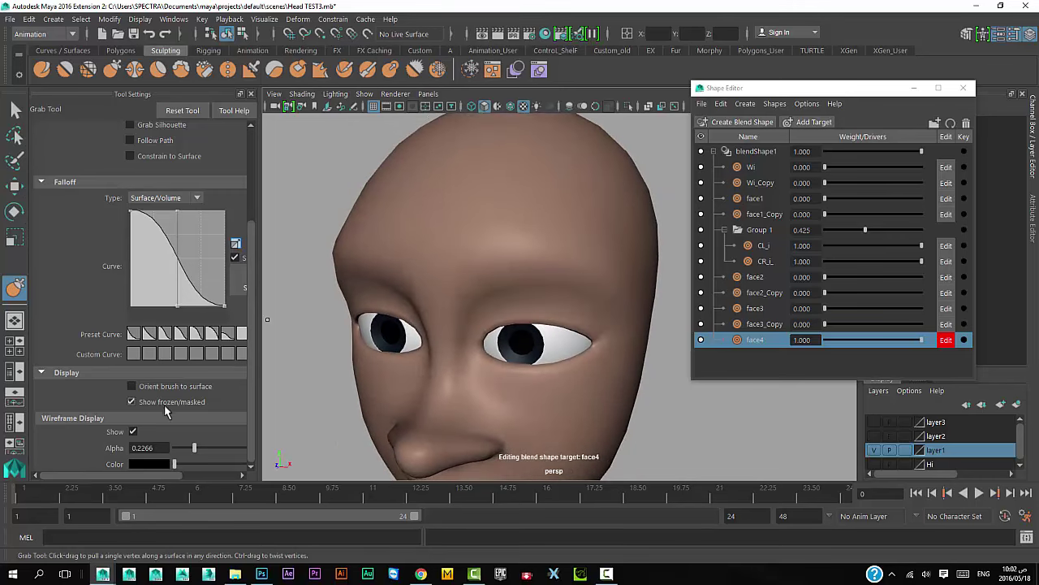
mouse_move(541, 319)
left_mouse_down("alt")
mouse_move(536, 327)
mouse_move(543, 266)
left_mouse_up("alt")
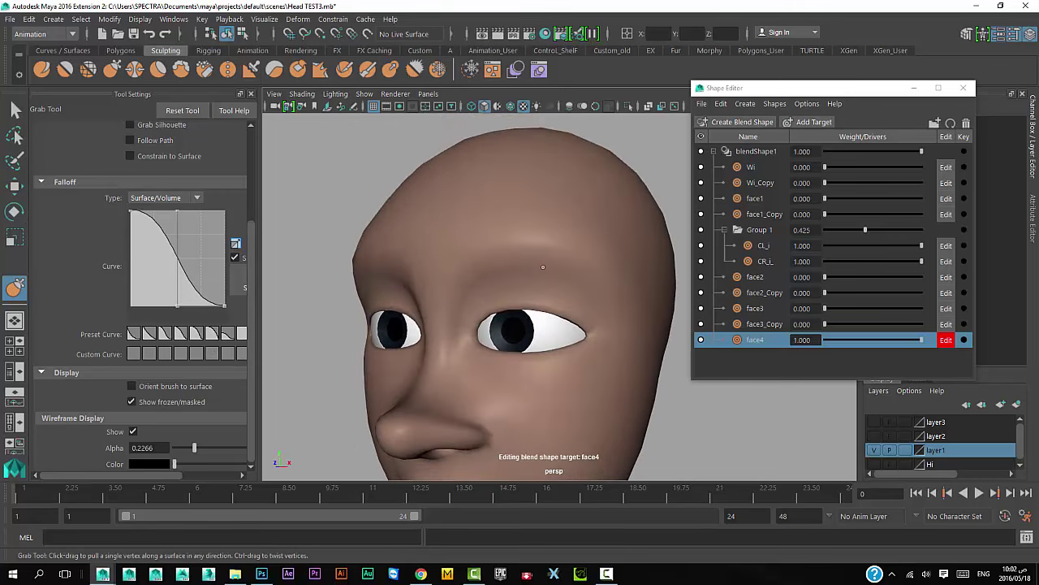
key("w")
left_click(545, 264)
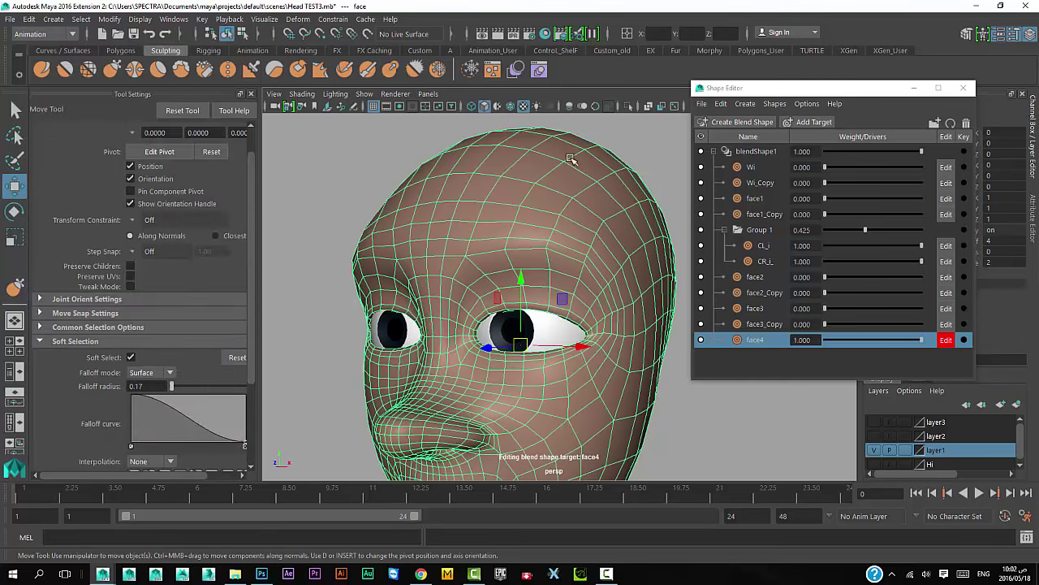
Step: Grab-sculpt the brow between the eyes into a fold, checking it from several angles
left_click(110, 69)
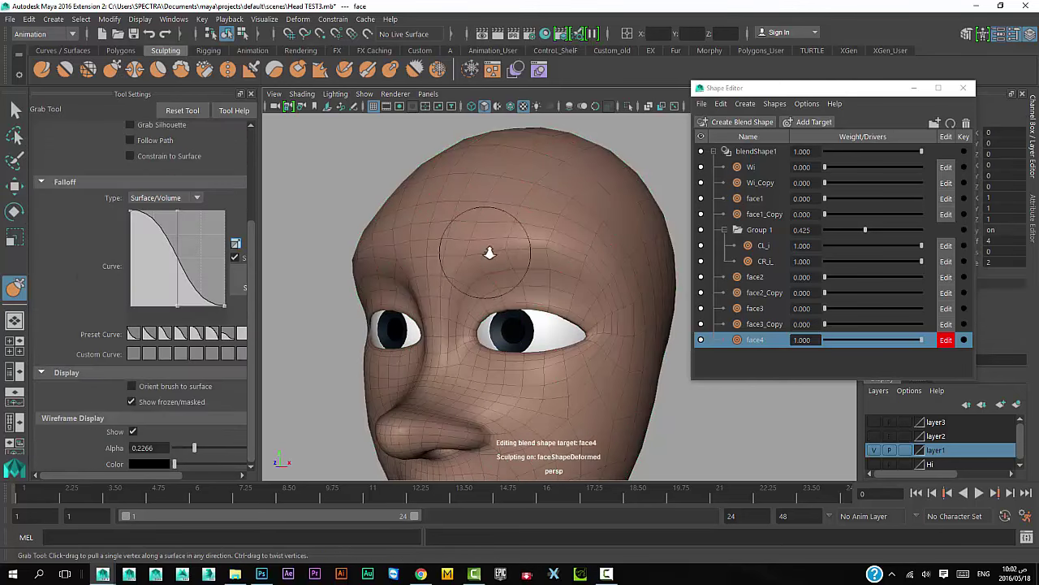
left_click_drag(488, 252, 495, 249, "alt")
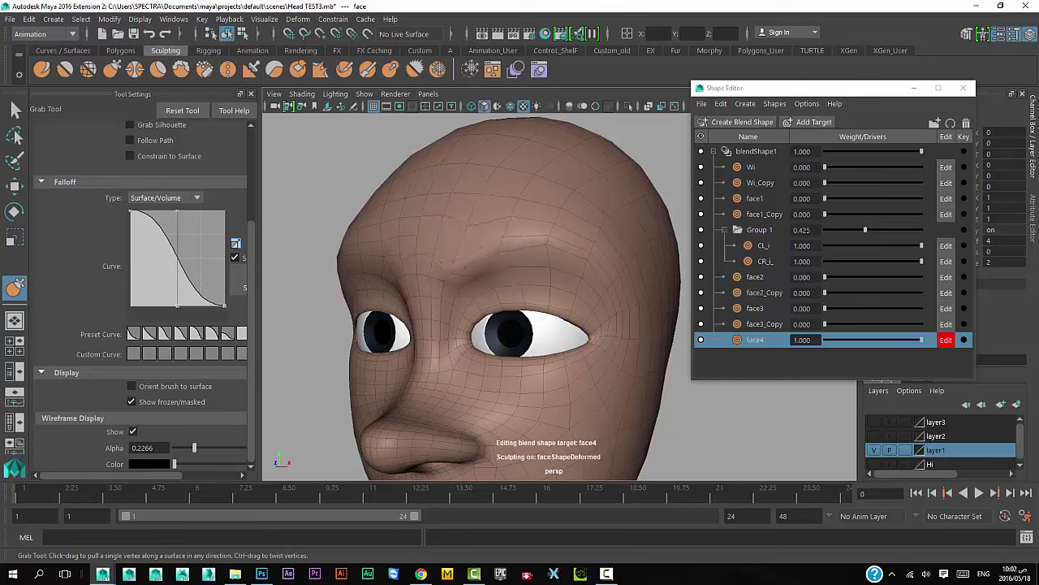
left_click_drag(463, 276, 468, 265)
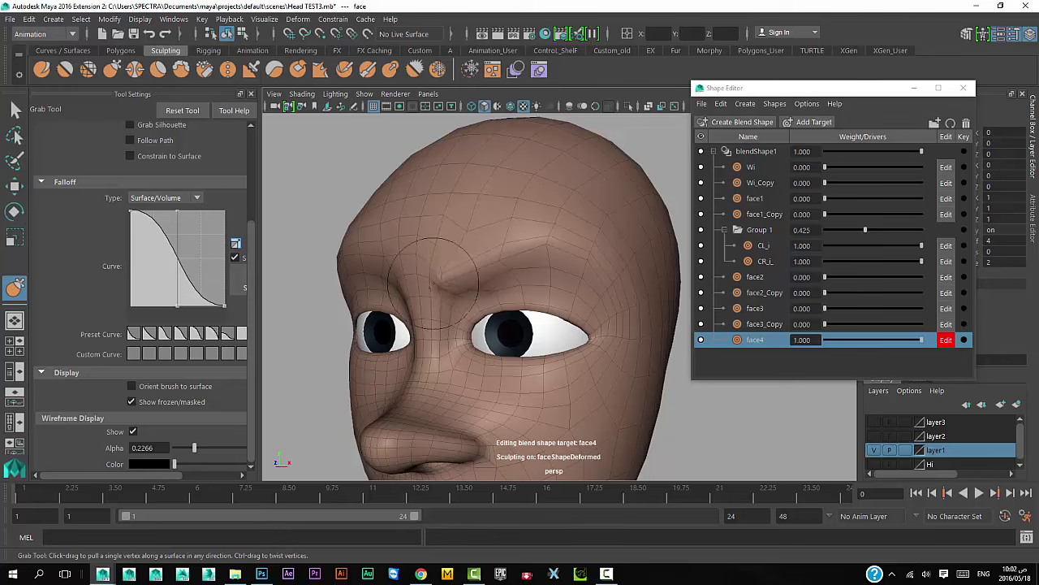
left_click_drag(450, 284, 561, 244, "alt")
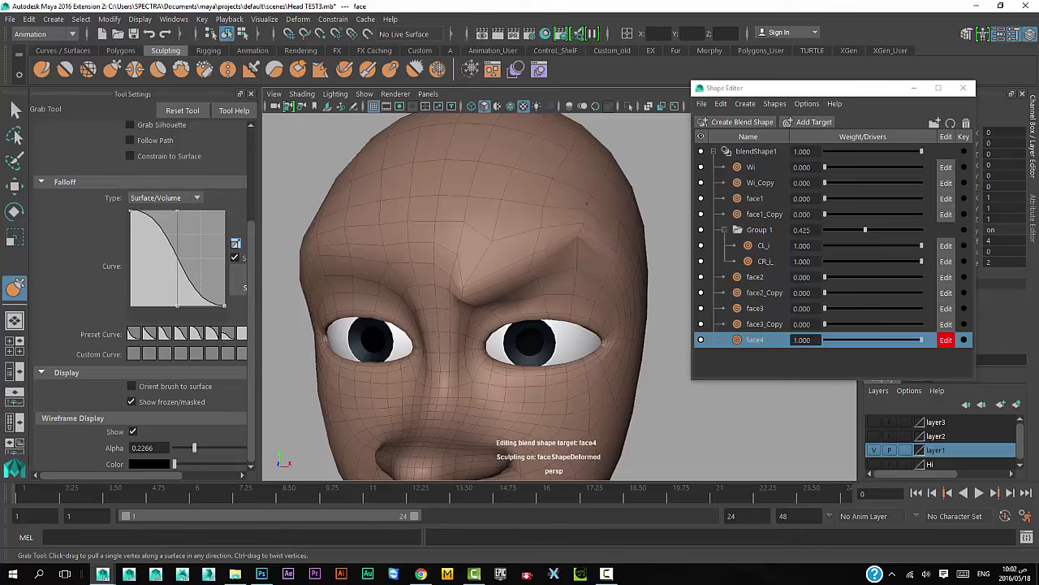
mouse_move(569, 223)
left_mouse_down("alt")
mouse_move(493, 264)
mouse_move(498, 240)
left_mouse_up("alt")
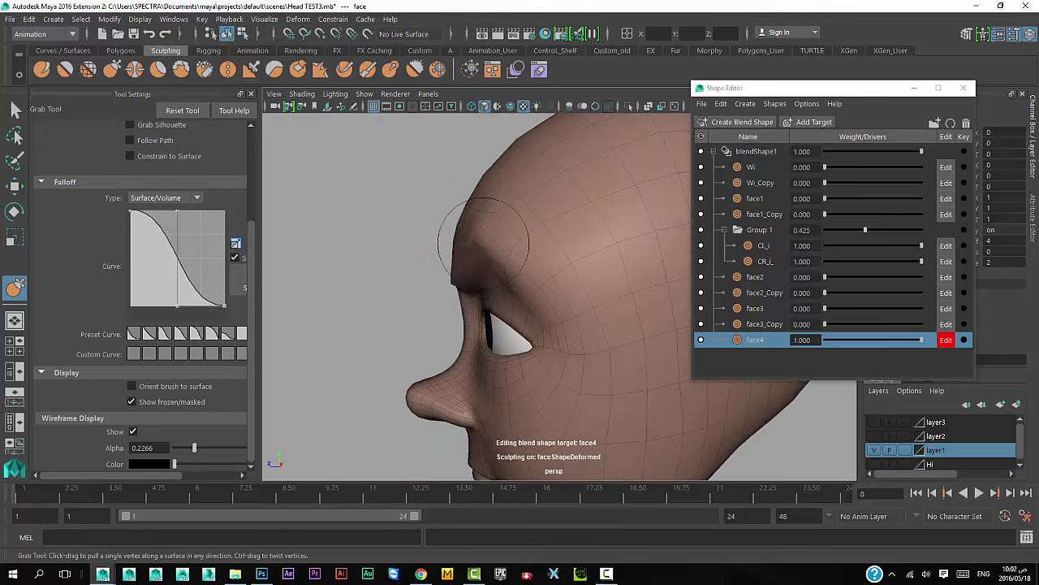
mouse_move(503, 268)
left_mouse_down("alt")
mouse_move(568, 268)
mouse_move(557, 232)
left_mouse_up("alt")
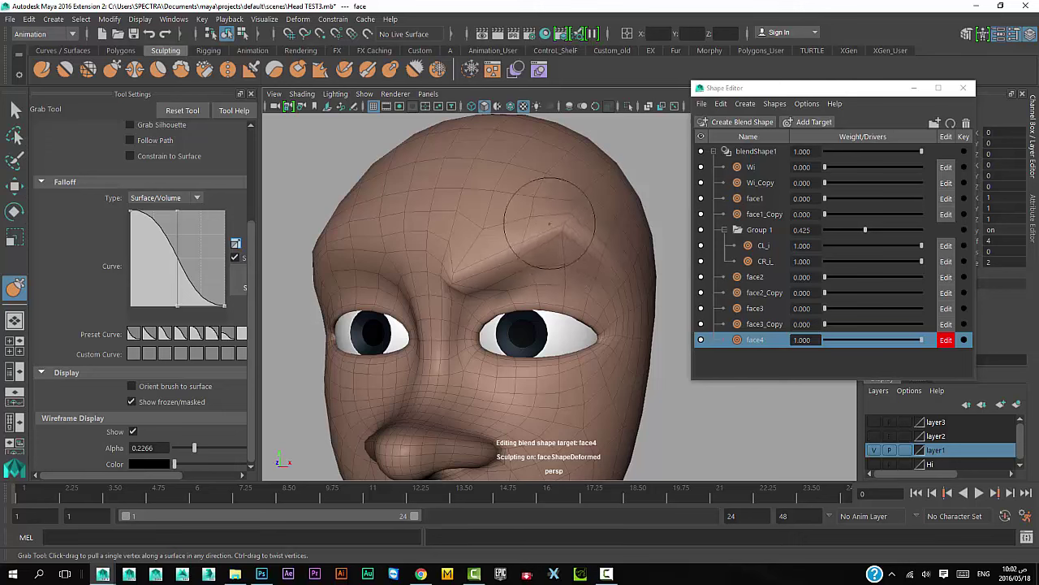
Step: Shrink the Grab brush and pull the left brow down into the furrow
mouse_move(563, 238)
left_mouse_down()
mouse_move(544, 239)
mouse_move(559, 252)
mouse_move(518, 229)
left_mouse_up()
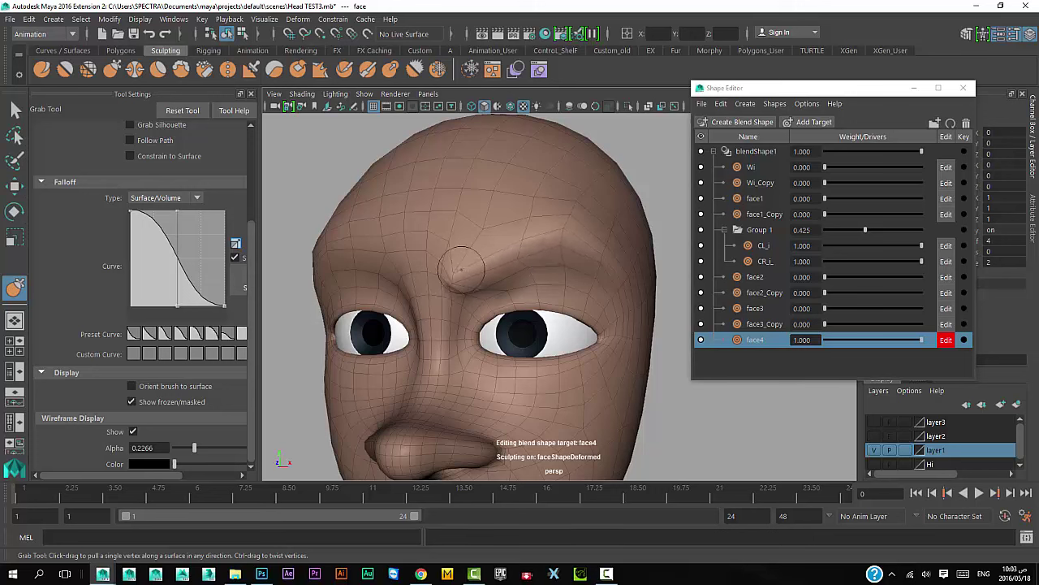
left_click_drag(466, 258, 455, 275)
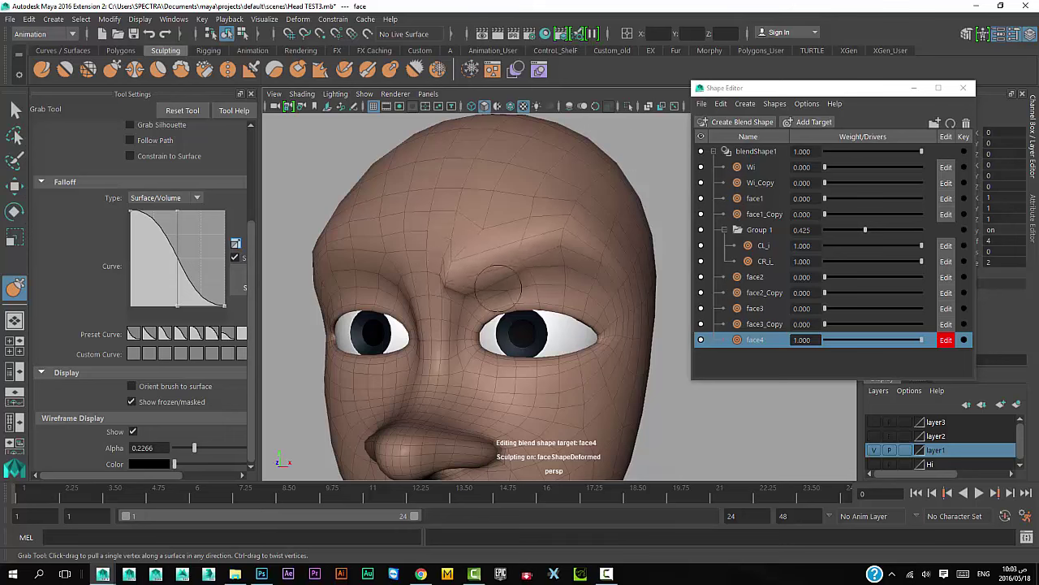
mouse_move(498, 288)
left_mouse_down("alt")
mouse_move(417, 290)
mouse_move(445, 266)
mouse_move(476, 292)
mouse_move(504, 291)
left_mouse_up("alt")
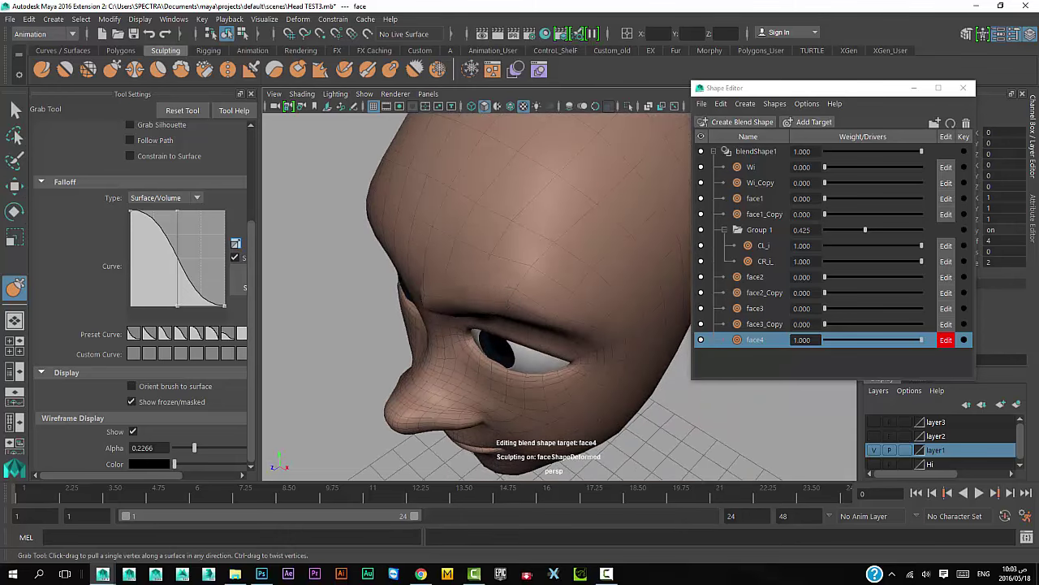
mouse_move(452, 283)
left_mouse_down("alt")
mouse_move(446, 264)
mouse_move(473, 241)
left_mouse_up("alt")
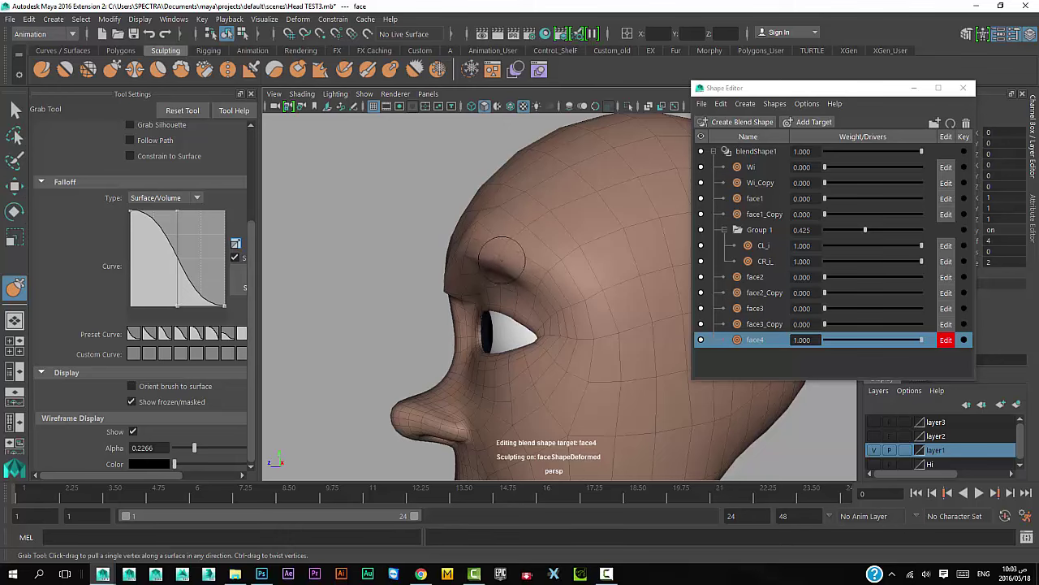
scroll(489, 245, "up", 3)
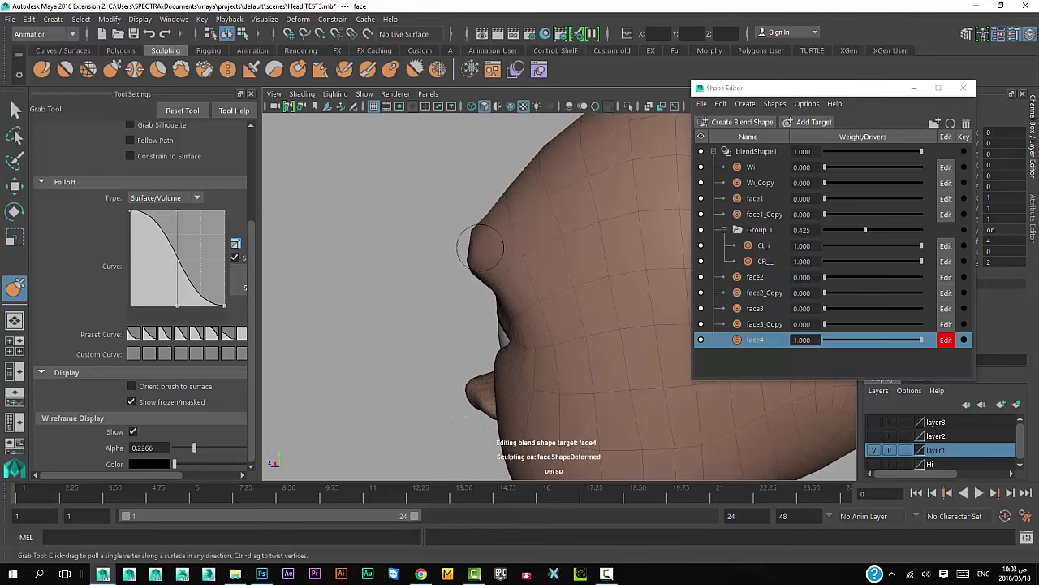
mouse_move(479, 234)
left_mouse_down("alt")
mouse_move(517, 283)
mouse_move(609, 279)
mouse_move(528, 262)
mouse_move(475, 297)
left_mouse_up("alt")
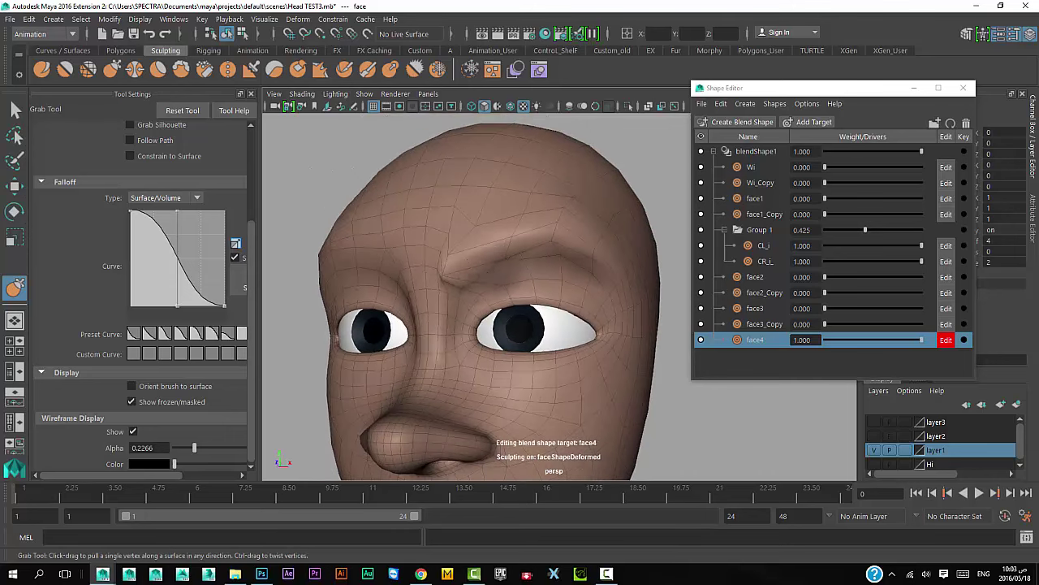
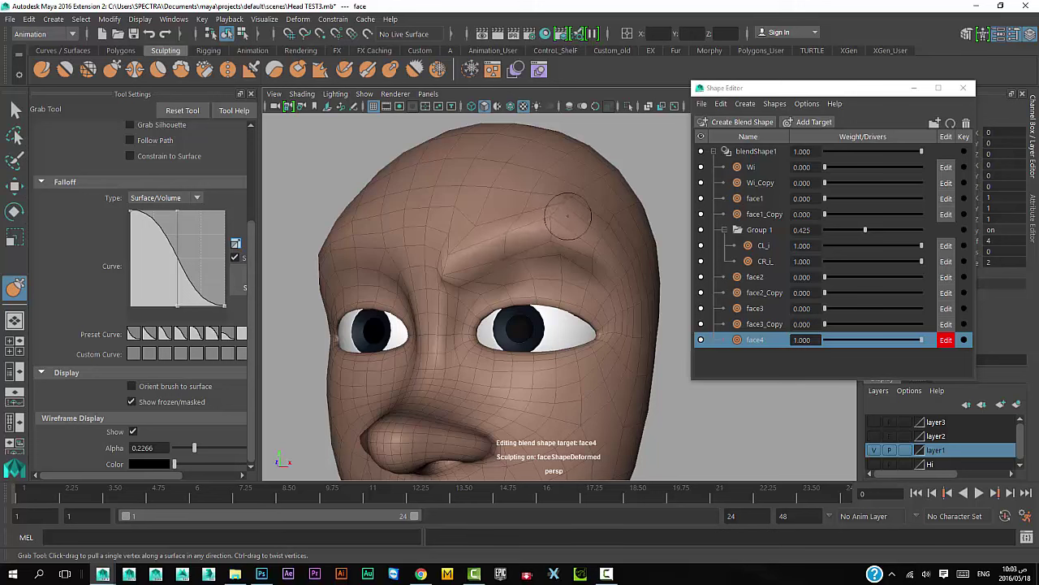
Step: Sculpt a raised bump on one side of the forehead on the face4 target
mouse_move(544, 229)
left_mouse_down("alt")
mouse_move(522, 274)
mouse_move(540, 242)
left_mouse_up("alt")
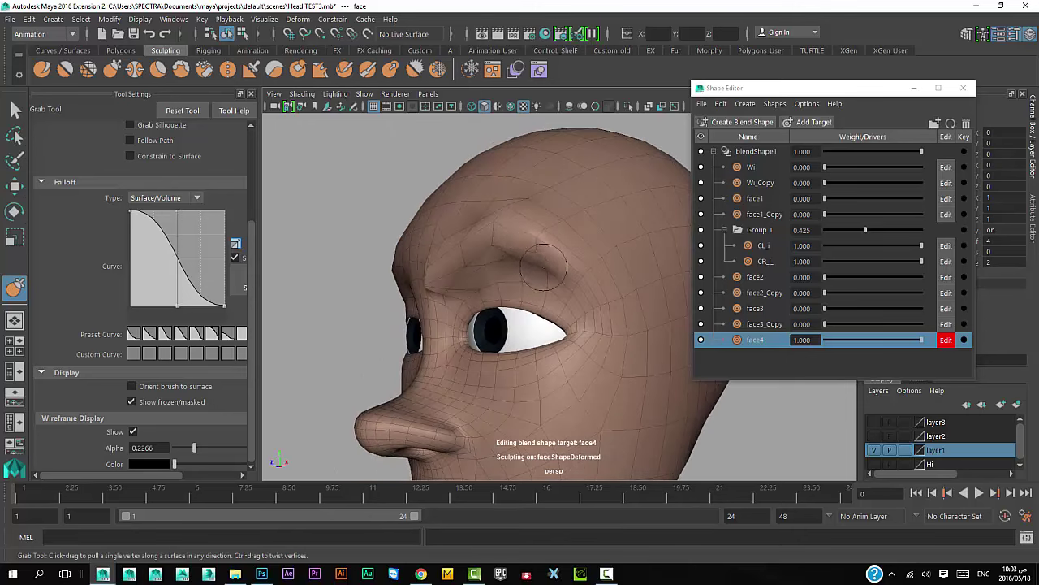
mouse_move(513, 279)
left_mouse_down("alt")
mouse_move(528, 290)
mouse_move(498, 317)
left_mouse_up("alt")
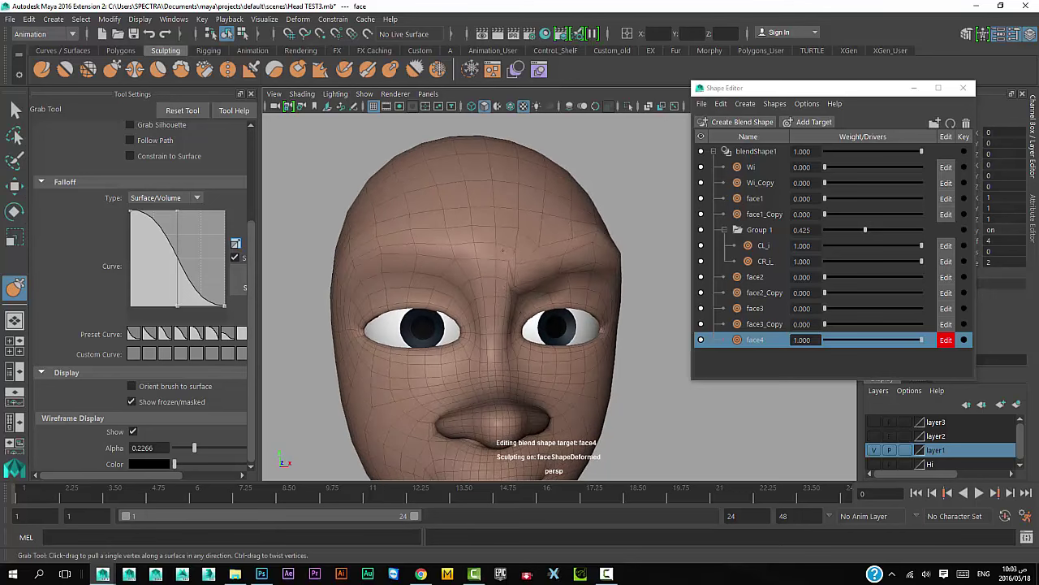
left_click_drag(528, 304, 516, 269, "alt")
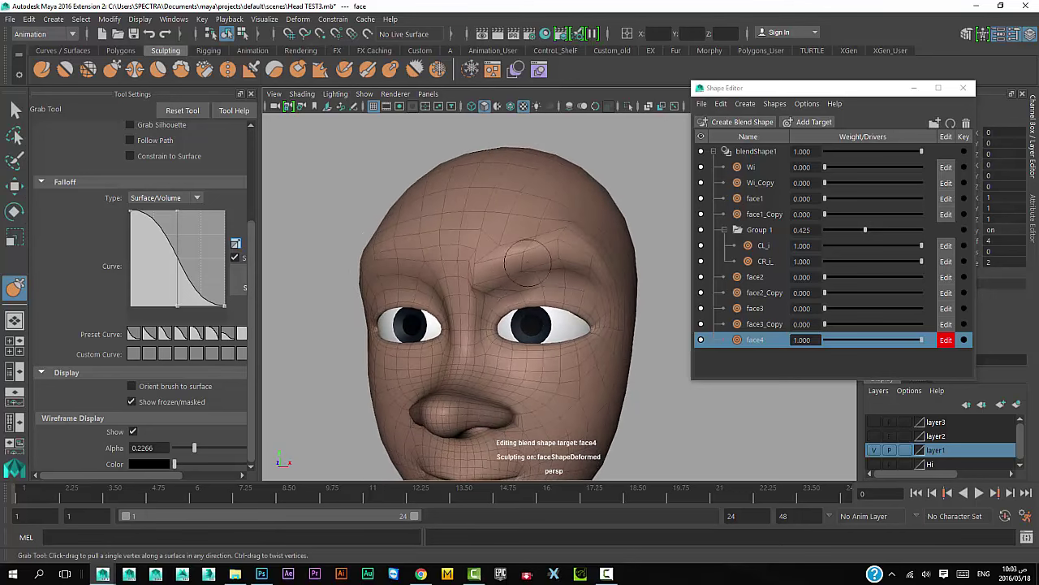
mouse_move(492, 310)
left_mouse_down("alt")
mouse_move(525, 241)
mouse_move(532, 187)
left_mouse_up("alt")
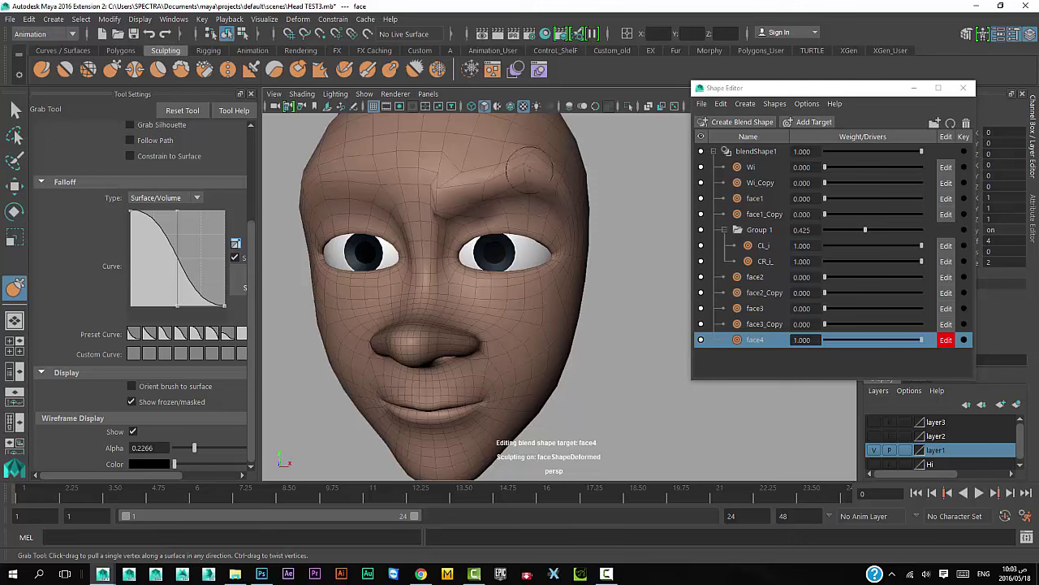
left_click_drag(529, 156, 537, 158)
left_click_drag(527, 197, 543, 177, "alt")
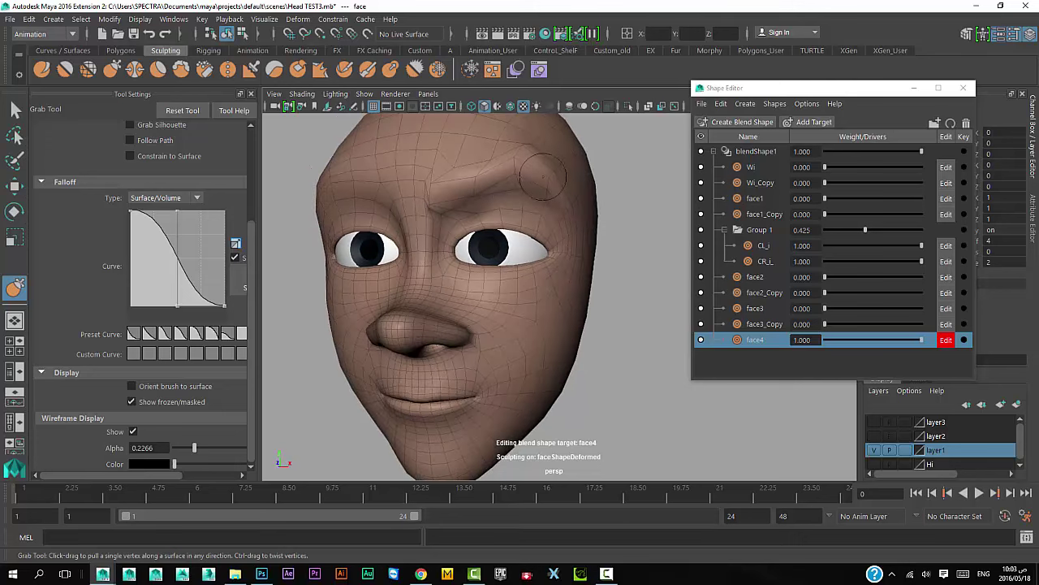
mouse_move(497, 219)
left_mouse_down("alt")
mouse_move(568, 332)
mouse_move(587, 329)
left_mouse_up("alt")
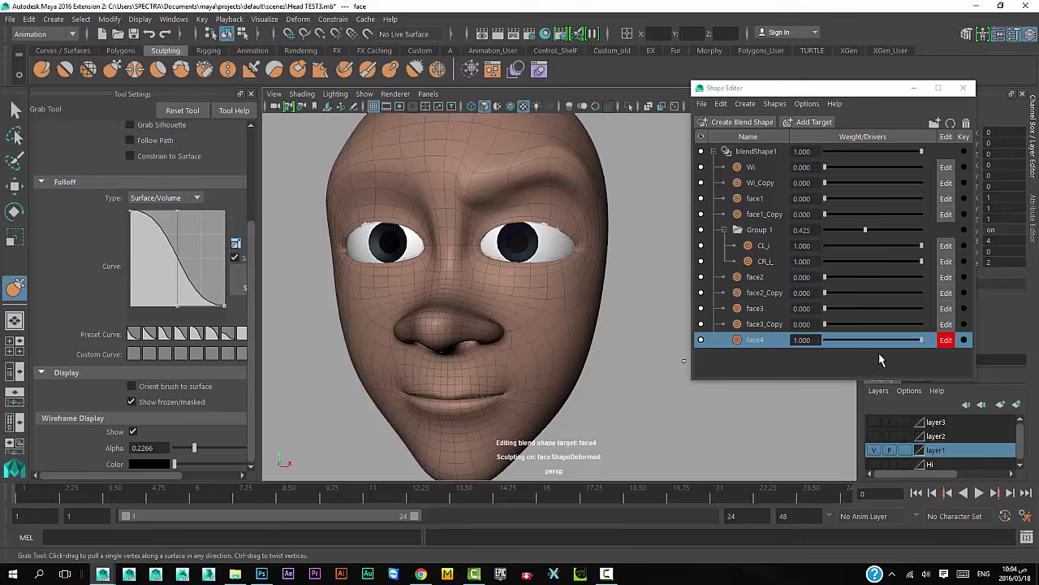
Step: Preview the face4 weight up to full, show the mesh unsmoothed, and reset the weight to 0
left_click_drag(914, 346, 751, 359)
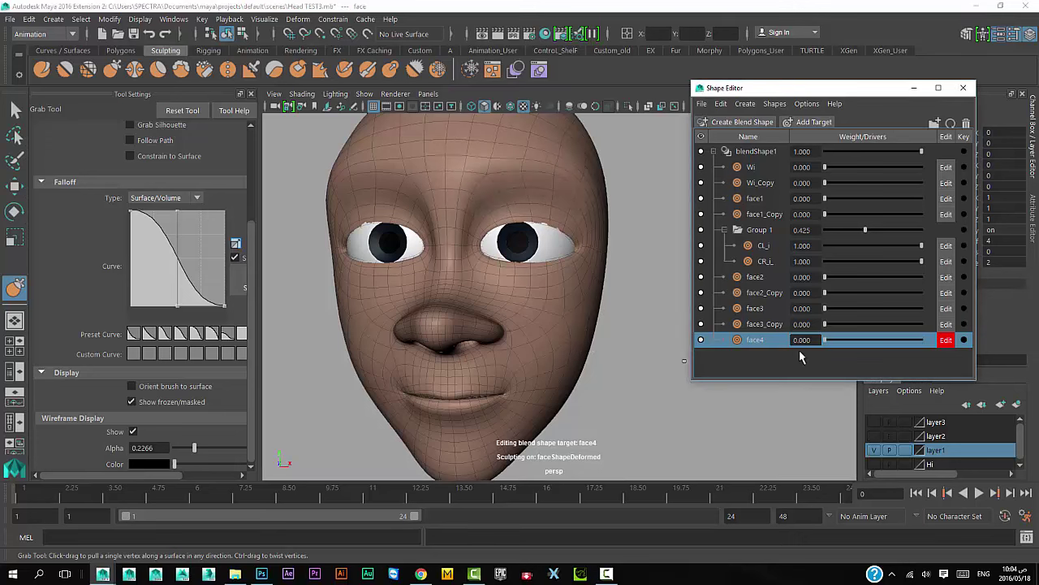
mouse_move(881, 341)
left_mouse_down()
mouse_move(822, 341)
mouse_move(989, 343)
left_mouse_up()
left_click_drag(648, 348, 619, 342, "alt")
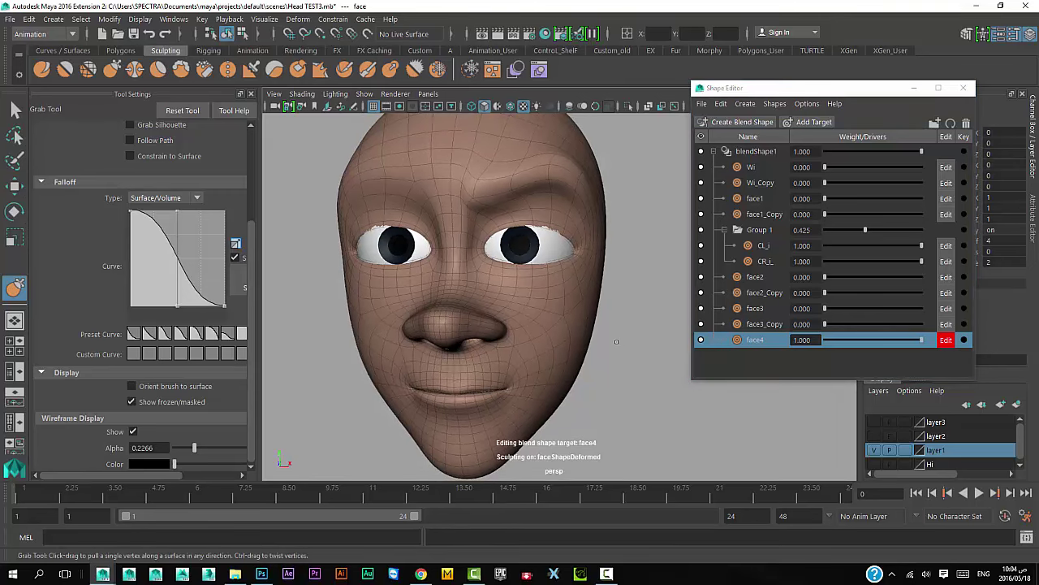
key("1")
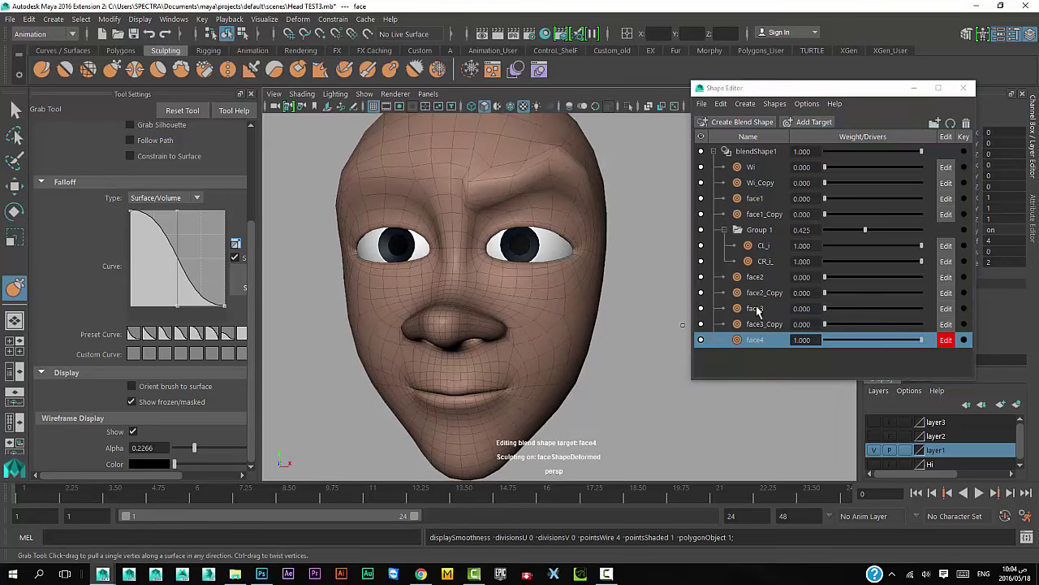
mouse_move(923, 341)
left_mouse_down()
mouse_move(779, 342)
mouse_move(969, 358)
left_mouse_up()
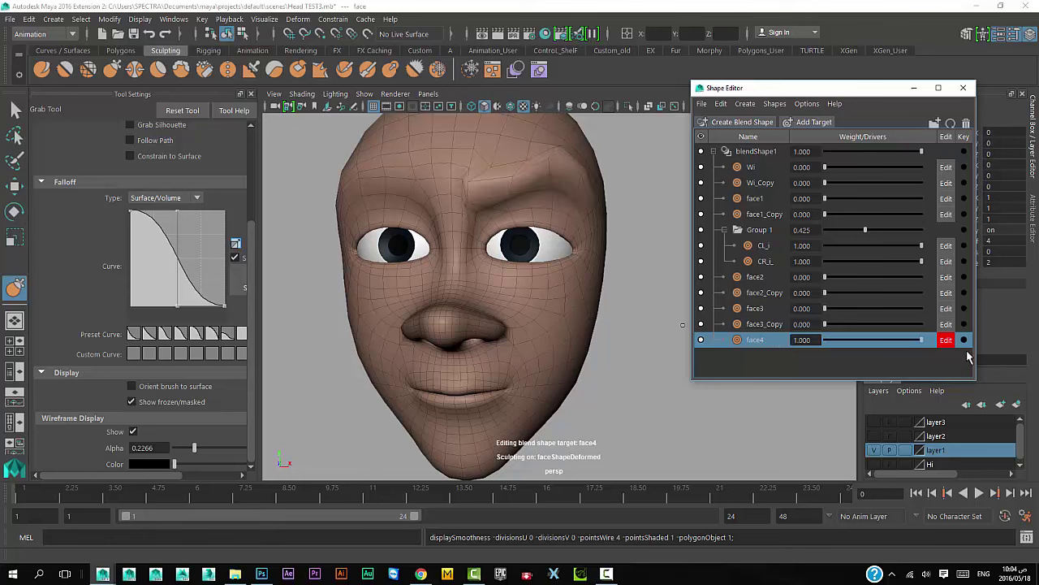
left_click_drag(848, 357, 765, 338)
Step: Duplicate the face4 target and flip face4_Copy's brow shape to the opposite side
right_click(762, 341)
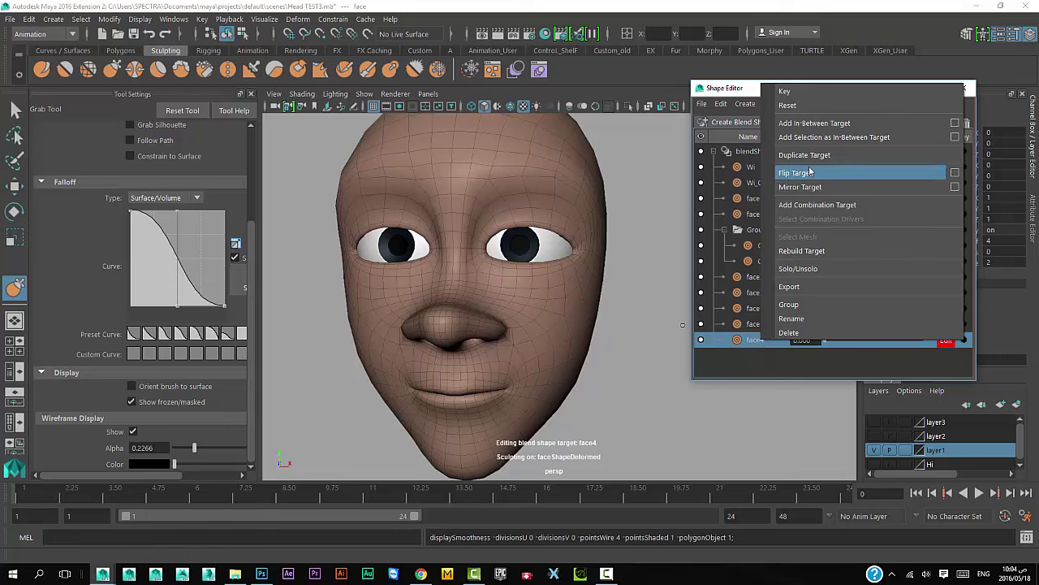
left_click(808, 155)
left_click(762, 358)
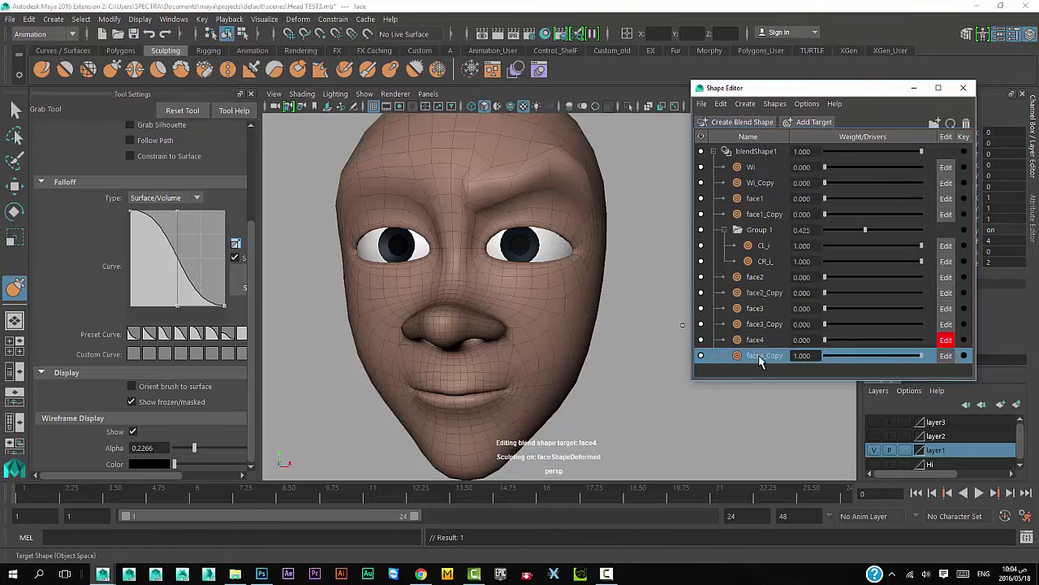
right_click(762, 357)
left_click(799, 192)
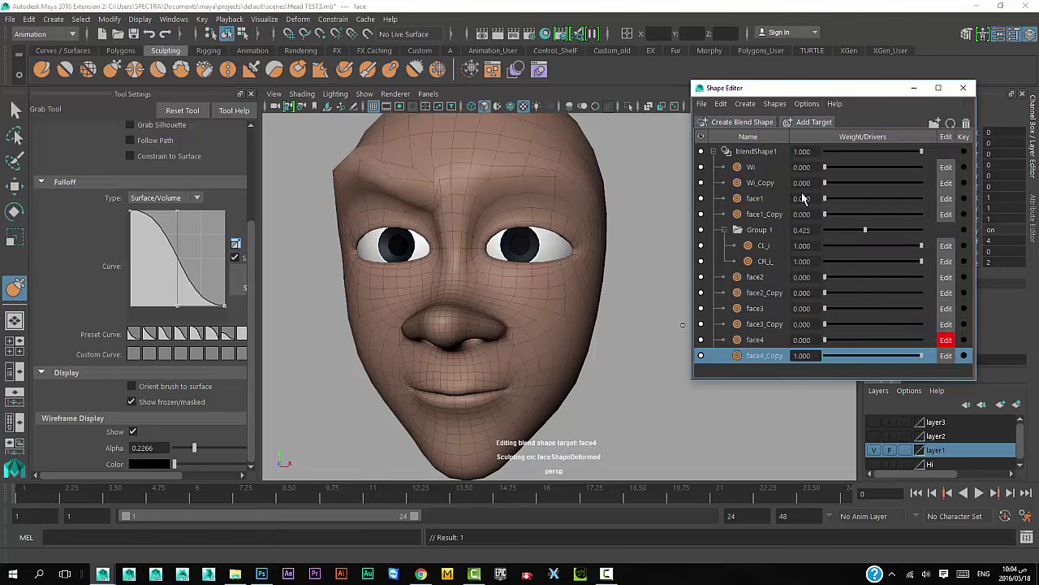
Step: Test face4 and face4_Copy at full weight together, then face4_Copy alone, returning both to 0
left_click(825, 341, "ctrl")
left_click_drag(825, 341, 954, 348)
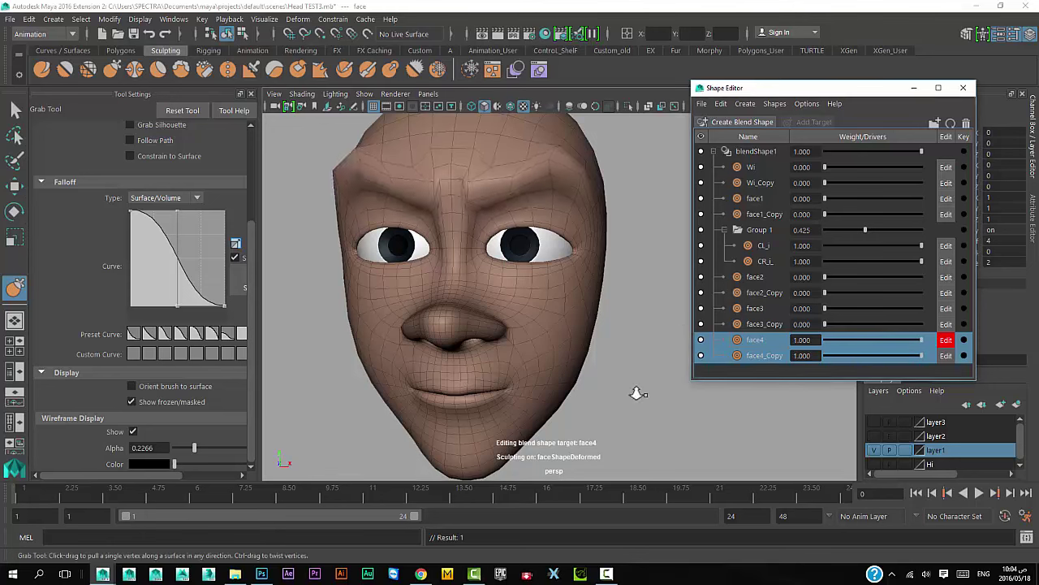
right_click_drag(638, 389, 580, 332, "alt")
left_click_drag(915, 342, 767, 358)
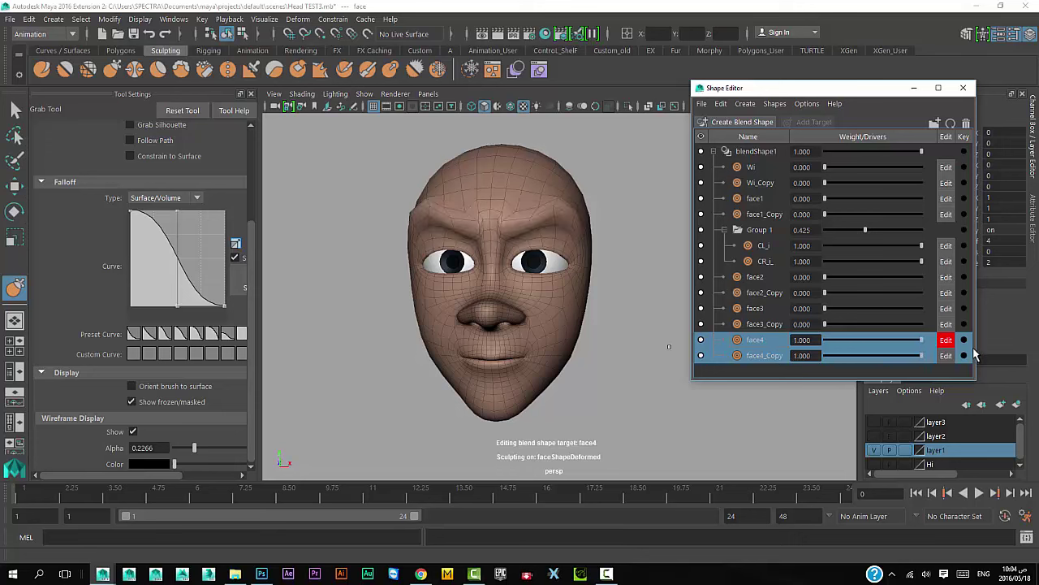
left_click(766, 358)
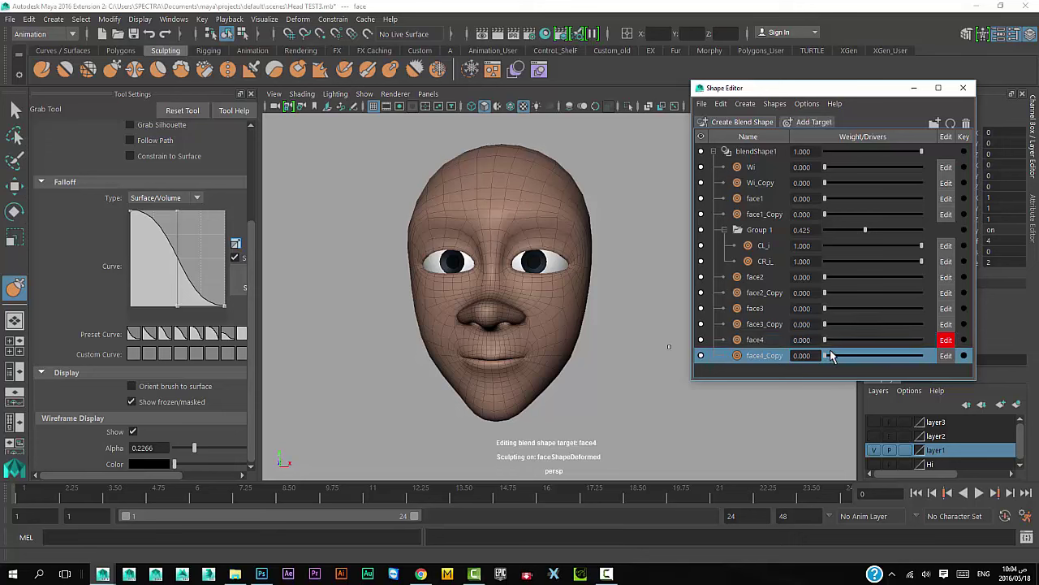
left_click_drag(833, 360, 926, 358)
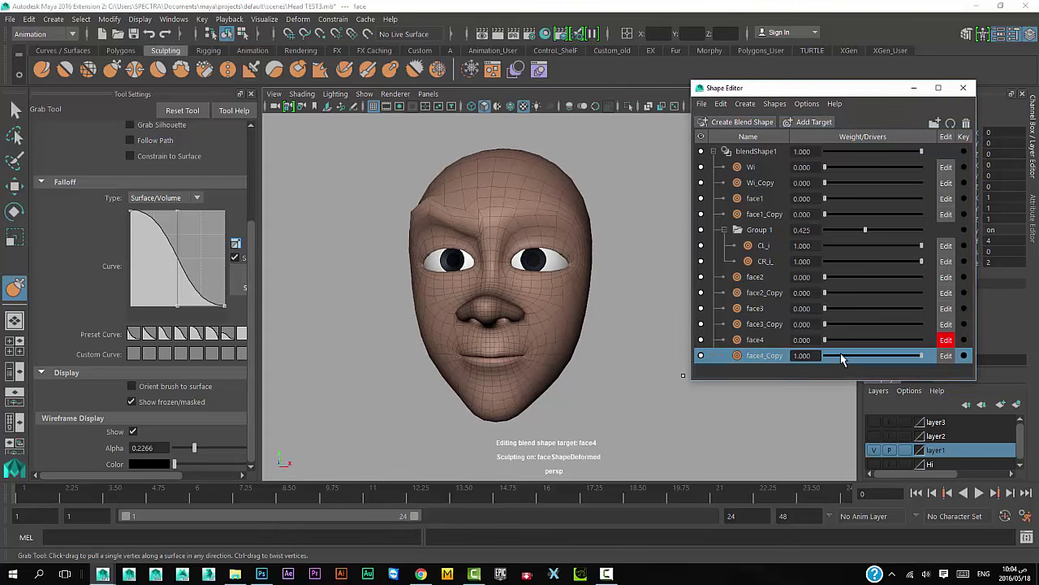
mouse_move(921, 355)
left_mouse_down()
mouse_move(802, 376)
mouse_move(776, 450)
left_mouse_up()
Step: Turn off Edit on face4 and set the face4_Copy weight to 1
left_click_drag(604, 412, 550, 341, "alt")
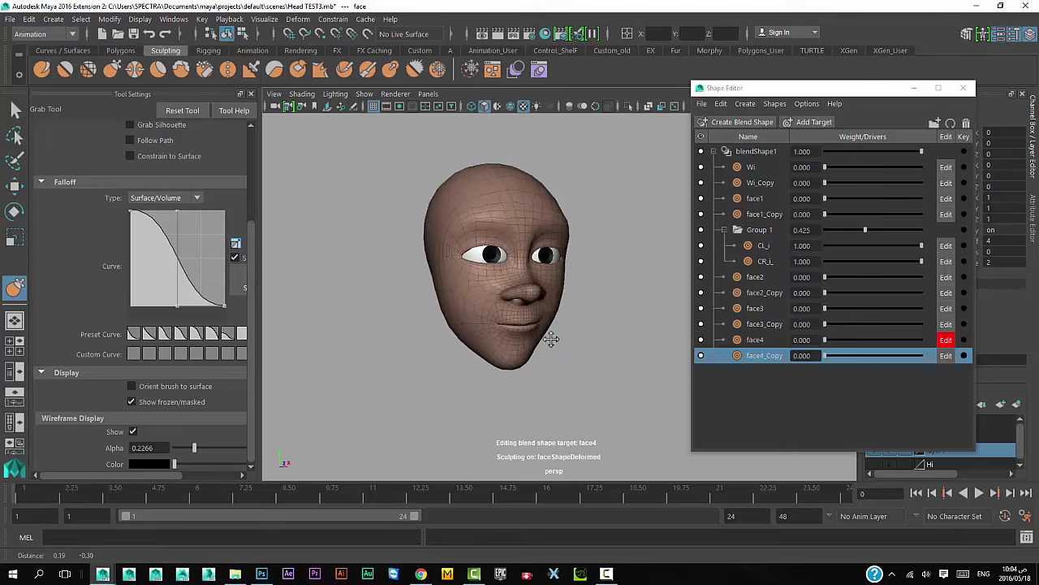
middle_click_drag(549, 341, 553, 378, "alt")
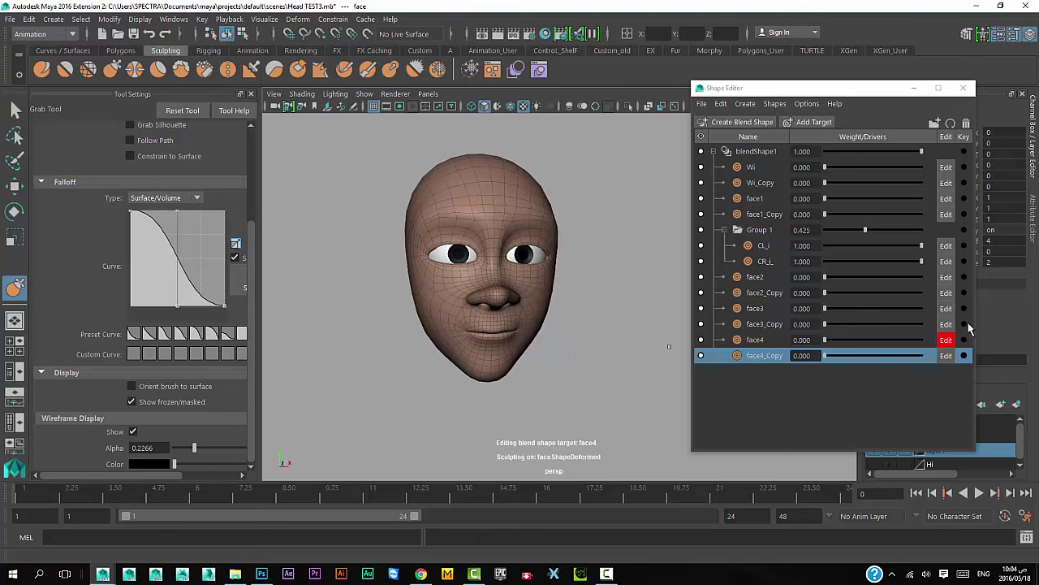
left_click(946, 340)
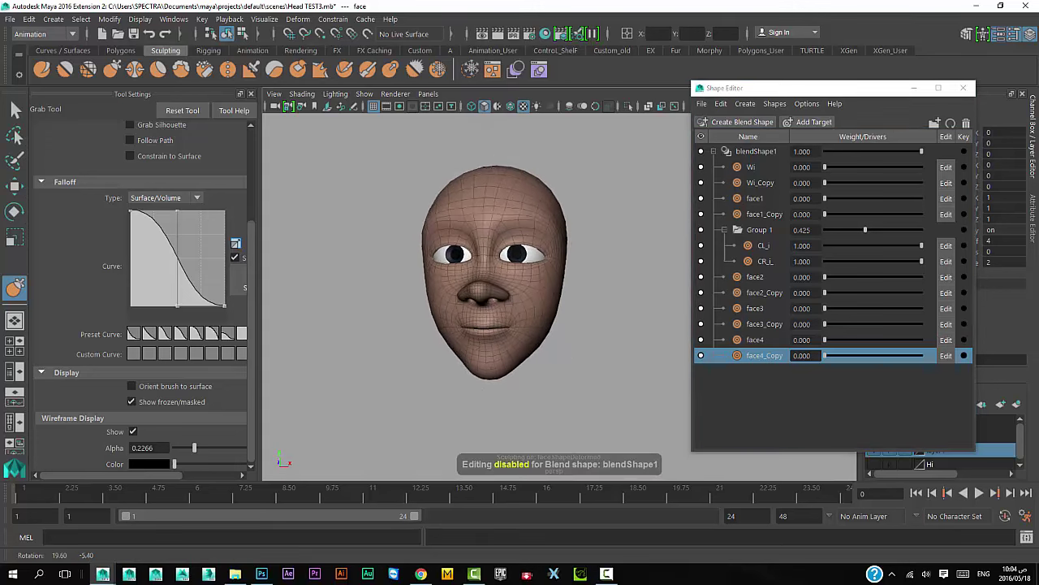
left_click_drag(617, 383, 532, 383, "alt")
right_click_drag(533, 382, 548, 381, "alt")
mouse_move(547, 381)
left_mouse_down("alt")
mouse_move(532, 367)
mouse_move(560, 385)
left_mouse_up("alt")
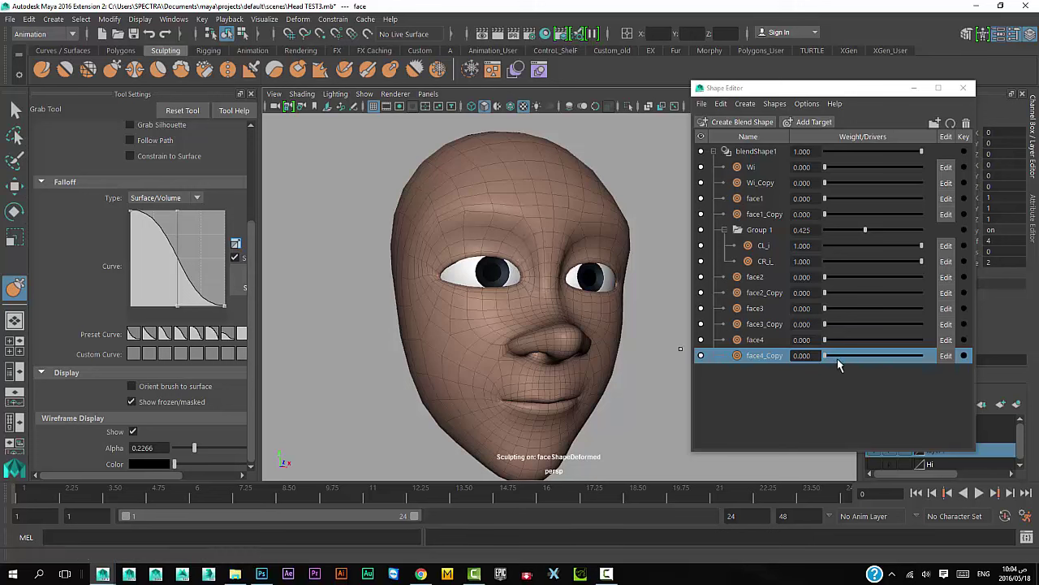
left_click_drag(826, 357, 940, 360)
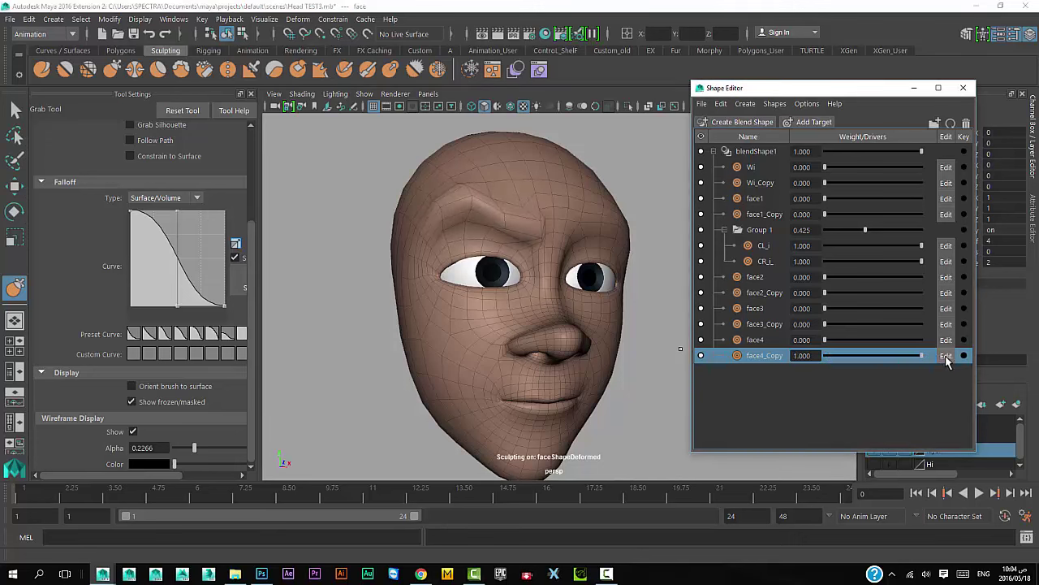
Step: Enable Edit on face4_Copy, try pulling up the mesh between the brows, and undo it
left_click(946, 357)
scroll(487, 341, "up", 2)
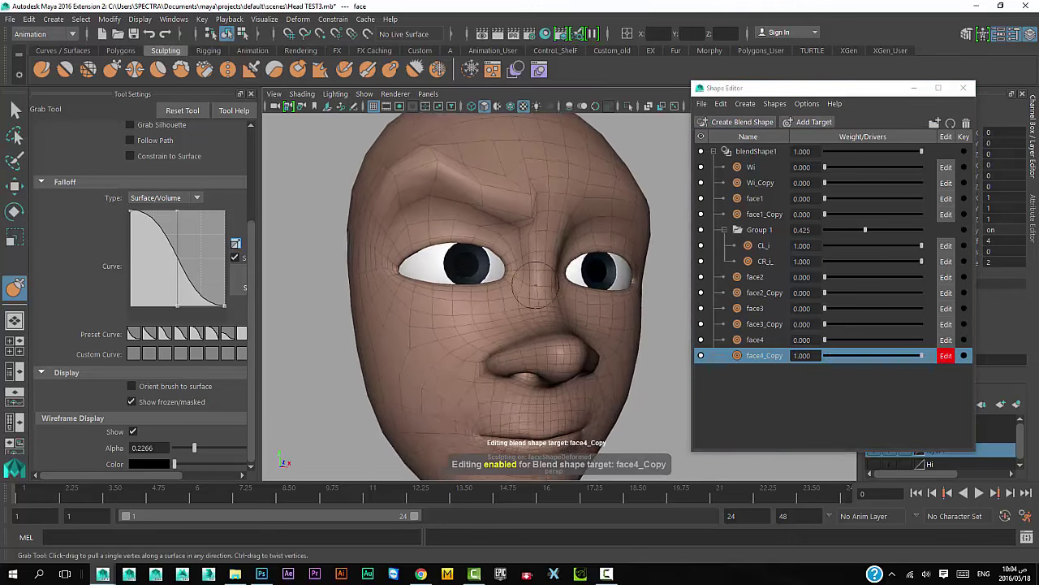
scroll(542, 307, "up", 2)
left_click_drag(543, 307, 533, 283)
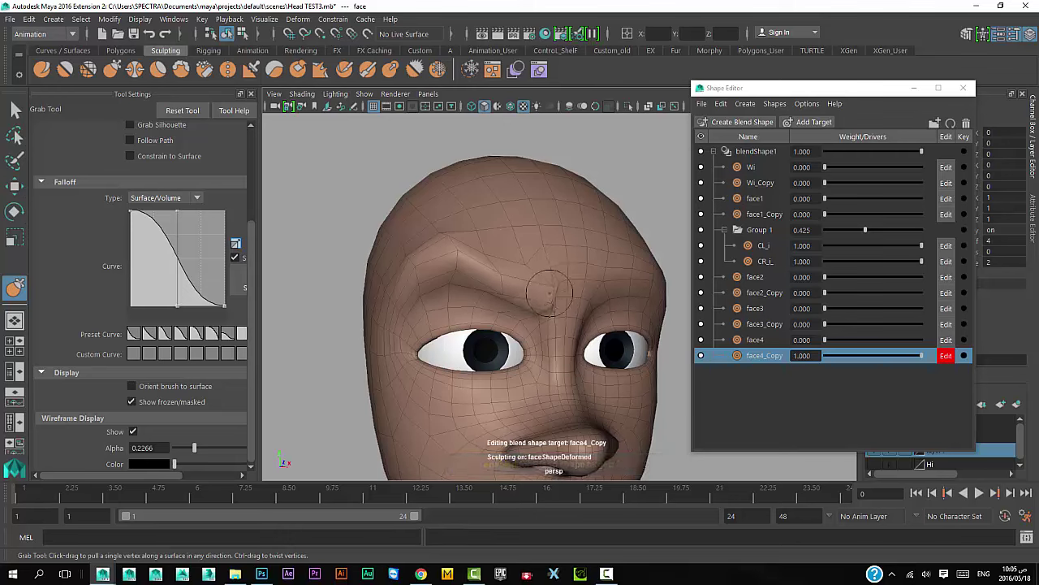
left_click_drag(550, 292, 493, 345, "alt")
scroll(494, 345, "down", 2)
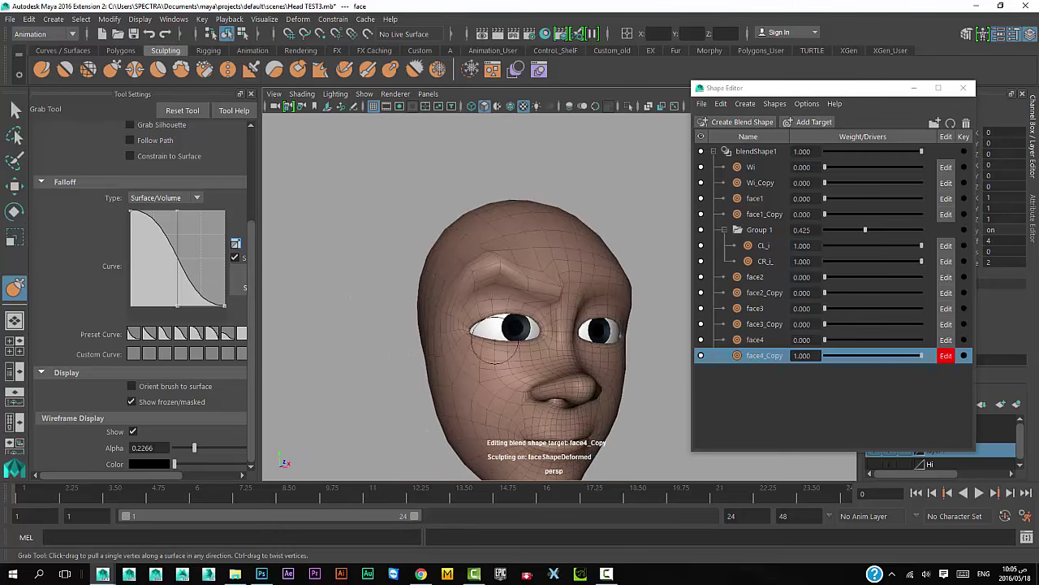
key("ctrl+z")
Step: With the Move tool active, drag face4_Copy's weight to 0 and deselect the head
key("w")
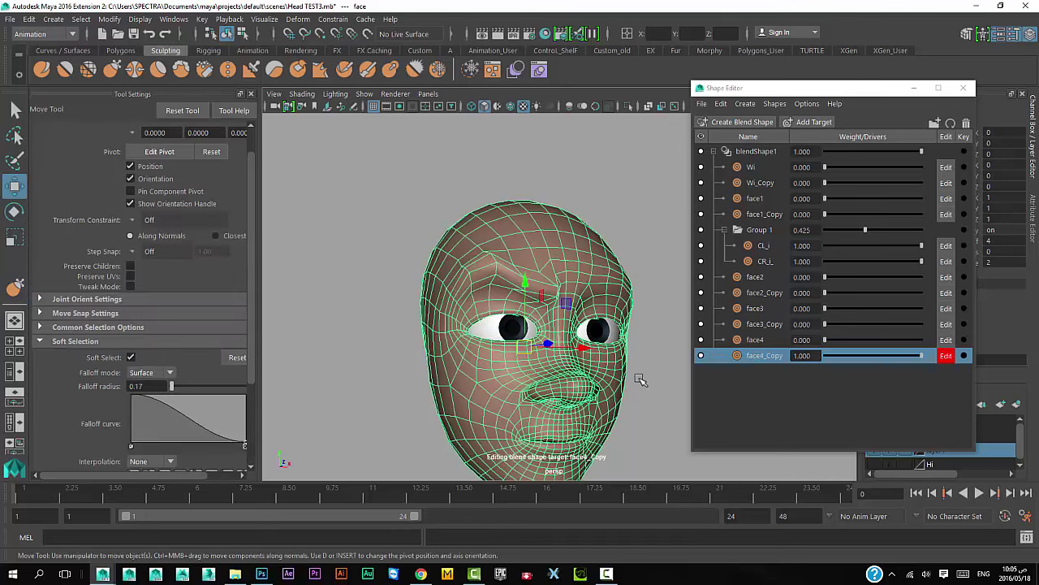
left_click_drag(867, 366, 826, 360)
left_click(661, 398)
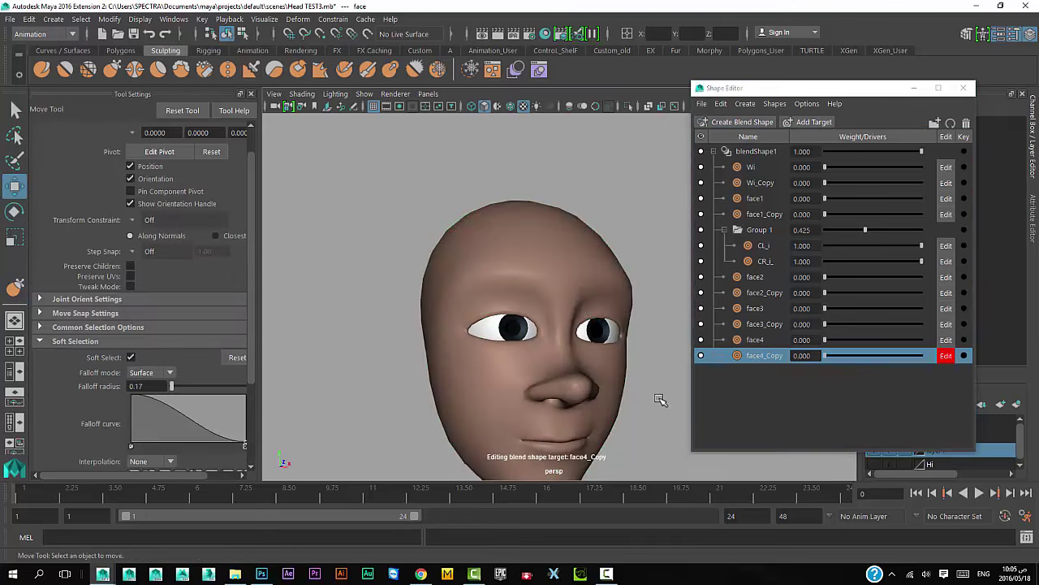
left_click_drag(638, 385, 533, 362, "alt")
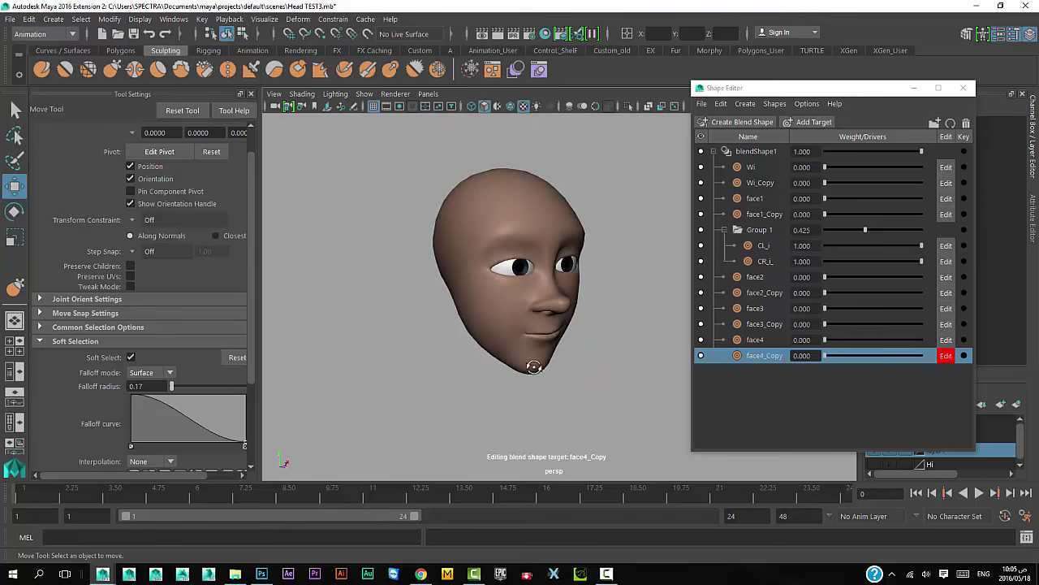
middle_click_drag(533, 362, 520, 308, "alt")
left_click_drag(521, 309, 547, 399, "alt")
key("space")
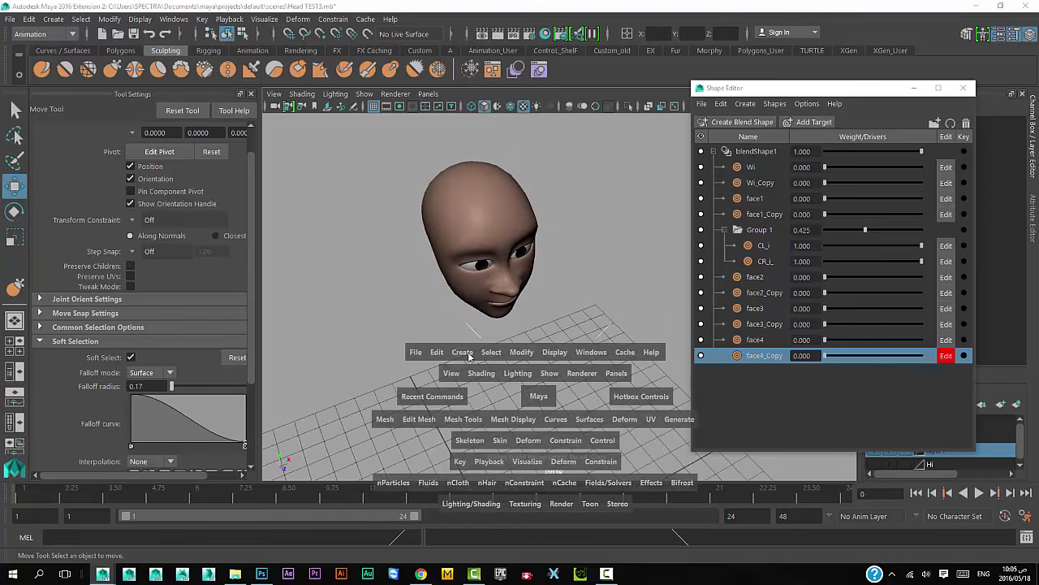
Step: Create a NURBS circle and move it up in front of the face
left_click(469, 356)
mouse_move(520, 33)
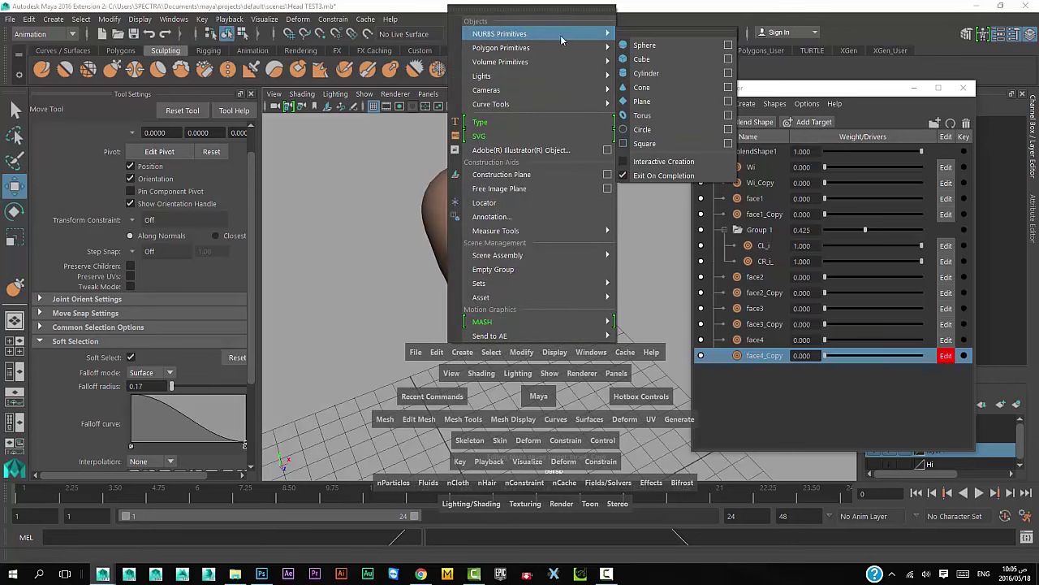
left_click(642, 129)
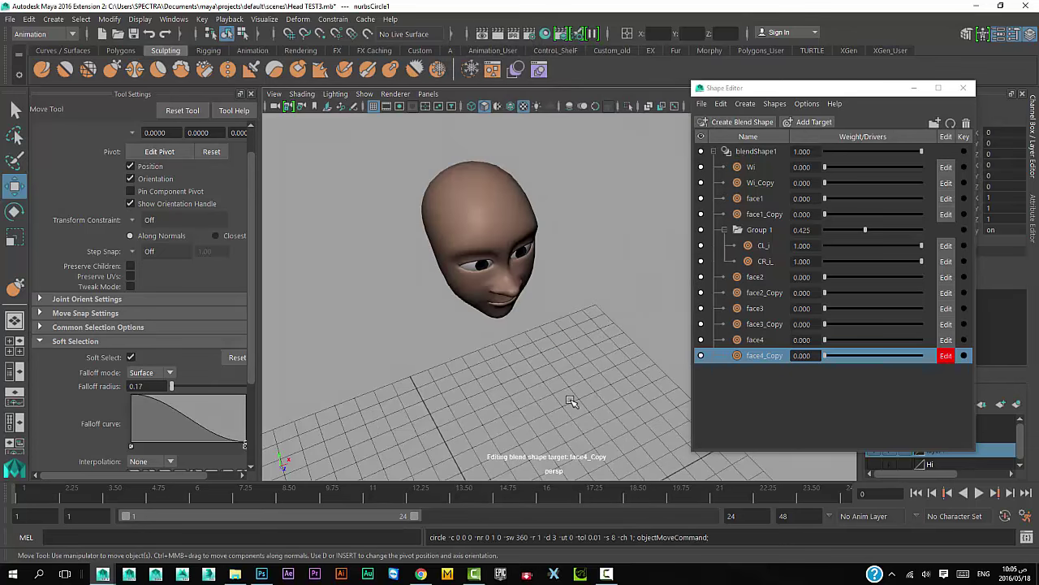
right_click_drag(571, 401, 537, 394, "alt")
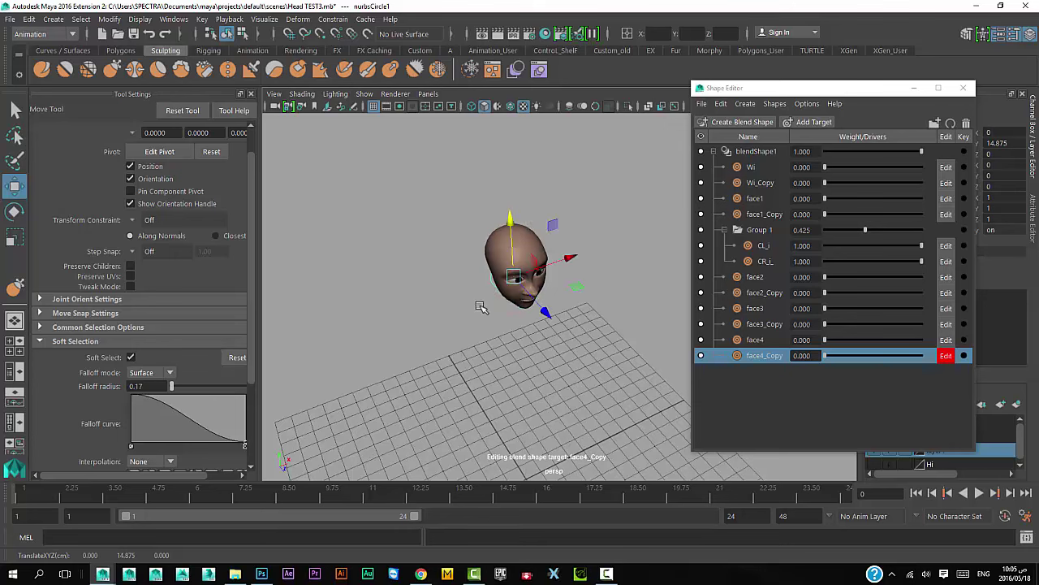
mouse_move(529, 224)
left_mouse_down("alt")
mouse_move(569, 276)
mouse_move(648, 312)
left_mouse_up("alt")
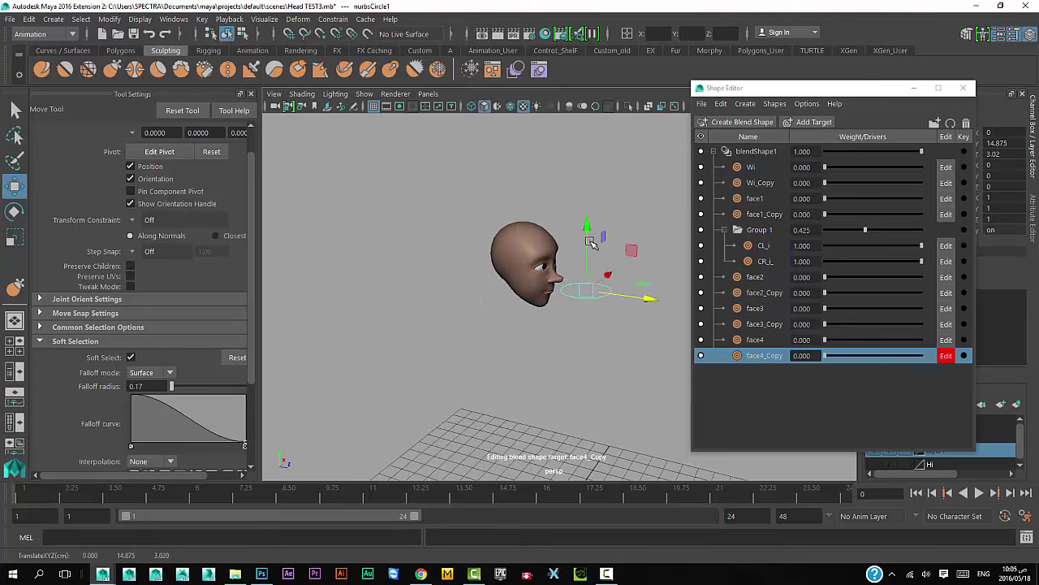
left_click_drag(591, 267, 589, 209)
scroll(600, 329, "up", 2)
mouse_move(601, 329)
left_mouse_down("alt")
mouse_move(550, 320)
mouse_move(626, 371)
left_mouse_up("alt")
scroll(626, 371, "up", 2)
Step: Rotate the circle about 97 degrees to stand upright and nudge it into position
key("e")
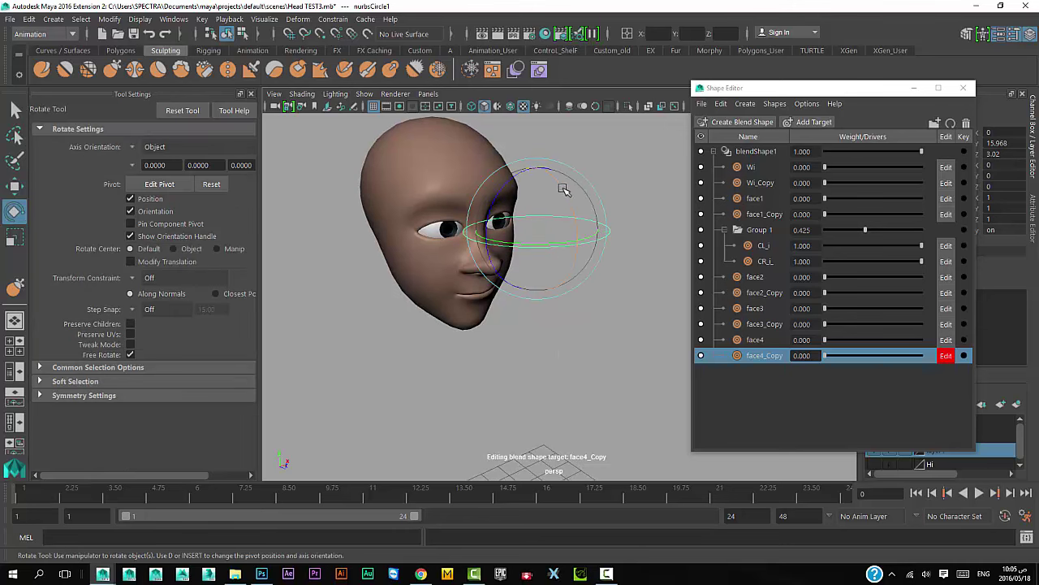
left_click_drag(564, 186, 582, 280)
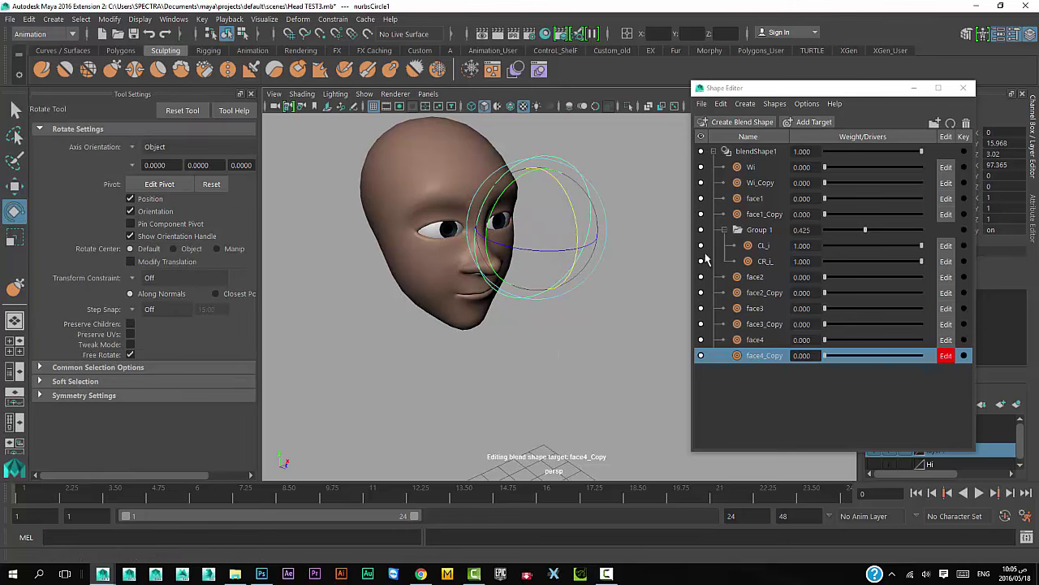
mouse_move(422, 349)
left_mouse_down("alt")
mouse_move(527, 371)
mouse_move(560, 355)
left_mouse_up("alt")
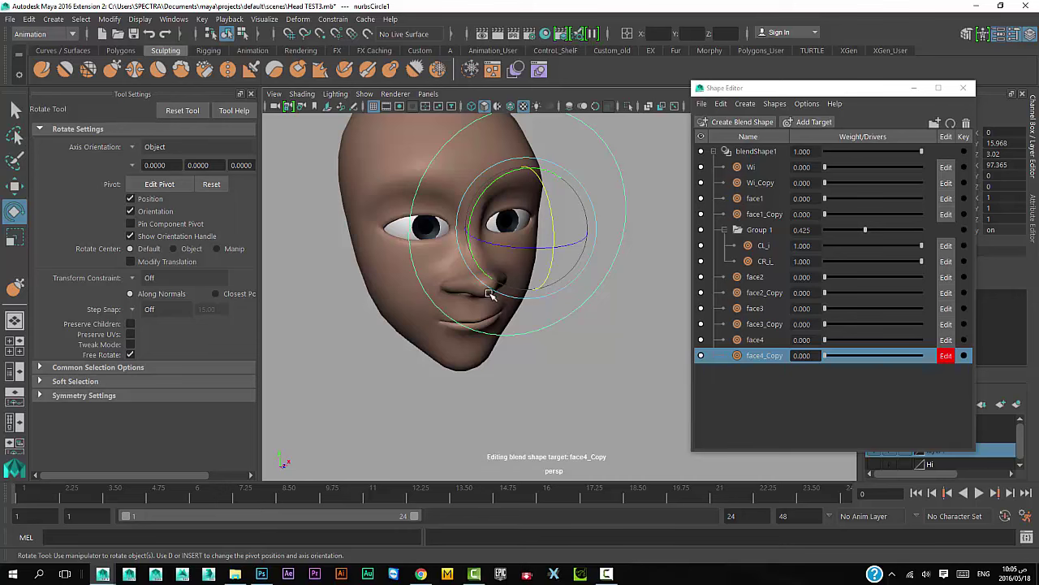
mouse_move(492, 344)
left_mouse_down("alt")
mouse_move(463, 331)
mouse_move(475, 340)
left_mouse_up("alt")
key("w")
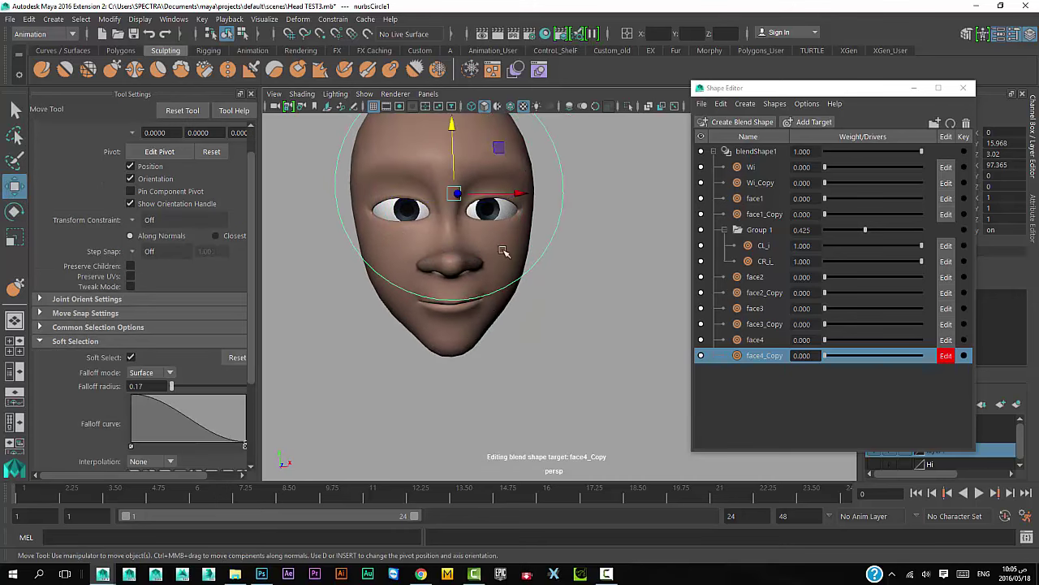
left_click_drag(456, 203, 447, 227)
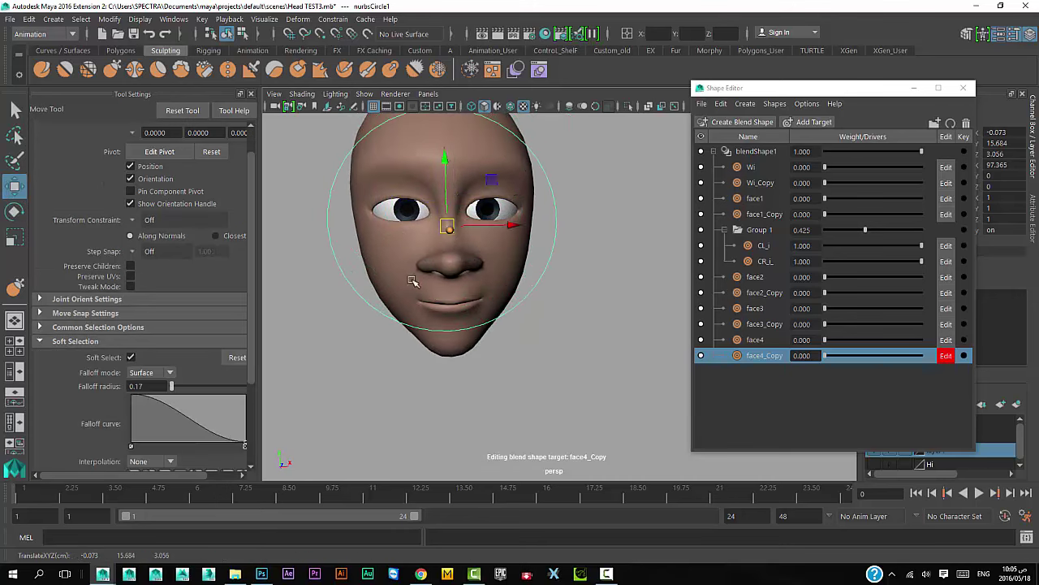
left_click_drag(418, 284, 436, 284, "alt")
Step: Scale the circle down to a small control and place it beside the face
key("r")
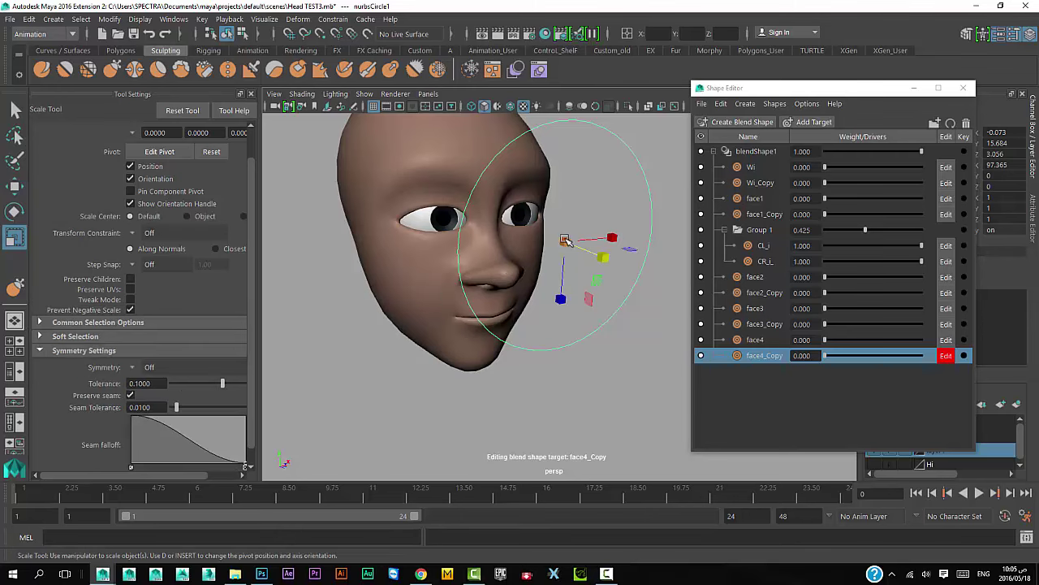
left_click_drag(567, 241, 575, 302)
key("w")
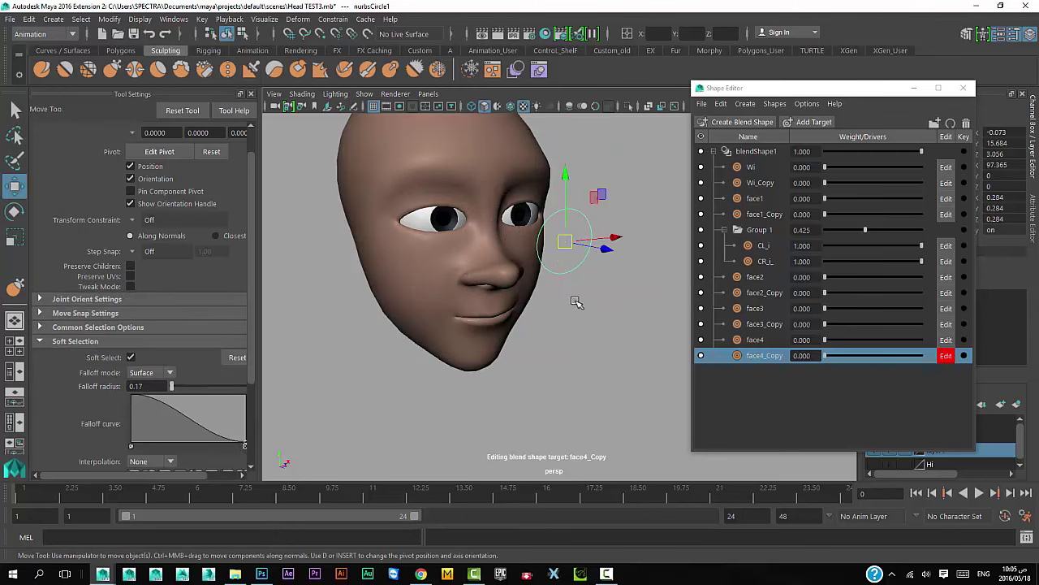
left_click_drag(605, 248, 627, 260)
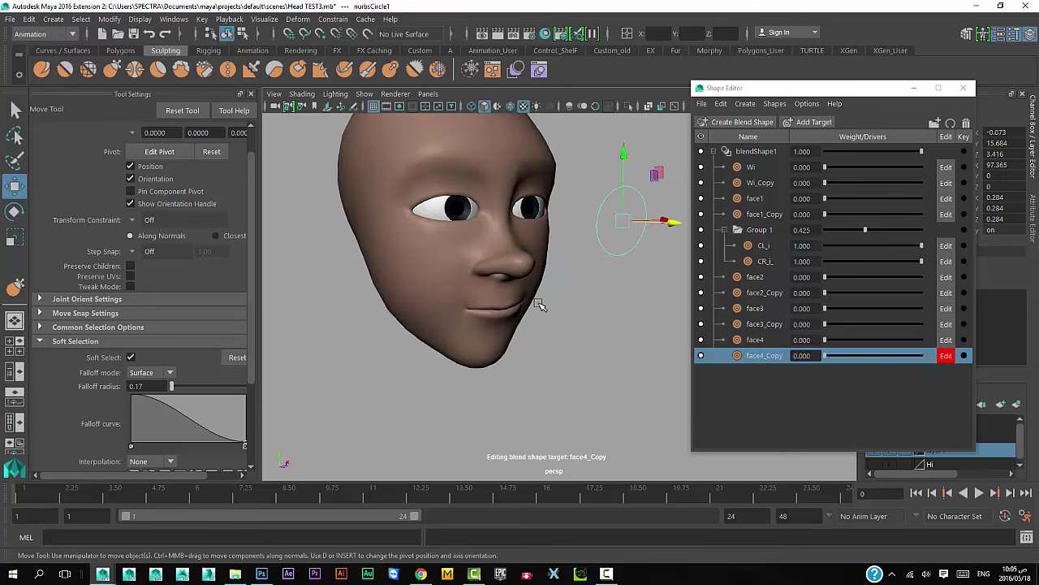
left_click_drag(540, 305, 355, 263, "alt")
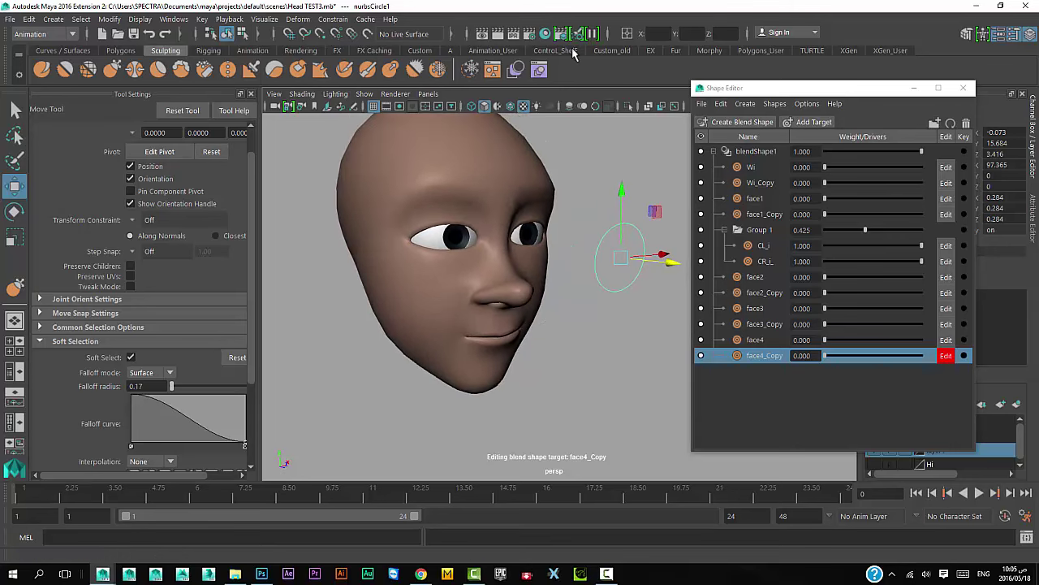
Step: Bring up the custom shelf and select both eyeballs
left_click(609, 51)
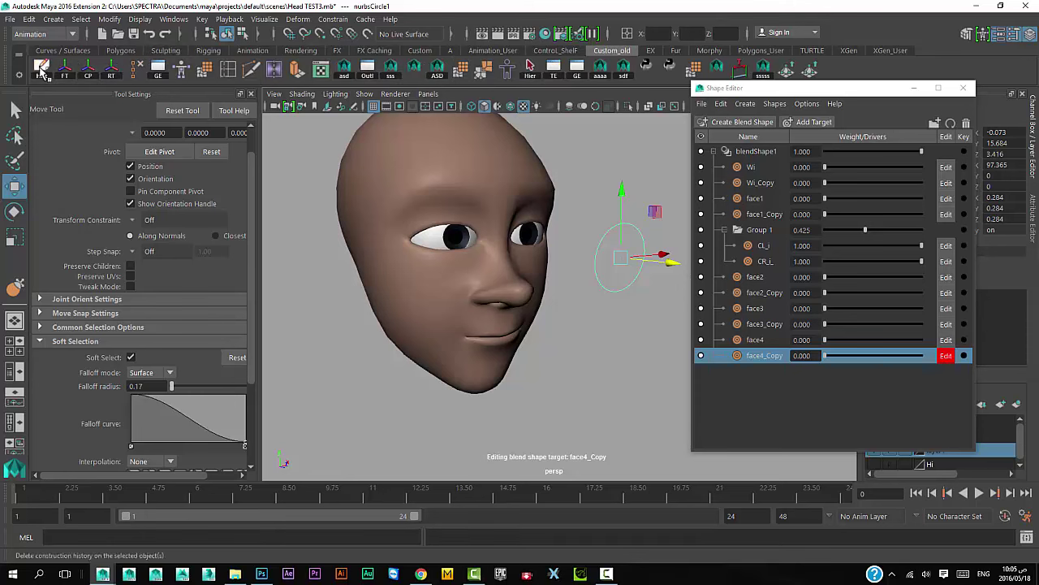
mouse_move(327, 229)
left_mouse_down("alt")
mouse_move(339, 274)
mouse_move(388, 323)
left_mouse_up("alt")
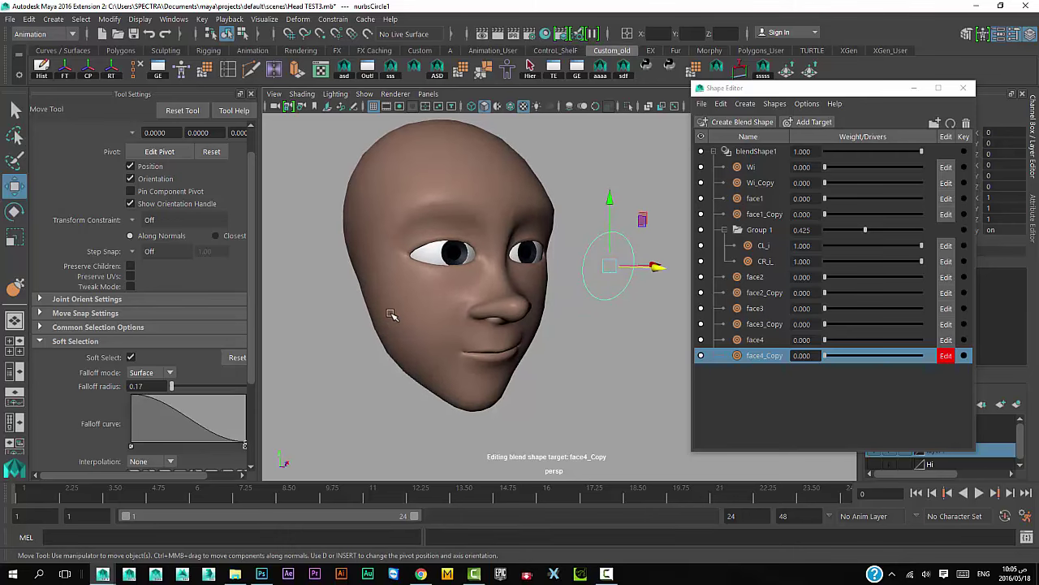
mouse_move(503, 328)
left_mouse_down("alt")
mouse_move(445, 324)
mouse_move(541, 320)
mouse_move(524, 352)
mouse_move(491, 336)
left_mouse_up("alt")
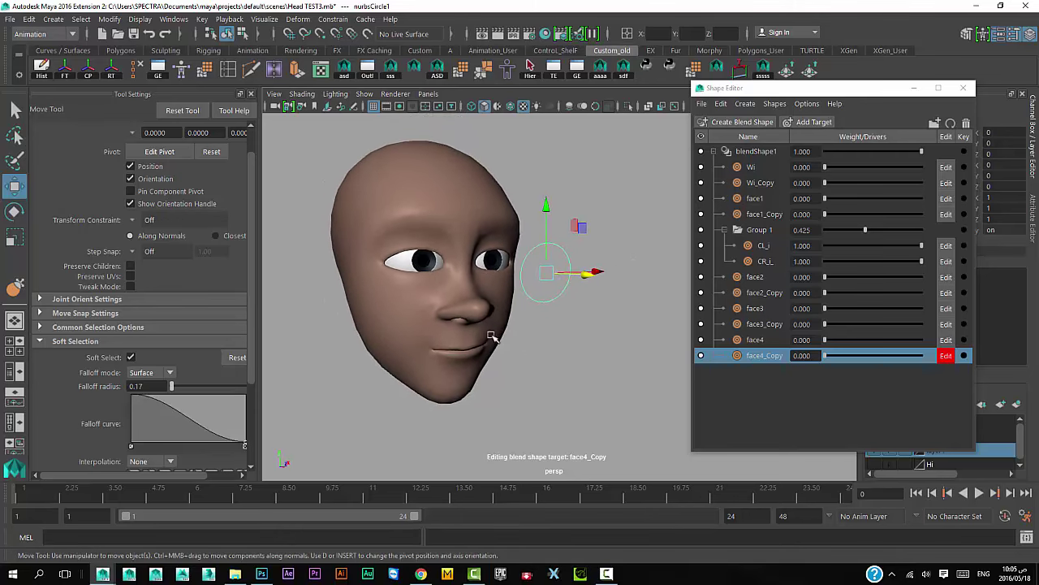
left_click(409, 264)
left_click_drag(490, 281, 483, 262, "alt")
left_click(487, 260)
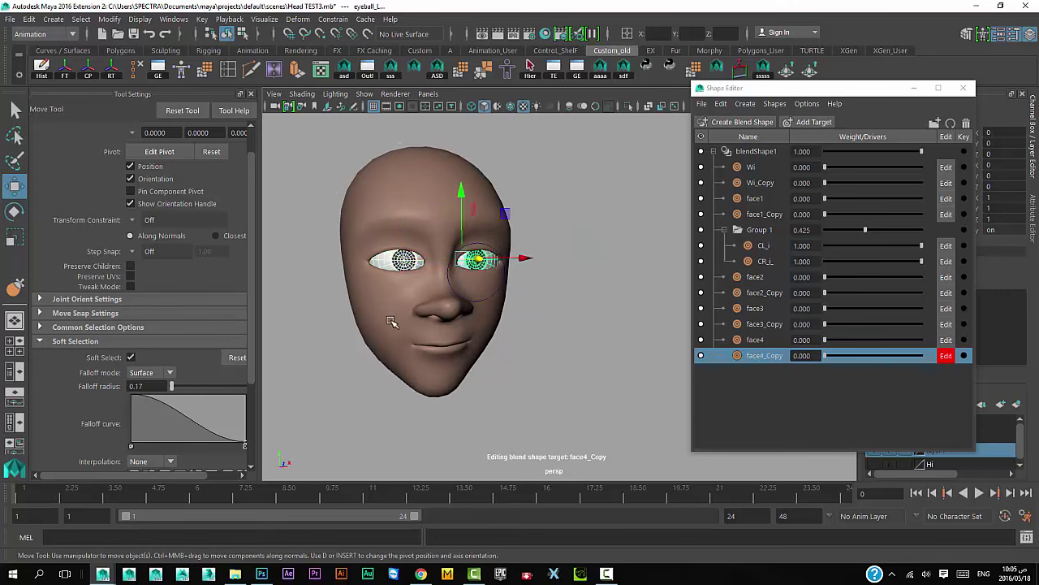
mouse_move(393, 322)
left_mouse_down("alt")
mouse_move(553, 354)
mouse_move(536, 355)
left_mouse_up("alt")
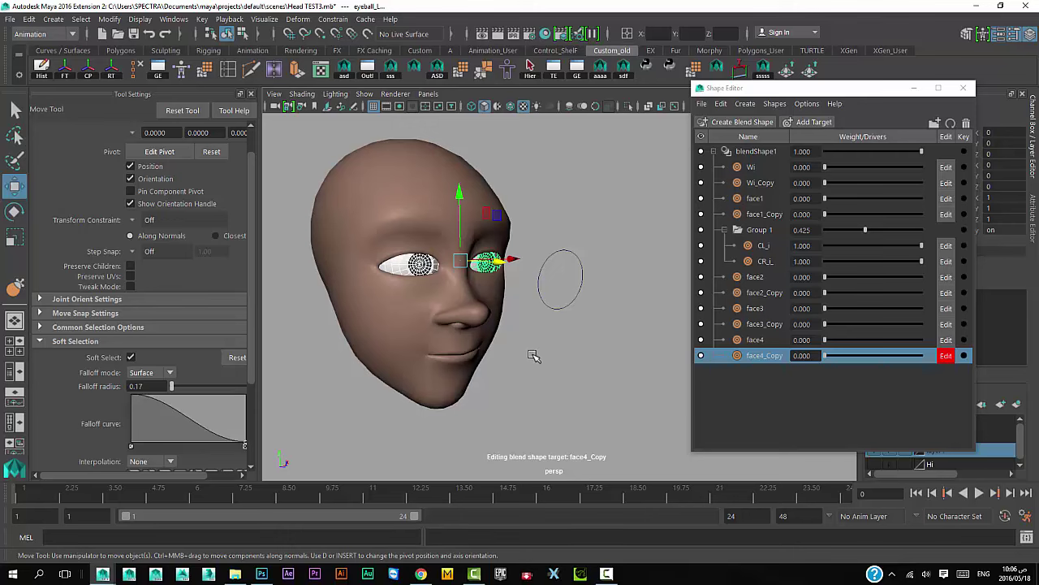
Step: Test-rotate an eyeball and undo it, deselect, then browse the menu sets and Visualize menu
key("e")
mouse_move(467, 251)
left_mouse_down()
mouse_move(503, 243)
mouse_move(496, 260)
left_mouse_up()
key("ctrl+z")
key("ctrl+z")
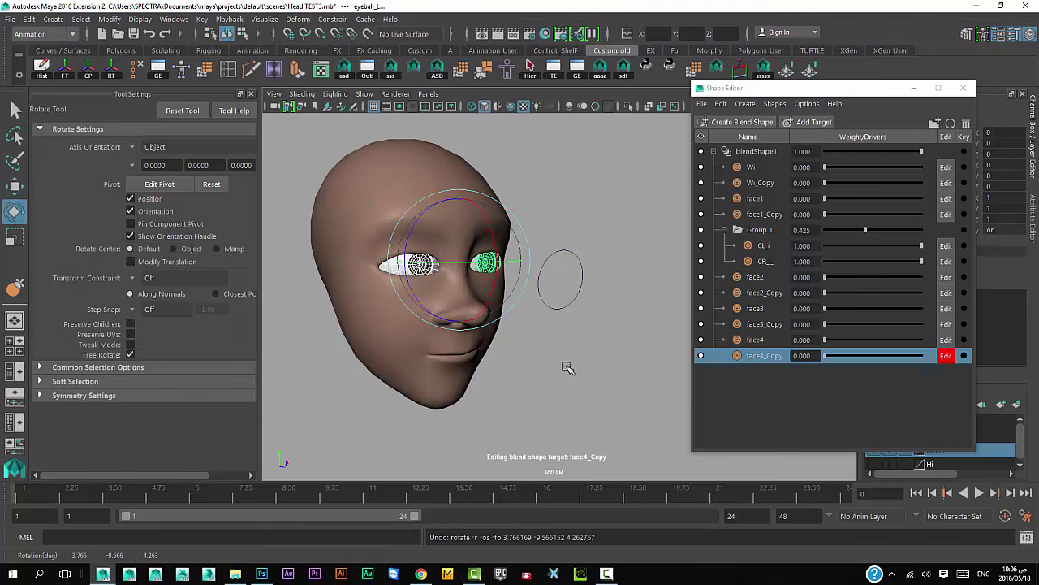
mouse_move(566, 367)
left_mouse_down("alt")
mouse_move(579, 309)
mouse_move(529, 367)
mouse_move(561, 376)
mouse_move(489, 315)
left_mouse_up("alt")
left_click(579, 309)
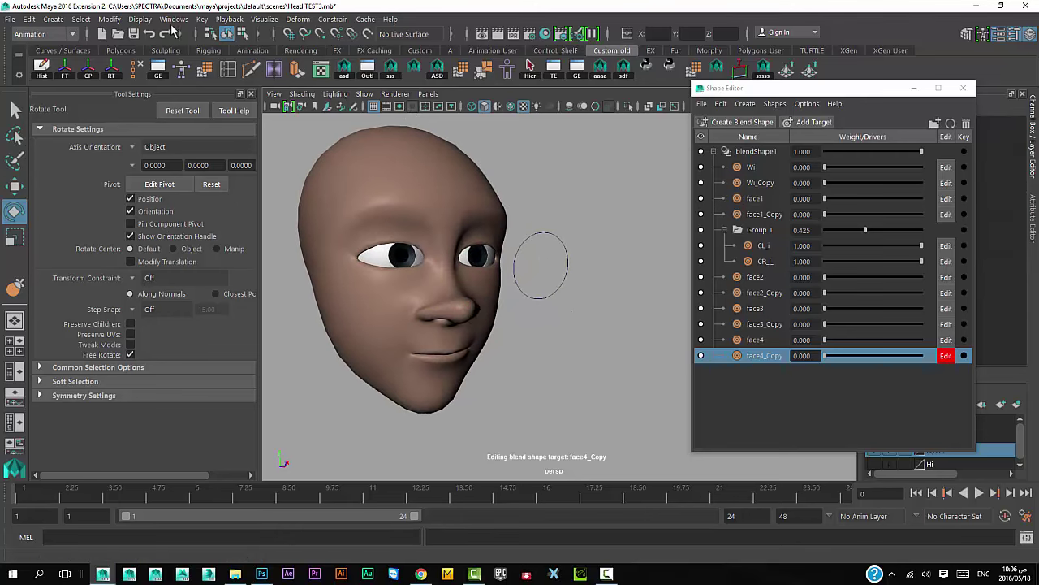
left_click(45, 35)
left_click(27, 77)
left_click(261, 22)
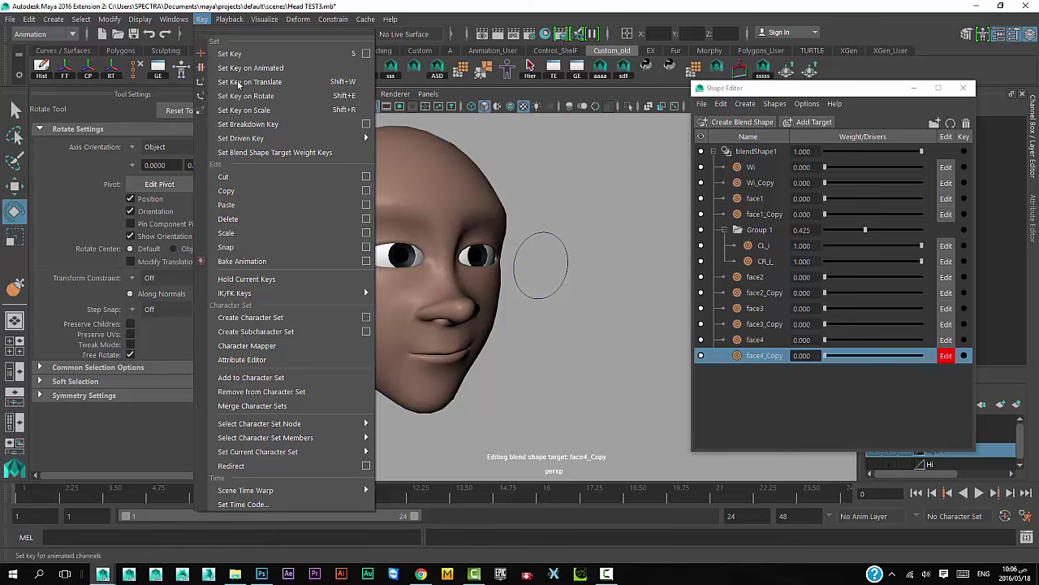
mouse_move(242, 138)
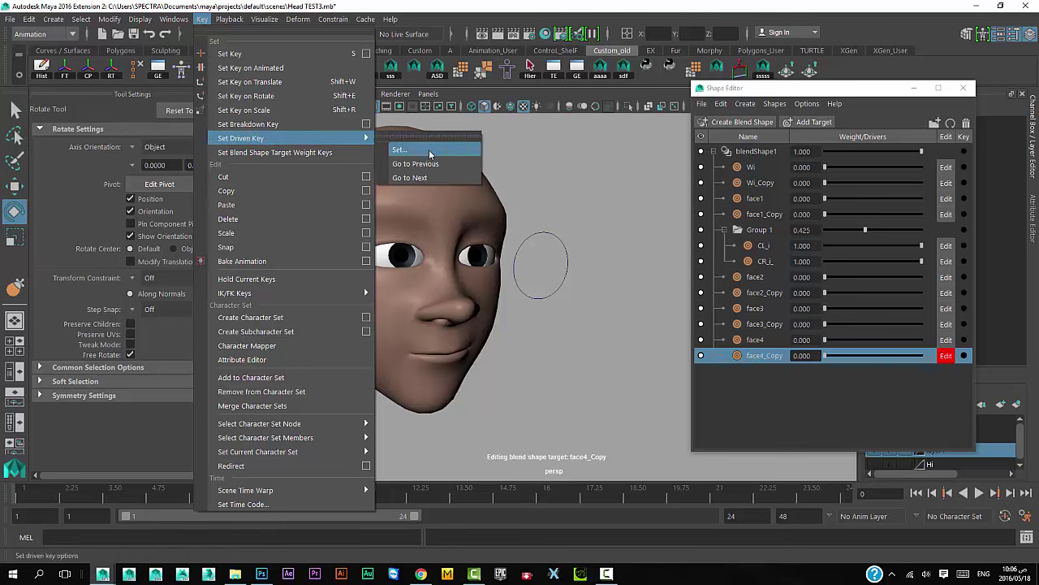
Step: Open the Set Driven Key window, then test-move the circle control and undo
left_click(429, 150)
left_click_drag(182, 118, 231, 92)
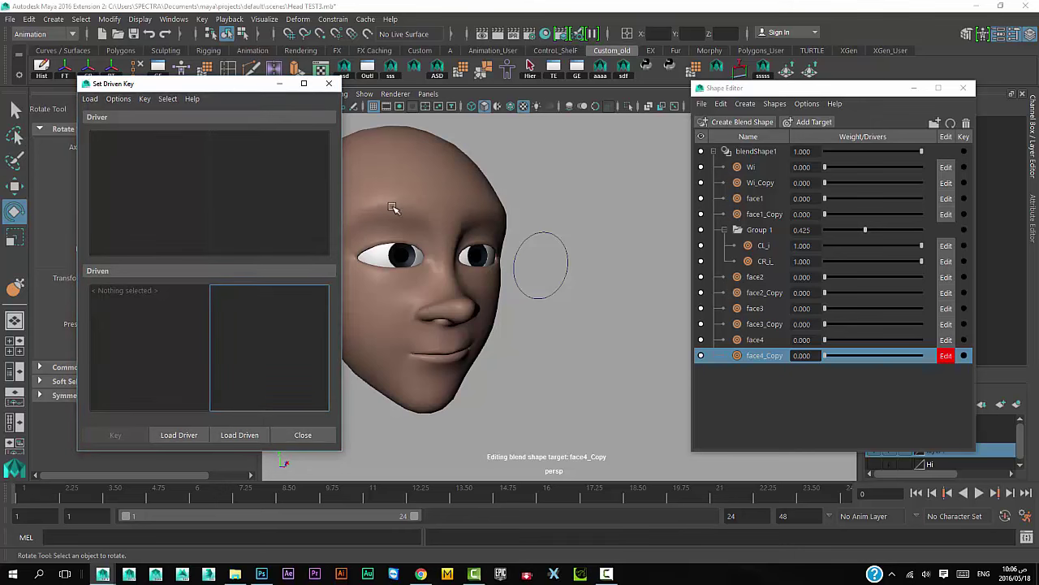
mouse_move(536, 284)
left_mouse_down()
mouse_move(562, 310)
mouse_move(561, 344)
mouse_move(525, 371)
left_mouse_up()
key("w")
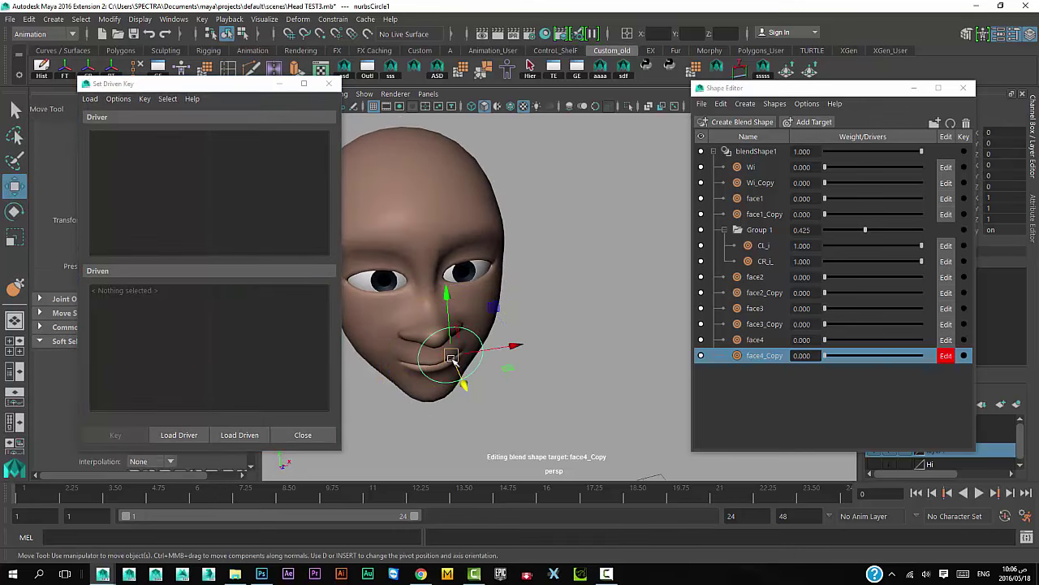
left_click_drag(472, 356, 435, 351)
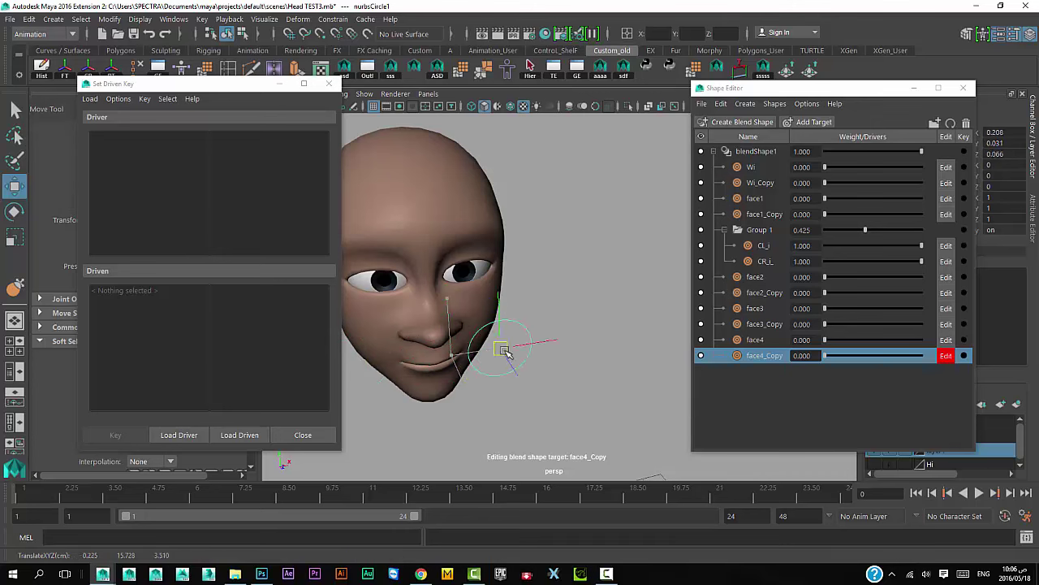
left_click_drag(426, 286, 424, 272)
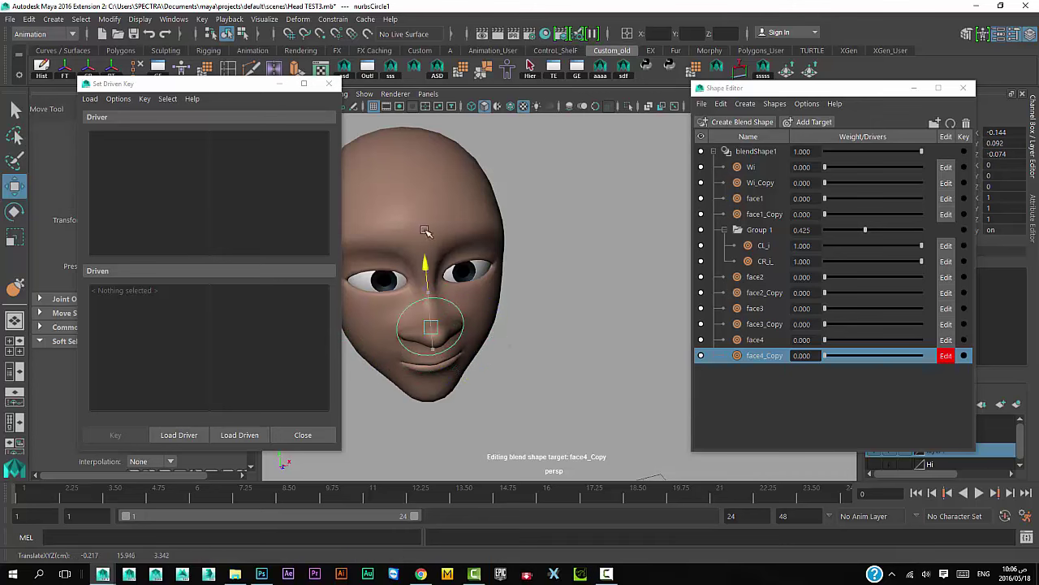
key("ctrl+z")
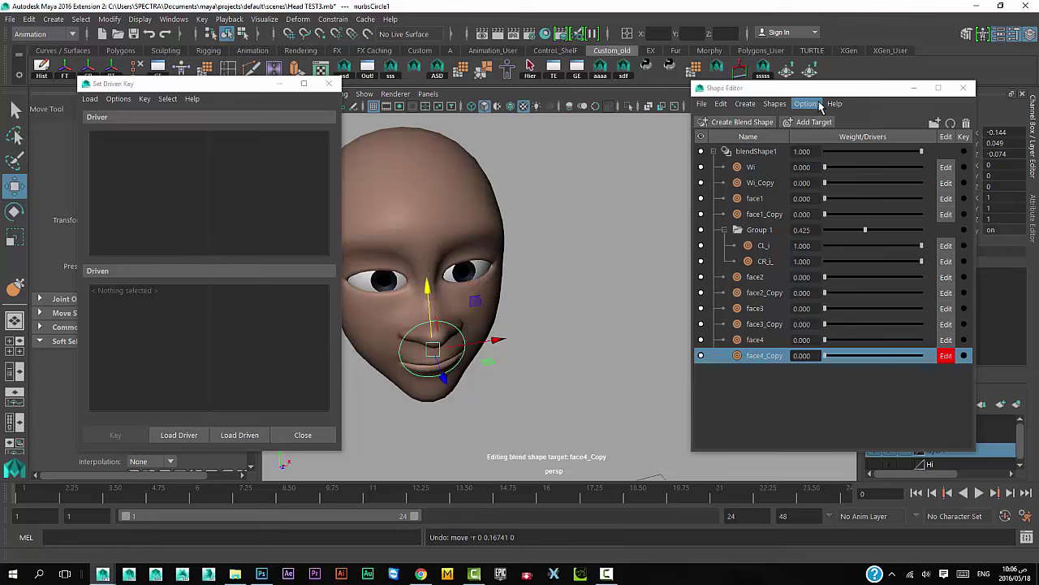
left_click_drag(829, 90, 749, 86)
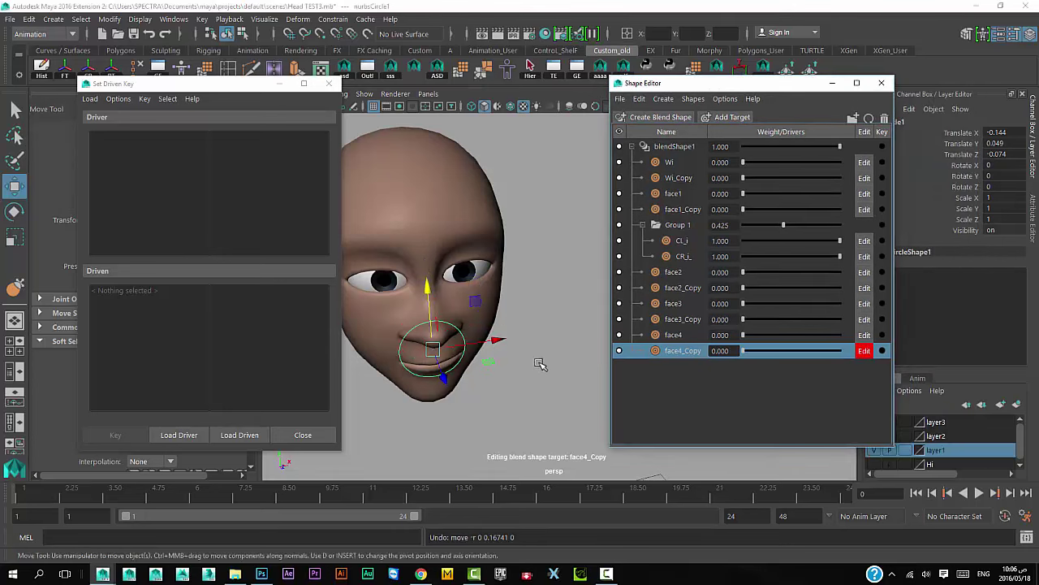
left_click_drag(528, 387, 538, 367, "alt")
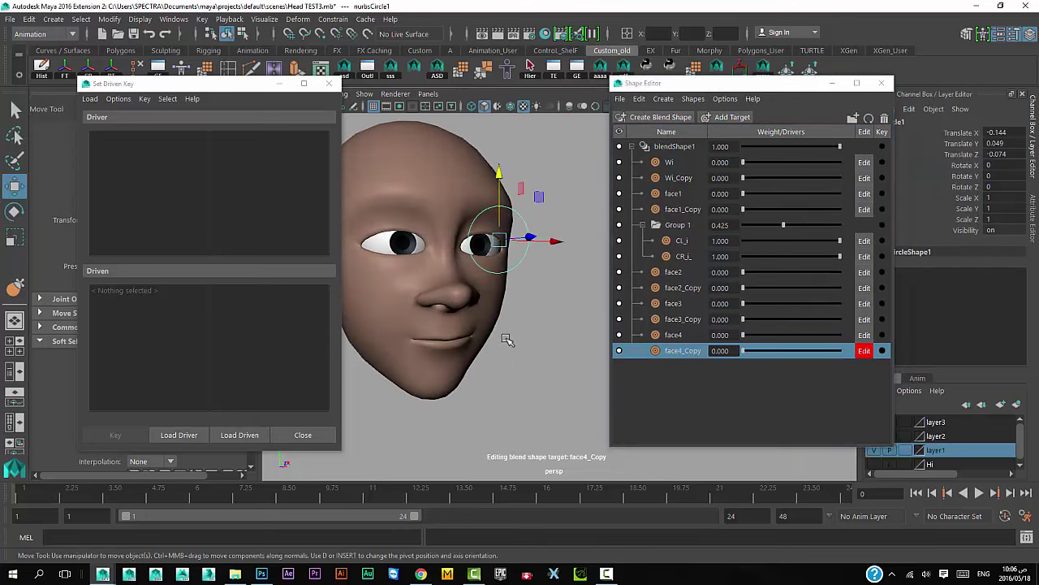
Step: Freeze the circle's transformations and lock Translate Z through Visibility, then test-move and undo
left_click(65, 66)
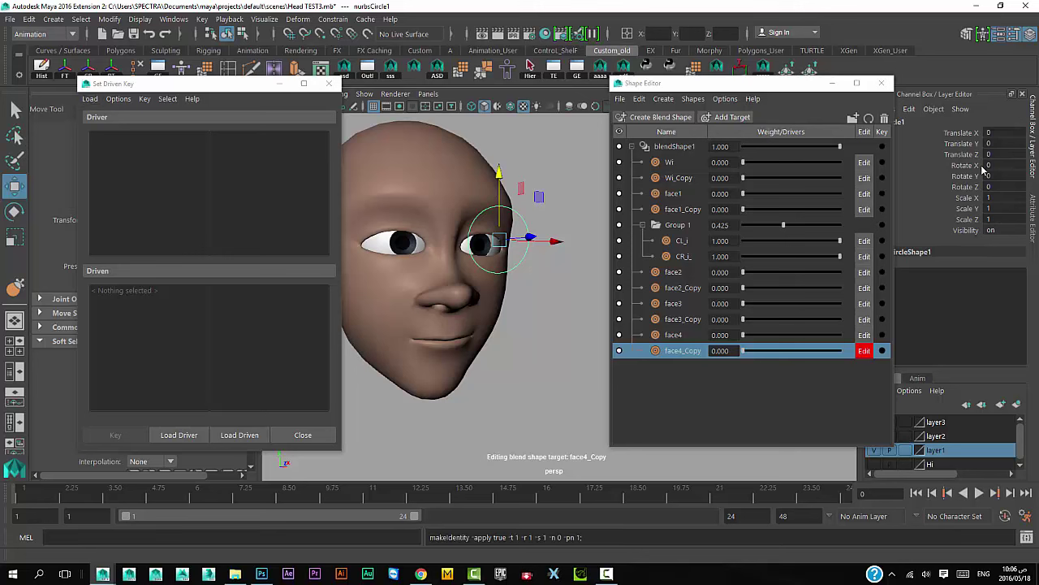
left_click_drag(964, 156, 963, 230)
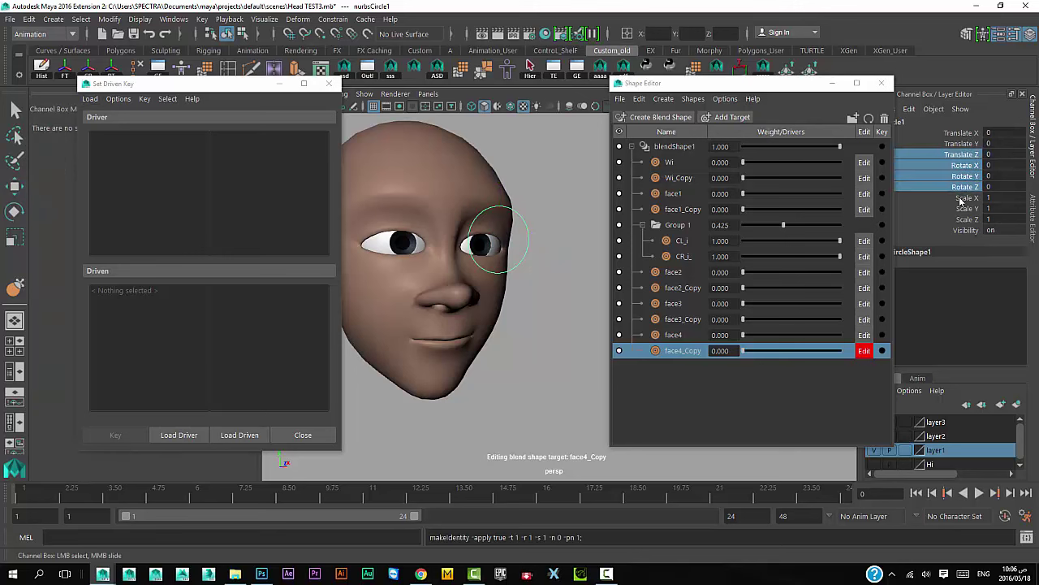
right_click(948, 197)
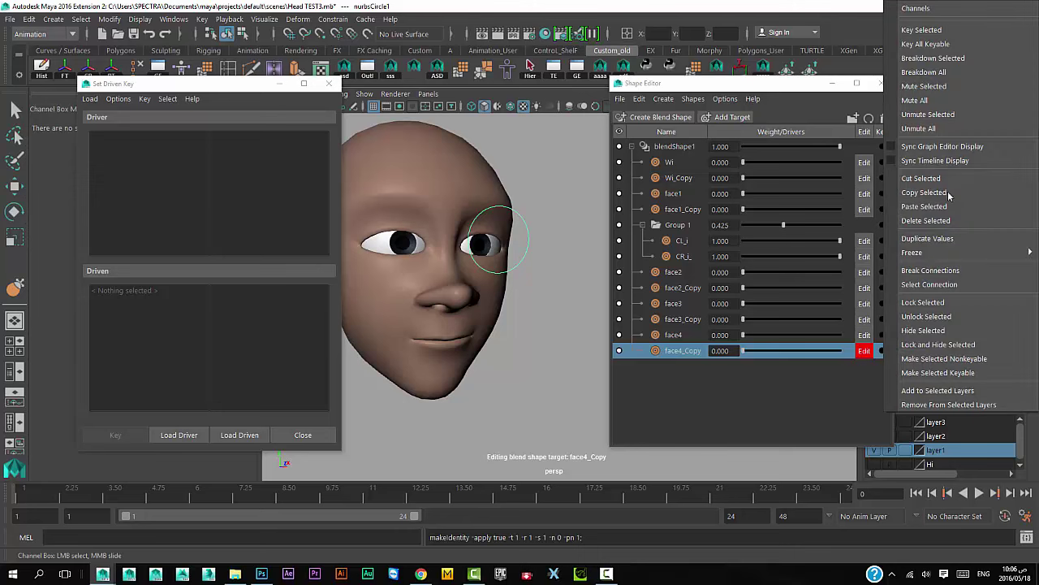
left_click(943, 302)
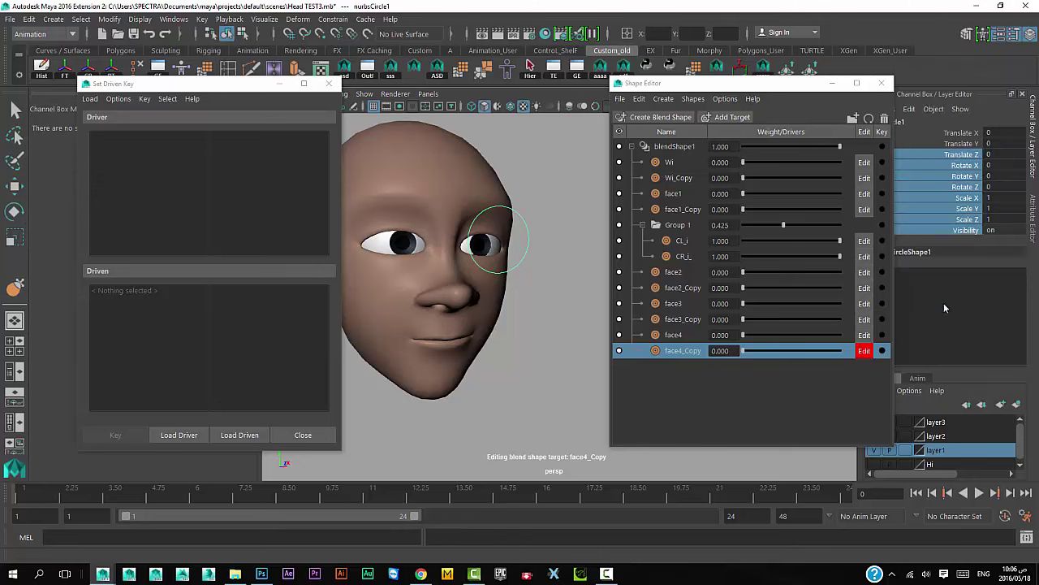
mouse_move(529, 332)
left_mouse_down("alt")
mouse_move(506, 339)
mouse_move(539, 324)
mouse_move(529, 339)
left_mouse_up("alt")
key("w")
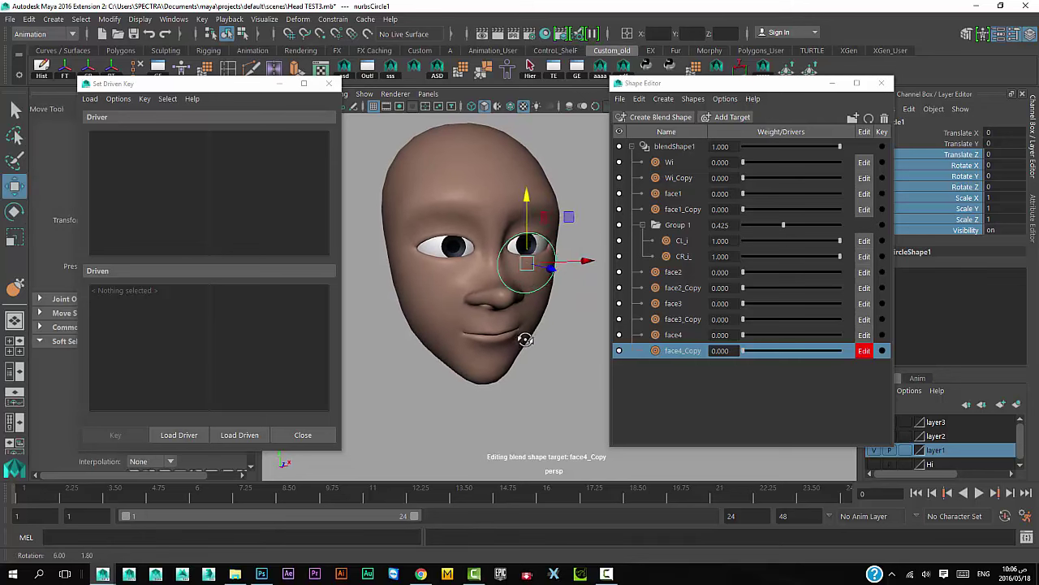
mouse_move(481, 261)
middle_mouse_down()
mouse_move(474, 363)
mouse_move(568, 274)
mouse_move(590, 274)
mouse_move(563, 262)
mouse_move(488, 294)
middle_mouse_up()
key("ctrl+z")
key("ctrl+z")
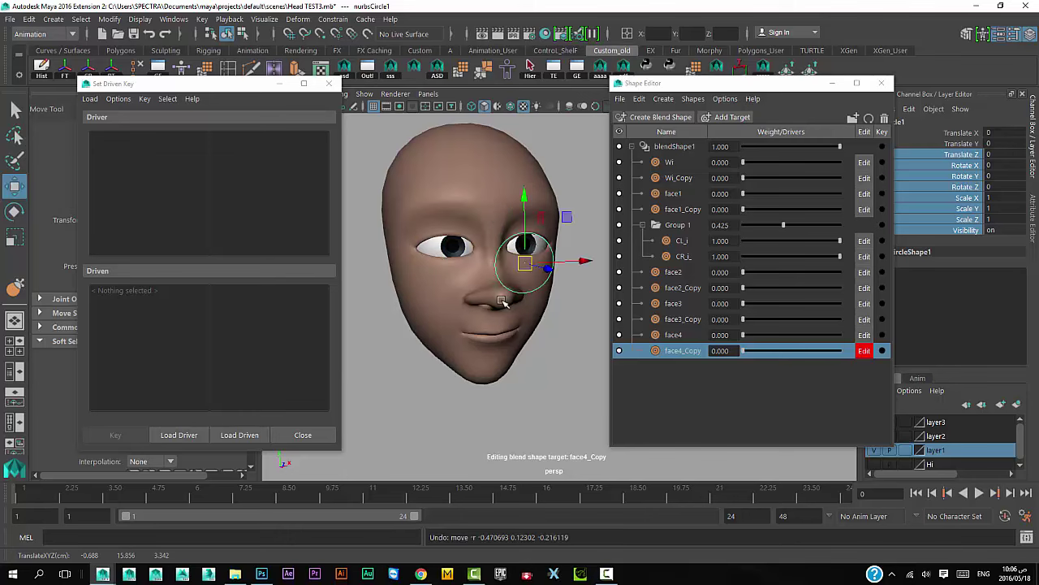
mouse_move(497, 335)
left_mouse_down("alt")
mouse_move(518, 259)
mouse_move(505, 320)
left_mouse_up("alt")
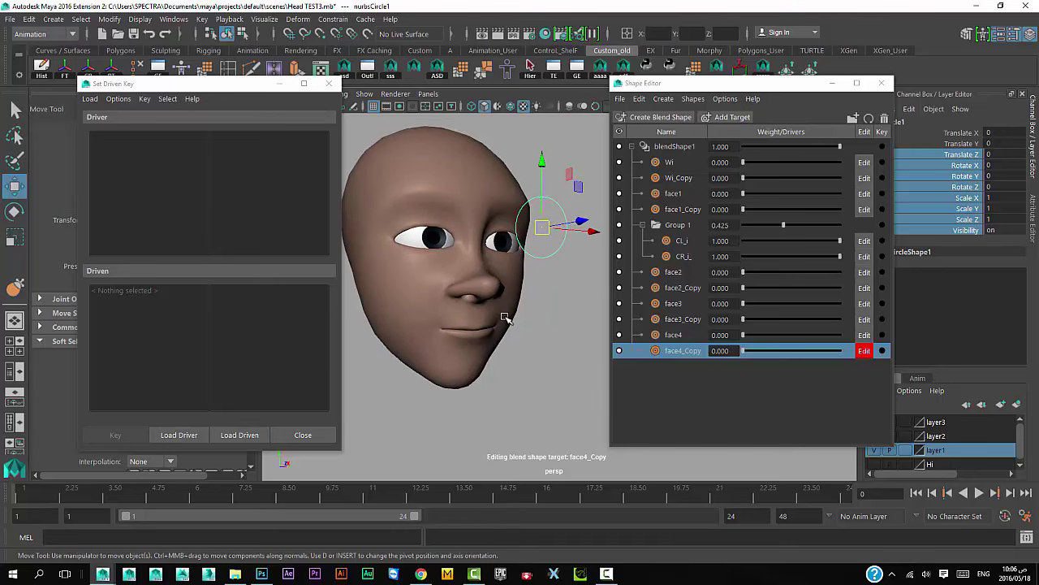
Step: Load nurbsCircle1 as the driver, then browse the Shape Editor menus and deselect face4_Copy
left_click(185, 438)
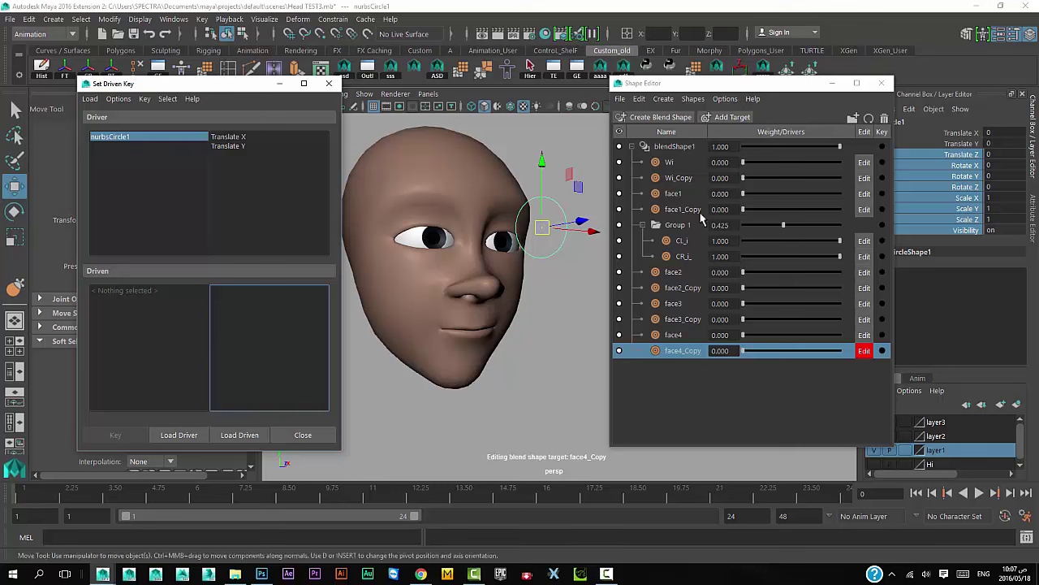
left_click(620, 98)
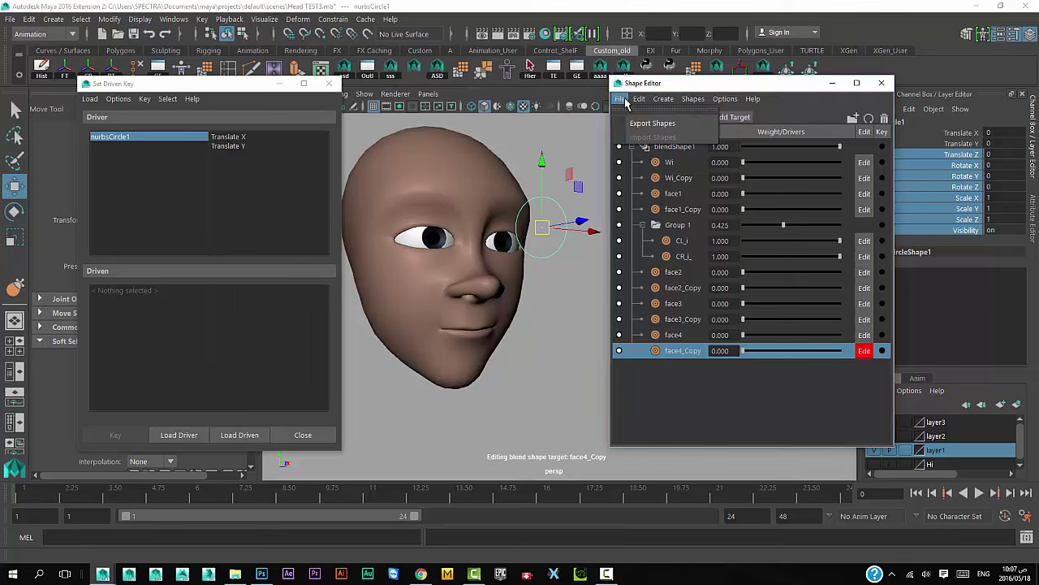
left_click(622, 99)
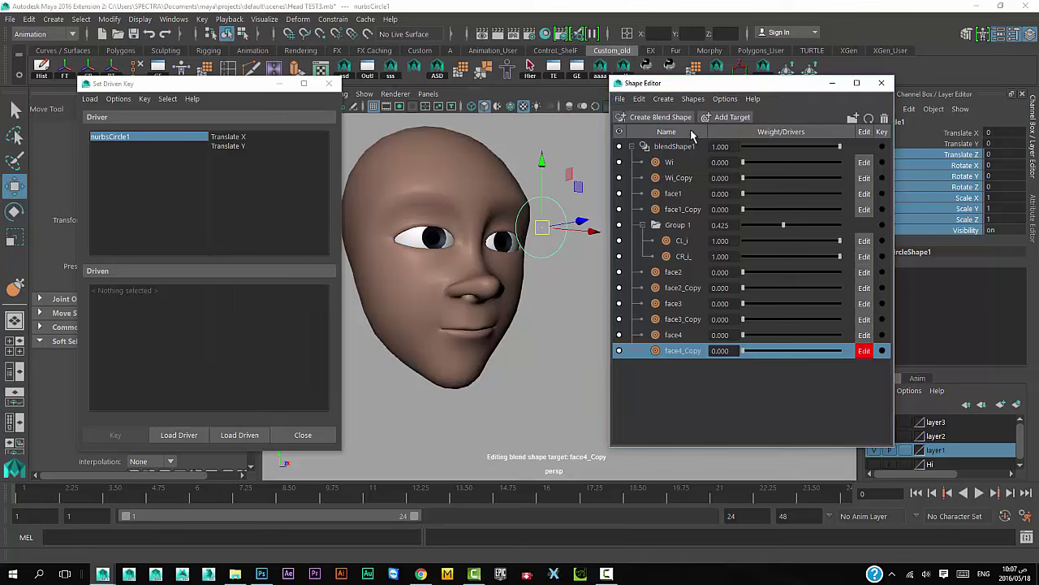
left_click(639, 99)
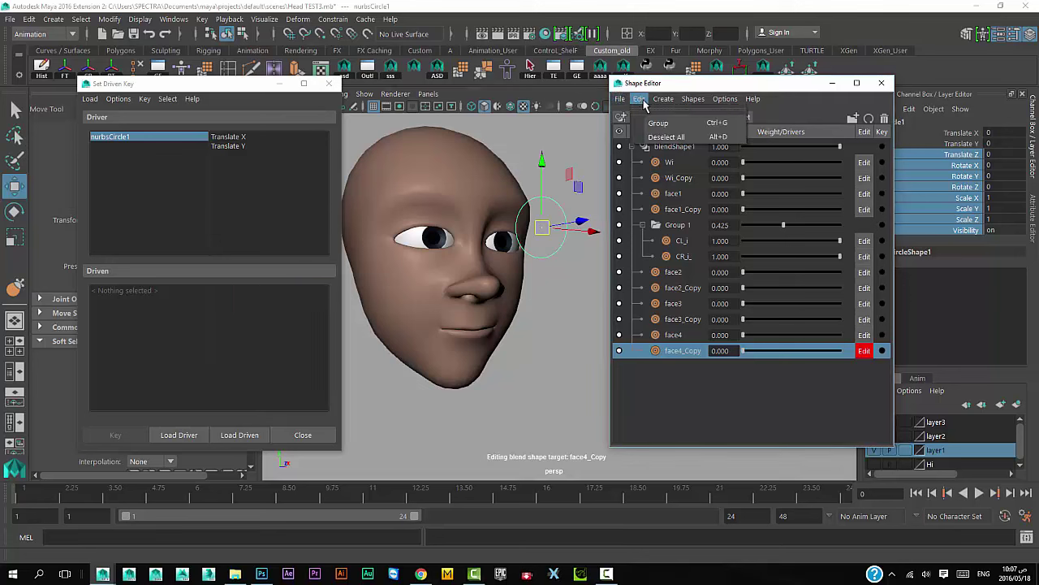
left_click(691, 100)
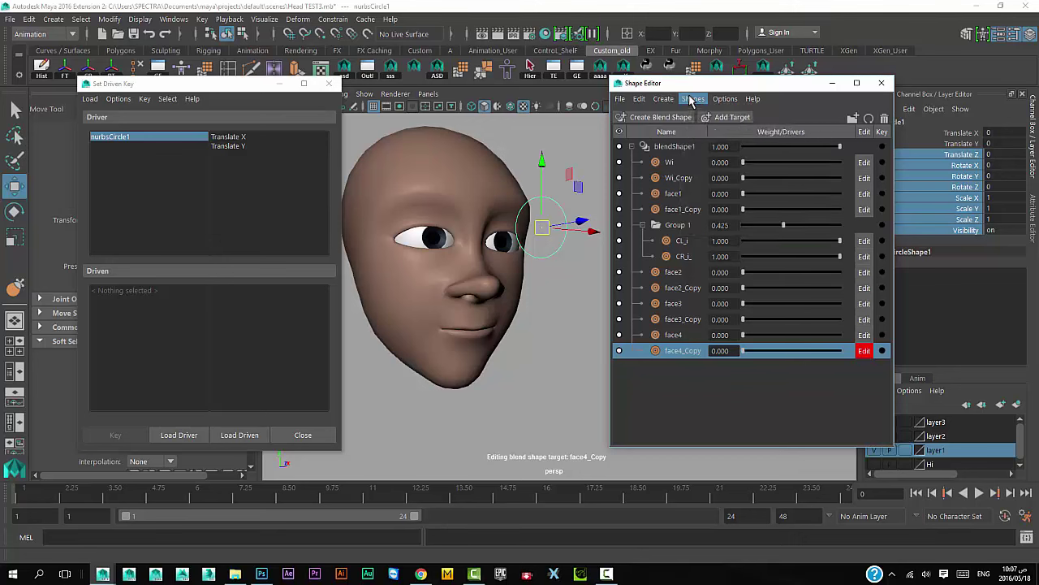
left_click(620, 99)
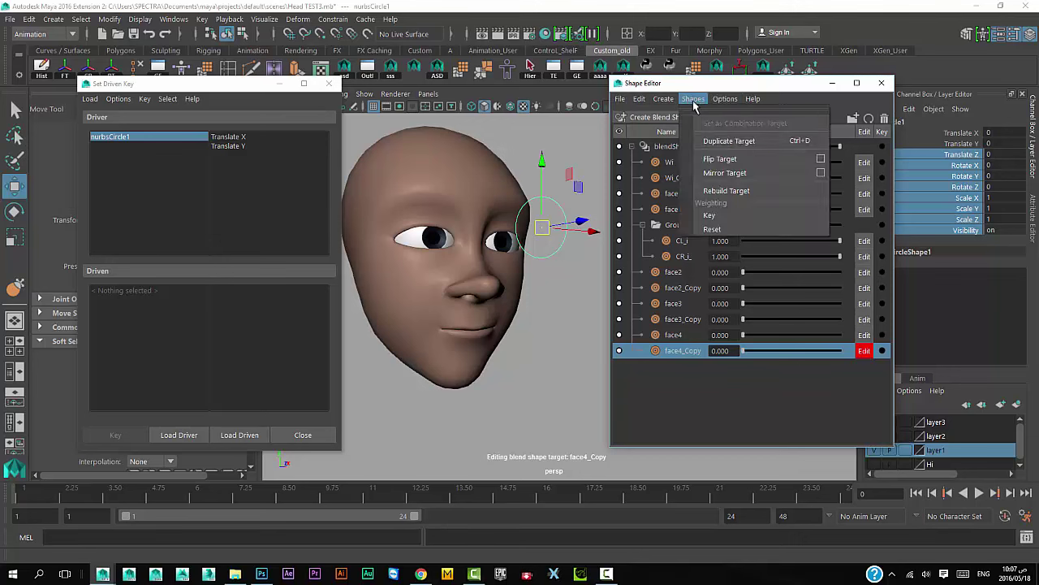
left_click(694, 406)
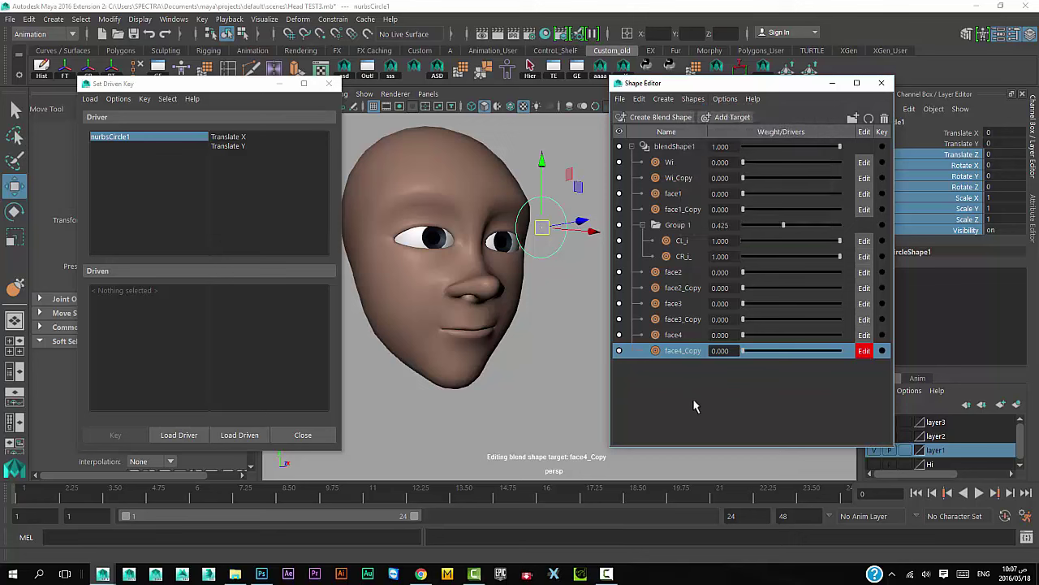
left_click(695, 406)
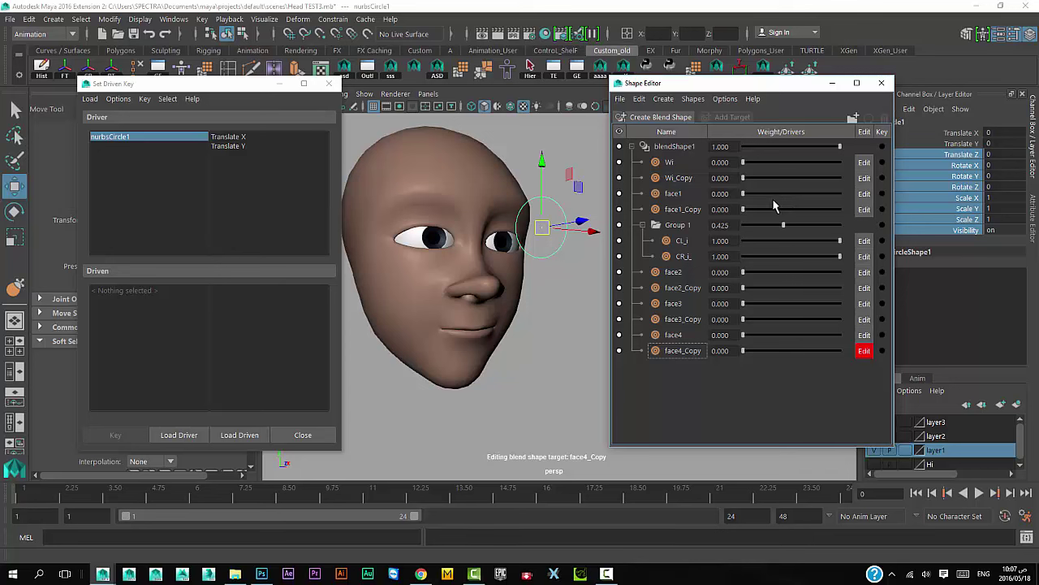
right_click(703, 396)
Step: Select the blendShape1 node from the Shape Editor and load it as the driven node
left_click(700, 391)
left_click_drag(731, 445, 730, 401)
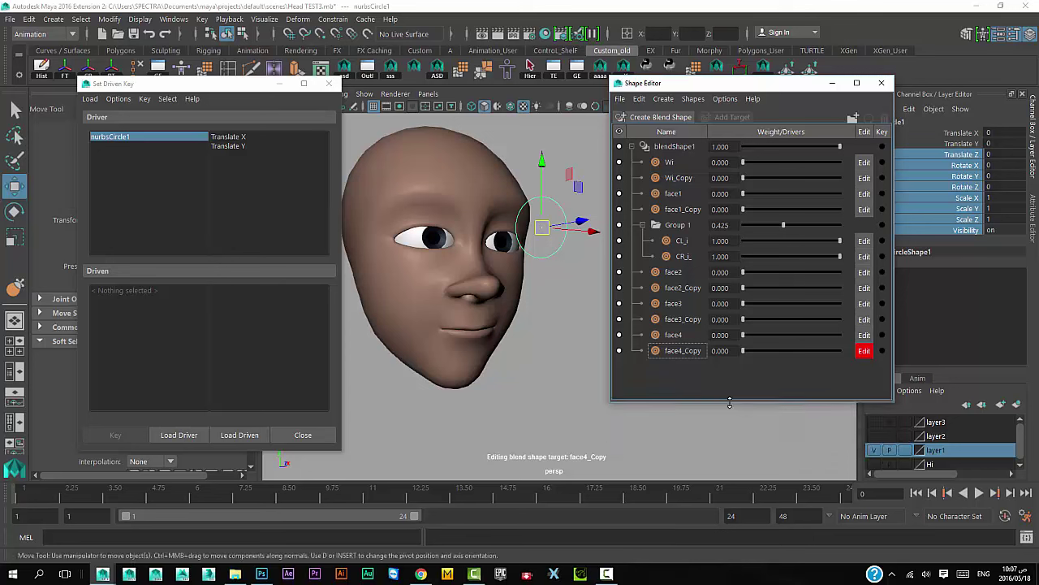
left_click(649, 148)
right_click(671, 148)
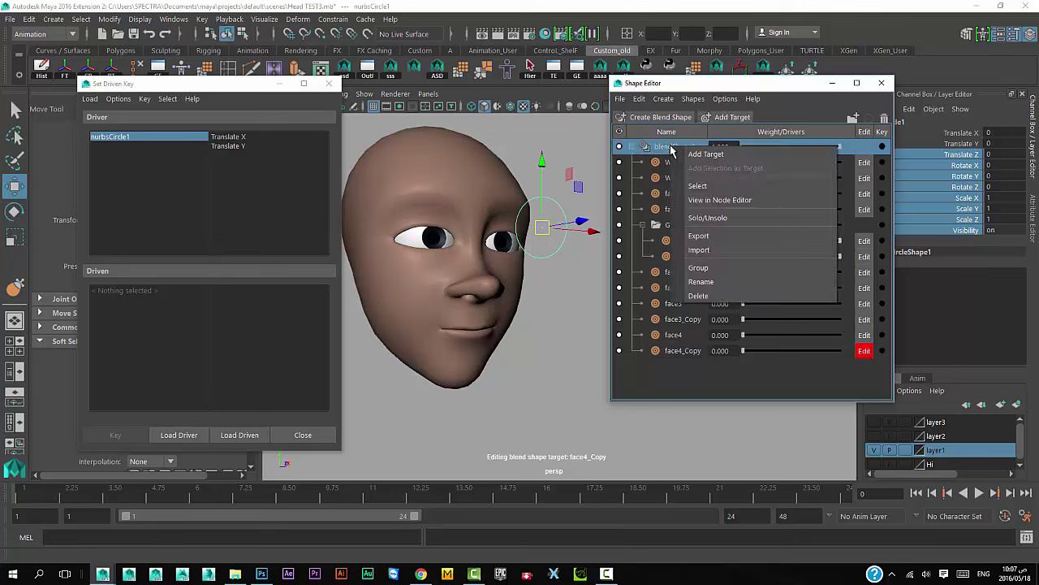
left_click(717, 189)
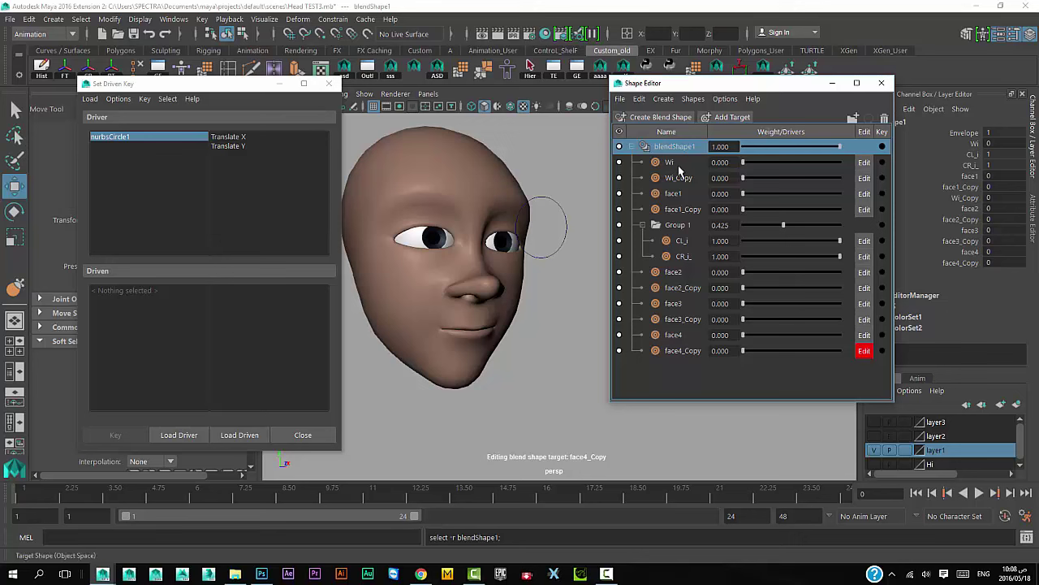
left_click(251, 437)
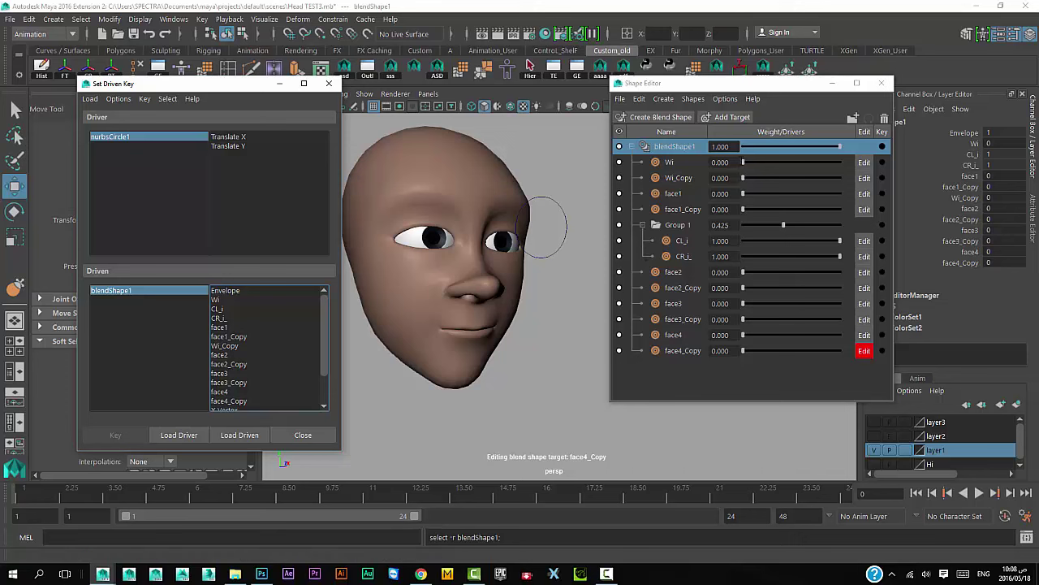
Step: Choose Translate Y as the driver attribute, then test-raise the circle and undo
mouse_move(743, 162)
left_mouse_down()
mouse_move(822, 162)
mouse_move(735, 163)
left_mouse_up()
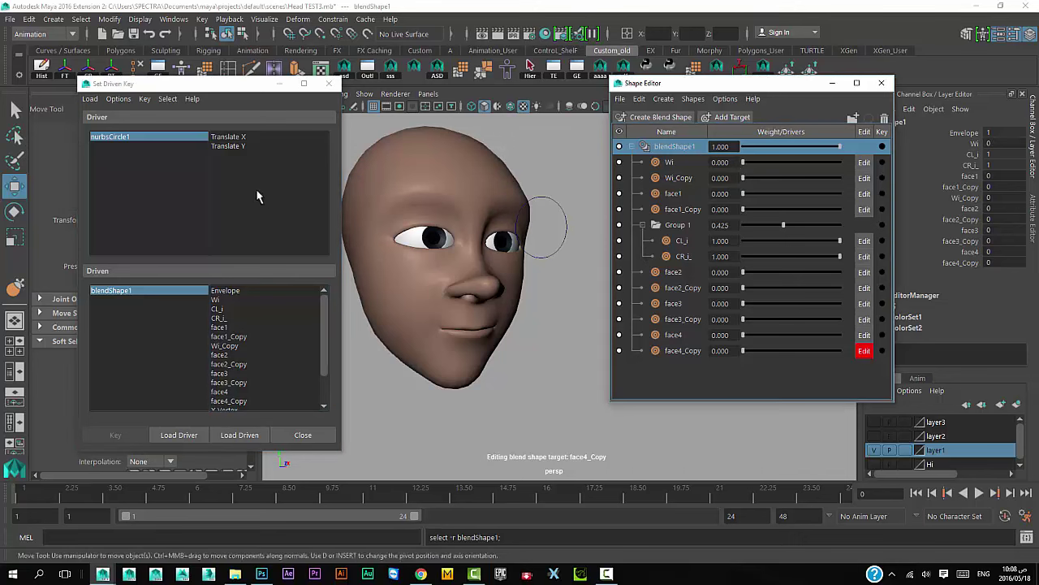
left_click(236, 145)
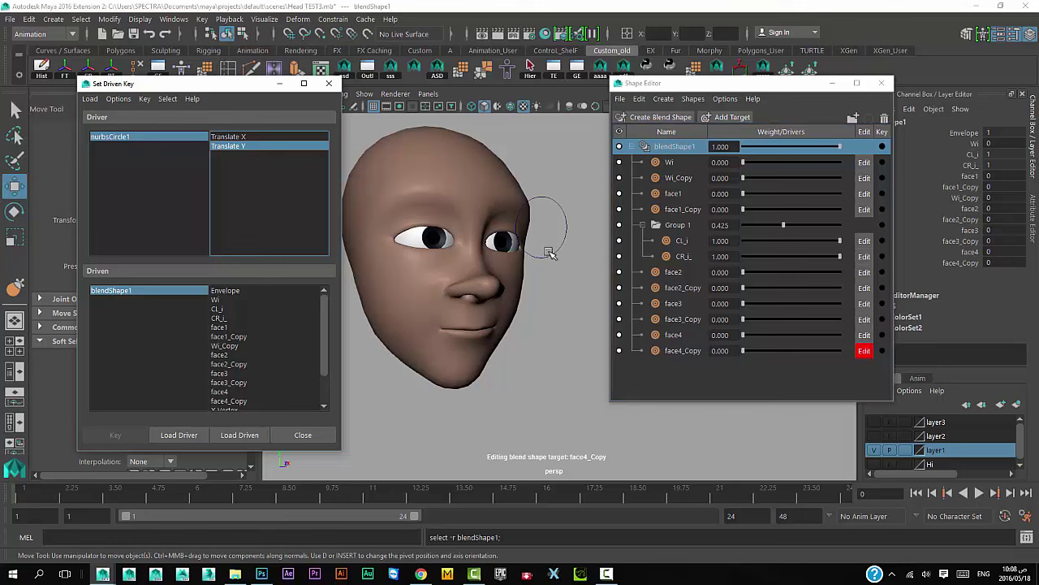
scroll(537, 306, "down", 1)
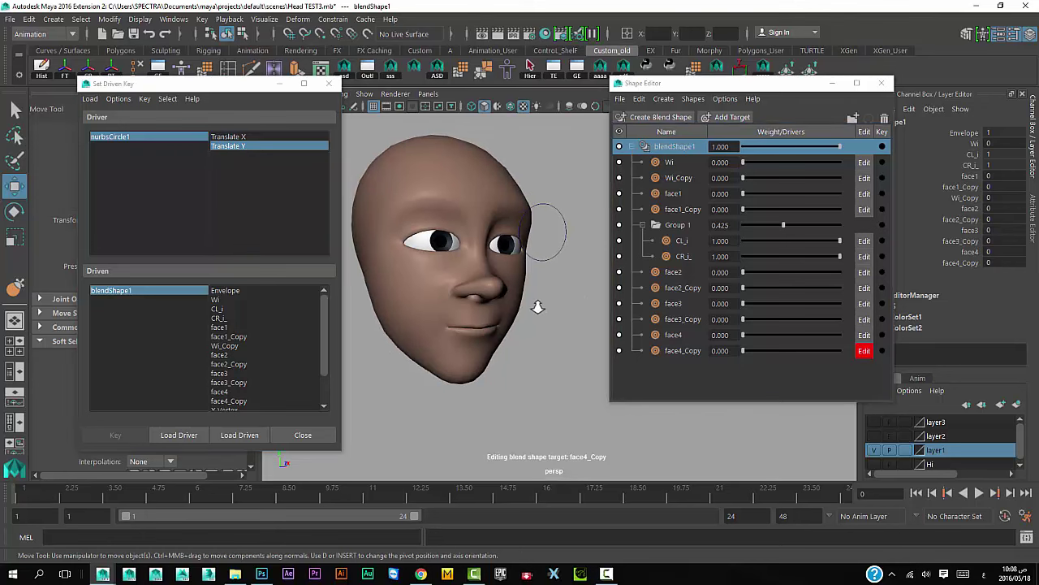
left_click(558, 260)
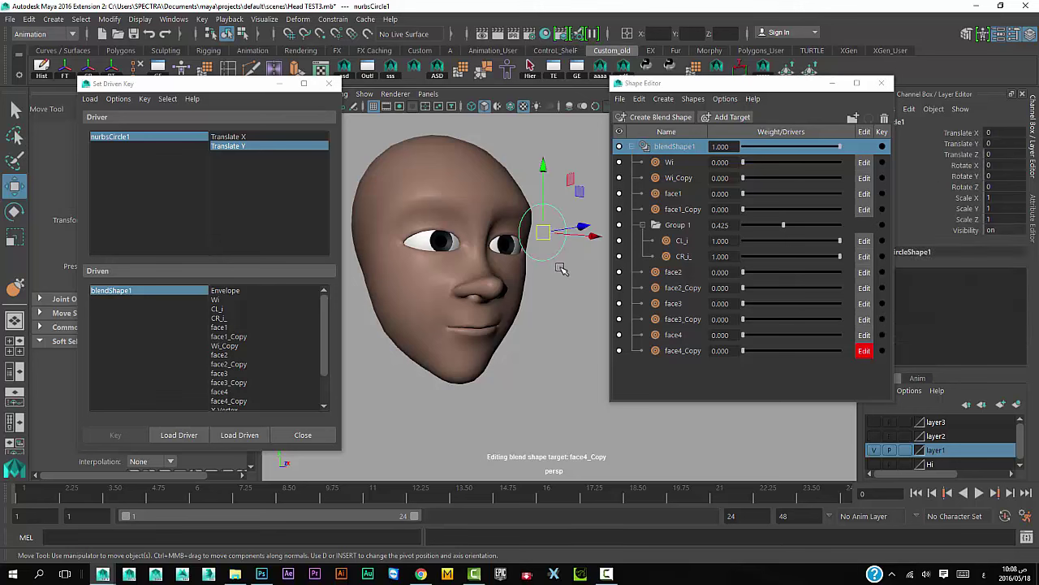
left_click_drag(543, 166, 541, 121)
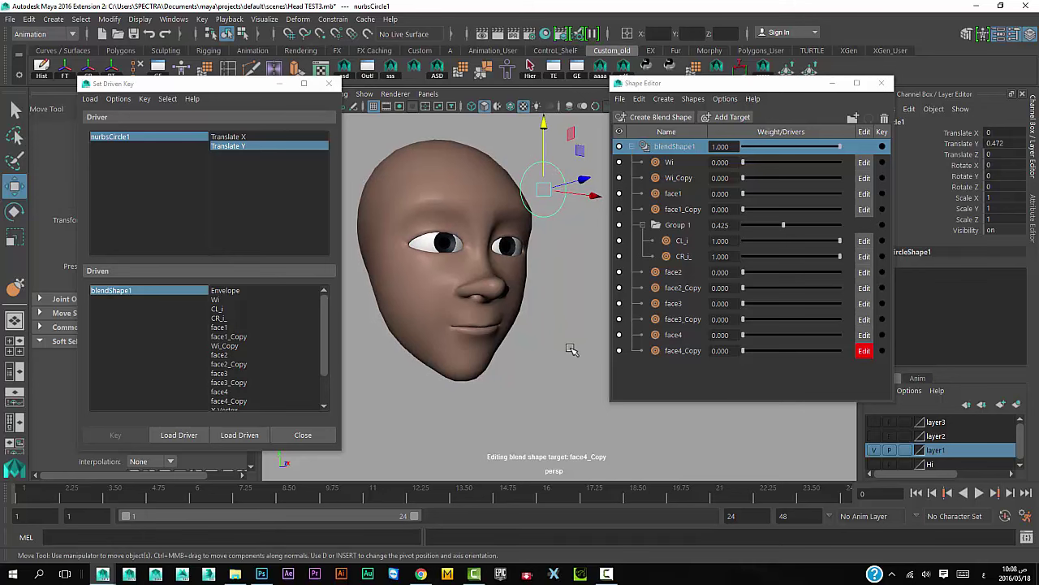
key("ctrl+z")
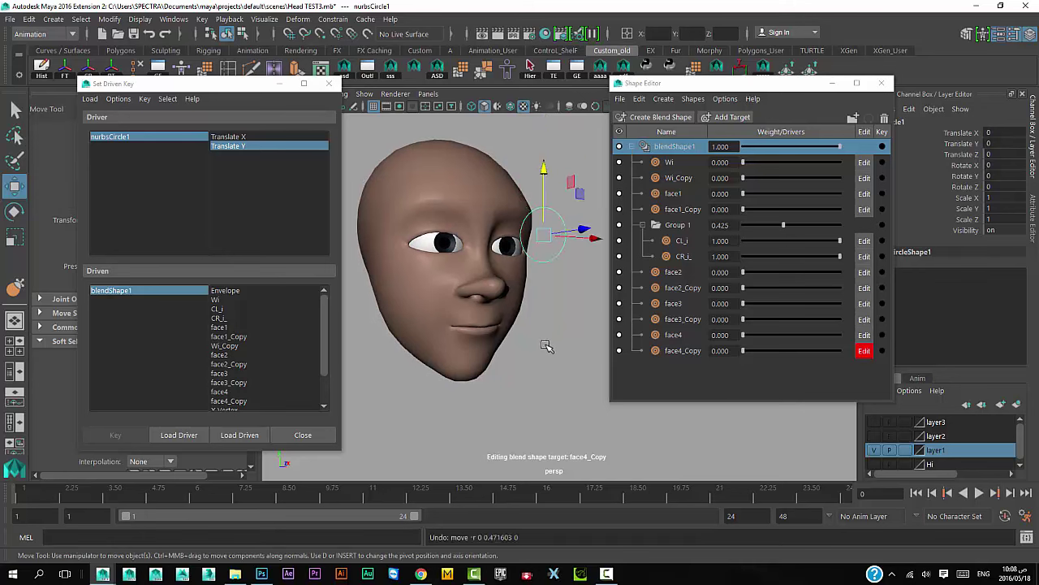
left_click_drag(541, 346, 538, 348, "alt")
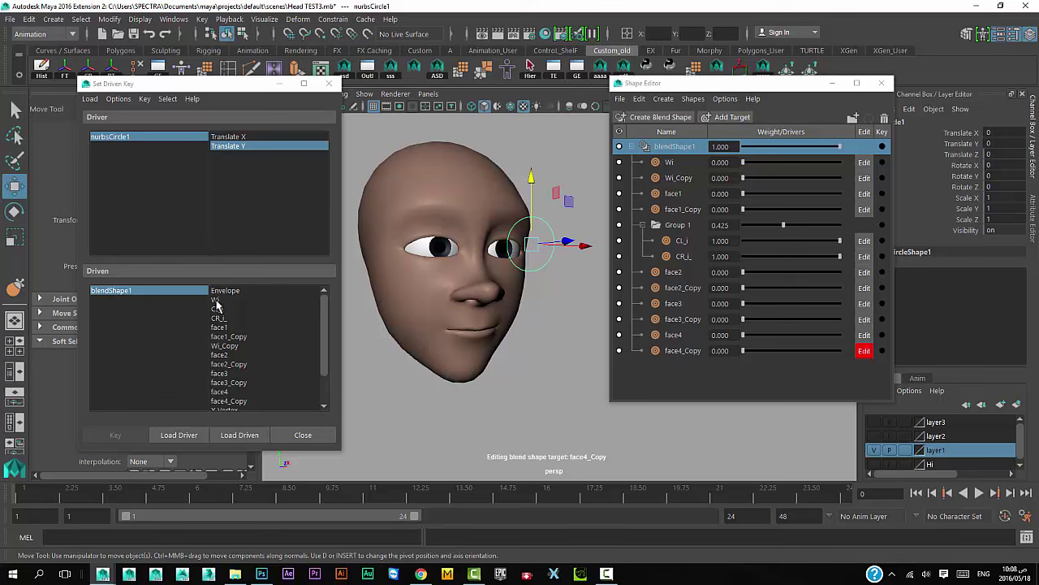
Step: Select Wi and Wi_Copy as driven attributes and preview the face1 sliders, leaving face1_Copy at 0
left_click(216, 300)
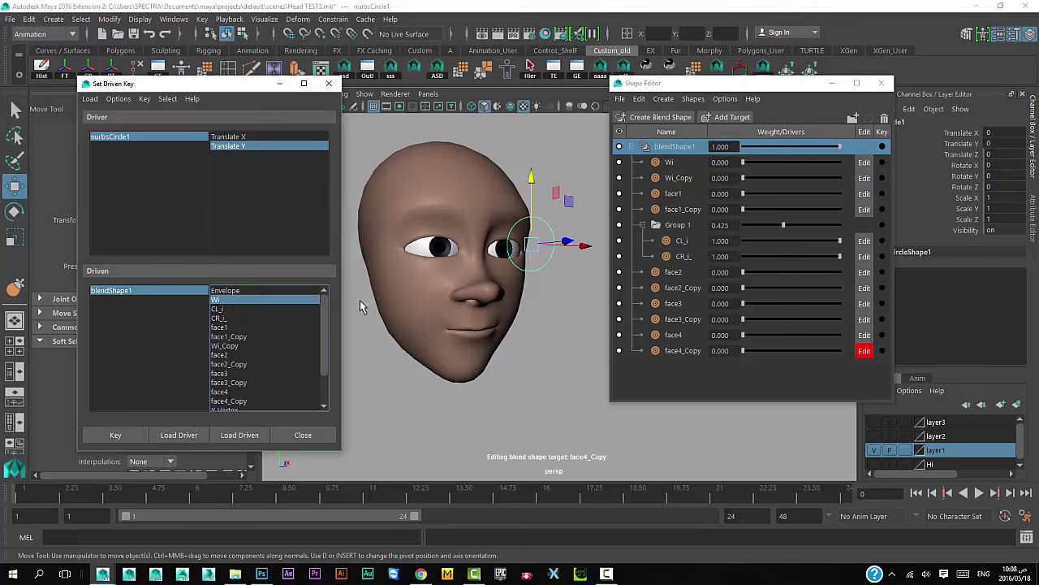
left_click(744, 181)
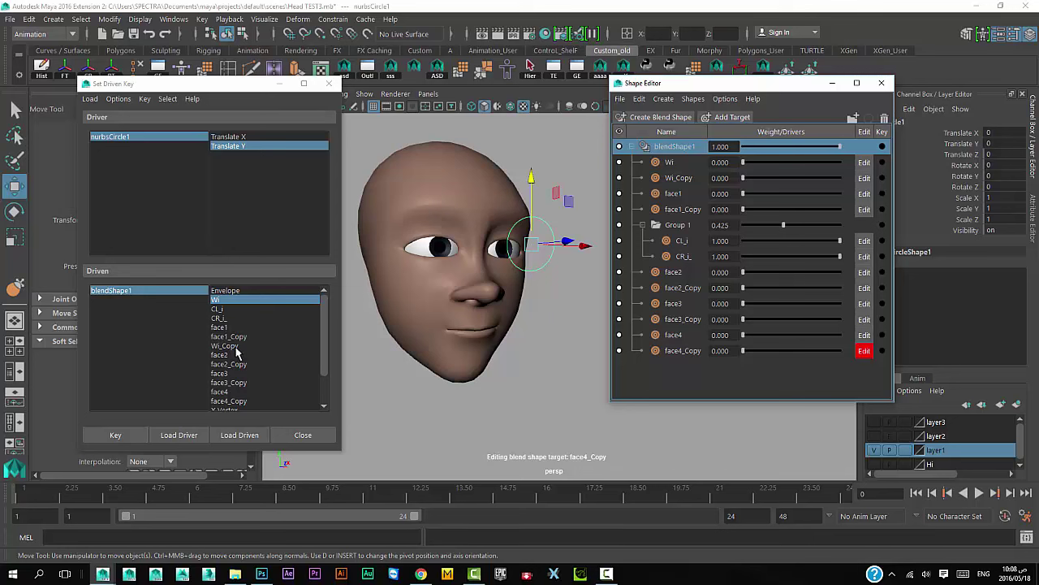
left_click(262, 346, "ctrl")
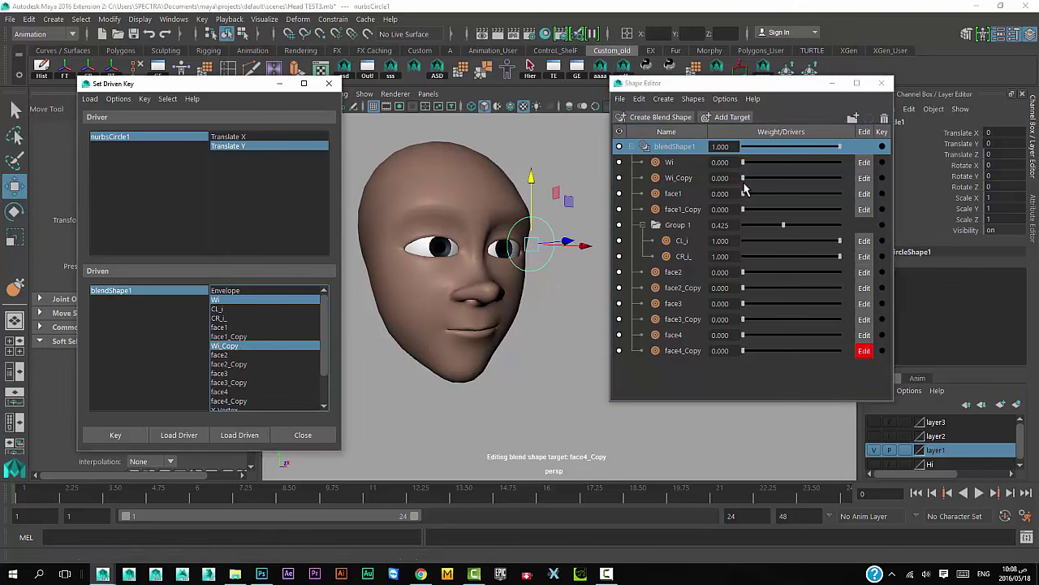
left_click_drag(743, 193, 845, 195)
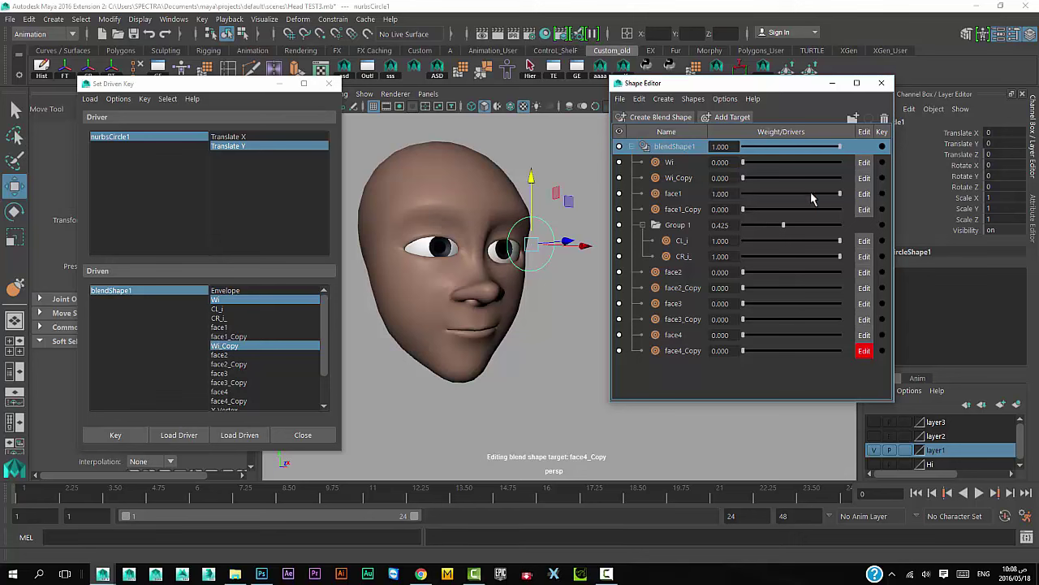
left_click_drag(748, 209, 718, 205)
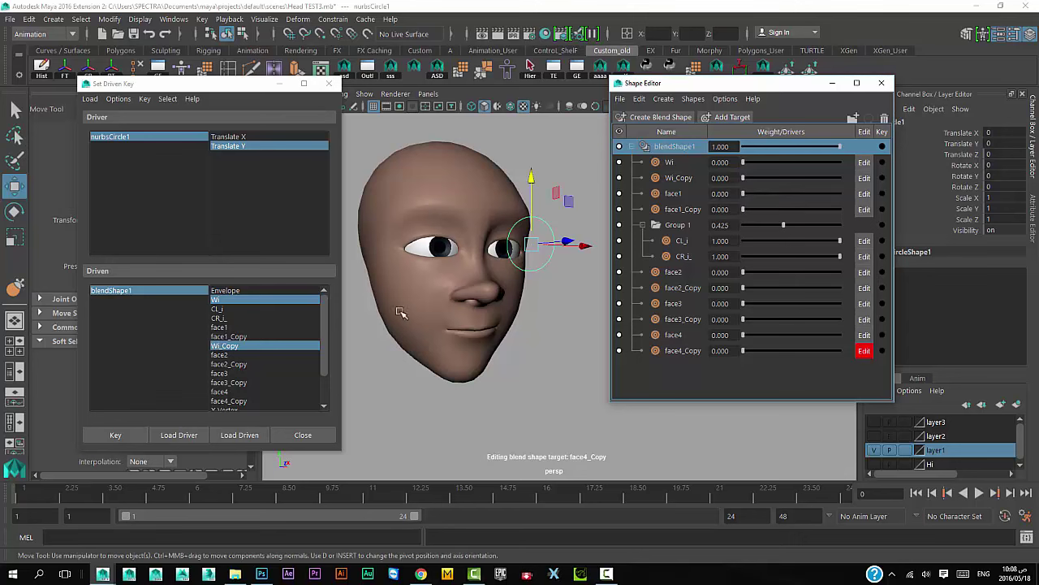
Step: Add face1 and face1_Copy as driven, key the rest pose, then key the raised circle with Wi and Wi_Copy at 1
left_click_drag(229, 329, 240, 339, "ctrl")
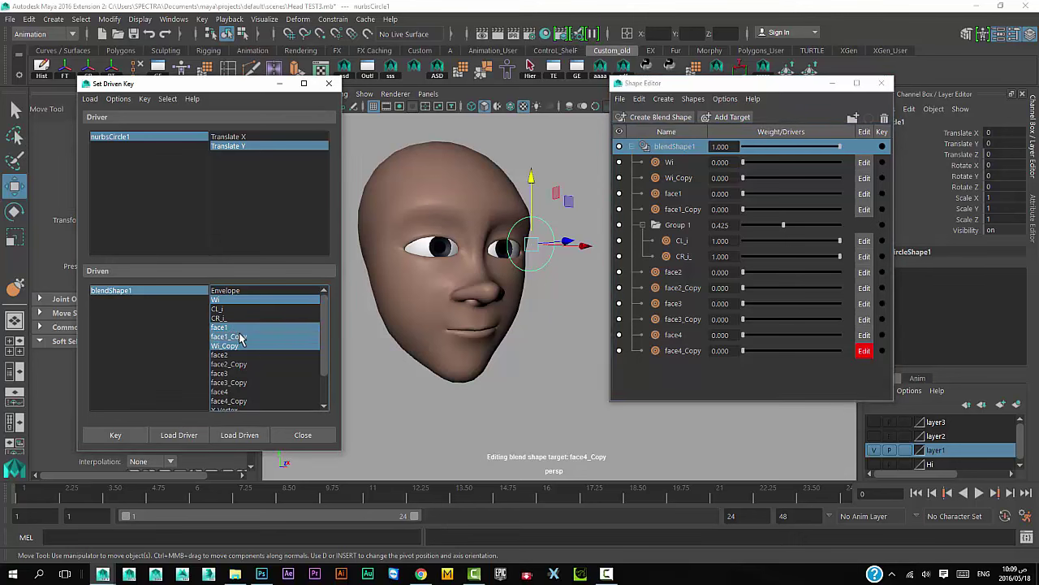
left_click(124, 437)
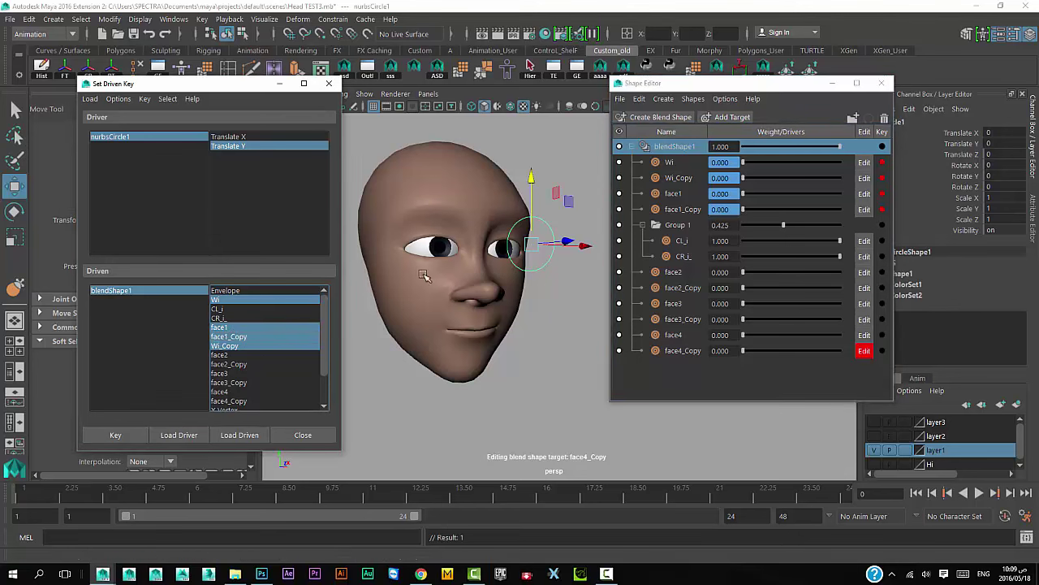
left_click_drag(532, 179, 535, 115)
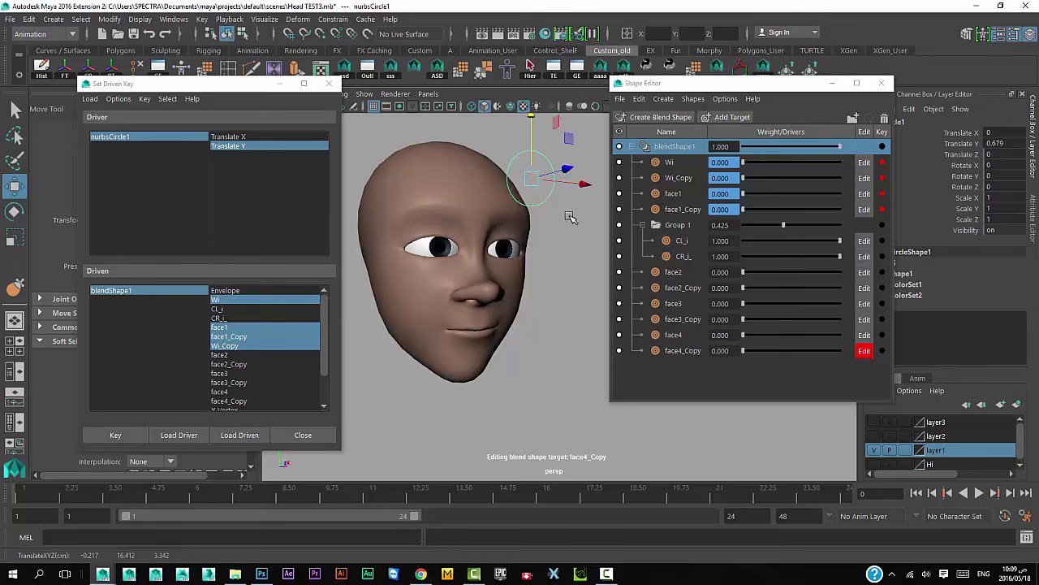
left_click_drag(742, 162, 815, 166)
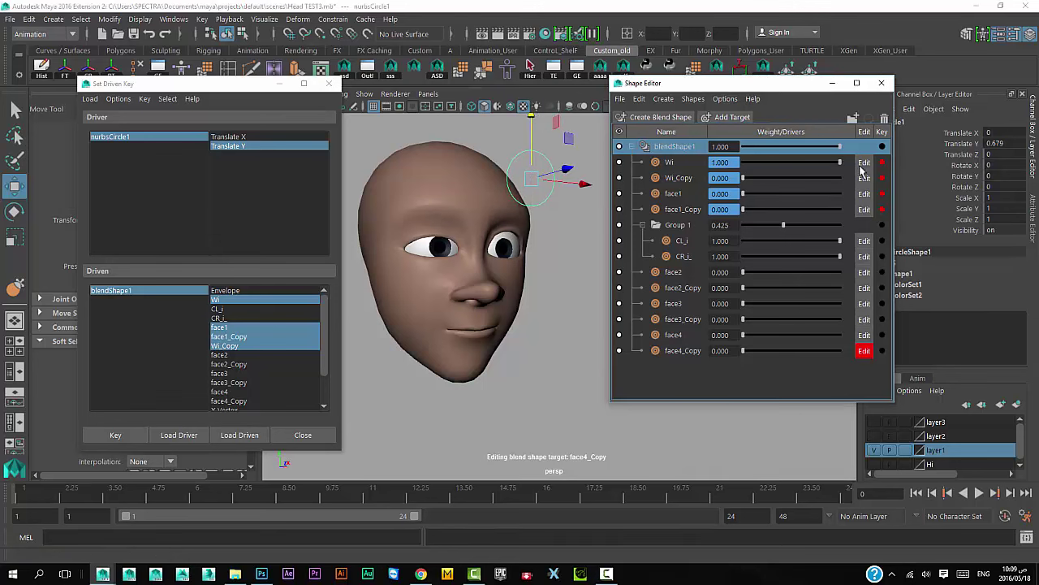
left_click_drag(743, 179, 836, 184)
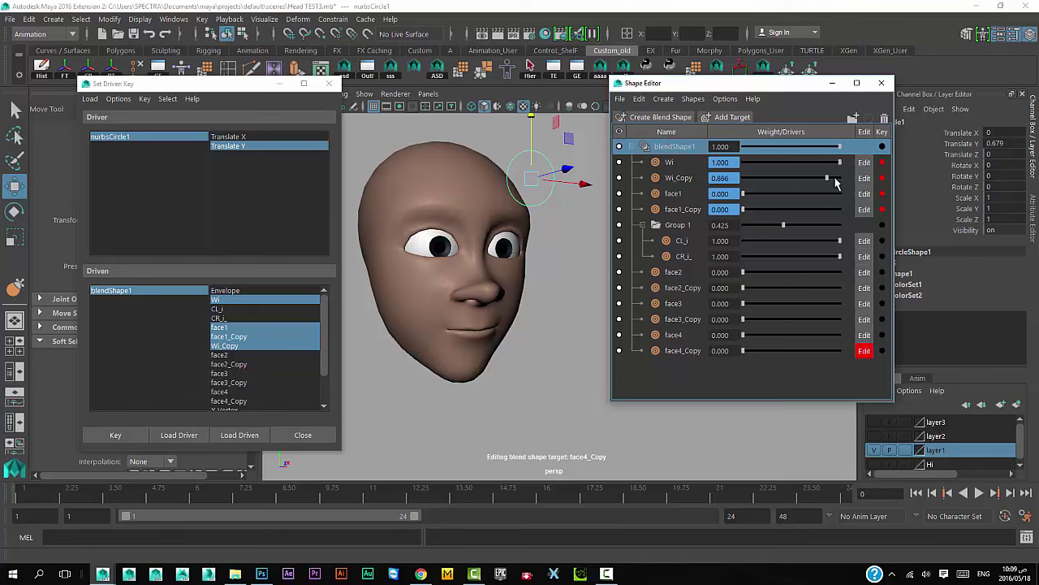
left_click(116, 434)
Step: Key the lowered circle with face1 and face1_Copy weights at 1
left_click_drag(534, 120, 538, 249)
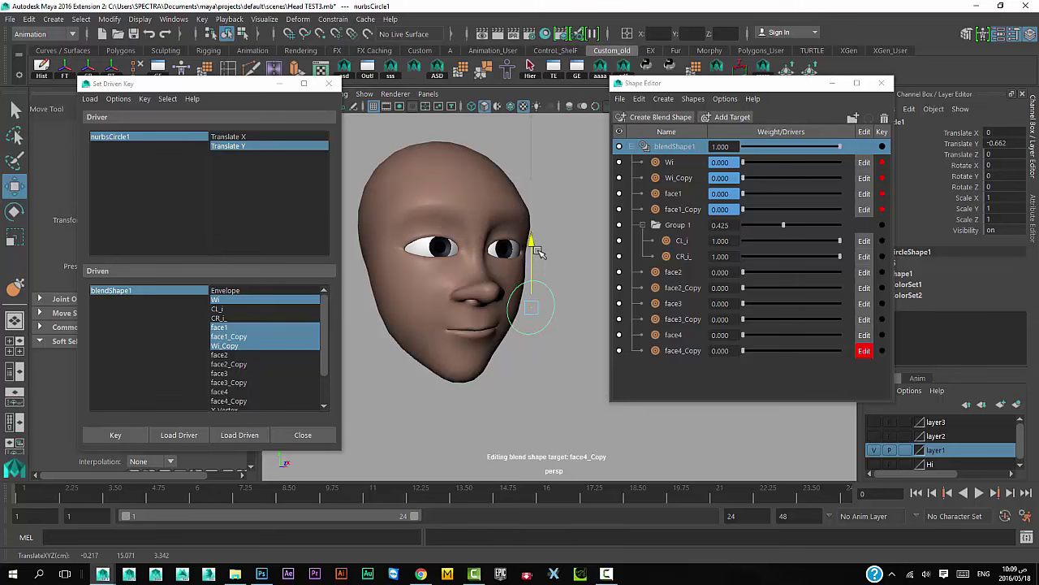
left_click_drag(537, 249, 538, 255)
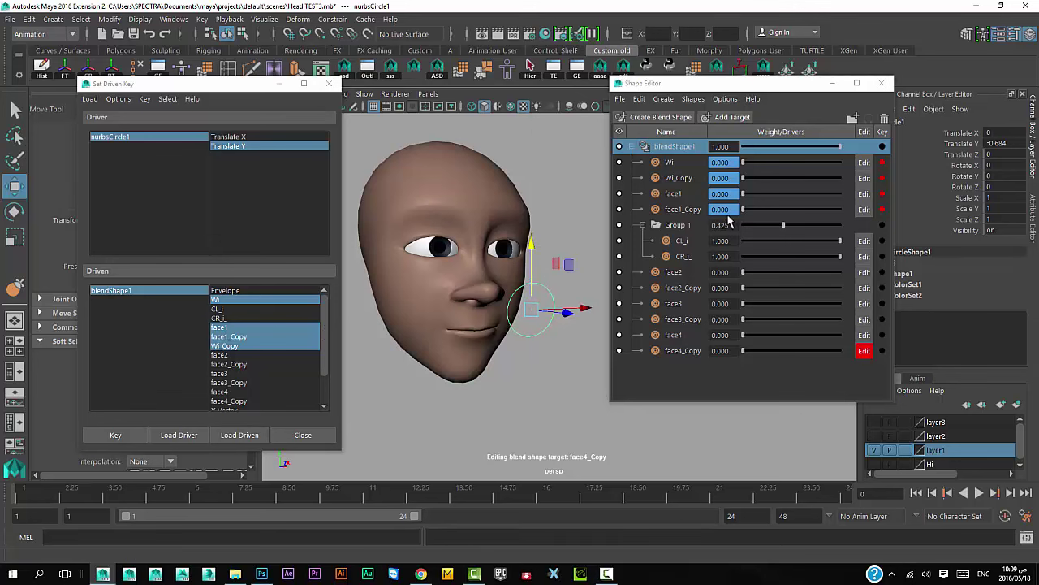
left_click_drag(743, 194, 909, 226)
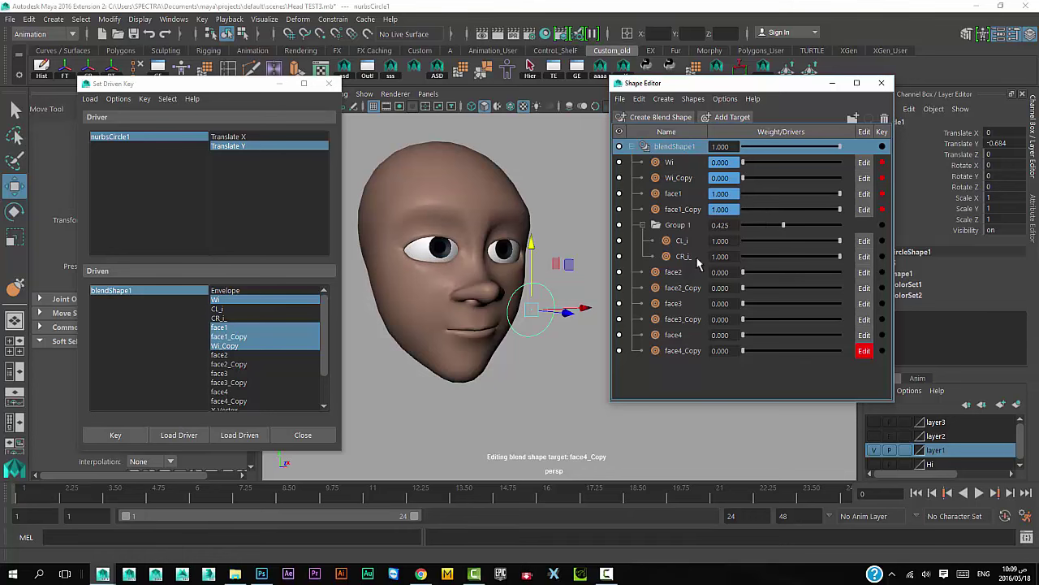
left_click(115, 437)
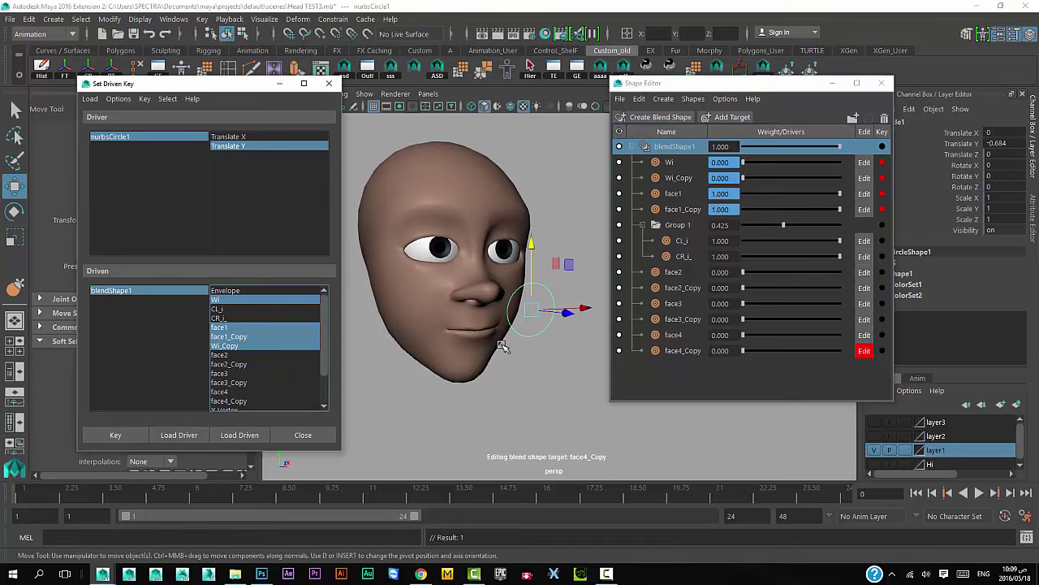
Step: Test the circle's driven shapes, then reset its Translate X and Y to 0
mouse_move(534, 310)
left_mouse_down()
mouse_move(548, 315)
mouse_move(549, 168)
mouse_move(557, 302)
mouse_move(552, 172)
mouse_move(563, 260)
mouse_move(564, 221)
mouse_move(568, 228)
left_mouse_up()
key("ctrl+z")
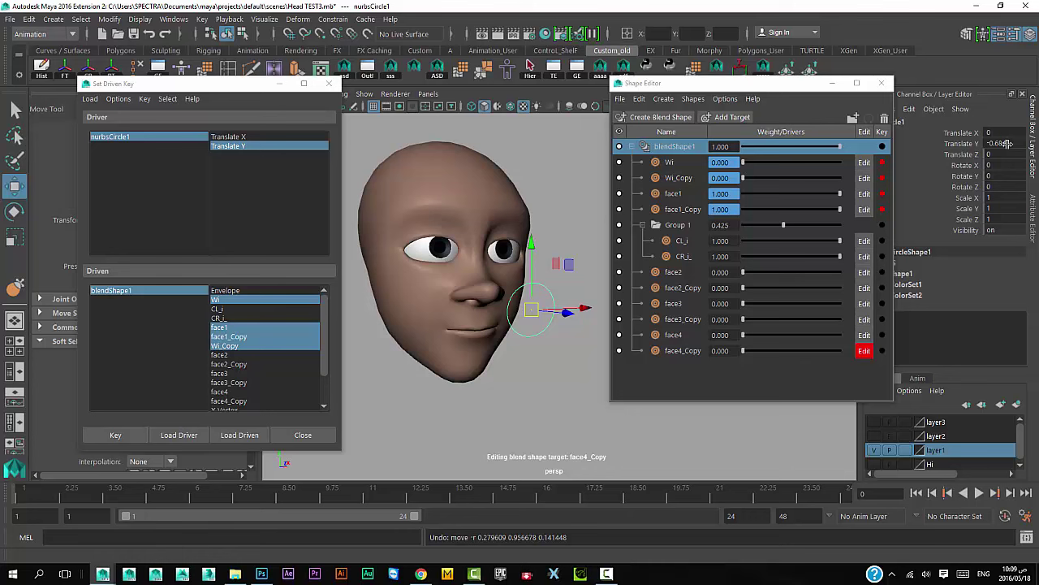
mouse_move(527, 316)
left_mouse_down()
mouse_move(546, 260)
mouse_move(547, 326)
left_mouse_up()
left_click_drag(1005, 134, 1005, 144)
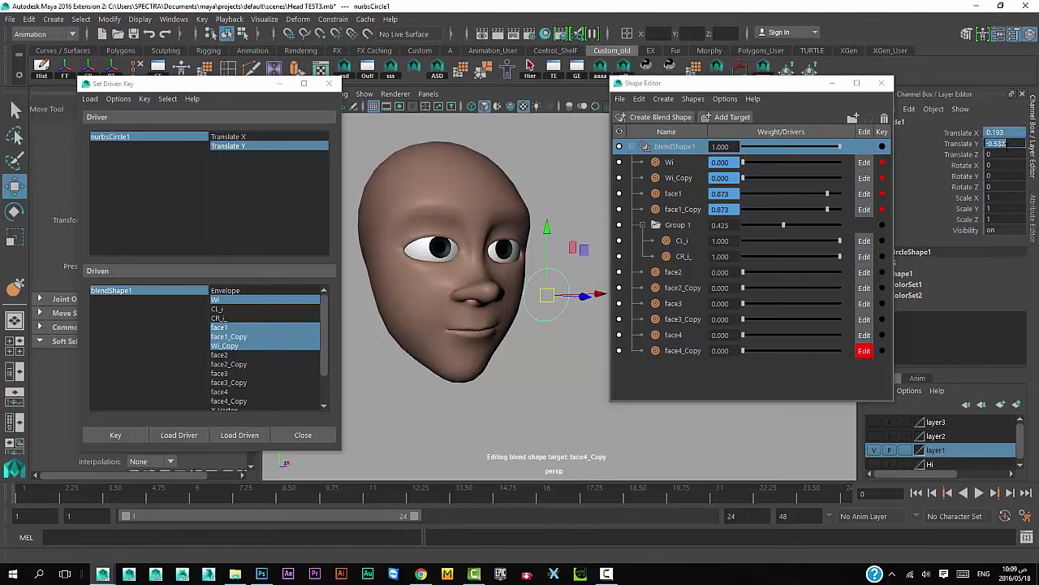
key("Return")
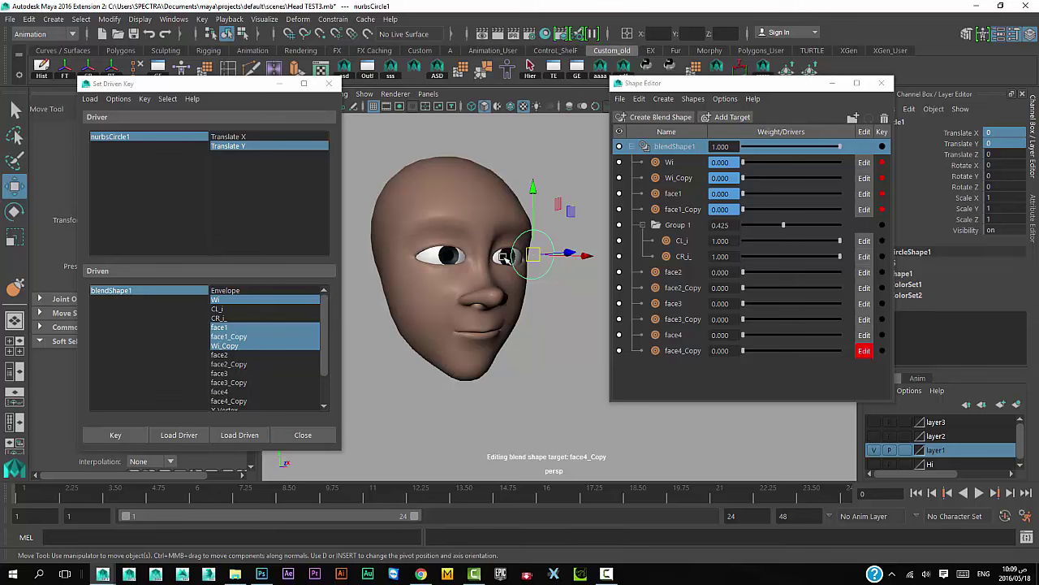
Step: Aim-constrain the first eyeball to nurbsCircle1 with Maintain offset enabled
left_click(503, 257)
key("space")
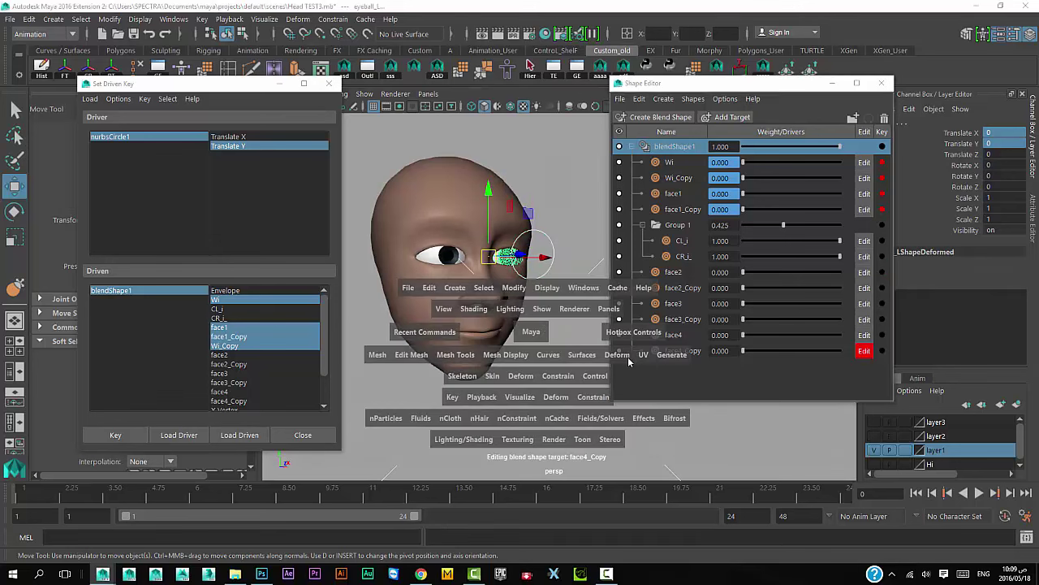
left_click(567, 380)
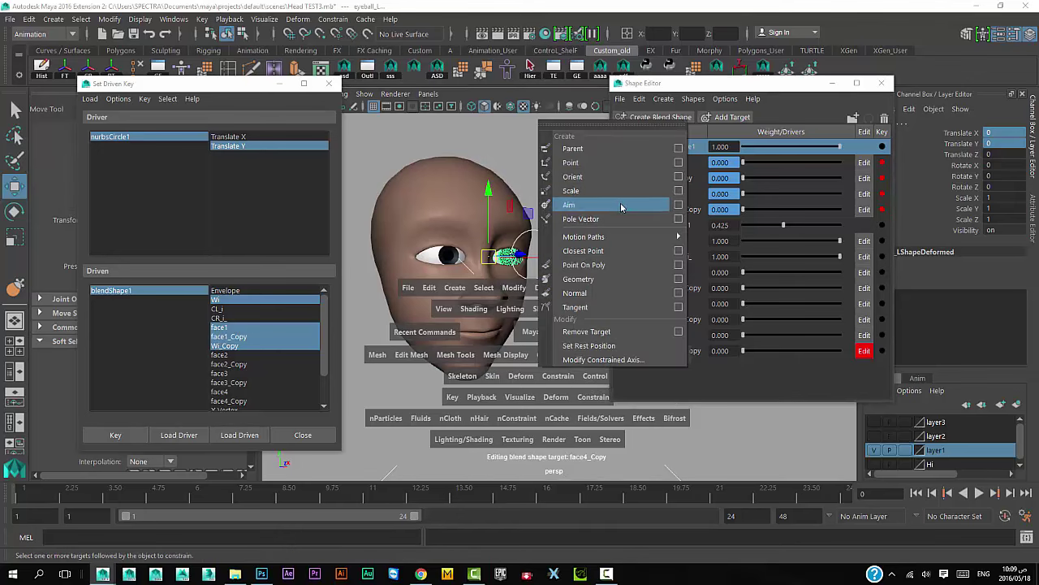
left_click(679, 210)
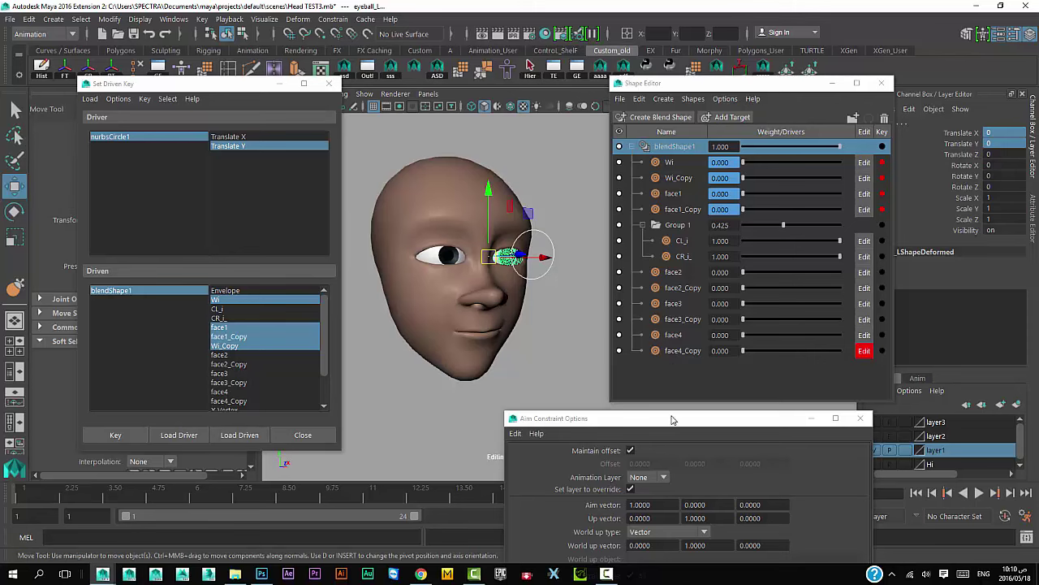
left_click_drag(673, 417, 822, 125)
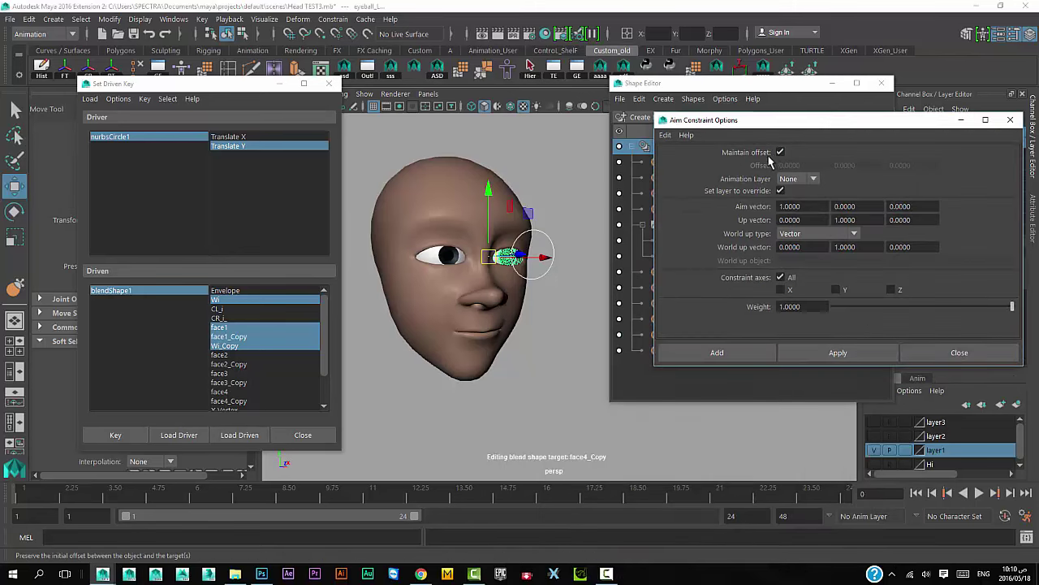
left_click(806, 351)
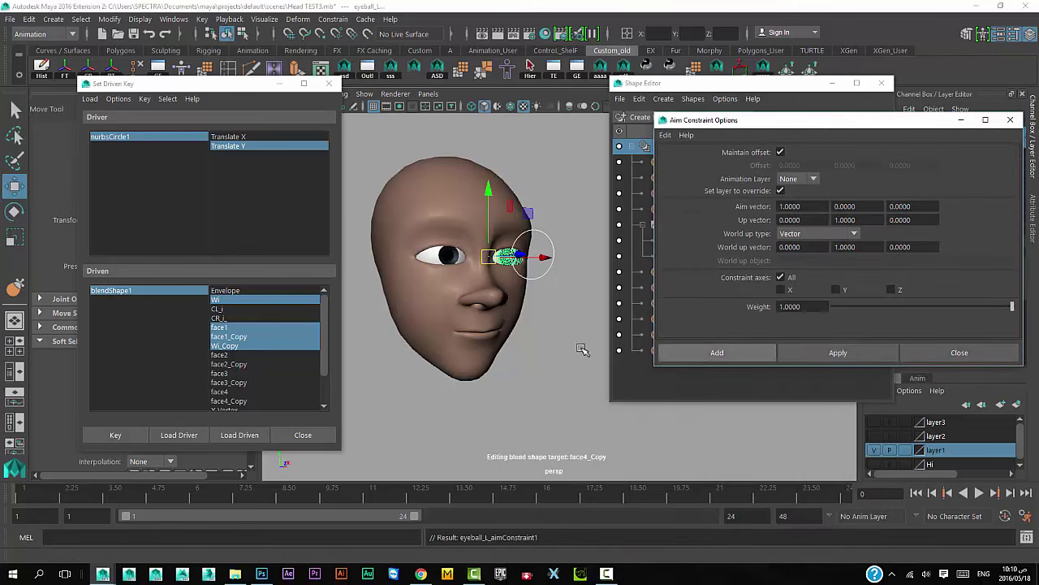
Step: Aim-constrain the second eyeball to nurbsCircle1 and close the Aim Constraint options
left_click(534, 274)
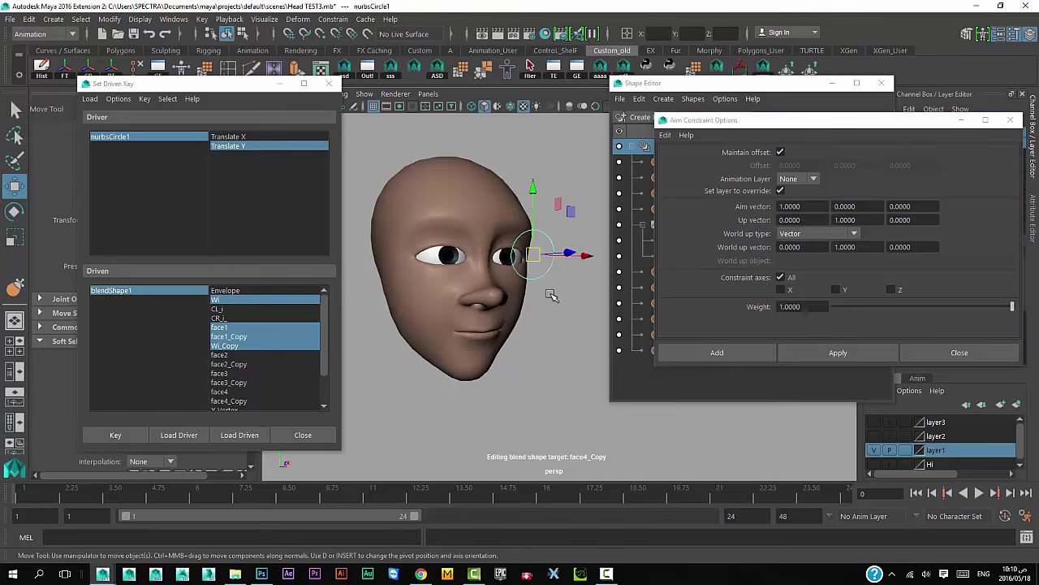
left_click(456, 258)
left_click(837, 354)
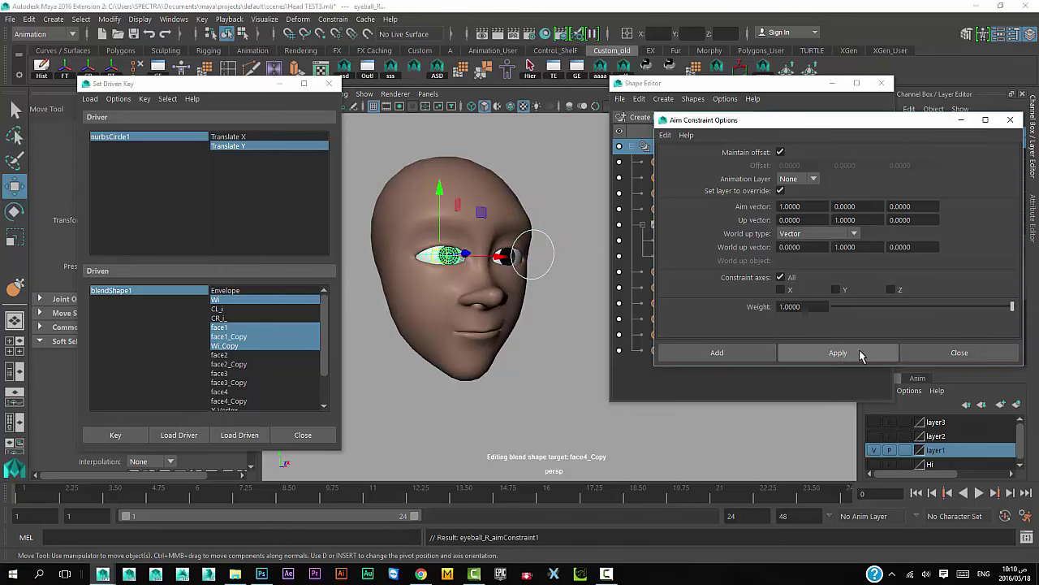
left_click(954, 352)
Step: Move nurbsCircle1 up and down in front of the face to check the eyes follow it
left_click(544, 270)
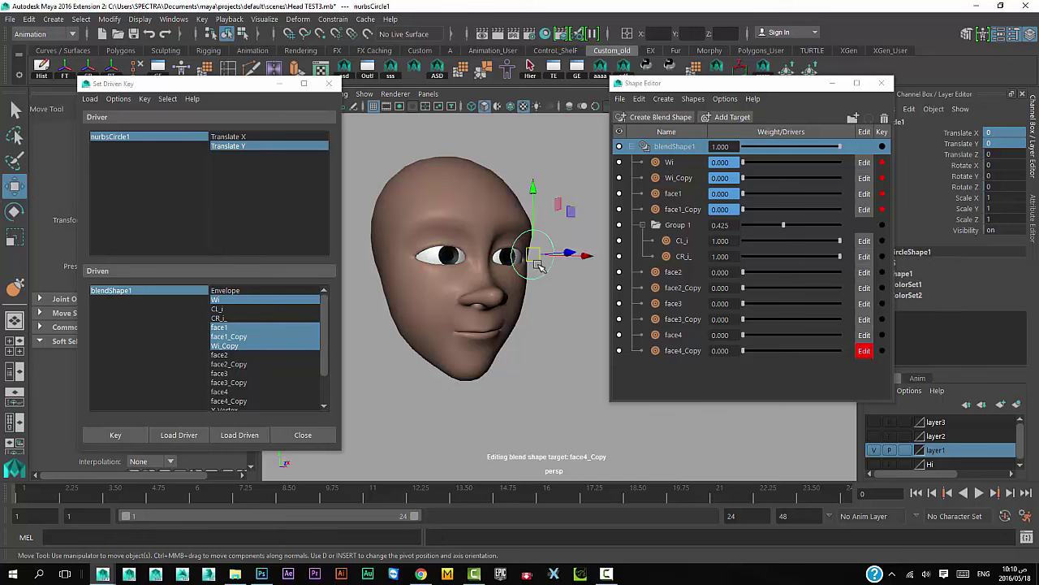
mouse_move(541, 260)
left_mouse_down()
mouse_move(541, 197)
mouse_move(557, 289)
mouse_move(483, 199)
mouse_move(547, 279)
mouse_move(515, 232)
mouse_move(496, 251)
mouse_move(513, 228)
mouse_move(502, 288)
mouse_move(505, 195)
mouse_move(517, 314)
mouse_move(506, 208)
mouse_move(515, 302)
mouse_move(488, 209)
left_mouse_up()
scroll(543, 353, "up", 3)
left_click_drag(542, 354, 548, 302, "alt")
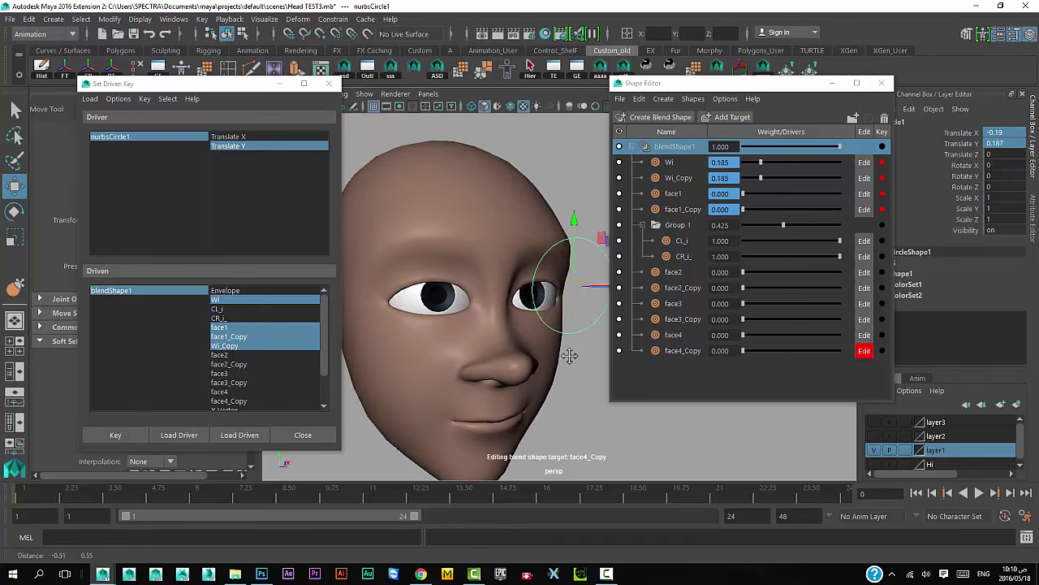
mouse_move(556, 265)
left_mouse_down()
mouse_move(534, 173)
mouse_move(550, 294)
mouse_move(529, 180)
mouse_move(580, 170)
mouse_move(560, 298)
mouse_move(580, 357)
mouse_move(518, 321)
mouse_move(468, 392)
mouse_move(543, 342)
mouse_move(524, 353)
mouse_move(467, 351)
mouse_move(541, 232)
mouse_move(552, 278)
mouse_move(563, 219)
left_mouse_up()
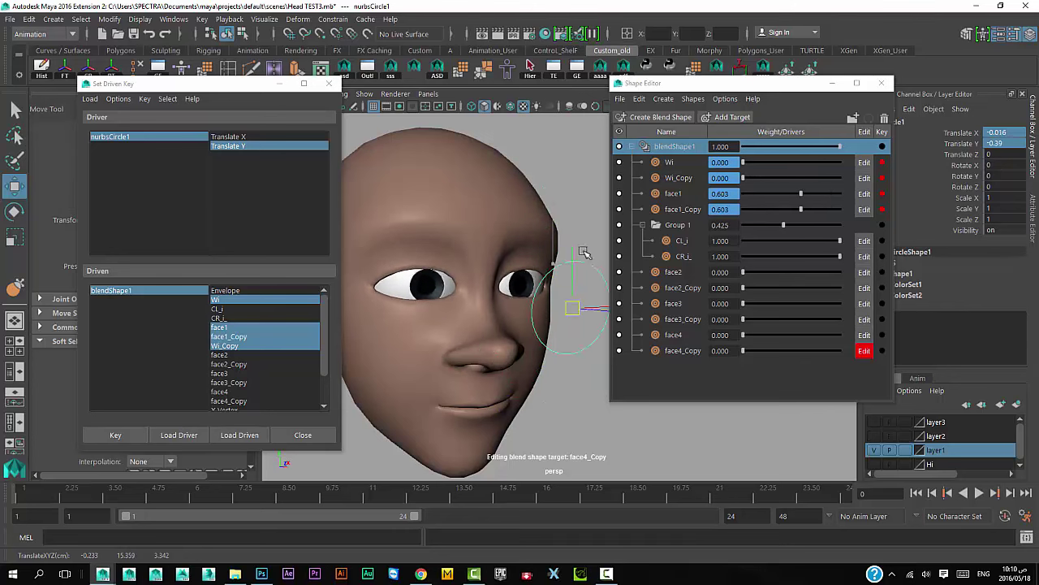
mouse_move(583, 296)
left_mouse_down()
mouse_move(604, 395)
mouse_move(627, 360)
mouse_move(557, 325)
mouse_move(538, 225)
mouse_move(531, 424)
mouse_move(498, 177)
mouse_move(524, 441)
mouse_move(543, 320)
mouse_move(536, 232)
mouse_move(477, 224)
mouse_move(438, 306)
mouse_move(476, 395)
mouse_move(536, 390)
mouse_move(549, 246)
mouse_move(540, 383)
left_mouse_up()
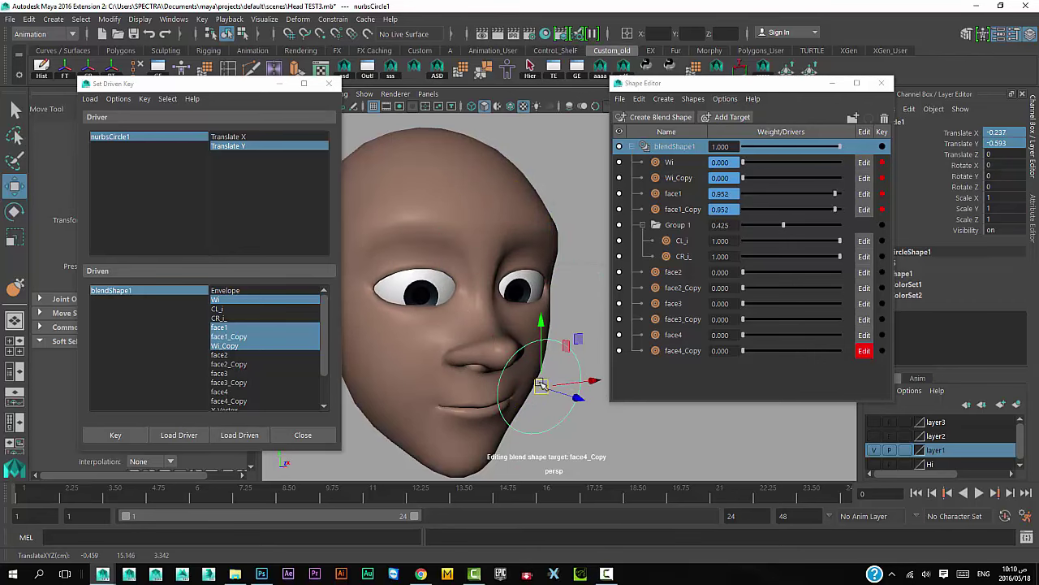
Step: Move the circle around the eye and cheek to check the Wi and face1 brow weights
scroll(540, 382, "down", 3)
mouse_move(533, 313)
left_mouse_down()
mouse_move(538, 255)
mouse_move(536, 311)
mouse_move(520, 221)
mouse_move(523, 322)
mouse_move(579, 332)
mouse_move(545, 258)
mouse_move(545, 303)
mouse_move(548, 203)
mouse_move(439, 260)
mouse_move(520, 358)
mouse_move(557, 319)
mouse_move(549, 301)
mouse_move(585, 292)
mouse_move(578, 309)
mouse_move(591, 336)
mouse_move(558, 193)
mouse_move(552, 225)
mouse_move(593, 324)
mouse_move(569, 244)
mouse_move(585, 289)
mouse_move(543, 289)
left_mouse_up()
middle_click_drag(523, 351, 502, 352, "alt")
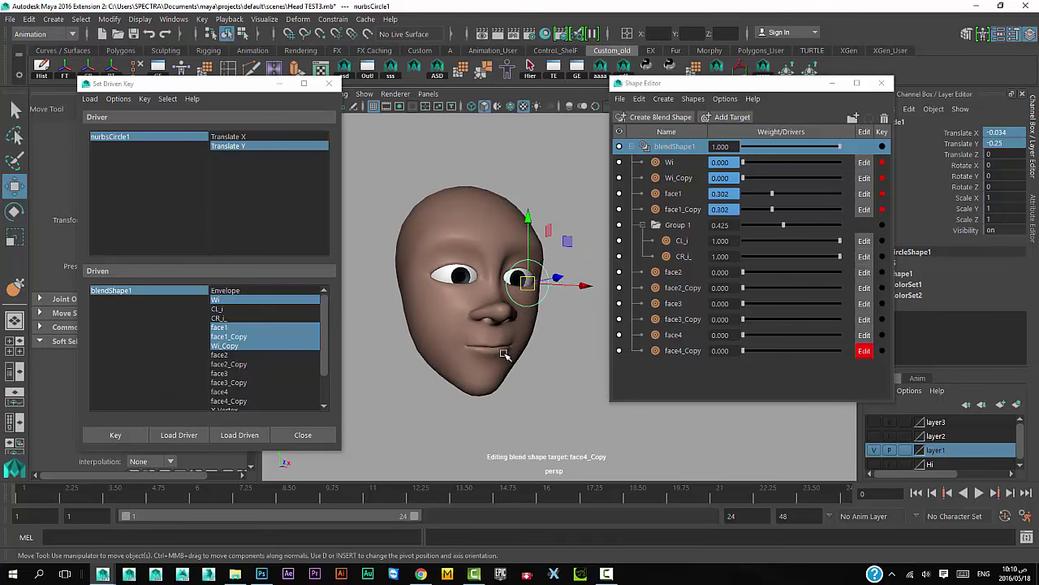
mouse_move(528, 284)
left_mouse_down()
mouse_move(568, 325)
mouse_move(540, 239)
left_mouse_up()
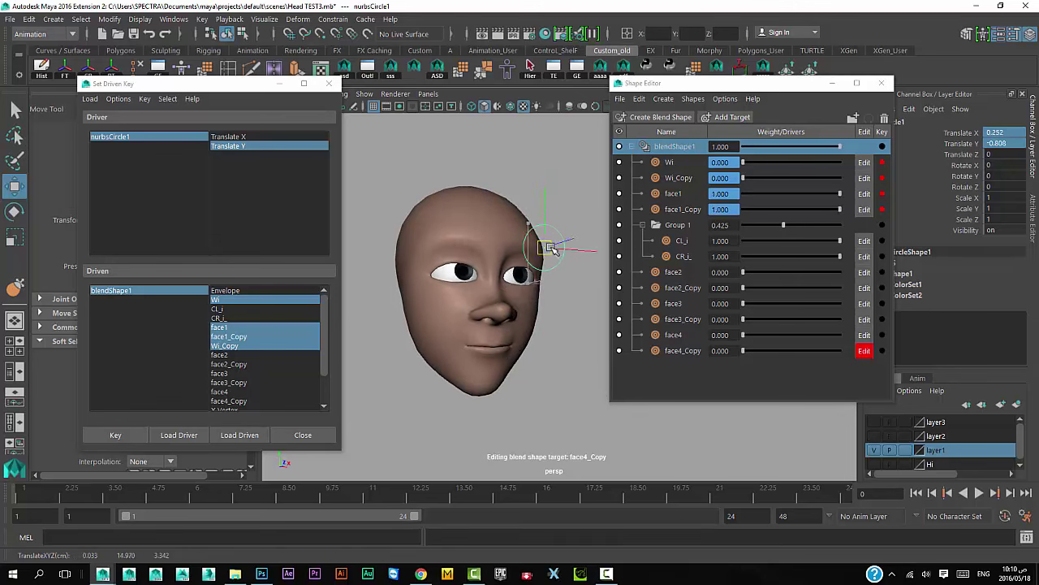
right_click_drag(539, 353, 554, 366, "alt")
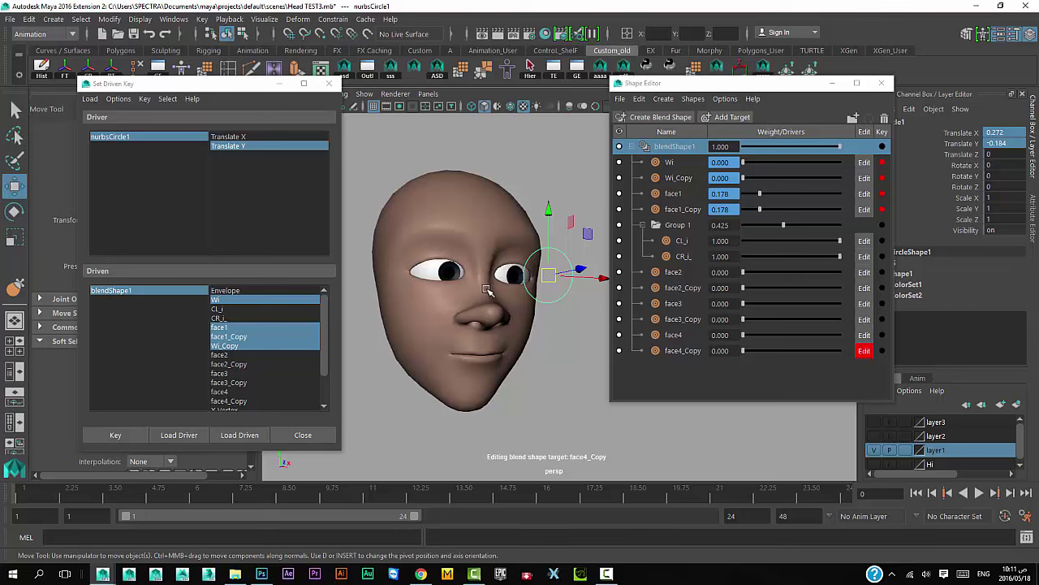
mouse_move(549, 276)
left_mouse_down()
mouse_move(519, 302)
mouse_move(509, 187)
mouse_move(513, 329)
mouse_move(537, 283)
left_mouse_up()
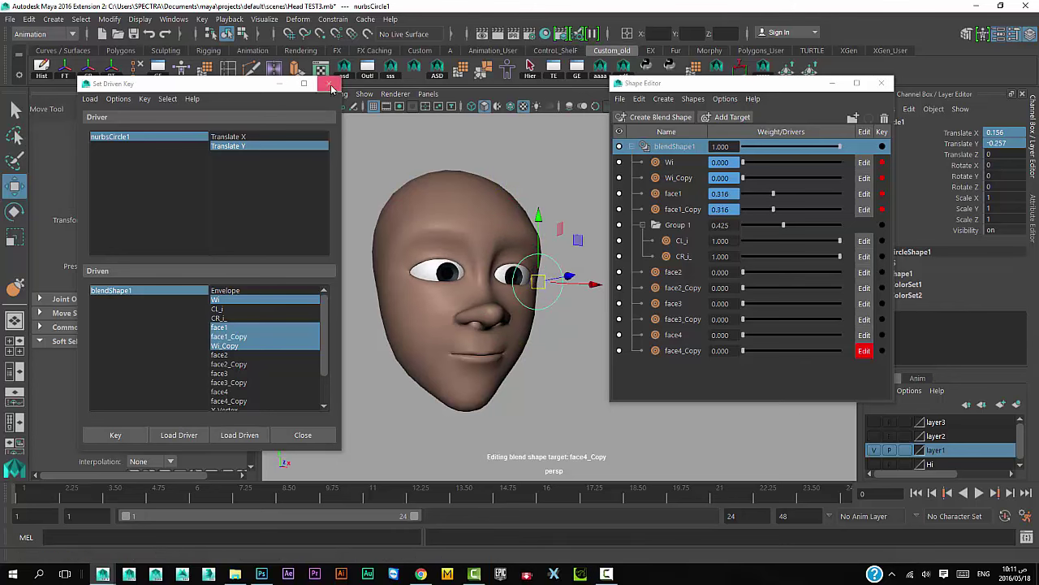
Step: Close Set Driven Key and launch AdvancedSkeleton from Control_ShelF, accepting DG mode
left_click(329, 84)
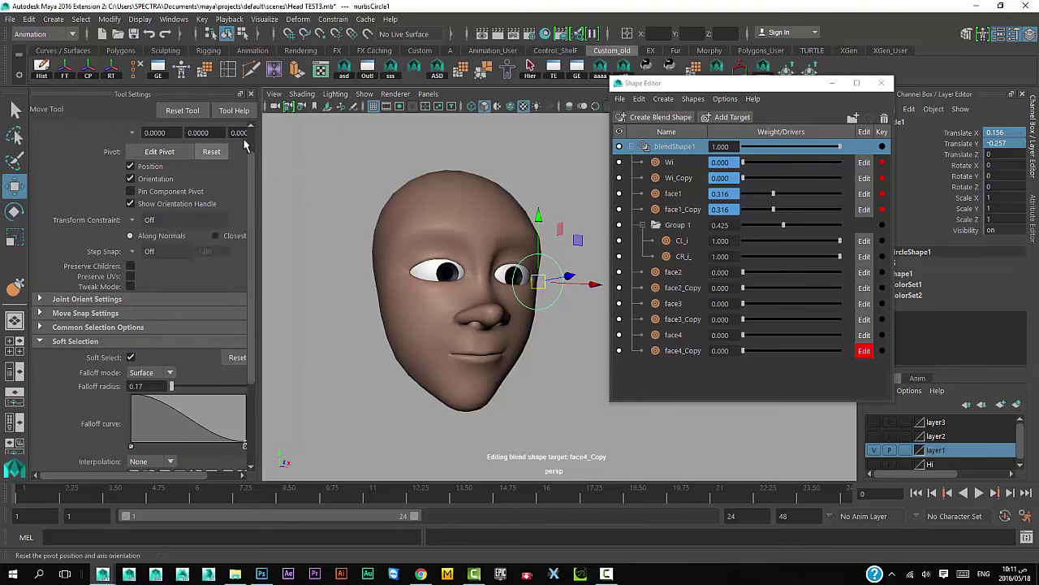
left_click_drag(682, 96, 762, 144)
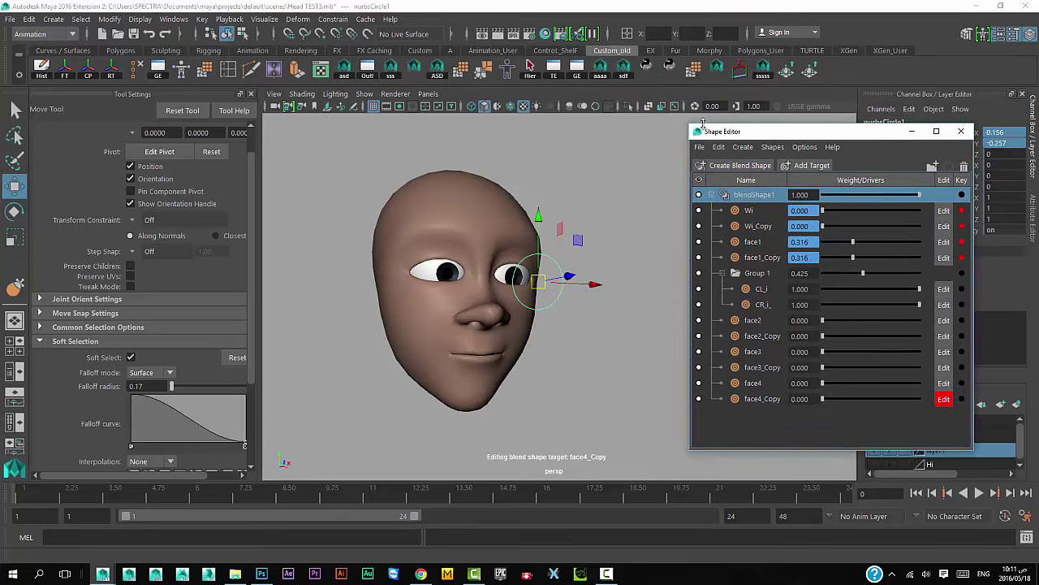
left_click(557, 51)
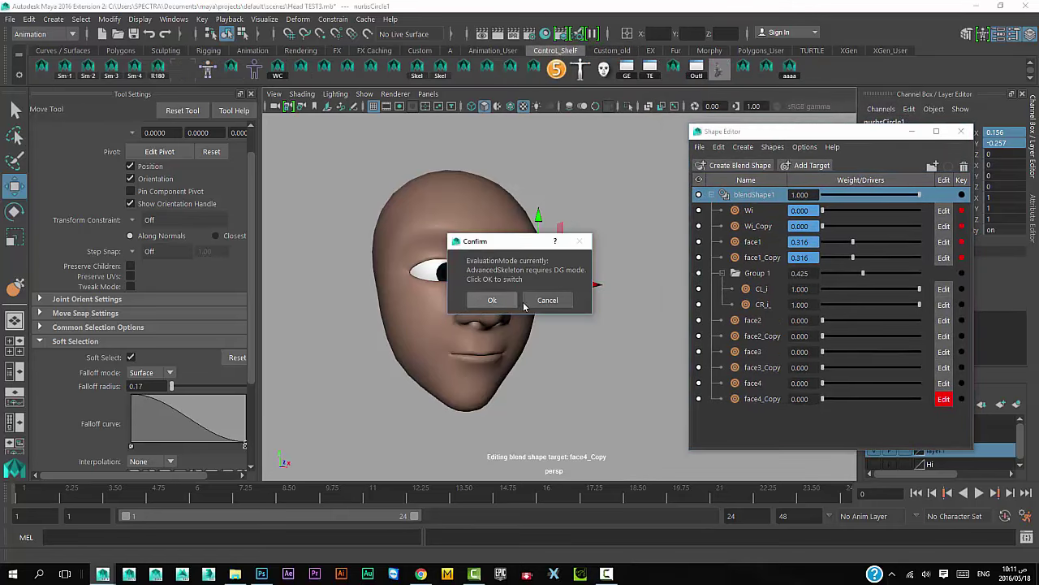
left_click(493, 300)
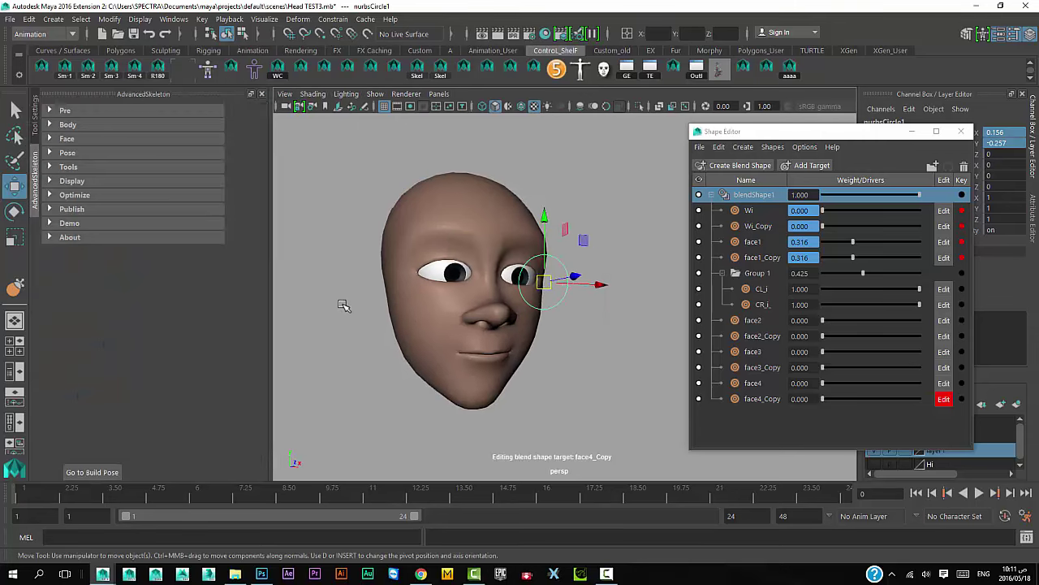
Step: Expand AdvancedSkeleton's Demo section, choose the tuna example rig and open it
left_click(65, 198)
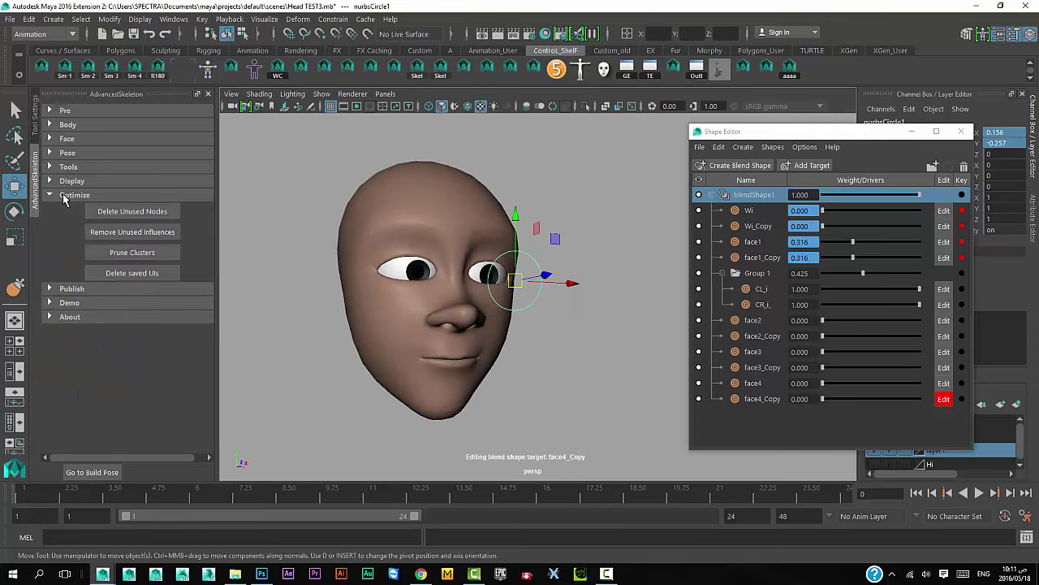
left_click(65, 182)
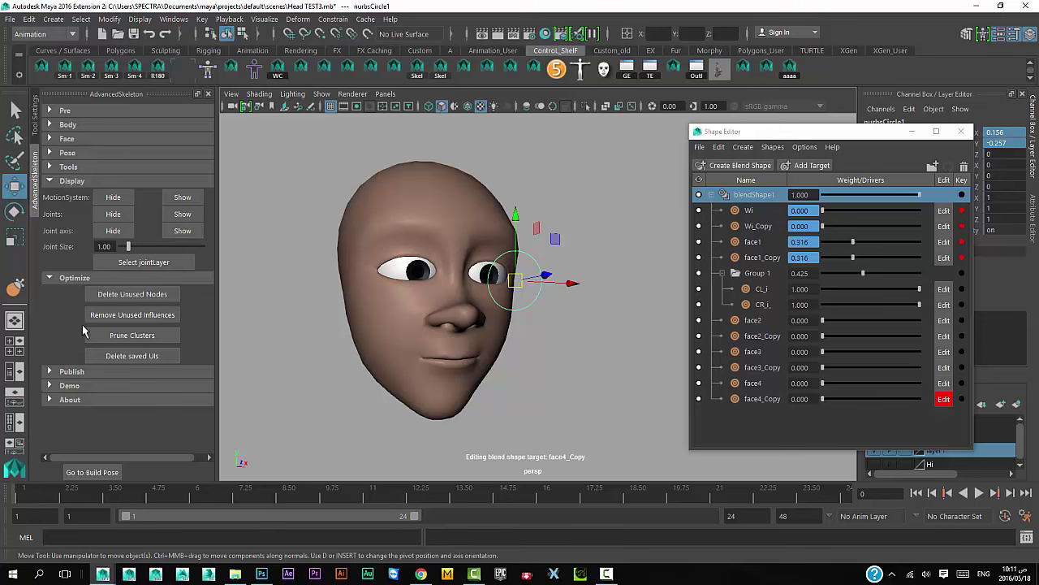
left_click(80, 374)
scroll(72, 388, "down", 2)
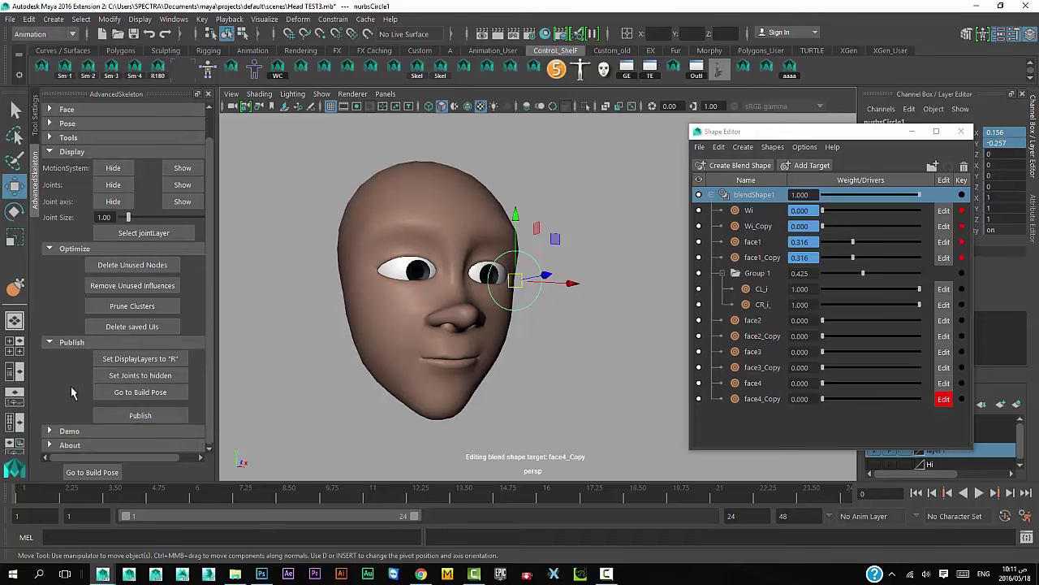
left_click(69, 431)
scroll(74, 431, "down", 5)
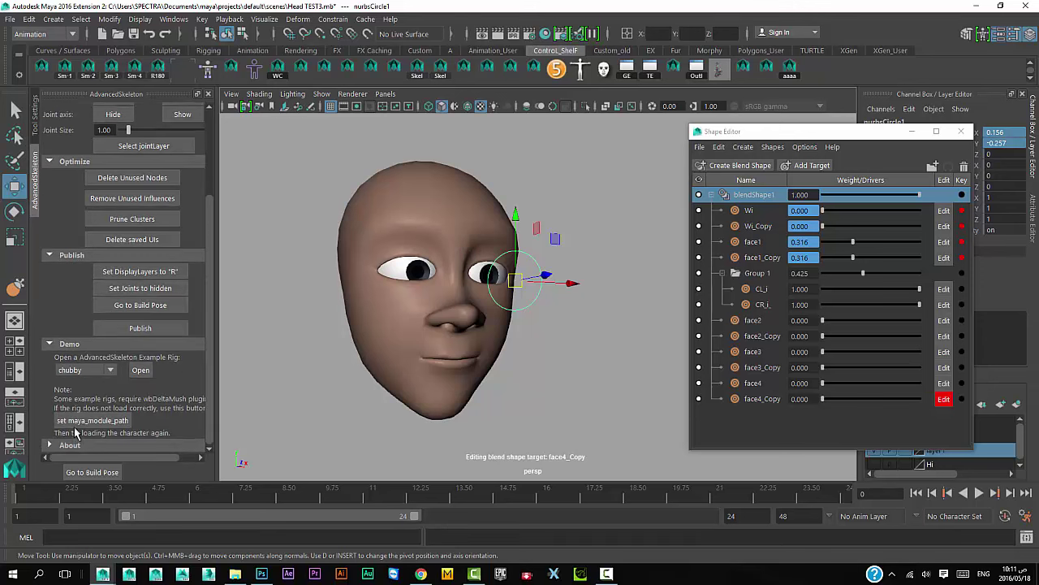
left_click(111, 371)
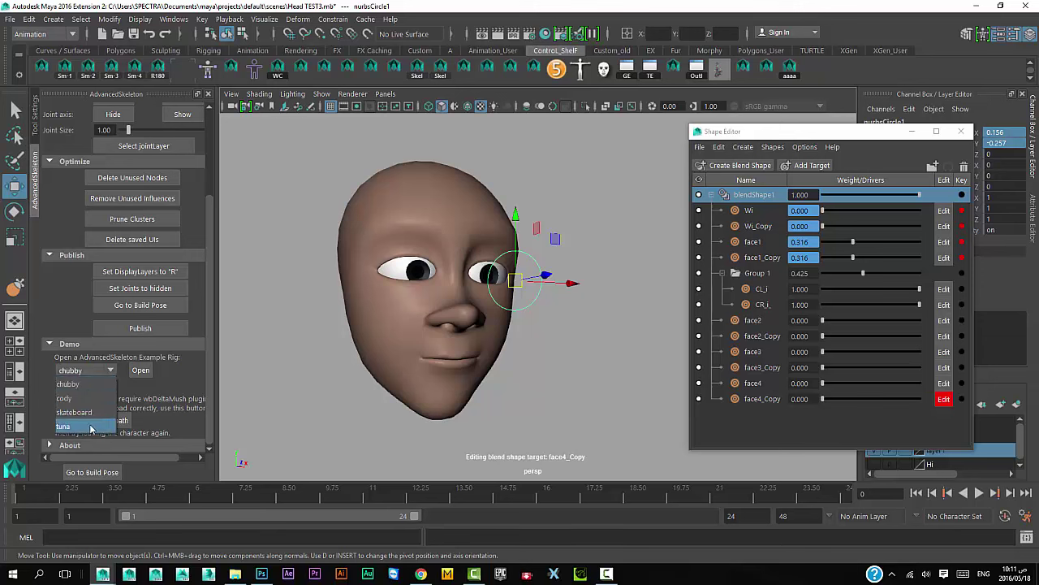
left_click(77, 425)
left_click(139, 373)
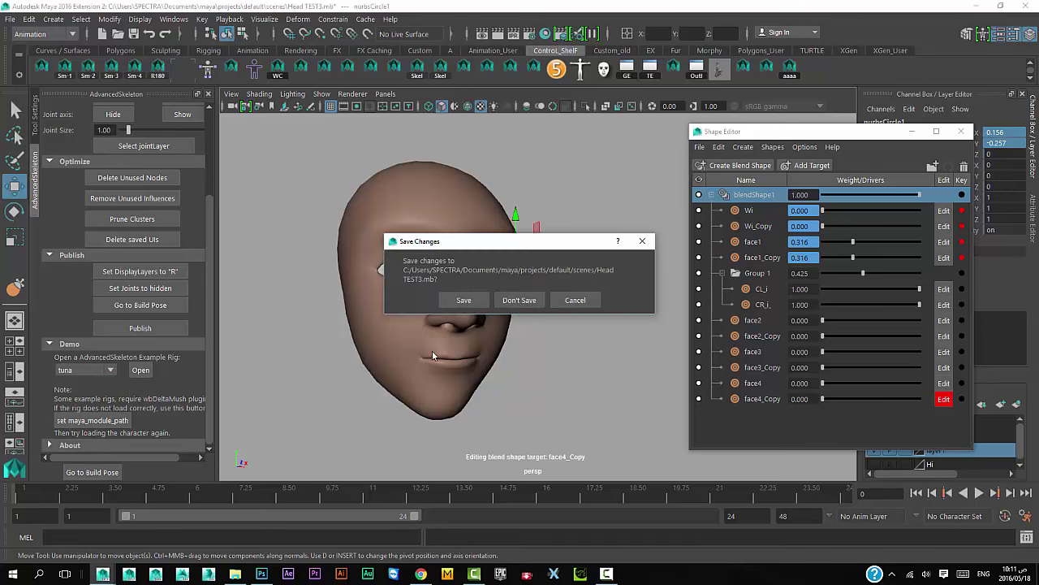
Step: Load the tuna rig without saving Head TEST3, dismiss the error, and select ctrlMouth_M
left_click(514, 300)
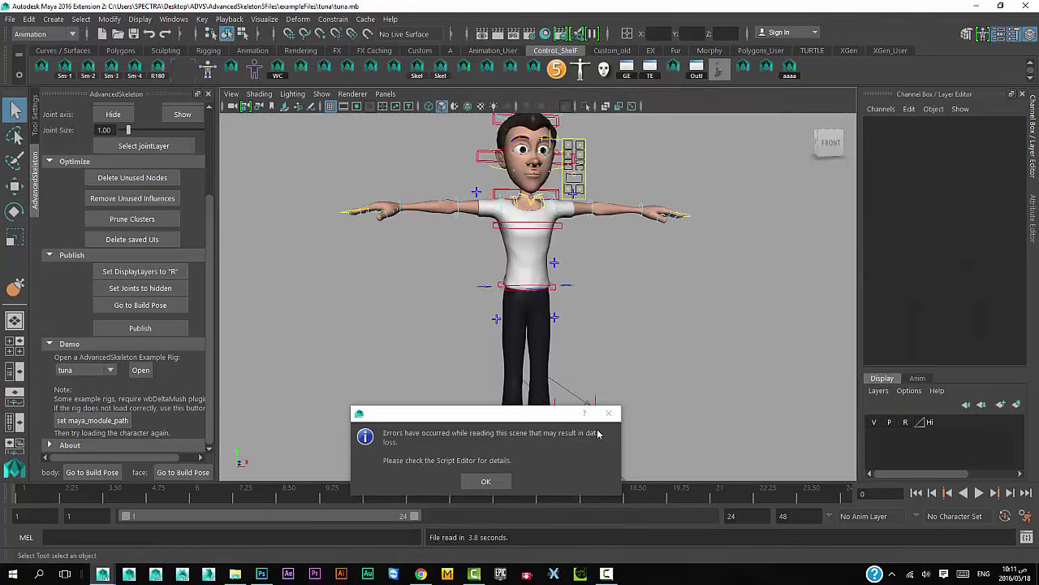
left_click(608, 413)
scroll(601, 374, "up", 6)
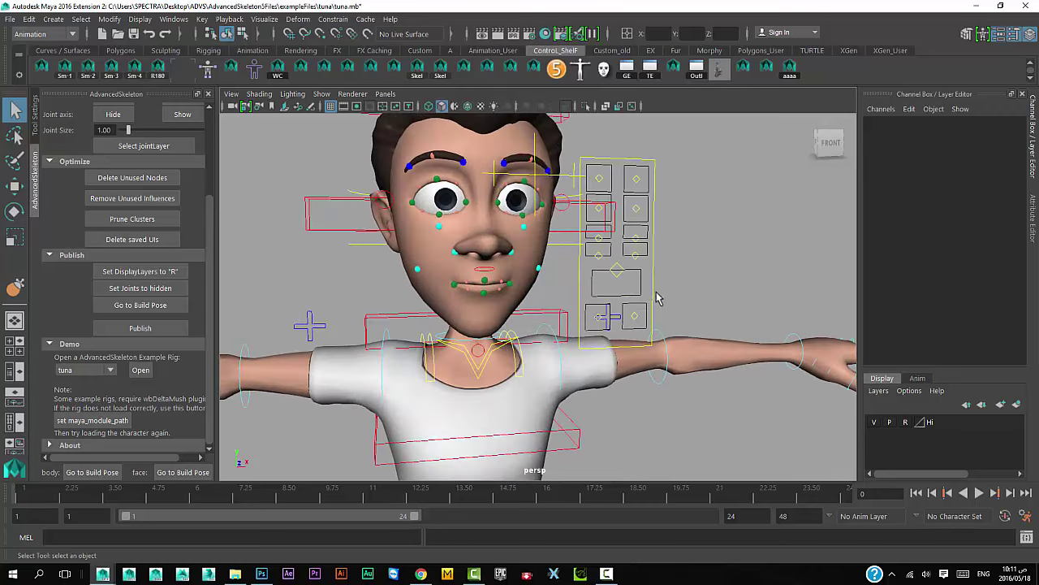
left_click(651, 278)
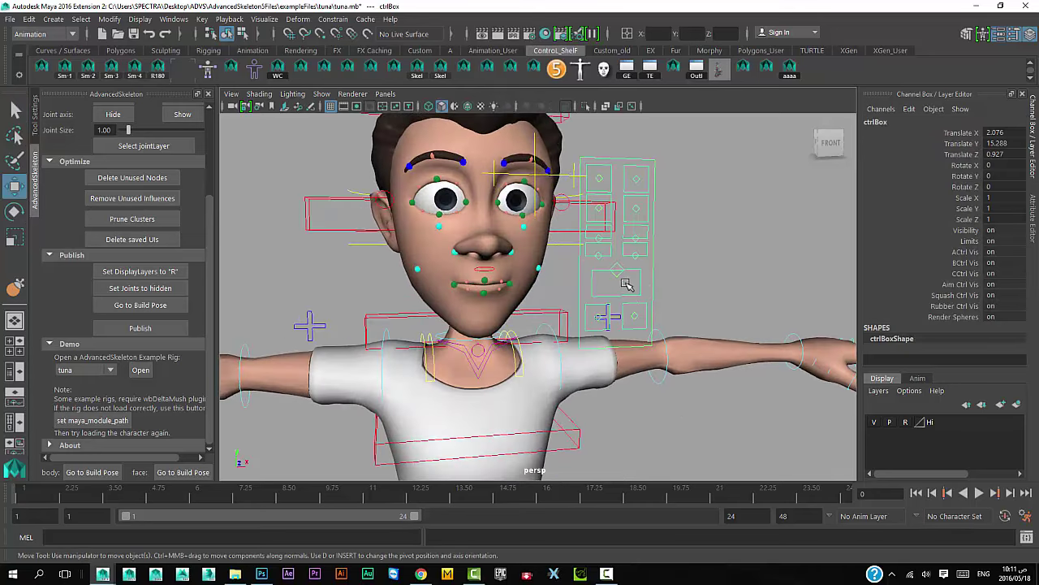
key("w")
left_click(619, 283)
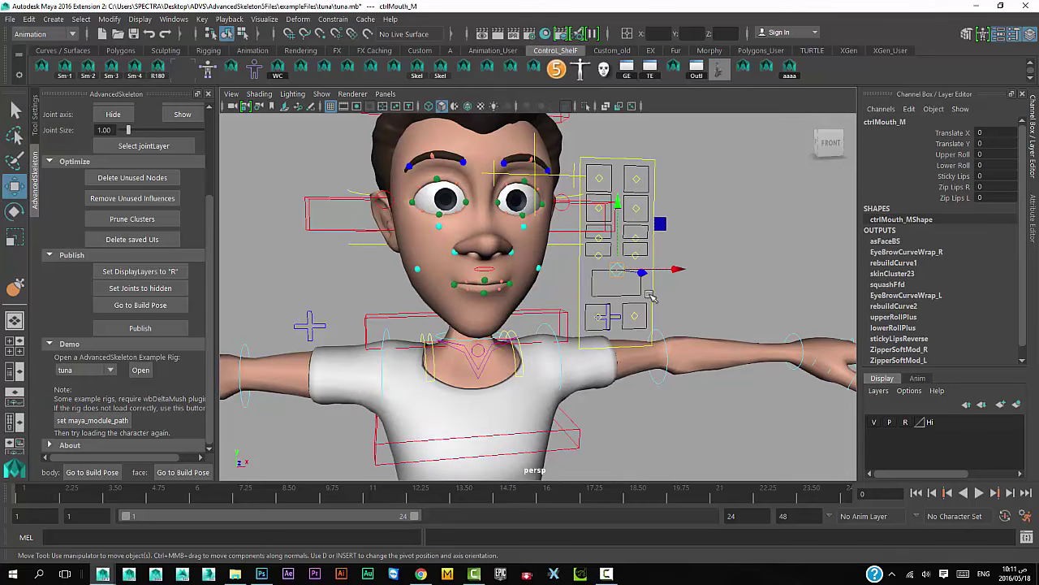